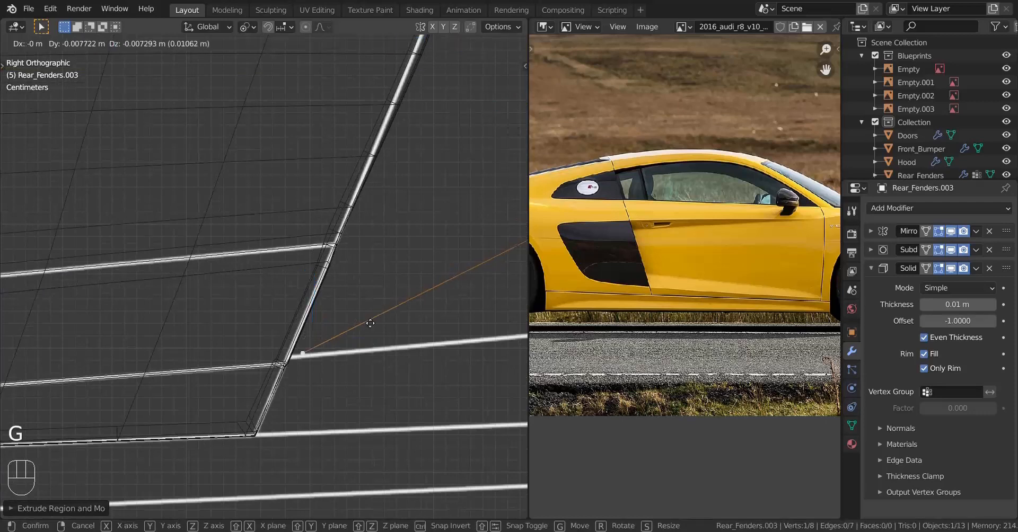
Place the extruded rear-fender vertex where the blueprint's lower intake line meets the door's rear edge.
{"action": "left_click", "coordinate": [314, 356], "text": "shift"}
{"action": "scroll", "coordinate": [313, 307], "scroll_direction": "down", "scroll_amount": 7}
{"action": "key", "text": "KP_7"}
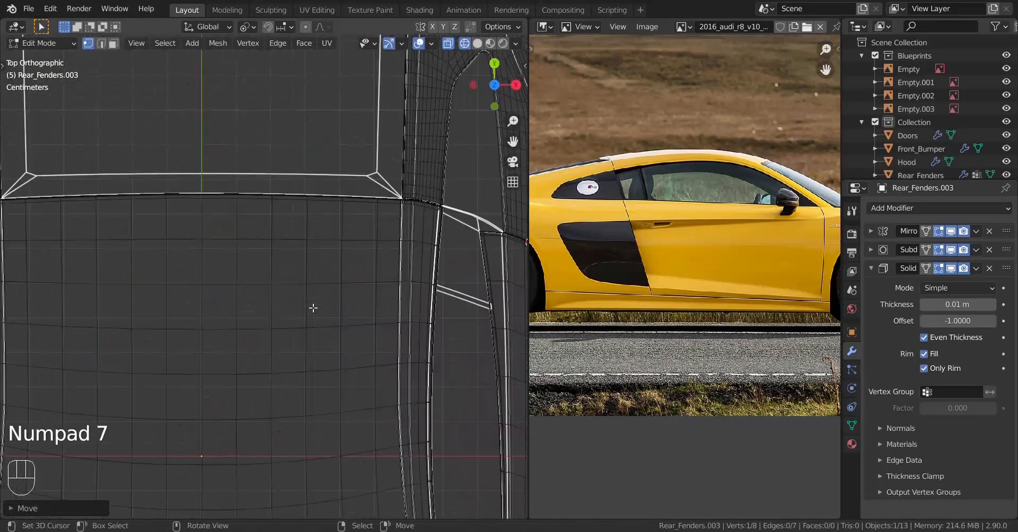
{"action": "scroll", "coordinate": [314, 308], "scroll_direction": "down", "scroll_amount": 2}
{"action": "middle_click_drag", "start_coordinate": [477, 228], "coordinate": [298, 252], "text": "shift"}
{"action": "scroll", "coordinate": [332, 269], "scroll_direction": "up", "scroll_amount": 2}
{"action": "middle_click_drag", "start_coordinate": [358, 289], "coordinate": [336, 234], "text": "shift"}
{"action": "scroll", "coordinate": [336, 233], "scroll_direction": "up", "scroll_amount": 4}
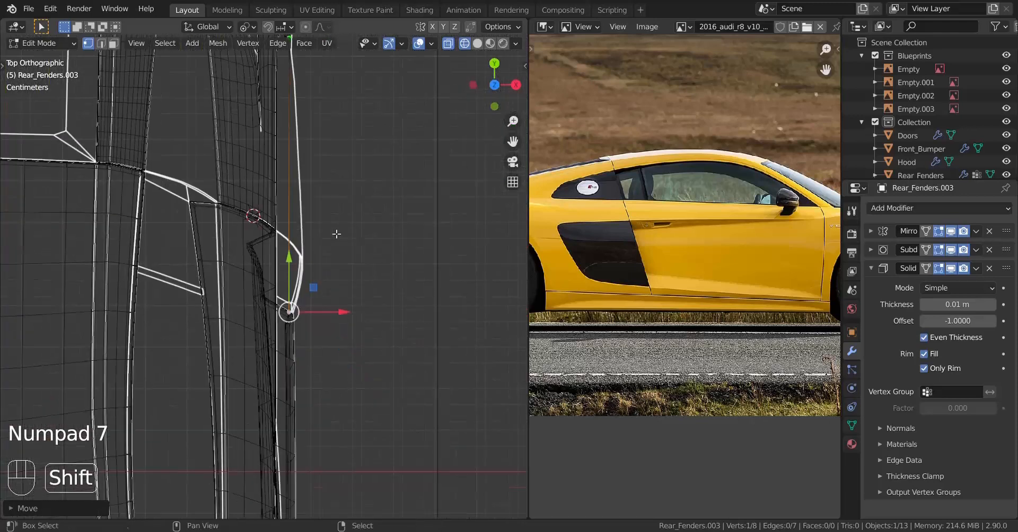
Switch the viewport to Solid shading around the door's lower rear corner.
{"action": "middle_click_drag", "start_coordinate": [374, 304], "coordinate": [159, 236]}
{"action": "key", "text": "z"}
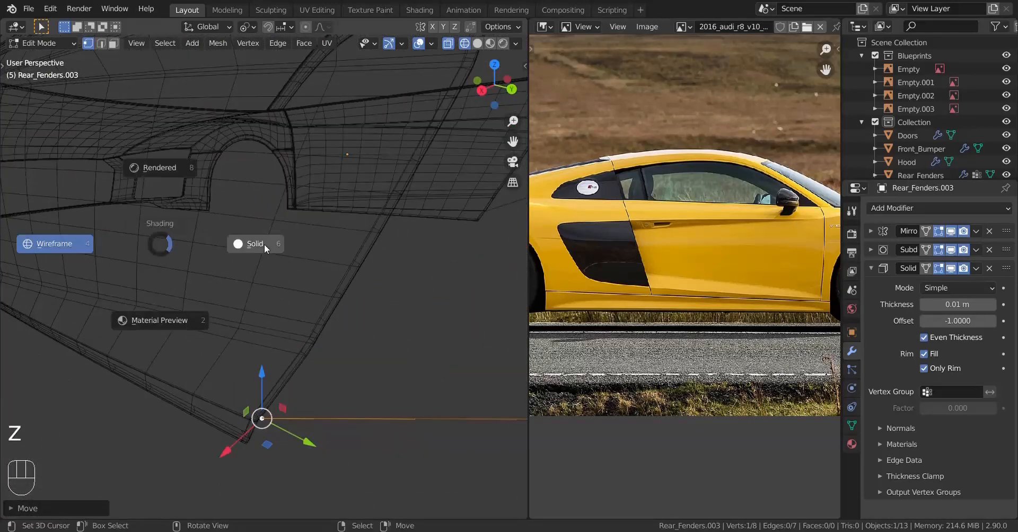
{"action": "left_click", "coordinate": [264, 244]}
{"action": "middle_click_drag", "start_coordinate": [180, 302], "coordinate": [228, 270], "text": "shift"}
{"action": "scroll", "coordinate": [228, 270], "scroll_direction": "down", "scroll_amount": 3}
Add the Doors object to the selection and open it together with Rear_Fenders.003 for mesh editing.
{"action": "key", "text": "Tab"}
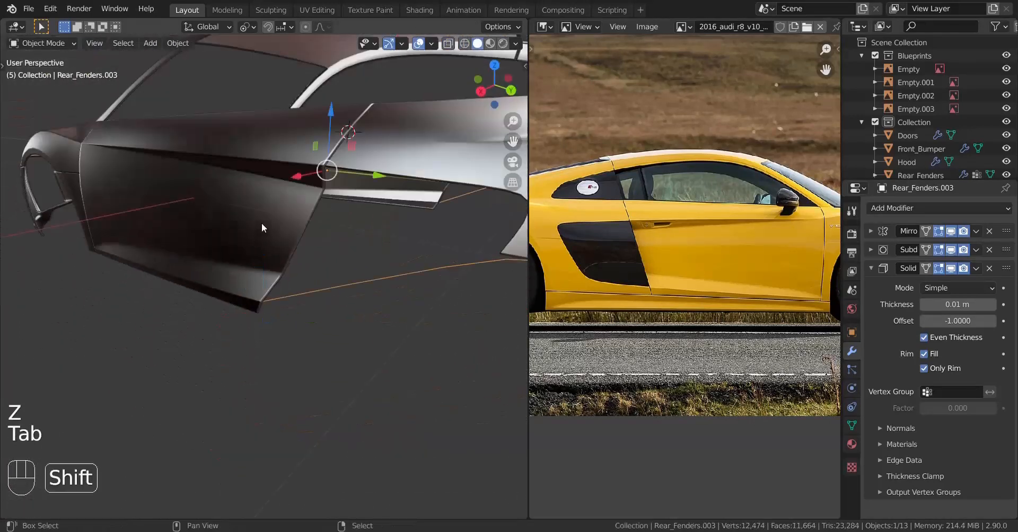
{"action": "left_click", "coordinate": [261, 224], "text": "shift"}
{"action": "middle_click_drag", "start_coordinate": [262, 223], "coordinate": [225, 272]}
{"action": "scroll", "coordinate": [226, 276], "scroll_direction": "up", "scroll_amount": 4}
{"action": "middle_click_drag", "start_coordinate": [223, 293], "coordinate": [216, 254], "text": "shift"}
{"action": "key", "text": "Tab"}
{"action": "scroll", "coordinate": [265, 279], "scroll_direction": "up", "scroll_amount": 3}
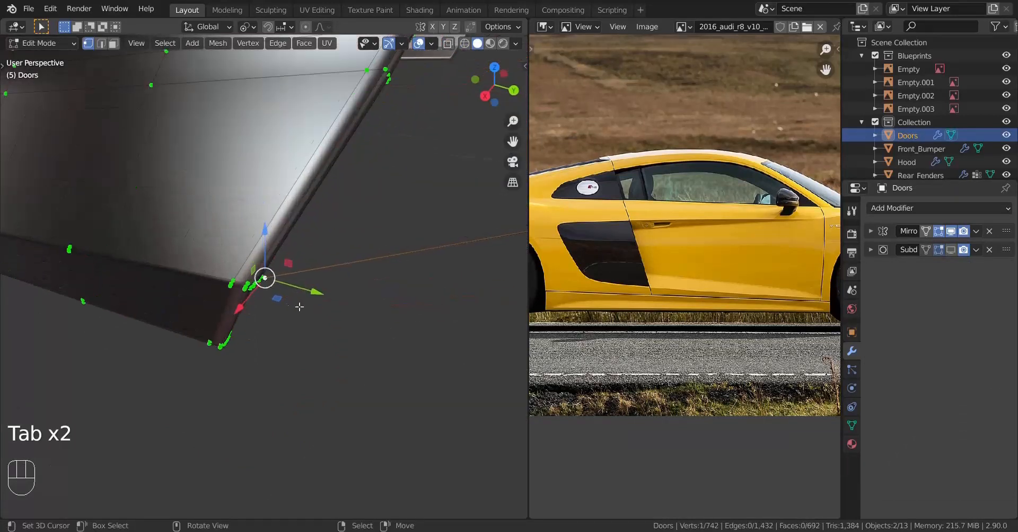
Align the fender's loose end vertex with the adjacent door-edge vertex by scaling both along global X.
{"action": "scroll", "coordinate": [286, 289], "scroll_direction": "up", "scroll_amount": 3}
{"action": "middle_click_drag", "start_coordinate": [286, 289], "coordinate": [305, 302]}
{"action": "left_click", "coordinate": [231, 292]}
{"action": "middle_click_drag", "start_coordinate": [231, 291], "coordinate": [188, 336]}
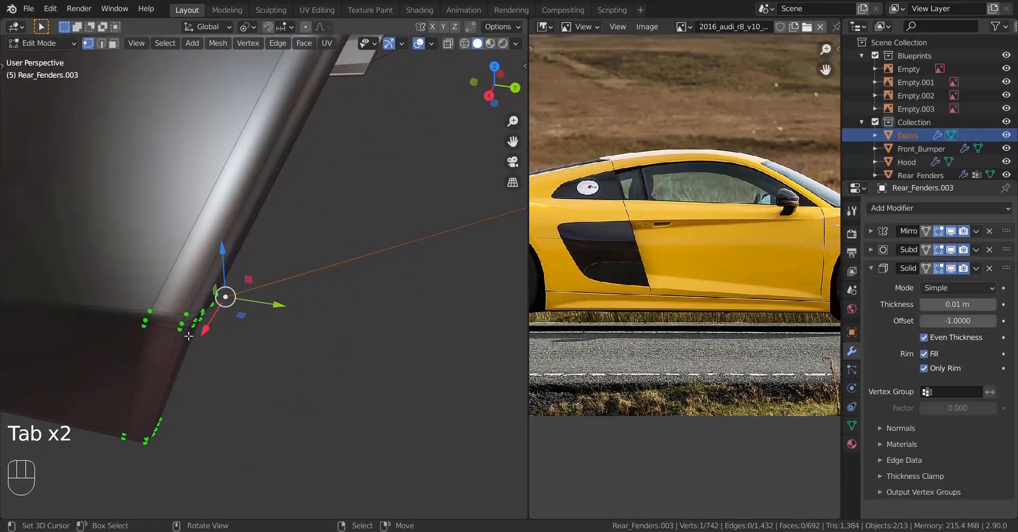
{"action": "right_click", "coordinate": [181, 325], "text": "shift"}
{"action": "scroll", "coordinate": [261, 339], "scroll_direction": "down", "scroll_amount": 2}
{"action": "middle_click_drag", "start_coordinate": [262, 339], "coordinate": [182, 345]}
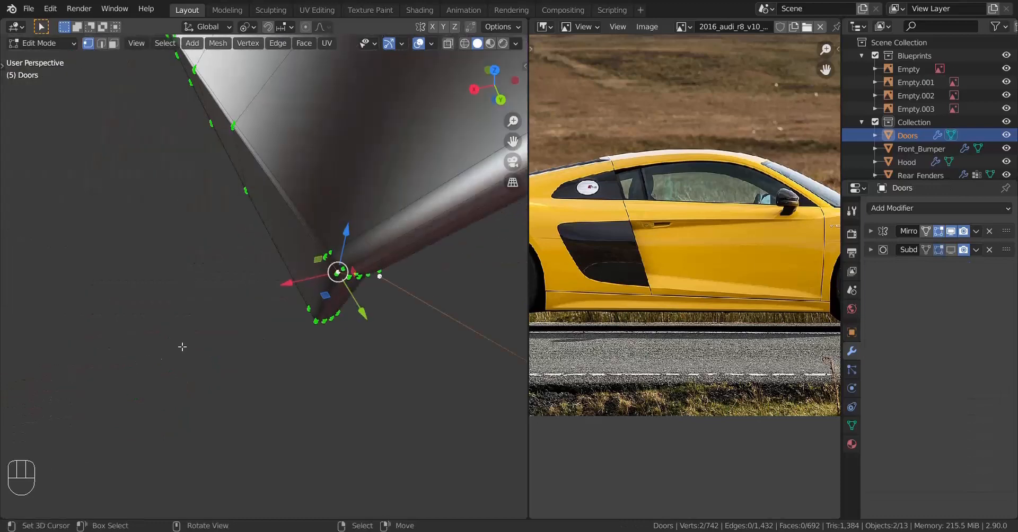
{"action": "scroll", "coordinate": [182, 345], "scroll_direction": "down", "scroll_amount": 2}
{"action": "key", "text": "s"}
{"action": "key", "text": "x"}
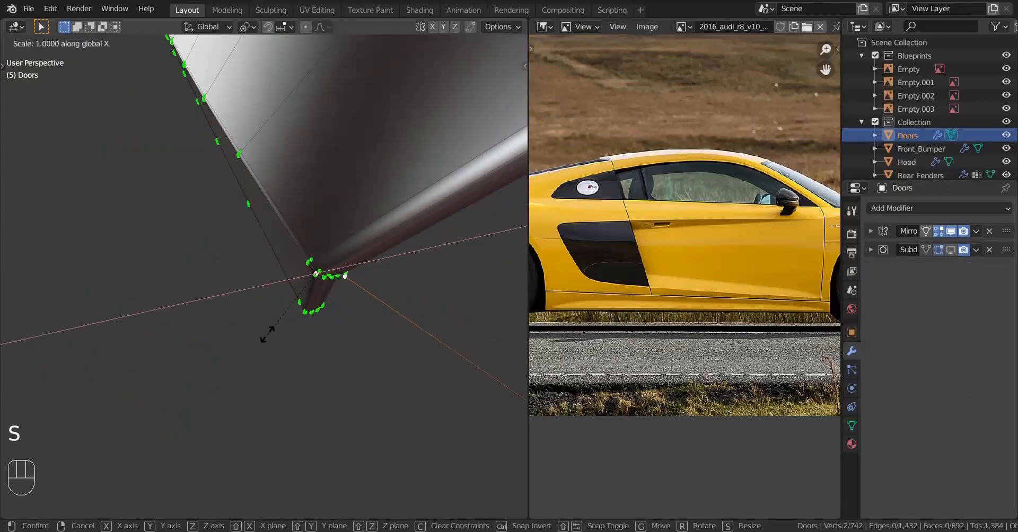
{"action": "left_click", "coordinate": [269, 336]}
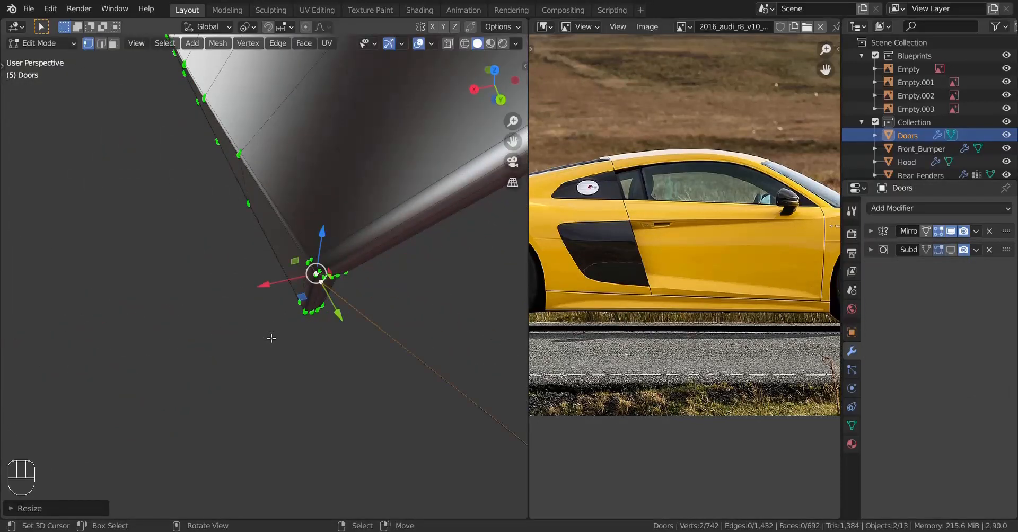
Deselect the vertices, leave the shared editing and reopen only Rear_Fenders.003 for editing in right orthographic view.
{"action": "scroll", "coordinate": [271, 338], "scroll_direction": "down", "scroll_amount": 2}
{"action": "key", "text": "a"}
{"action": "key", "text": "a"}
{"action": "key", "text": "a"}
{"action": "middle_click_drag", "start_coordinate": [281, 337], "coordinate": [400, 324]}
{"action": "key", "text": "Tab"}
{"action": "middle_click_drag", "start_coordinate": [331, 260], "coordinate": [268, 351], "text": "shift"}
{"action": "left_click", "coordinate": [352, 358]}
{"action": "key", "text": "KP_3"}
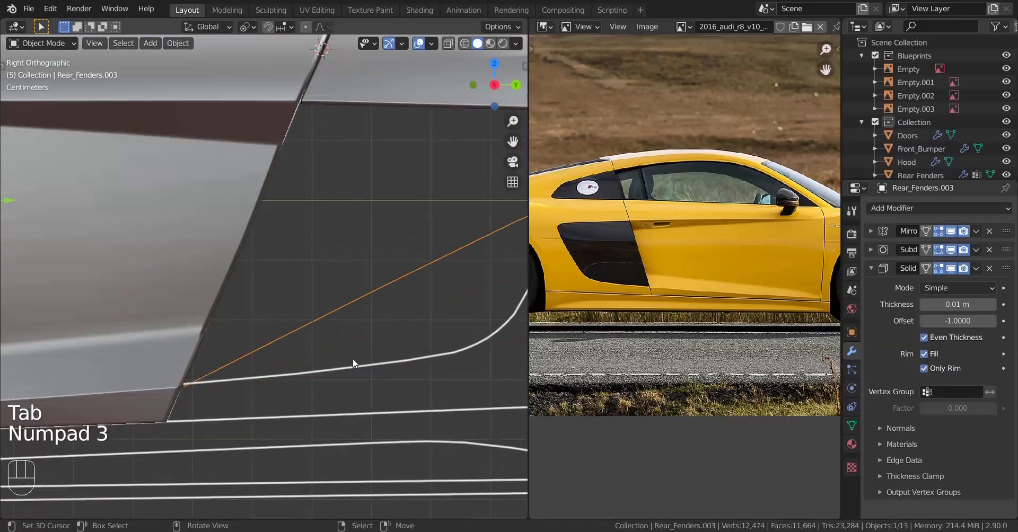
{"action": "key", "text": "Tab"}
Remove the Solidify modifier from Rear_Fenders.003.
{"action": "middle_click_drag", "start_coordinate": [352, 359], "coordinate": [381, 314], "text": "shift"}
{"action": "middle_click_drag", "start_coordinate": [419, 273], "coordinate": [348, 279], "text": "shift"}
{"action": "scroll", "coordinate": [320, 297], "scroll_direction": "up", "scroll_amount": 1}
{"action": "middle_click_drag", "start_coordinate": [284, 306], "coordinate": [314, 293], "text": "shift"}
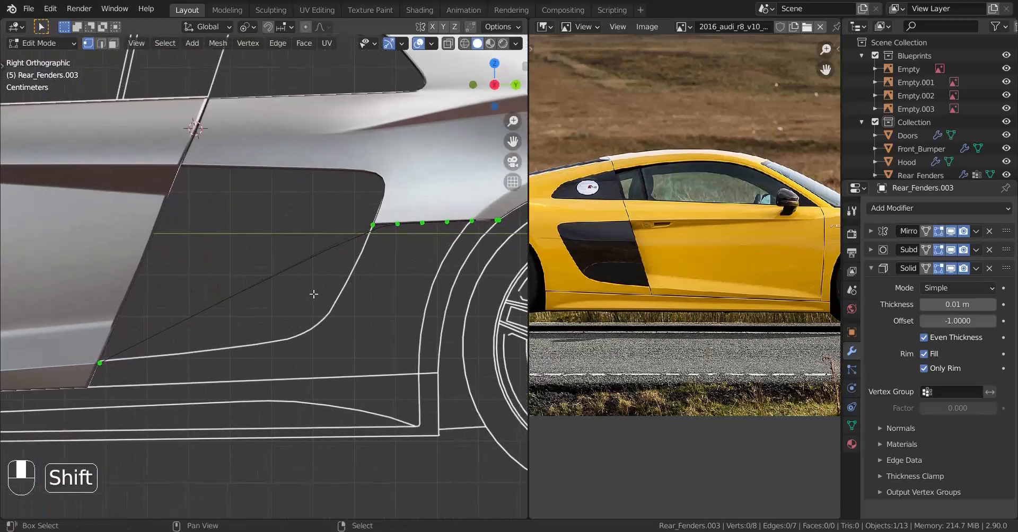
{"action": "left_click", "coordinate": [989, 268]}
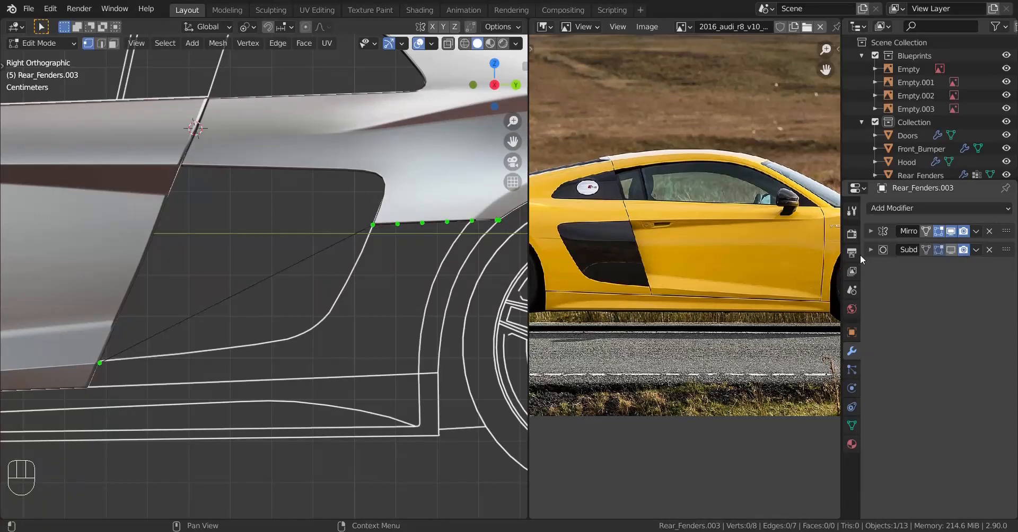
Insert a vertex in the long diagonal fender edge and move it onto the blueprint curve's lower rear bend.
{"action": "scroll", "coordinate": [303, 325], "scroll_direction": "up", "scroll_amount": 1}
{"action": "middle_click_drag", "start_coordinate": [302, 325], "coordinate": [303, 336], "text": "shift"}
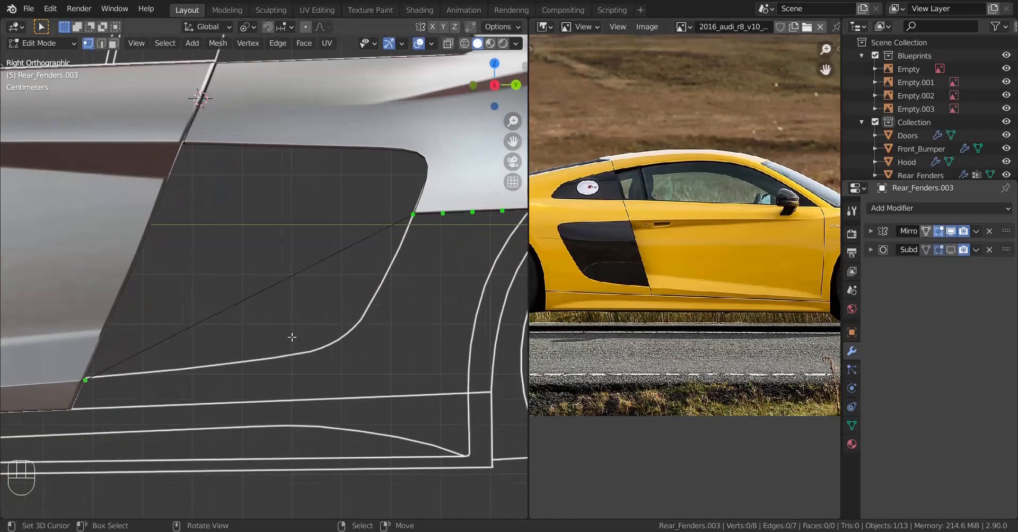
{"action": "key", "text": "ctrl+r"}
{"action": "left_click", "coordinate": [273, 278]}
{"action": "key", "text": "g"}
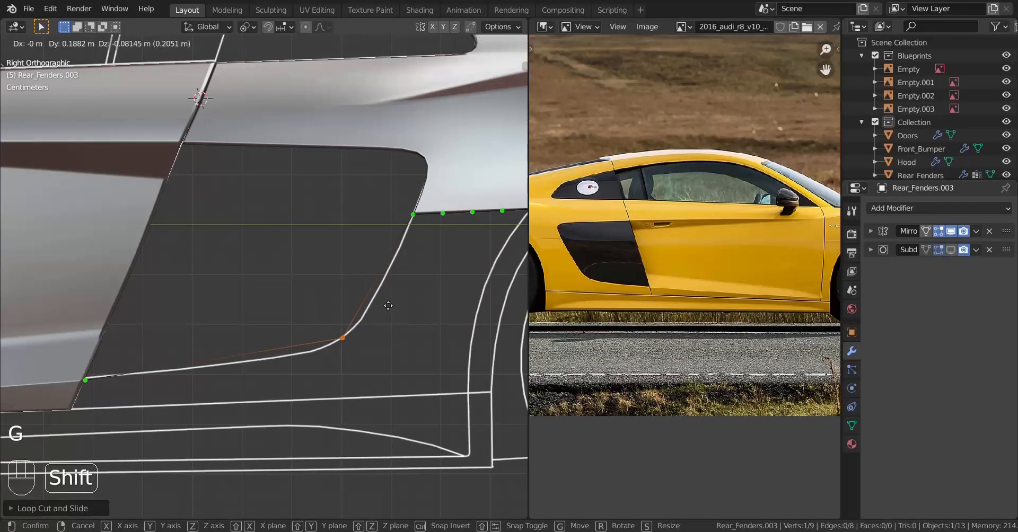
{"action": "left_click", "coordinate": [388, 306]}
In top view, move the inserted vertex about 0.009 m inward along X.
{"action": "scroll", "coordinate": [388, 305], "scroll_direction": "down", "scroll_amount": 3}
{"action": "middle_click_drag", "start_coordinate": [389, 306], "coordinate": [194, 390]}
{"action": "key", "text": "KP_7"}
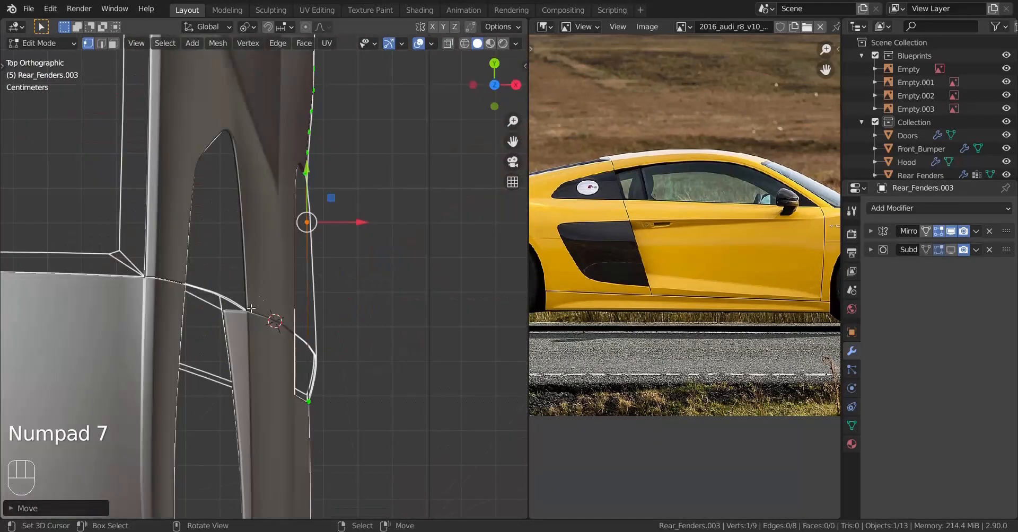
{"action": "middle_click_drag", "start_coordinate": [250, 308], "coordinate": [292, 267], "text": "shift"}
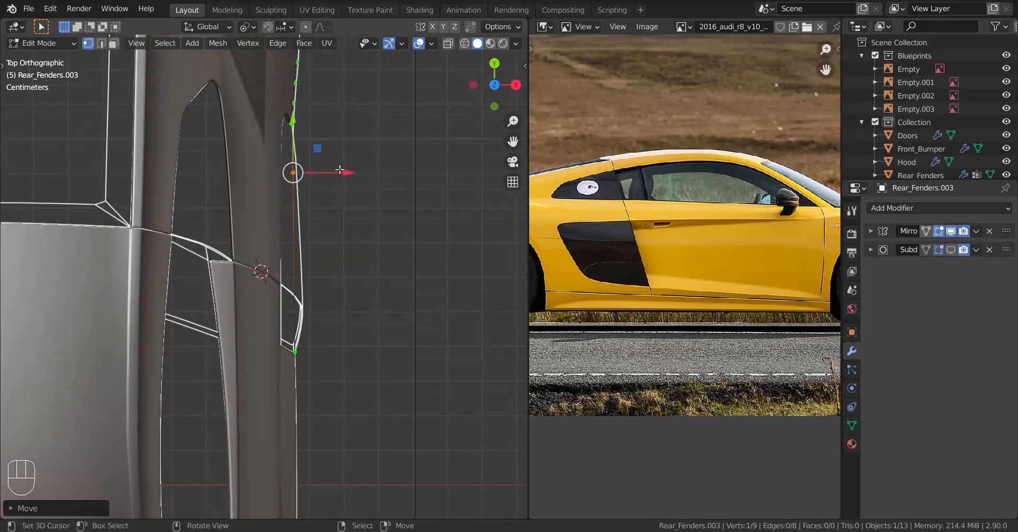
{"action": "left_click_drag", "start_coordinate": [327, 171], "coordinate": [320, 172], "text": "shift"}
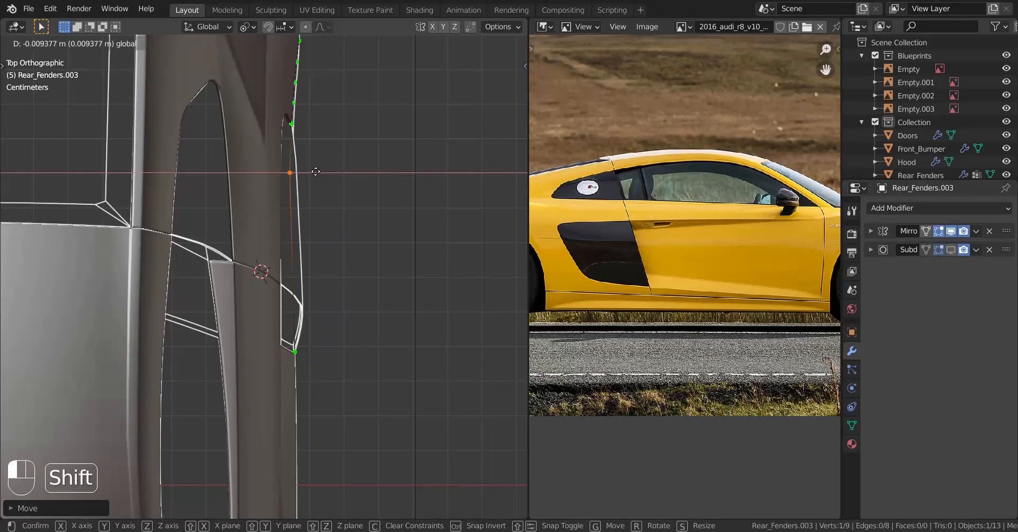
{"action": "left_click_drag", "start_coordinate": [315, 171], "coordinate": [316, 173], "text": "shift"}
{"action": "middle_click_drag", "start_coordinate": [320, 297], "coordinate": [223, 292]}
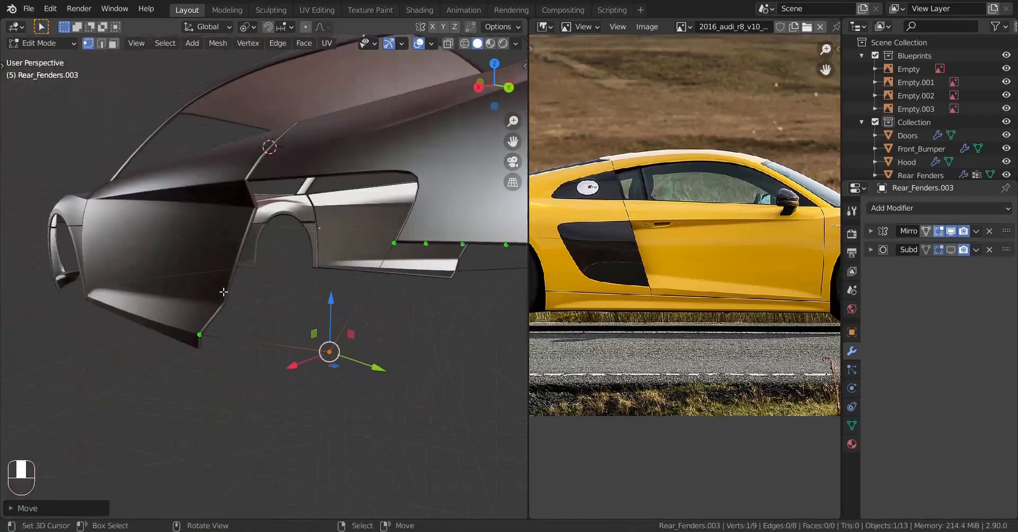
Dissolve the extra vertex at the wheel-arch corner of the fender's lower edge.
{"action": "key", "text": "KP_3"}
{"action": "middle_click_drag", "start_coordinate": [307, 273], "coordinate": [130, 254], "text": "shift"}
{"action": "scroll", "coordinate": [159, 255], "scroll_direction": "up", "scroll_amount": 2}
{"action": "middle_click_drag", "start_coordinate": [297, 207], "coordinate": [253, 266], "text": "shift"}
{"action": "scroll", "coordinate": [260, 262], "scroll_direction": "up", "scroll_amount": 4}
{"action": "middle_click_drag", "start_coordinate": [384, 216], "coordinate": [217, 297], "text": "shift"}
{"action": "scroll", "coordinate": [236, 294], "scroll_direction": "up", "scroll_amount": 5}
{"action": "right_click", "coordinate": [205, 308]}
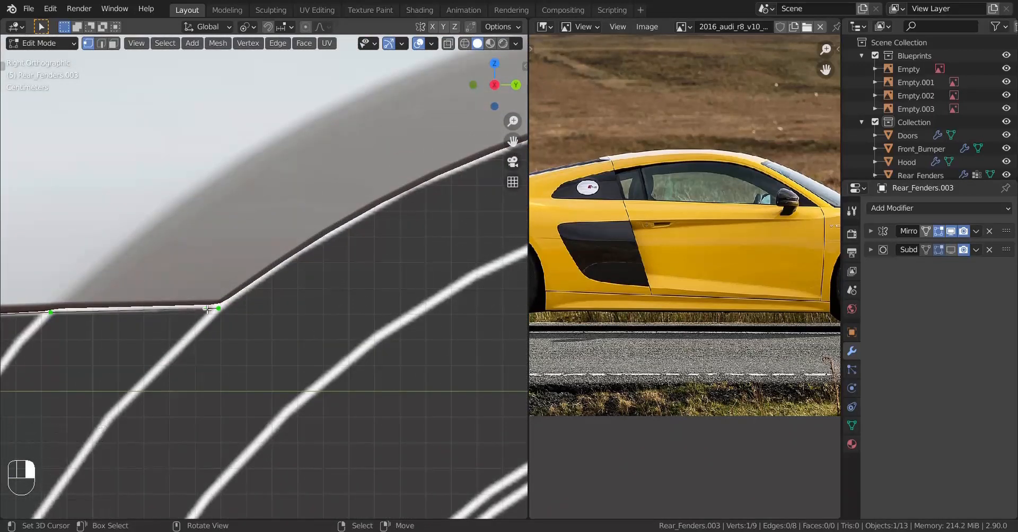
{"action": "key", "text": "x"}
{"action": "left_click", "coordinate": [371, 291]}
{"action": "scroll", "coordinate": [231, 343], "scroll_direction": "down", "scroll_amount": 3}
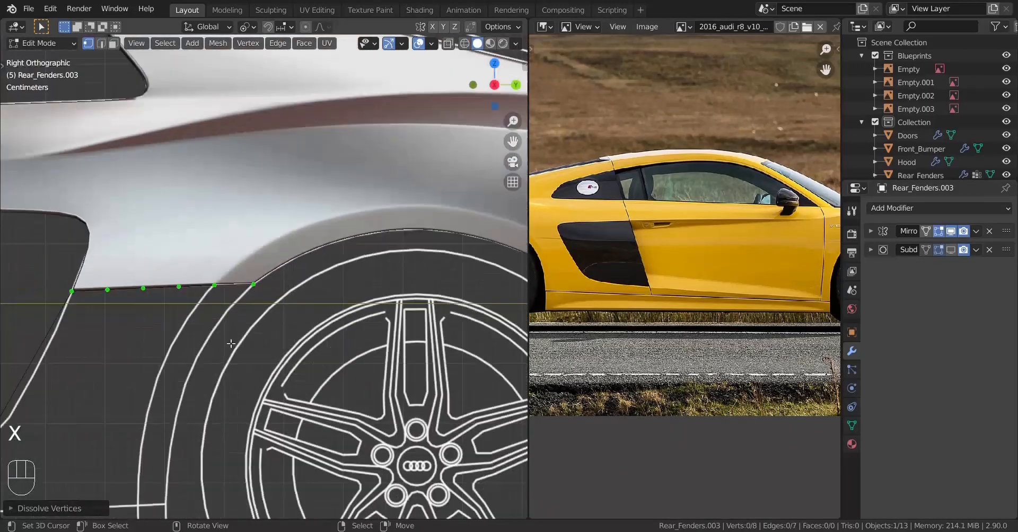
Extrude the wheel-arch corner vertex down to the rear corner of the blueprint's sill line, about -0.147 m in Y and -0.368 m in Z.
{"action": "scroll", "coordinate": [231, 343], "scroll_direction": "down", "scroll_amount": 2}
{"action": "middle_click_drag", "start_coordinate": [231, 344], "coordinate": [357, 239], "text": "shift"}
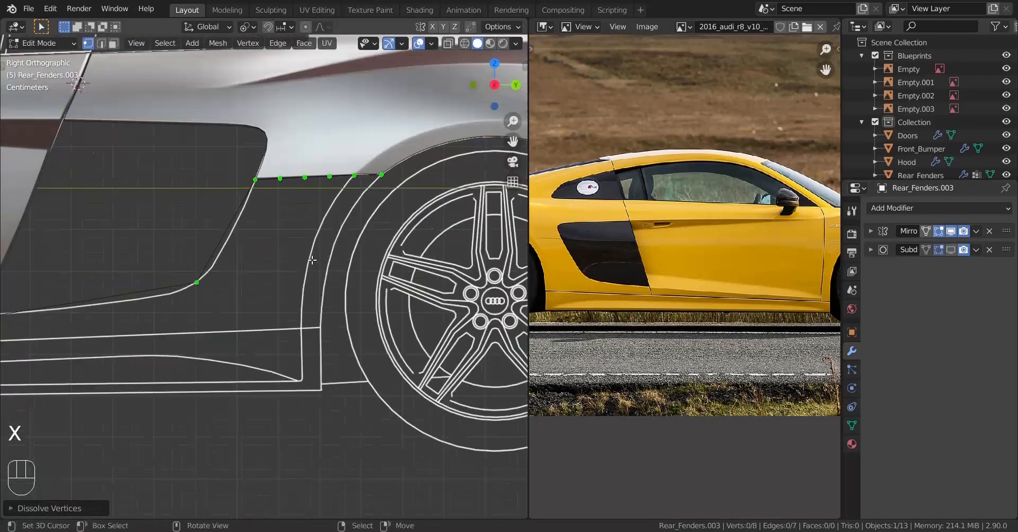
{"action": "scroll", "coordinate": [422, 148], "scroll_direction": "up", "scroll_amount": 2}
{"action": "right_click", "coordinate": [425, 147]}
{"action": "scroll", "coordinate": [427, 148], "scroll_direction": "up", "scroll_amount": 2}
{"action": "key", "text": "e"}
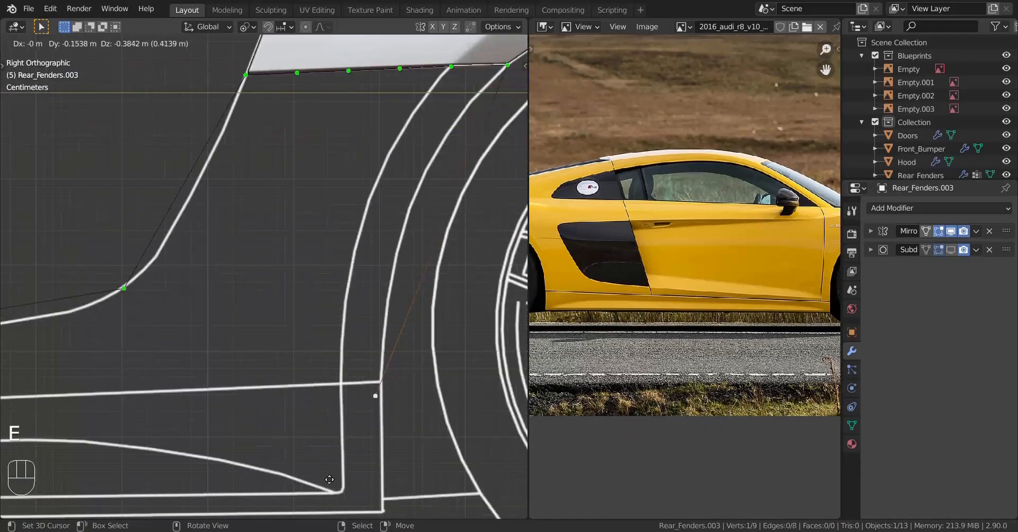
{"action": "key", "text": "shift"}
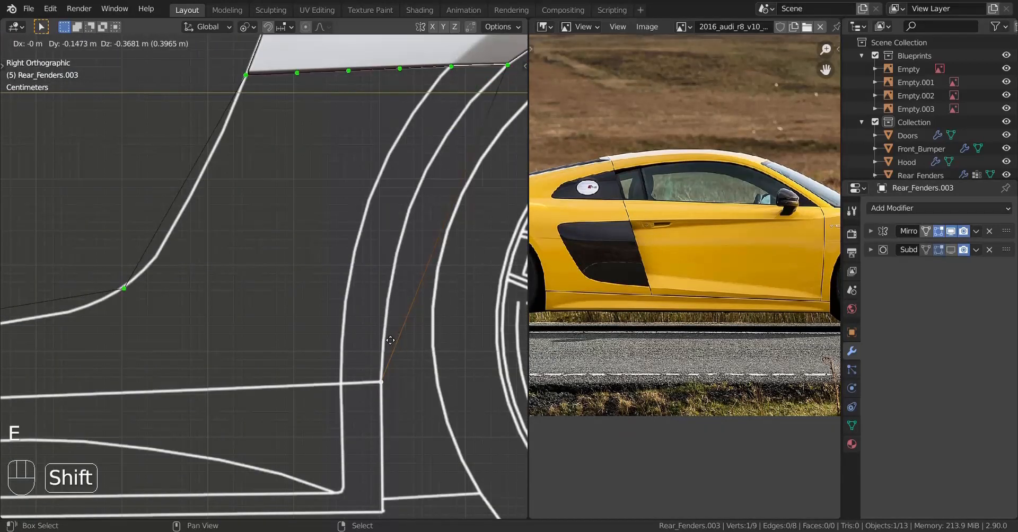
{"action": "left_click", "coordinate": [386, 342]}
{"action": "scroll", "coordinate": [381, 371], "scroll_direction": "down", "scroll_amount": 3}
In top view, move the extruded sill-corner vertex about 0.004 m inward along X.
{"action": "key", "text": "KP_7"}
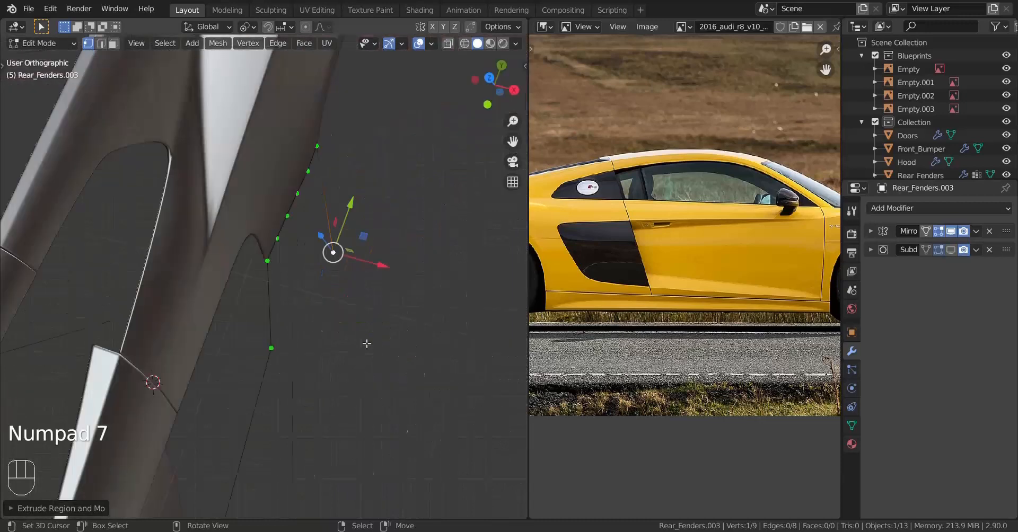
{"action": "middle_click_drag", "start_coordinate": [362, 293], "coordinate": [361, 341], "text": "shift"}
{"action": "scroll", "coordinate": [362, 339], "scroll_direction": "up", "scroll_amount": 8}
{"action": "middle_click_drag", "start_coordinate": [465, 202], "coordinate": [249, 261], "text": "shift"}
{"action": "scroll", "coordinate": [250, 262], "scroll_direction": "up", "scroll_amount": 2}
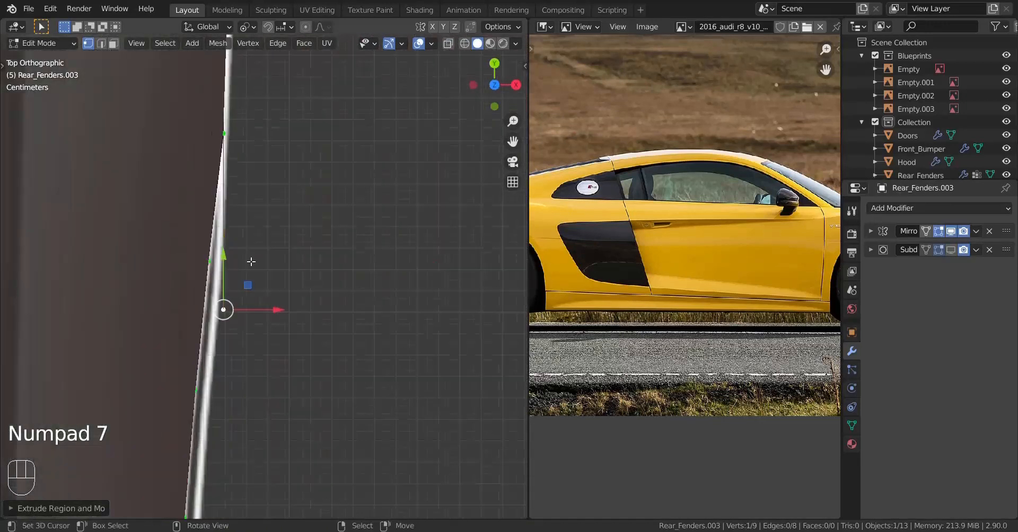
{"action": "left_click_drag", "start_coordinate": [268, 317], "coordinate": [246, 314], "text": "shift"}
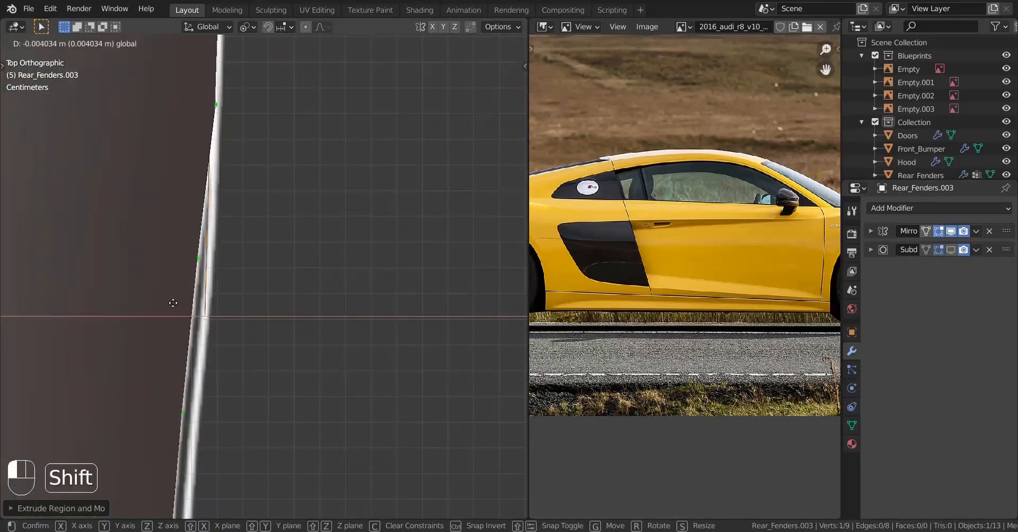
{"action": "left_click_drag", "start_coordinate": [173, 302], "coordinate": [172, 301], "text": "shift"}
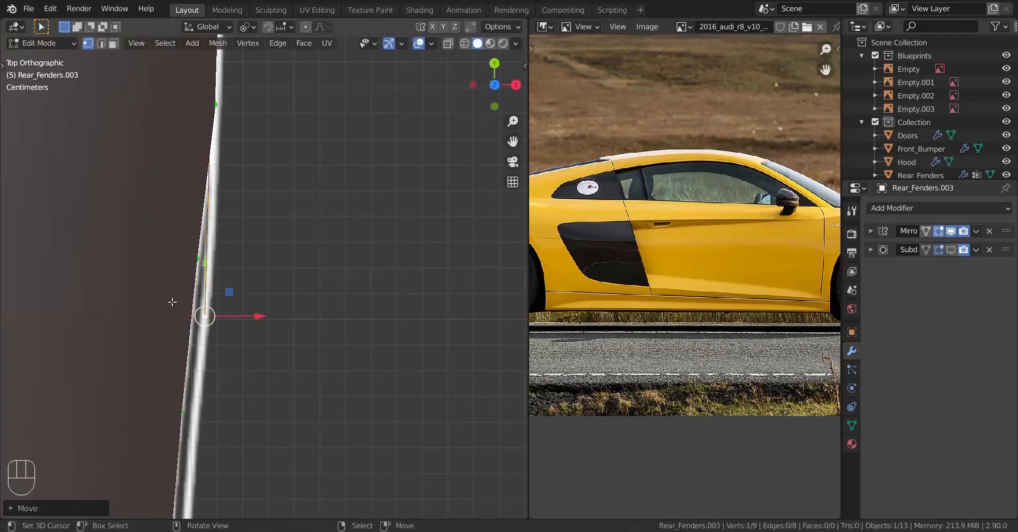
Extrude the sill-corner vertex forward along the blueprint's sill line to the door's lower rear corner.
{"action": "key", "text": "KP_3"}
{"action": "scroll", "coordinate": [173, 303], "scroll_direction": "down", "scroll_amount": 11}
{"action": "middle_click_drag", "start_coordinate": [194, 322], "coordinate": [236, 314], "text": "shift"}
{"action": "scroll", "coordinate": [315, 333], "scroll_direction": "up", "scroll_amount": 5}
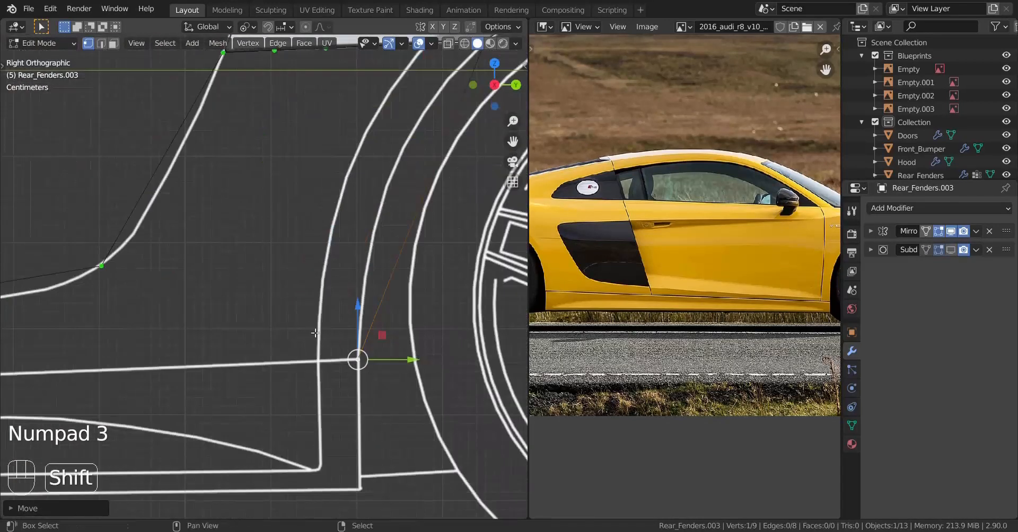
{"action": "middle_click_drag", "start_coordinate": [315, 333], "coordinate": [273, 283], "text": "shift"}
{"action": "scroll", "coordinate": [304, 319], "scroll_direction": "up", "scroll_amount": 2}
{"action": "scroll", "coordinate": [268, 337], "scroll_direction": "down", "scroll_amount": 6}
{"action": "middle_click_drag", "start_coordinate": [161, 345], "coordinate": [410, 333], "text": "shift"}
{"action": "key", "text": "e"}
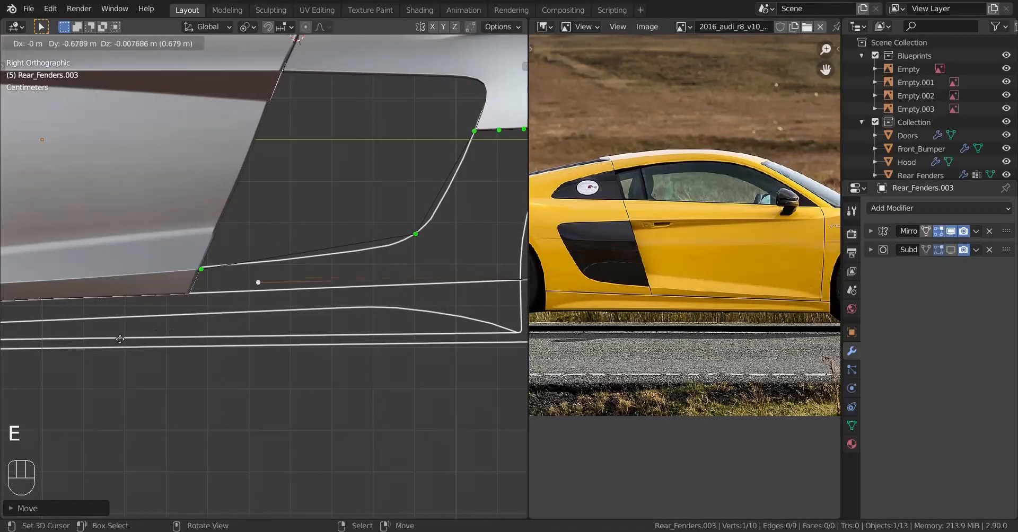
{"action": "left_click", "coordinate": [37, 350]}
Fine-position the new vertex on the sill line at the door's bottom corner, about 0.002 m in Y and -0.007 m in Z.
{"action": "scroll", "coordinate": [228, 318], "scroll_direction": "up", "scroll_amount": 3}
{"action": "middle_click_drag", "start_coordinate": [257, 336], "coordinate": [359, 272], "text": "shift"}
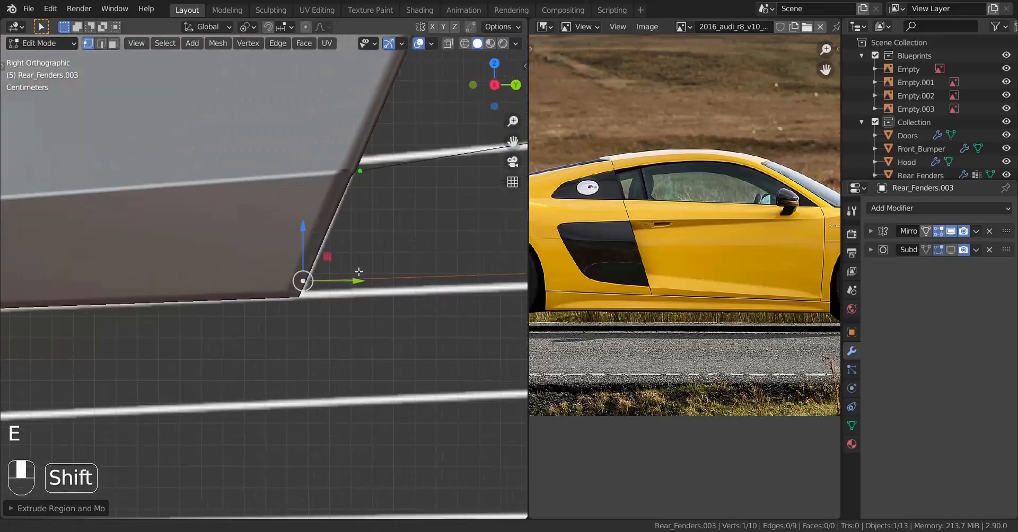
{"action": "scroll", "coordinate": [359, 271], "scroll_direction": "up", "scroll_amount": 3}
{"action": "key", "text": "g"}
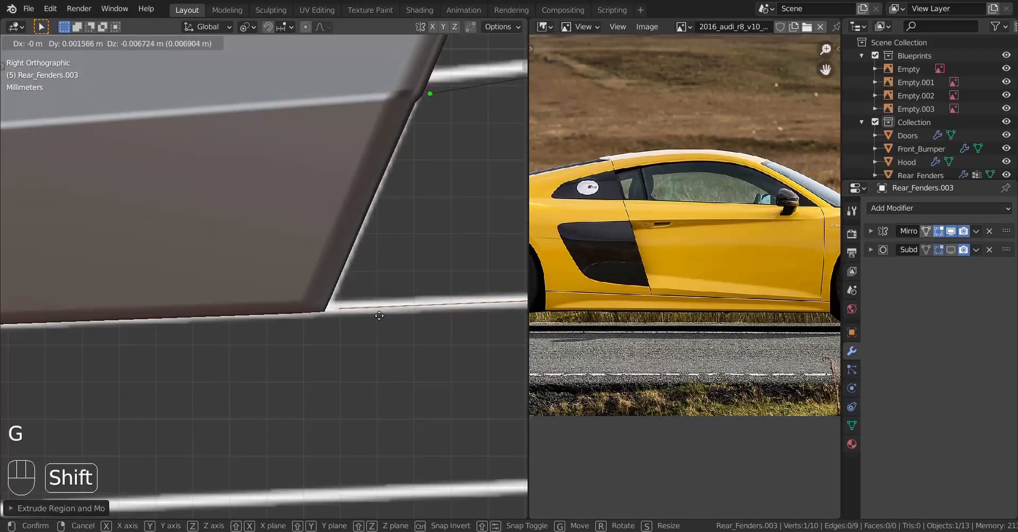
{"action": "left_click", "coordinate": [378, 316]}
Select Rear_Fenders.003 and Doors together and open both meshes for editing.
{"action": "scroll", "coordinate": [382, 297], "scroll_direction": "down", "scroll_amount": 4}
{"action": "middle_click_drag", "start_coordinate": [397, 222], "coordinate": [272, 330], "text": "shift"}
{"action": "scroll", "coordinate": [331, 340], "scroll_direction": "up", "scroll_amount": 2}
{"action": "right_click", "coordinate": [295, 341]}
{"action": "scroll", "coordinate": [308, 348], "scroll_direction": "down", "scroll_amount": 3}
{"action": "key", "text": "Tab"}
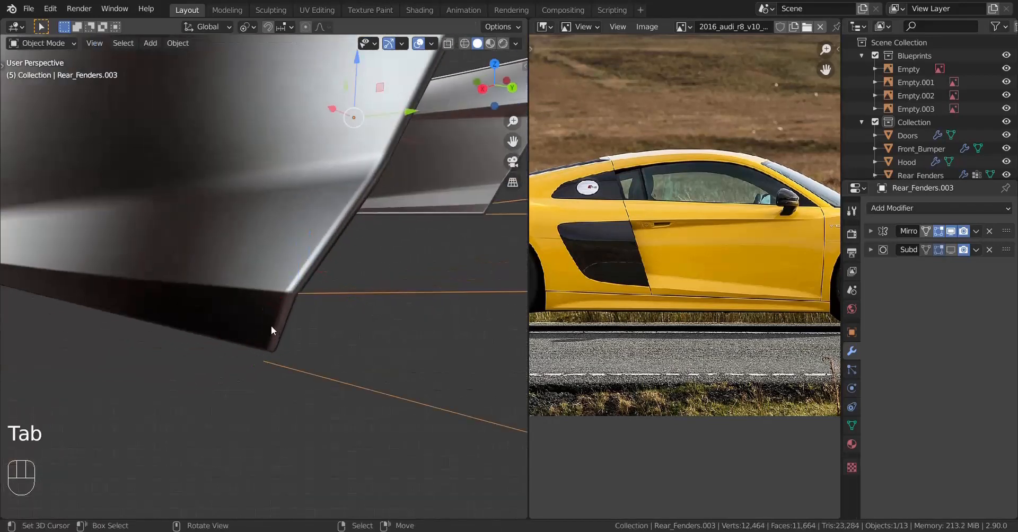
{"action": "left_click", "coordinate": [271, 326]}
{"action": "left_click", "coordinate": [313, 376]}
{"action": "left_click", "coordinate": [266, 307], "text": "shift"}
{"action": "key", "text": "Tab"}
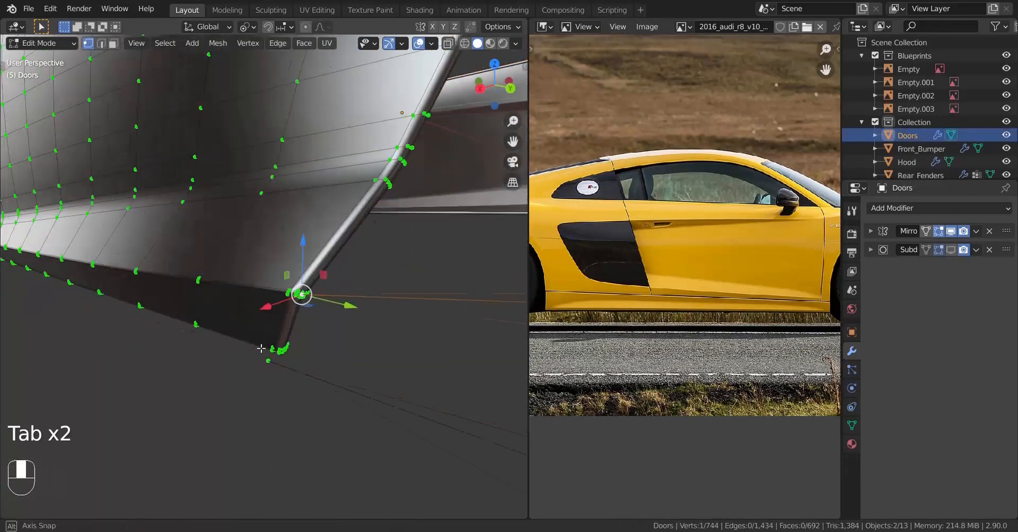
Align the fender's front sill-corner vertex with the door's lower corner vertex by scaling both to 0 along X.
{"action": "scroll", "coordinate": [281, 359], "scroll_direction": "up", "scroll_amount": 3}
{"action": "middle_click_drag", "start_coordinate": [261, 348], "coordinate": [249, 275]}
{"action": "scroll", "coordinate": [254, 296], "scroll_direction": "up", "scroll_amount": 2}
{"action": "right_click", "coordinate": [263, 389]}
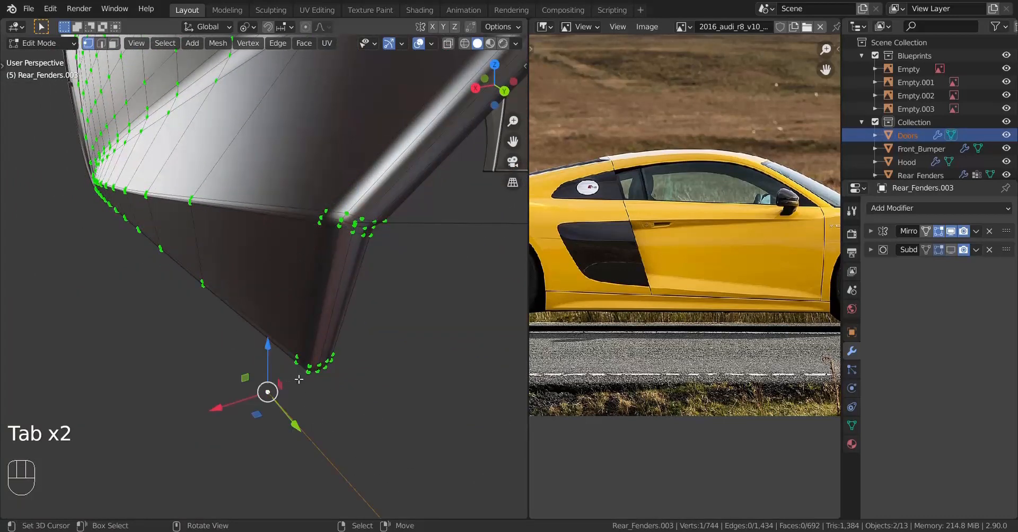
{"action": "right_click", "coordinate": [308, 371], "text": "shift"}
{"action": "key", "text": "s"}
{"action": "key", "text": "x"}
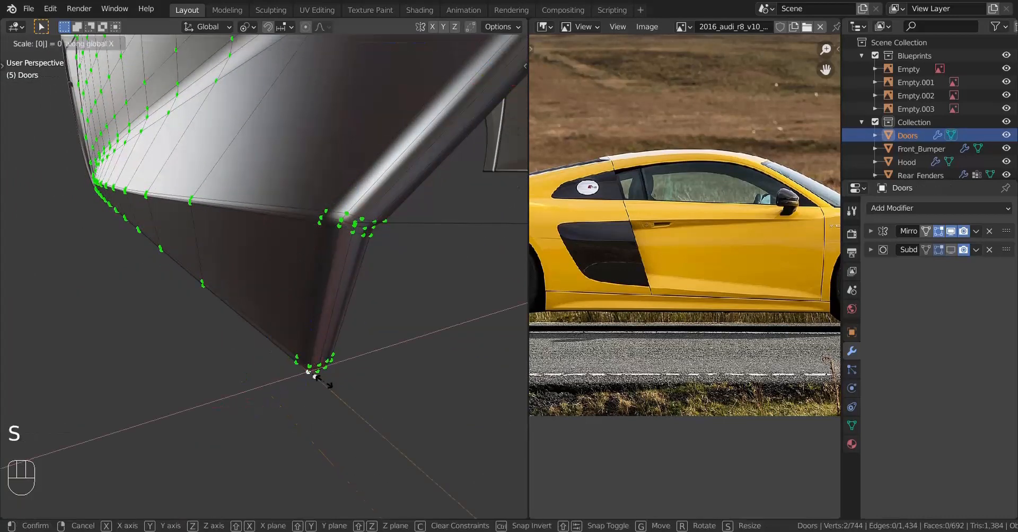
{"action": "left_click", "coordinate": [324, 381]}
{"action": "key", "text": "Tab"}
In Rear_Fenders.003, join the front sill-corner vertex to the intake's lower front vertex with an edge.
{"action": "key", "text": "KP_3"}
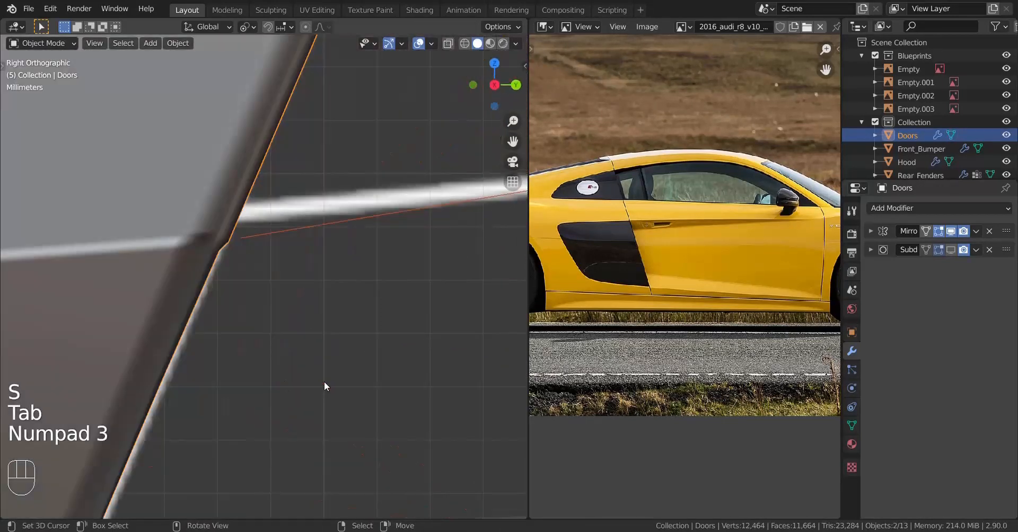
{"action": "scroll", "coordinate": [324, 381], "scroll_direction": "down", "scroll_amount": 4}
{"action": "middle_click_drag", "start_coordinate": [256, 358], "coordinate": [270, 333], "text": "shift"}
{"action": "right_click", "coordinate": [230, 378]}
{"action": "key", "text": "Tab"}
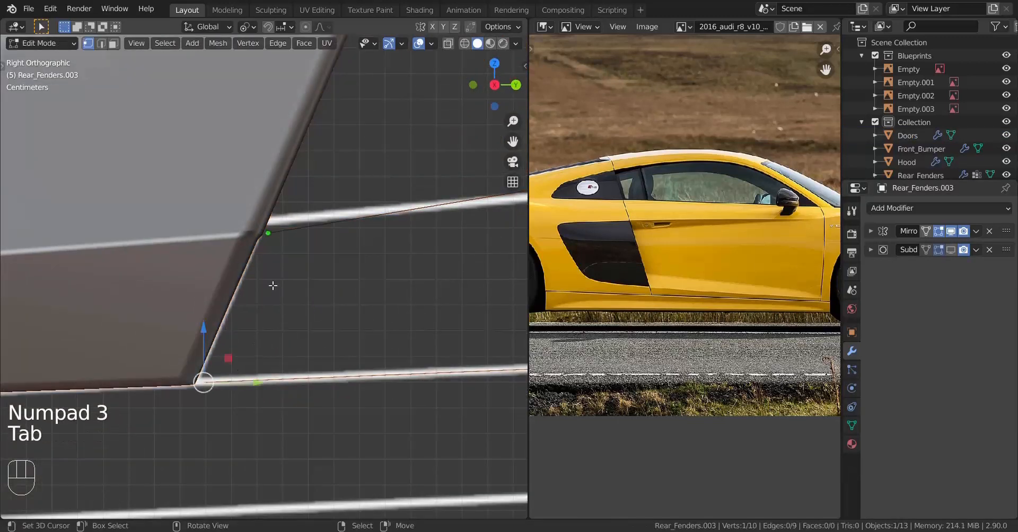
{"action": "right_click", "coordinate": [268, 233], "text": "shift"}
{"action": "key", "text": "f"}
Add five evenly spaced cuts to the wheel-arch edge between the rear sill corner and the upper fender.
{"action": "scroll", "coordinate": [320, 334], "scroll_direction": "down", "scroll_amount": 4}
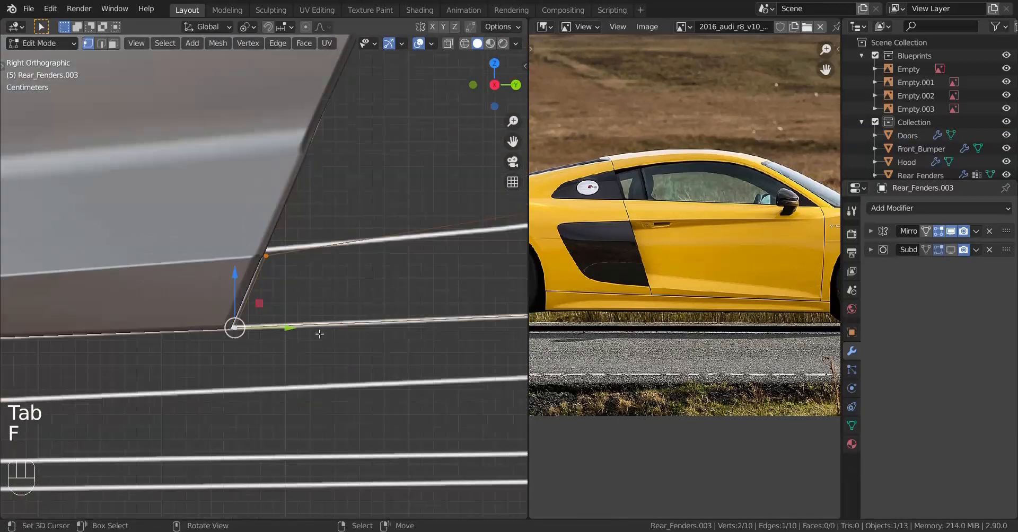
{"action": "scroll", "coordinate": [334, 318], "scroll_direction": "down", "scroll_amount": 7}
{"action": "middle_click_drag", "start_coordinate": [348, 297], "coordinate": [364, 284], "text": "shift"}
{"action": "scroll", "coordinate": [364, 284], "scroll_direction": "up", "scroll_amount": 3}
{"action": "key", "text": "KP_3"}
{"action": "key", "text": "ctrl+r"}
{"action": "scroll", "coordinate": [385, 261], "scroll_direction": "up", "scroll_amount": 2}
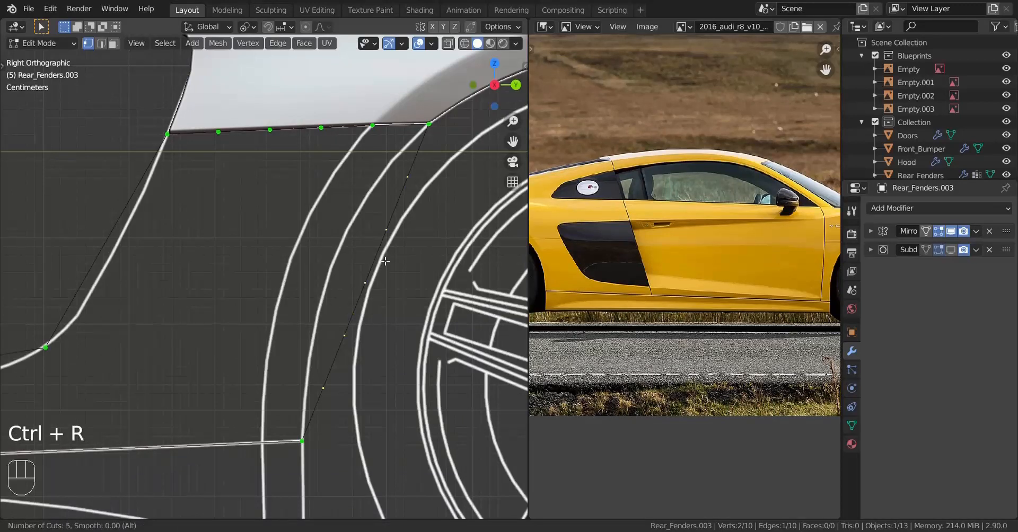
{"action": "middle_click_drag", "start_coordinate": [377, 298], "coordinate": [353, 249], "text": "shift"}
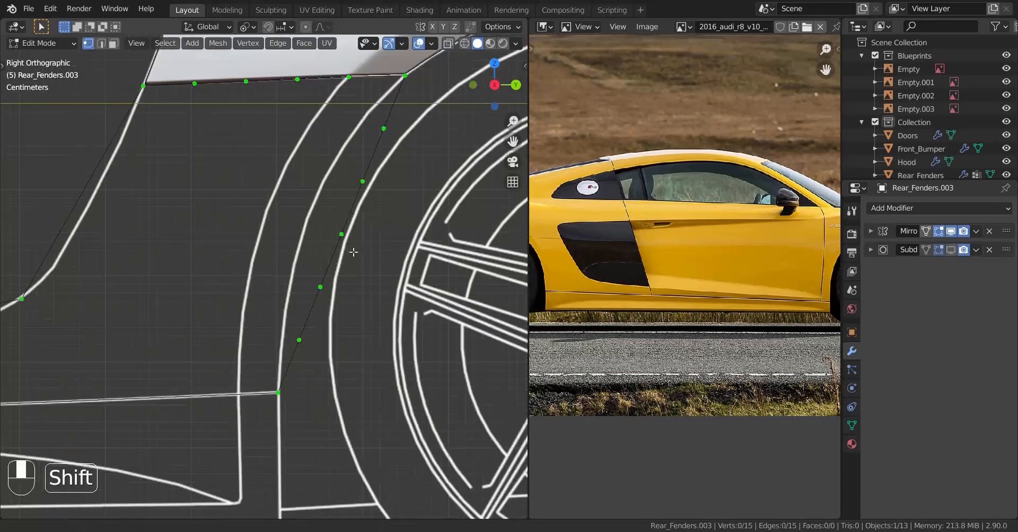
Move the lower four new wheel-arch vertices onto the blueprint's arch line in side view.
{"action": "scroll", "coordinate": [346, 321], "scroll_direction": "up", "scroll_amount": 2}
{"action": "right_click", "coordinate": [333, 378]}
{"action": "key", "text": "g"}
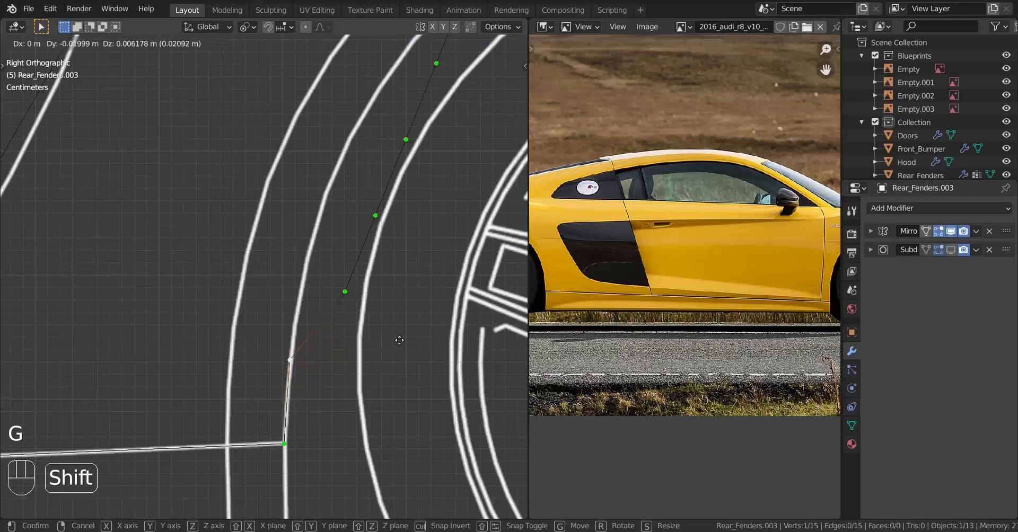
{"action": "left_click", "coordinate": [402, 336]}
{"action": "right_click", "coordinate": [403, 332]}
{"action": "key", "text": "g"}
{"action": "left_click", "coordinate": [429, 359]}
{"action": "right_click", "coordinate": [401, 231]}
{"action": "key", "text": "g"}
{"action": "left_click", "coordinate": [354, 206]}
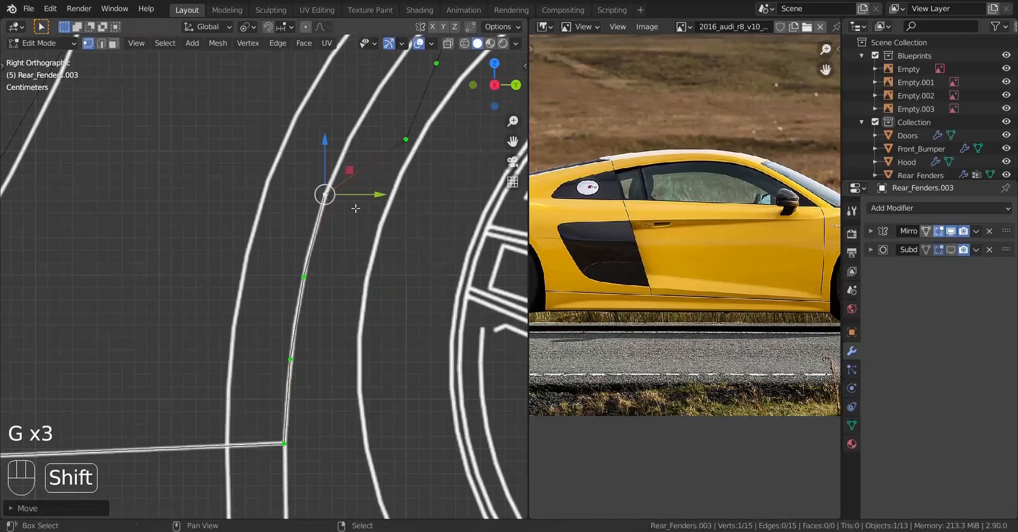
{"action": "middle_click_drag", "start_coordinate": [354, 206], "coordinate": [274, 349], "text": "shift"}
{"action": "right_click", "coordinate": [368, 237]}
{"action": "key", "text": "g"}
{"action": "left_click", "coordinate": [347, 214]}
{"action": "scroll", "coordinate": [323, 265], "scroll_direction": "down", "scroll_amount": 4}
In top view with wireframe shading, nudge the wheel-arch vertices along X to follow the blueprint's body outline.
{"action": "key", "text": "KP_7"}
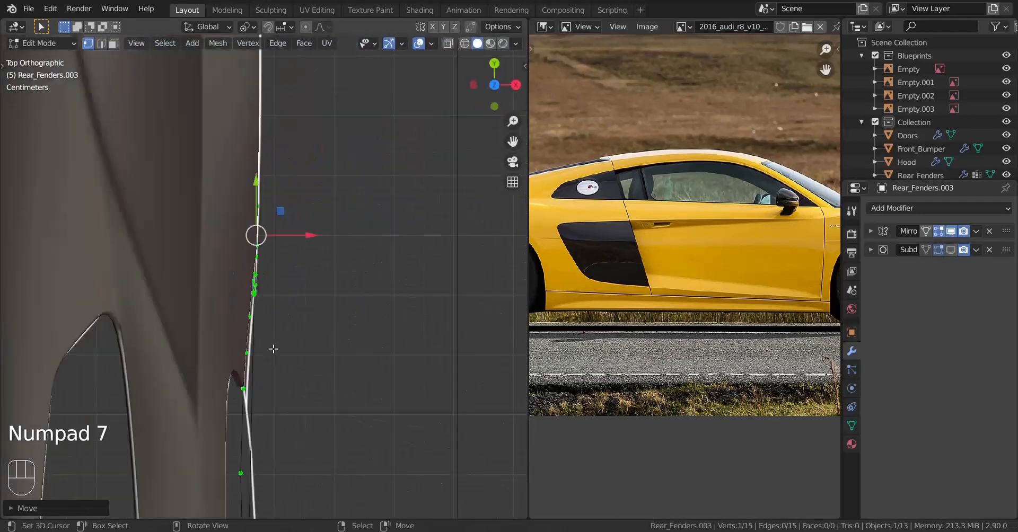
{"action": "scroll", "coordinate": [330, 367], "scroll_direction": "up", "scroll_amount": 6}
{"action": "middle_click_drag", "start_coordinate": [330, 367], "coordinate": [289, 270], "text": "shift"}
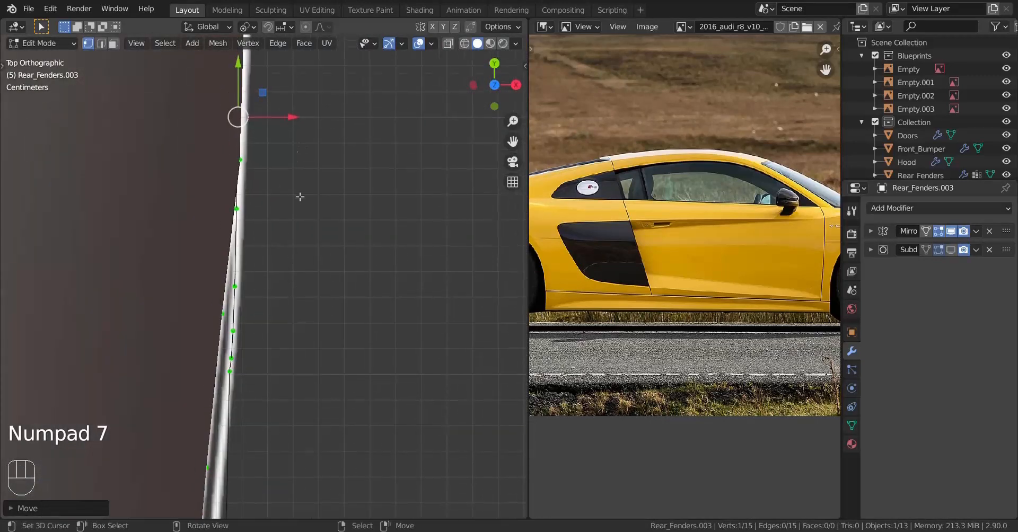
{"action": "key", "text": "z"}
{"action": "left_click_drag", "start_coordinate": [279, 128], "coordinate": [303, 123]}
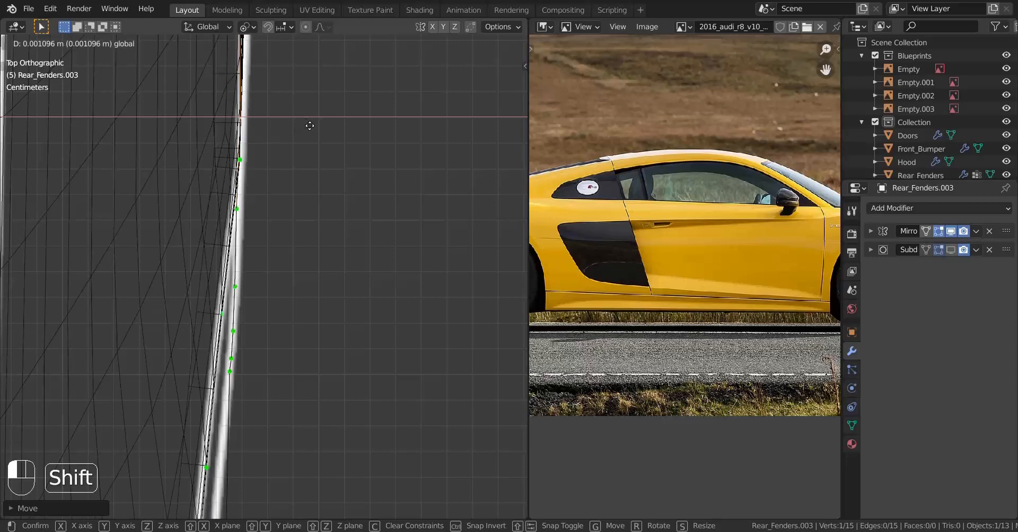
{"action": "left_click_drag", "start_coordinate": [318, 149], "coordinate": [303, 178], "text": "shift"}
{"action": "right_click", "coordinate": [241, 160]}
{"action": "scroll", "coordinate": [285, 171], "scroll_direction": "up", "scroll_amount": 1}
{"action": "scroll", "coordinate": [285, 171], "scroll_direction": "up", "scroll_amount": 1}
{"action": "right_click", "coordinate": [241, 186]}
{"action": "scroll", "coordinate": [299, 183], "scroll_direction": "down", "scroll_amount": 3}
{"action": "middle_click_drag", "start_coordinate": [291, 292], "coordinate": [299, 239], "text": "shift"}
{"action": "right_click", "coordinate": [252, 307]}
{"action": "scroll", "coordinate": [277, 412], "scroll_direction": "down", "scroll_amount": 3}
{"action": "middle_click_drag", "start_coordinate": [278, 394], "coordinate": [272, 232], "text": "shift"}
Return to solid shading, add one cut to the long sill edge, and slide its vertex toward the rear corner.
{"action": "middle_click_drag", "start_coordinate": [302, 302], "coordinate": [172, 233]}
{"action": "key", "text": "z"}
{"action": "middle_click_drag", "start_coordinate": [207, 329], "coordinate": [232, 350]}
{"action": "key", "text": "ctrl+r"}
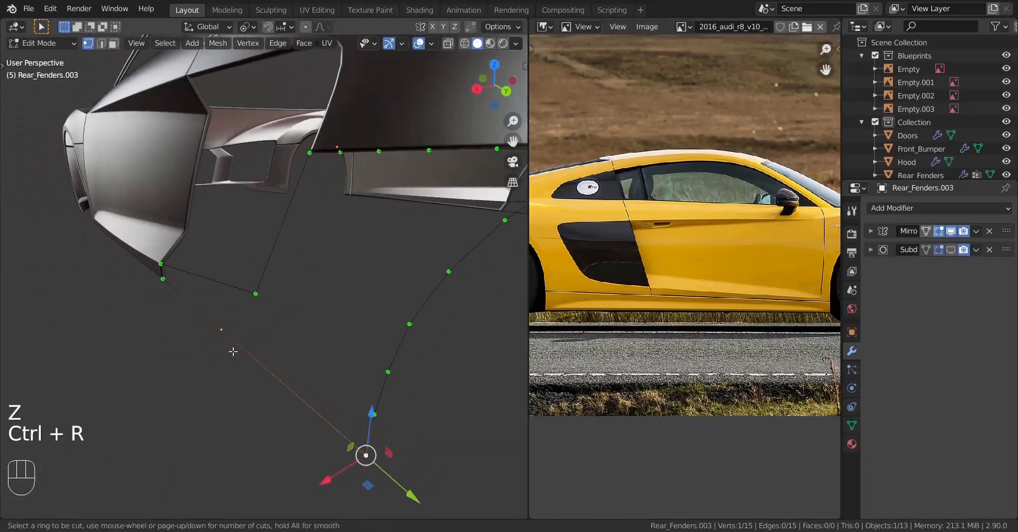
{"action": "left_click", "coordinate": [232, 350]}
{"action": "key", "text": "g"}
{"action": "key", "text": "g"}
{"action": "left_click", "coordinate": [322, 383]}
In top view, move the new sill vertex slightly inward along X.
{"action": "key", "text": "KP_7"}
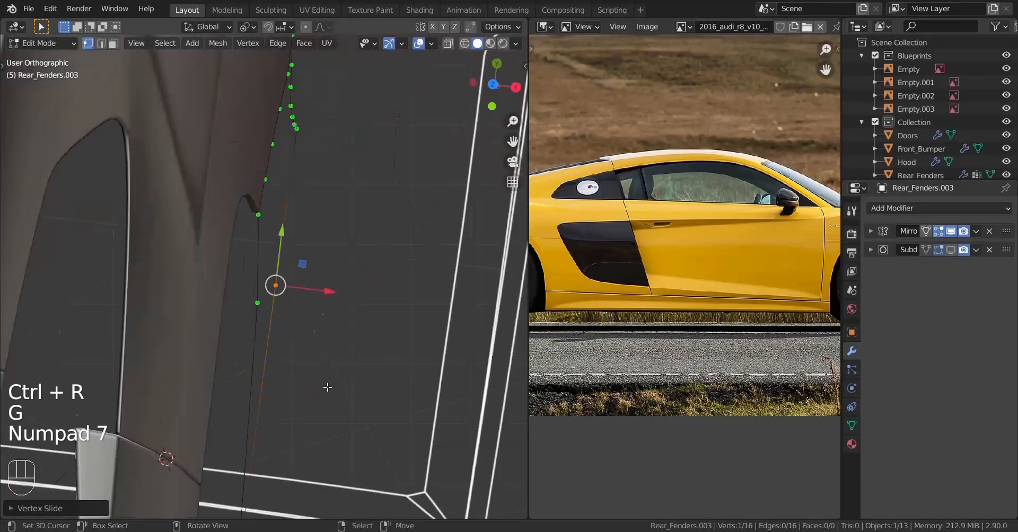
{"action": "scroll", "coordinate": [327, 386], "scroll_direction": "up", "scroll_amount": 7}
{"action": "middle_click_drag", "start_coordinate": [329, 296], "coordinate": [329, 316], "text": "shift"}
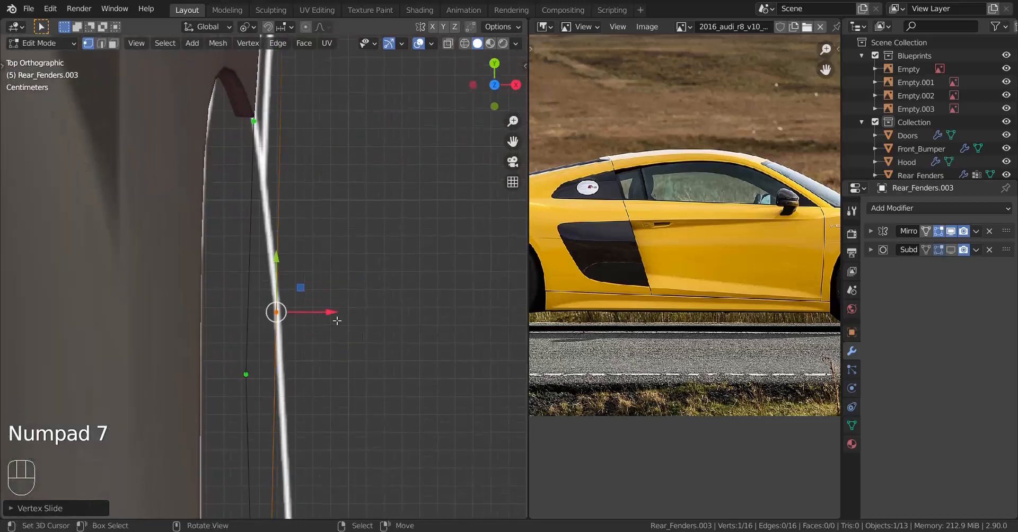
{"action": "left_click_drag", "start_coordinate": [334, 313], "coordinate": [114, 311], "text": "shift"}
Nudge the out-of-line wheel-arch vertex inward along X so it follows its neighbours in top view.
{"action": "middle_click_drag", "start_coordinate": [398, 219], "coordinate": [385, 407], "text": "shift"}
{"action": "middle_click_drag", "start_coordinate": [281, 176], "coordinate": [307, 387], "text": "shift"}
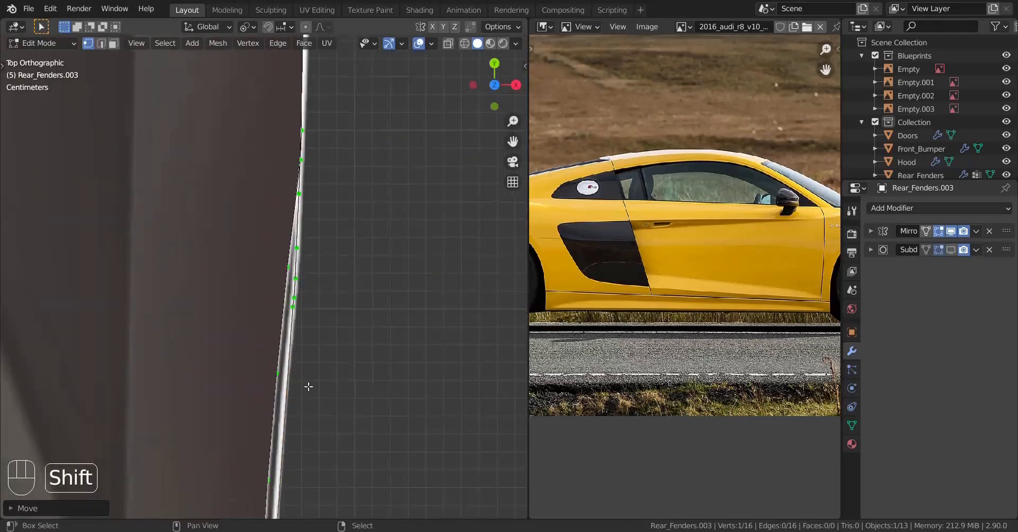
{"action": "middle_click_drag", "start_coordinate": [307, 450], "coordinate": [305, 328], "text": "shift"}
{"action": "middle_click_drag", "start_coordinate": [337, 204], "coordinate": [337, 448], "text": "shift"}
{"action": "scroll", "coordinate": [335, 349], "scroll_direction": "up", "scroll_amount": 6}
{"action": "left_click", "coordinate": [370, 356]}
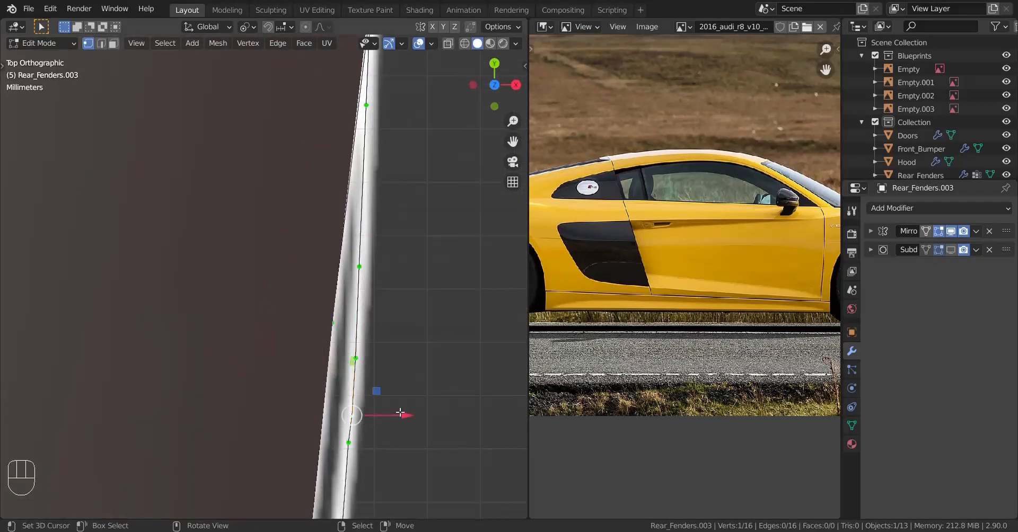
{"action": "left_click_drag", "start_coordinate": [400, 413], "coordinate": [389, 396]}
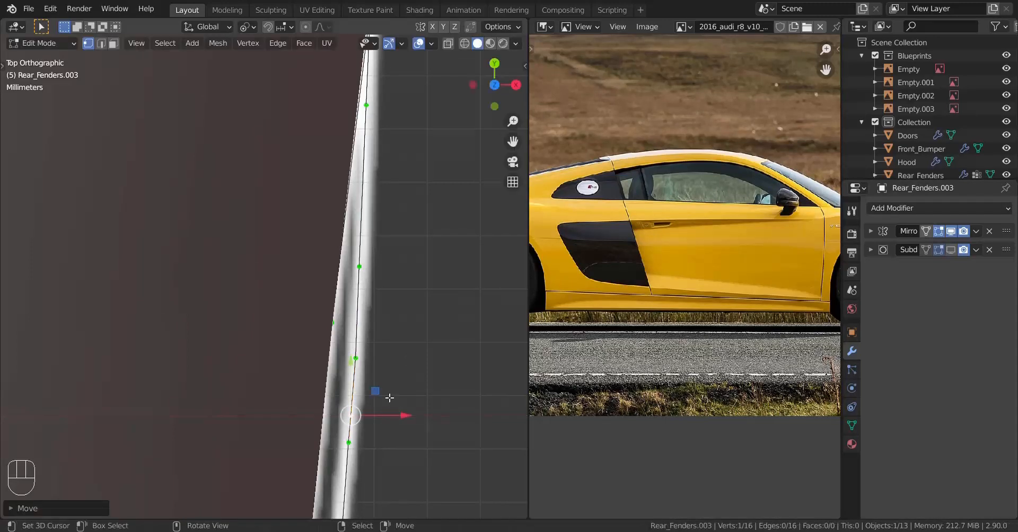
In side view, add four evenly spaced cuts to the intake's lower edge without sliding them.
{"action": "middle_click_drag", "start_coordinate": [339, 374], "coordinate": [173, 297]}
{"action": "scroll", "coordinate": [167, 318], "scroll_direction": "down", "scroll_amount": 5}
{"action": "middle_click_drag", "start_coordinate": [161, 352], "coordinate": [298, 349], "text": "shift"}
{"action": "key", "text": "KP_2"}
{"action": "key", "text": "KP_3"}
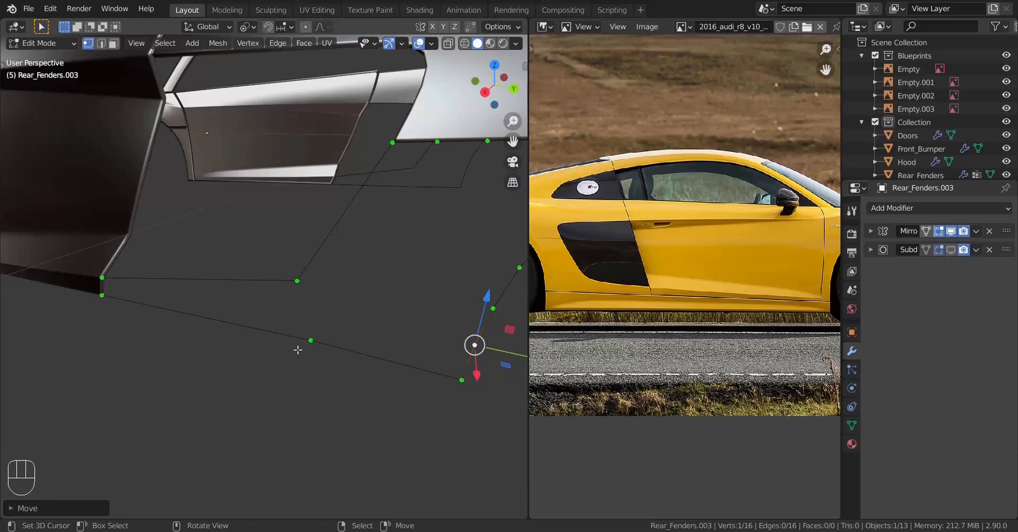
{"action": "key", "text": "KP_3"}
{"action": "middle_click_drag", "start_coordinate": [298, 344], "coordinate": [312, 338], "text": "shift"}
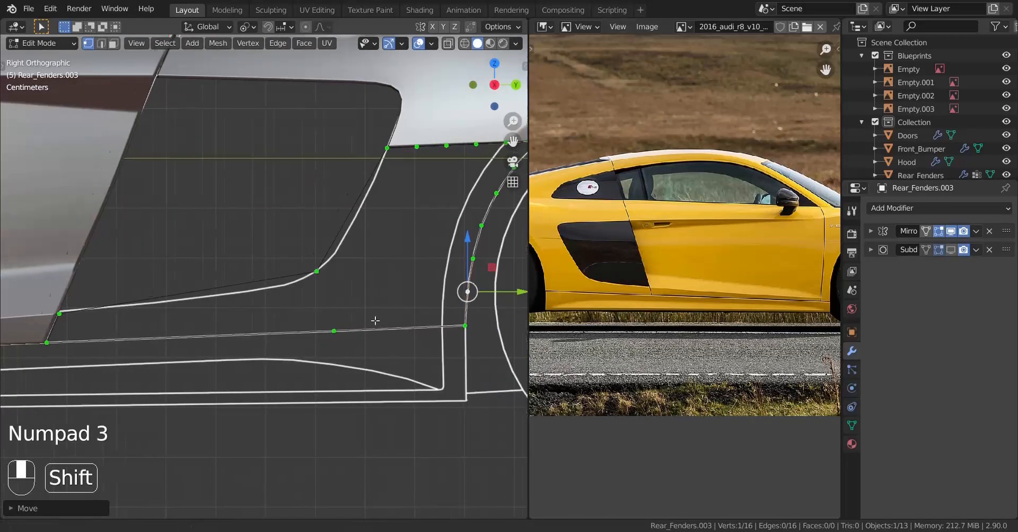
{"action": "scroll", "coordinate": [318, 323], "scroll_direction": "up", "scroll_amount": 2}
{"action": "key", "text": "ctrl+r"}
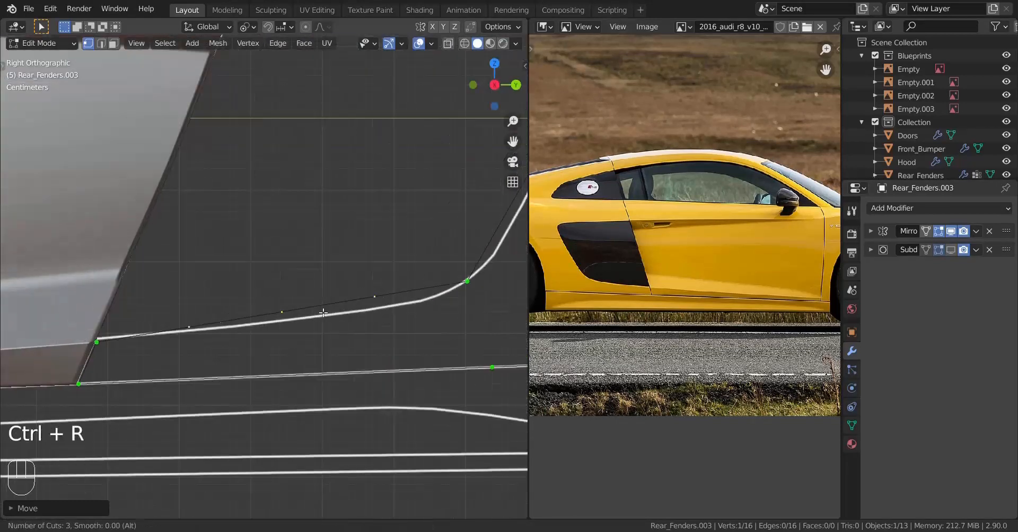
{"action": "left_click", "coordinate": [323, 313]}
{"action": "right_click", "coordinate": [323, 312]}
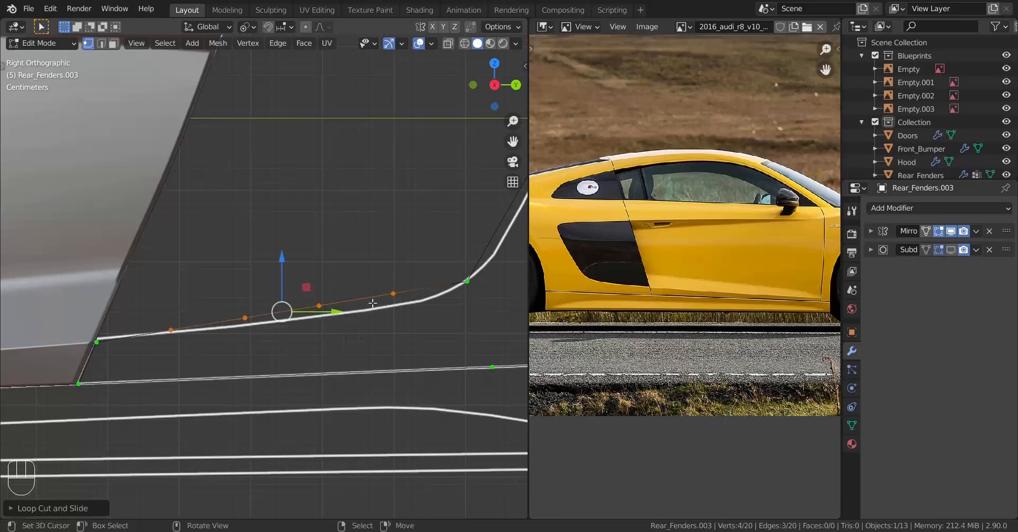
Move the four new lower intake vertices onto the blueprint's curve, the rearmost about 0.038 m in Y and -0.011 m in Z.
{"action": "left_click", "coordinate": [393, 293]}
{"action": "key", "text": "g"}
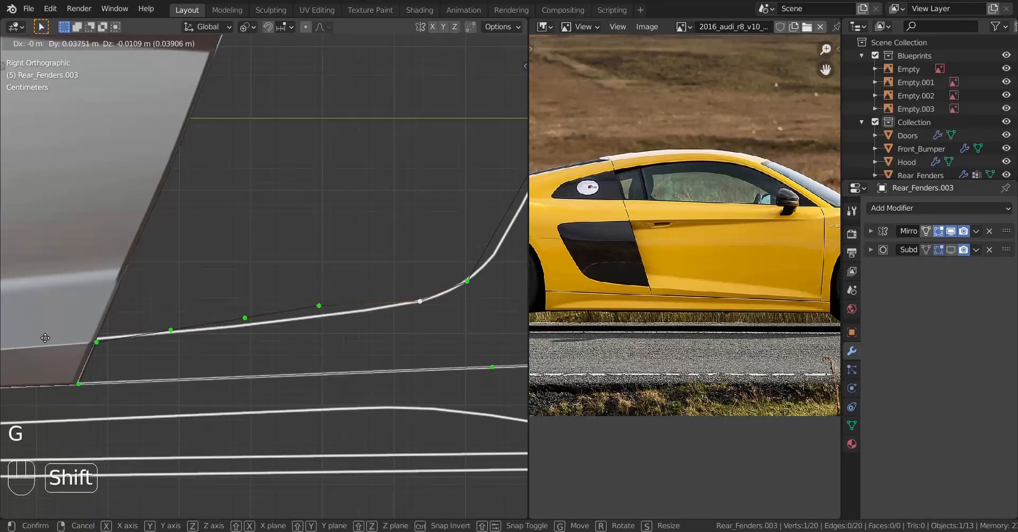
{"action": "left_click", "coordinate": [45, 337]}
{"action": "left_click", "coordinate": [319, 306]}
{"action": "key", "text": "g"}
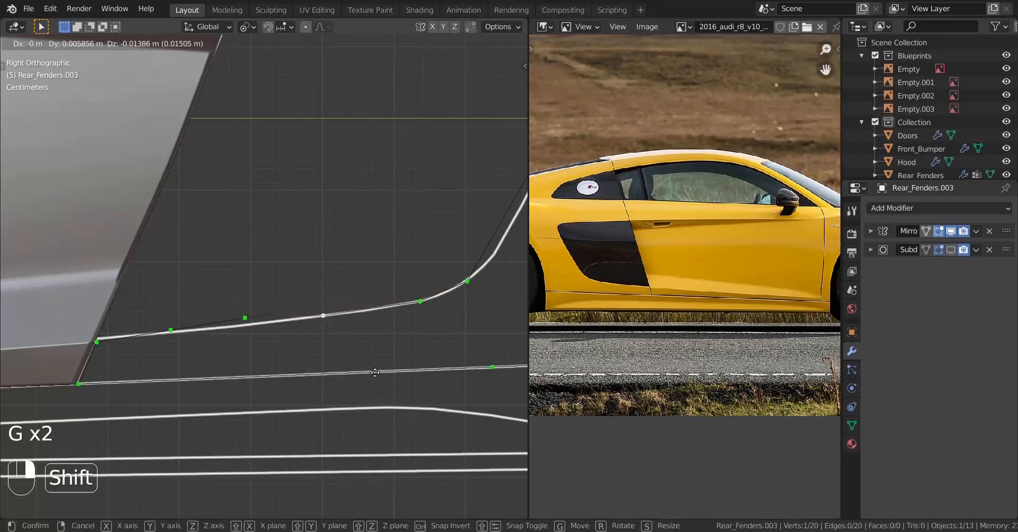
{"action": "left_click", "coordinate": [375, 372]}
{"action": "left_click", "coordinate": [245, 318]}
{"action": "key", "text": "g"}
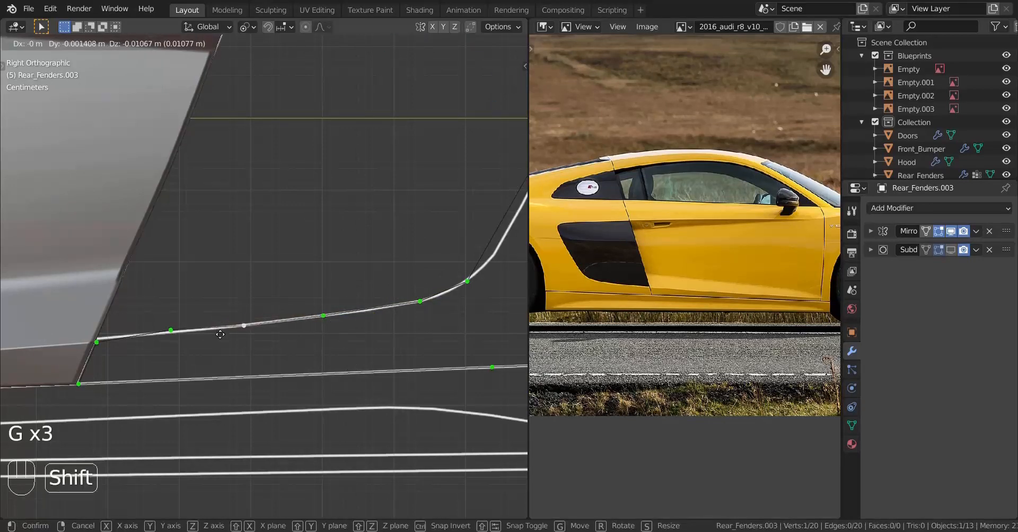
{"action": "left_click", "coordinate": [220, 334]}
{"action": "left_click", "coordinate": [170, 330]}
{"action": "key", "text": "g"}
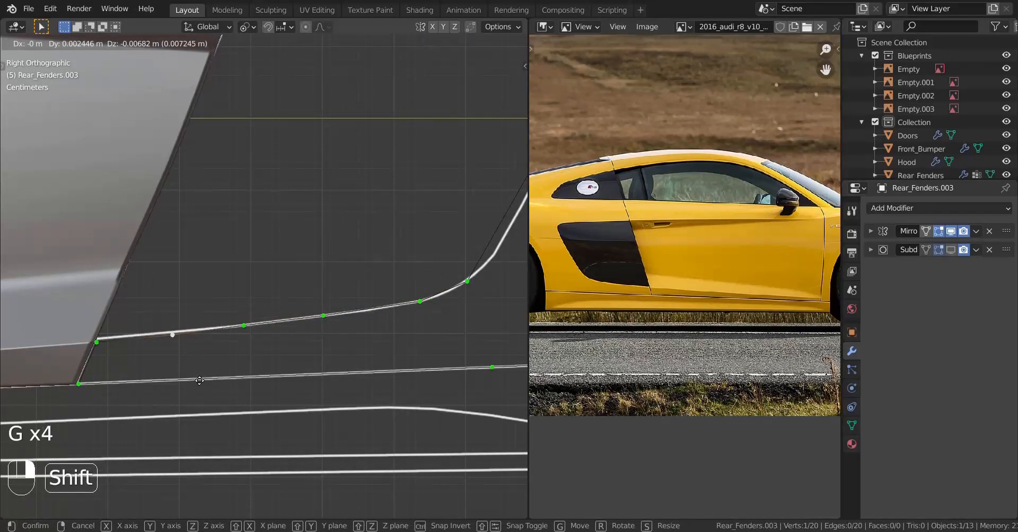
{"action": "left_click", "coordinate": [194, 380]}
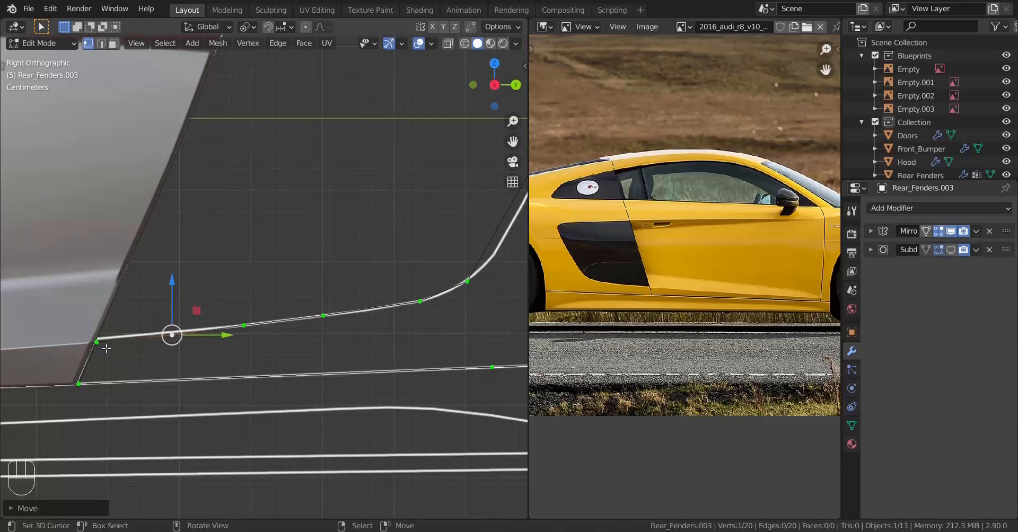
Refine the three rearmost new vertices on the intake's lower edge so they follow the blueprint line more closely.
{"action": "middle_click_drag", "start_coordinate": [106, 348], "coordinate": [166, 332], "text": "shift"}
{"action": "middle_click_drag", "start_coordinate": [239, 321], "coordinate": [178, 328], "text": "shift"}
{"action": "right_click", "coordinate": [249, 327]}
{"action": "key", "text": "g"}
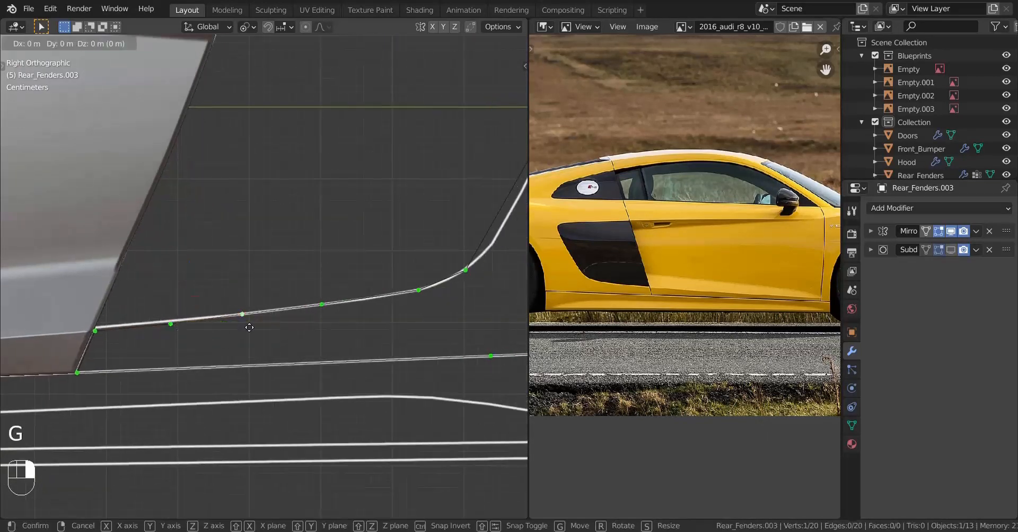
{"action": "key", "text": "shift"}
{"action": "left_click", "coordinate": [290, 343]}
{"action": "middle_click_drag", "start_coordinate": [341, 301], "coordinate": [203, 298], "text": "shift"}
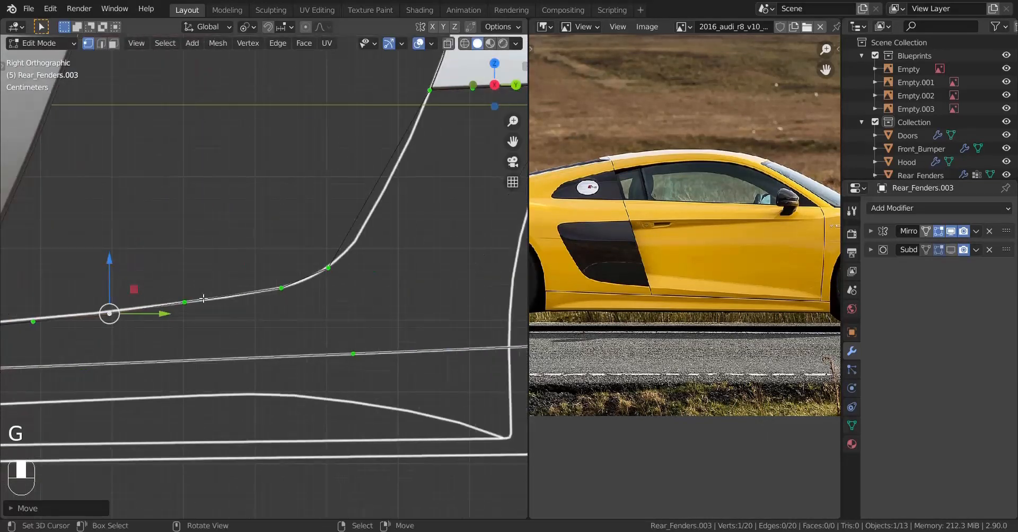
{"action": "right_click", "coordinate": [212, 307]}
{"action": "key", "text": "g"}
{"action": "left_click", "coordinate": [275, 330]}
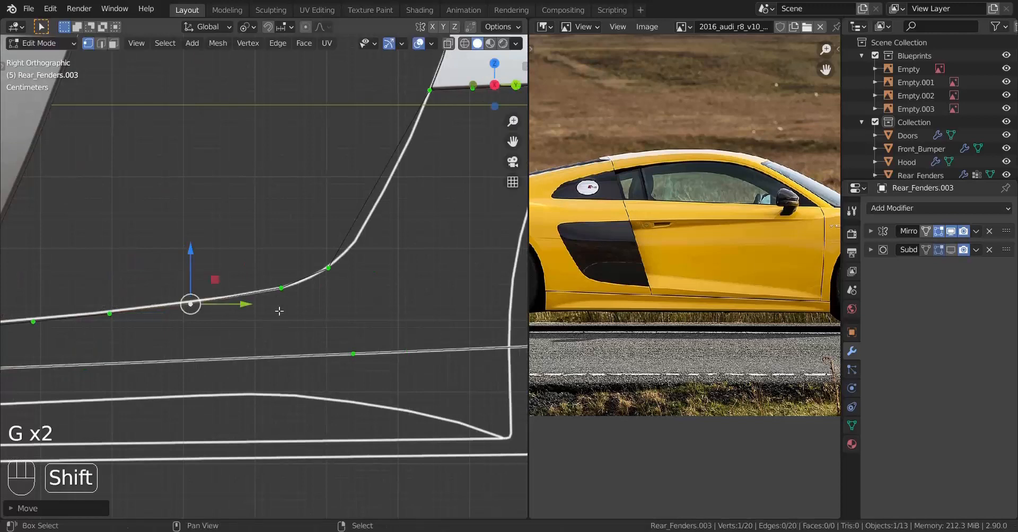
{"action": "right_click", "coordinate": [280, 289]}
{"action": "key", "text": "g"}
{"action": "key", "text": "shift"}
{"action": "left_click", "coordinate": [270, 323]}
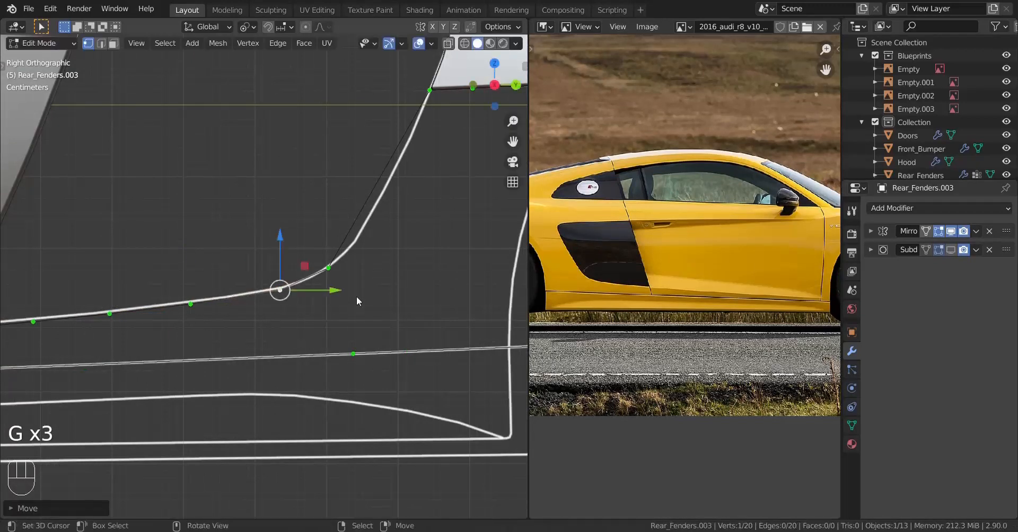
In top view, move the new intake-edge vertex nearest the door slightly outward.
{"action": "key", "text": "Tab"}
{"action": "scroll", "coordinate": [244, 307], "scroll_direction": "down", "scroll_amount": 5}
{"action": "middle_click_drag", "start_coordinate": [243, 307], "coordinate": [180, 340]}
{"action": "key", "text": "KP_7"}
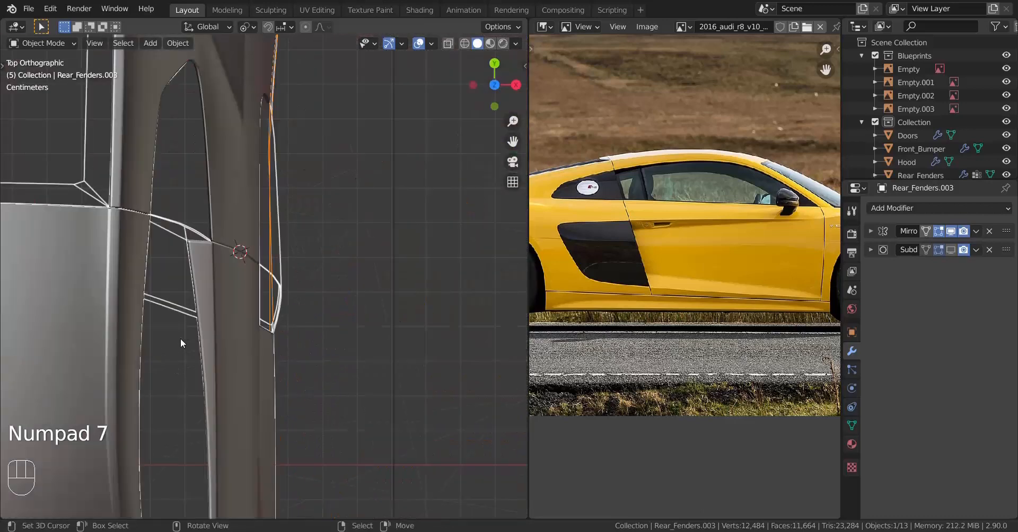
{"action": "scroll", "coordinate": [180, 343], "scroll_direction": "up", "scroll_amount": 2}
{"action": "key", "text": "Tab"}
{"action": "key", "text": "a"}
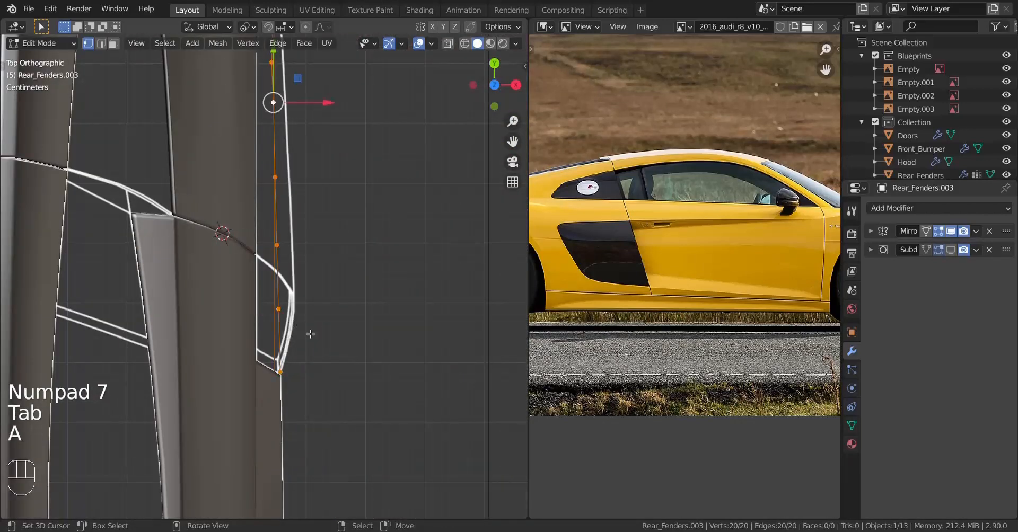
{"action": "scroll", "coordinate": [311, 334], "scroll_direction": "up", "scroll_amount": 1}
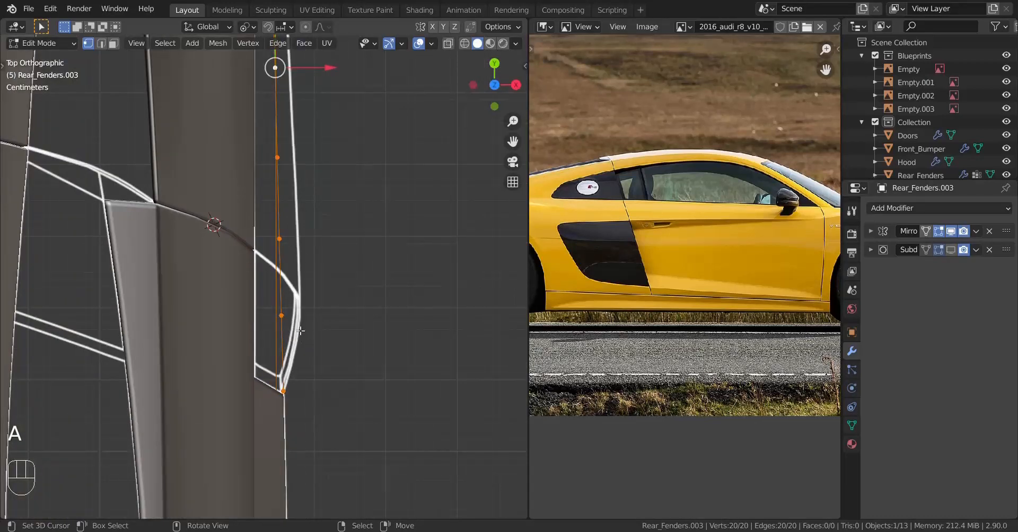
{"action": "left_click", "coordinate": [281, 316]}
{"action": "key", "text": "g"}
{"action": "left_click_drag", "start_coordinate": [331, 322], "coordinate": [331, 320], "text": "shift"}
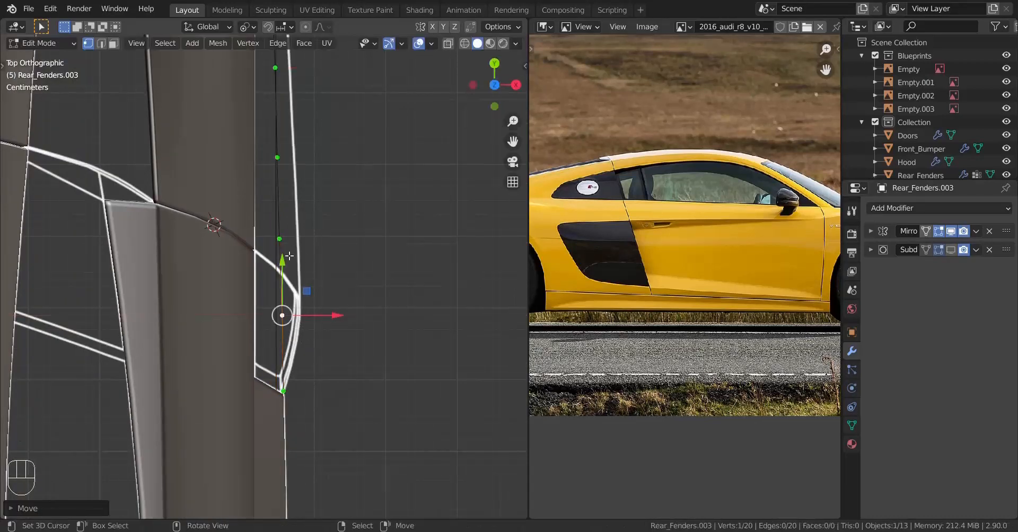
In top view, shift the next four vertices along the intake's lower edge slightly outward to smooth the line.
{"action": "left_click", "coordinate": [280, 239]}
{"action": "left_click_drag", "start_coordinate": [334, 242], "coordinate": [346, 242], "text": "shift"}
{"action": "middle_click_drag", "start_coordinate": [286, 209], "coordinate": [304, 326], "text": "shift"}
{"action": "left_click", "coordinate": [297, 273]}
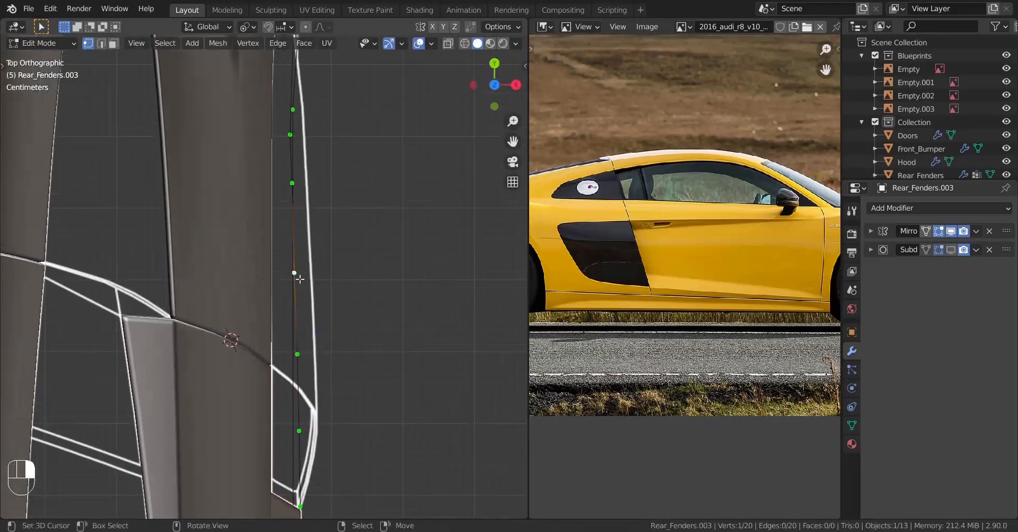
{"action": "left_click_drag", "start_coordinate": [344, 277], "coordinate": [353, 271]}
{"action": "left_click", "coordinate": [293, 184]}
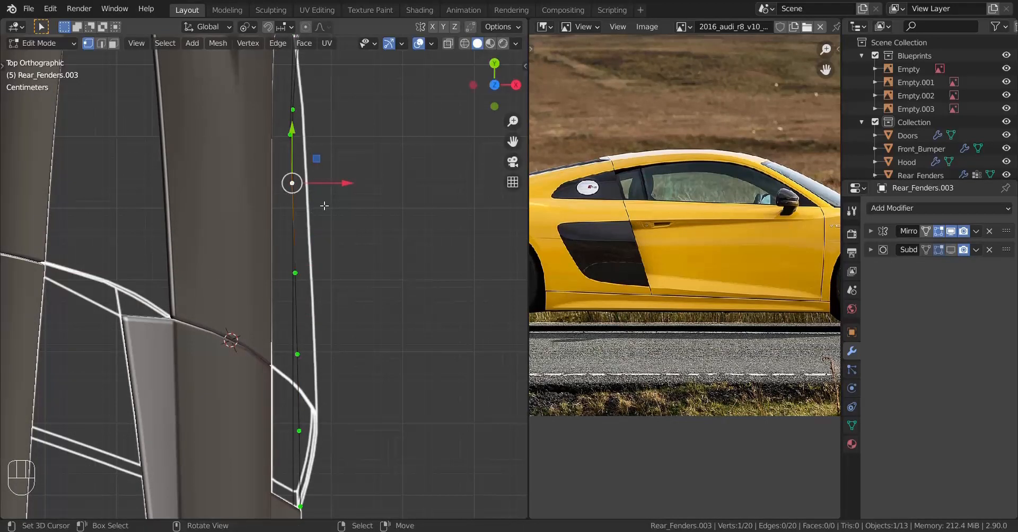
{"action": "left_click_drag", "start_coordinate": [345, 188], "coordinate": [414, 184]}
{"action": "left_click_drag", "start_coordinate": [343, 184], "coordinate": [355, 186]}
{"action": "left_click", "coordinate": [293, 138]}
{"action": "left_click_drag", "start_coordinate": [339, 144], "coordinate": [355, 154]}
{"action": "scroll", "coordinate": [363, 180], "scroll_direction": "down", "scroll_amount": 5}
{"action": "middle_click_drag", "start_coordinate": [419, 313], "coordinate": [307, 259]}
In side view, add three evenly spaced cuts to the straight edge rising from the intake's lower bend.
{"action": "key", "text": "KP_3"}
{"action": "scroll", "coordinate": [353, 214], "scroll_direction": "up", "scroll_amount": 5}
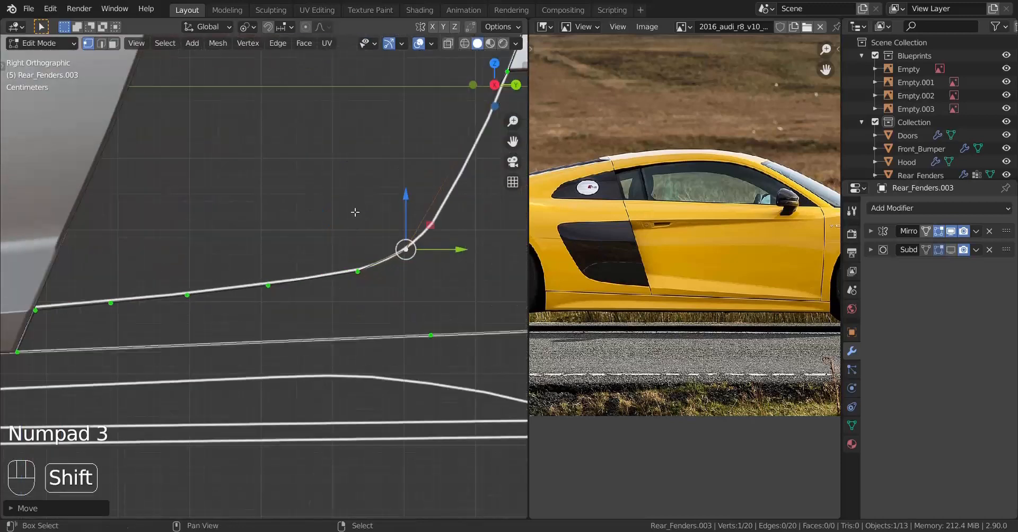
{"action": "middle_click_drag", "start_coordinate": [355, 211], "coordinate": [191, 282], "text": "shift"}
{"action": "key", "text": "ctrl+r"}
{"action": "scroll", "coordinate": [318, 229], "scroll_direction": "up", "scroll_amount": 1}
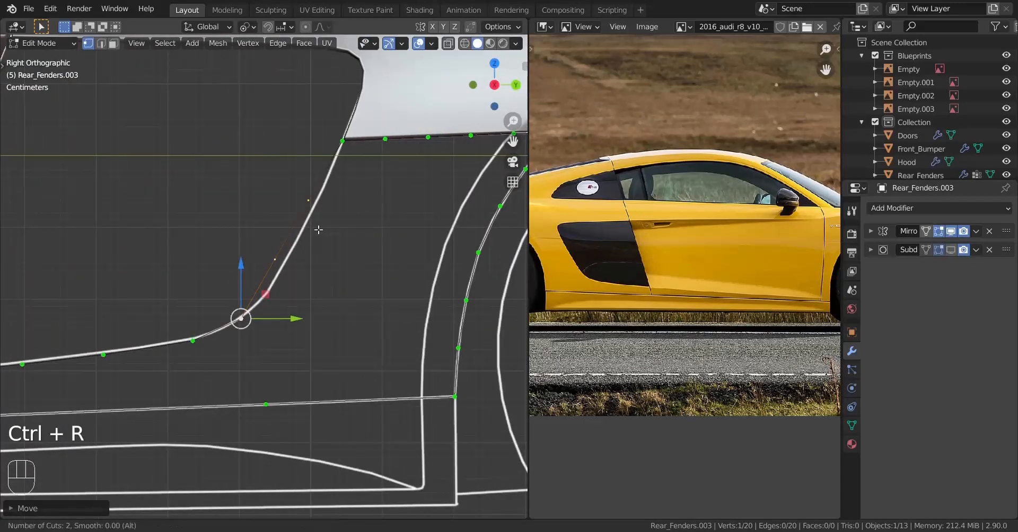
{"action": "left_click", "coordinate": [318, 230]}
{"action": "scroll", "coordinate": [265, 277], "scroll_direction": "up", "scroll_amount": 3}
Move the three new vertices on the intake's rear edge onto the blueprint curve.
{"action": "left_click", "coordinate": [270, 284]}
{"action": "key", "text": "g"}
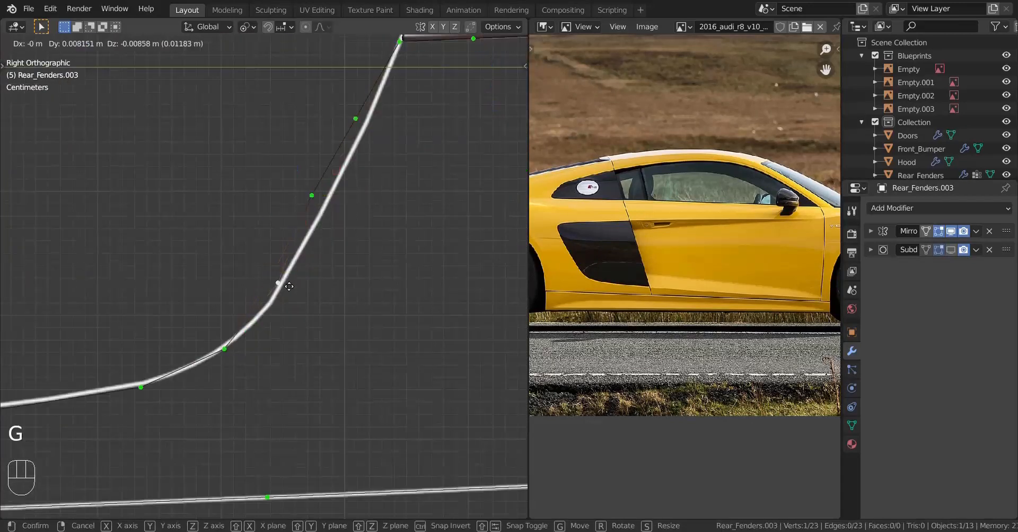
{"action": "left_click", "coordinate": [322, 290]}
{"action": "middle_click_drag", "start_coordinate": [367, 215], "coordinate": [294, 323], "text": "shift"}
{"action": "right_click", "coordinate": [243, 303]}
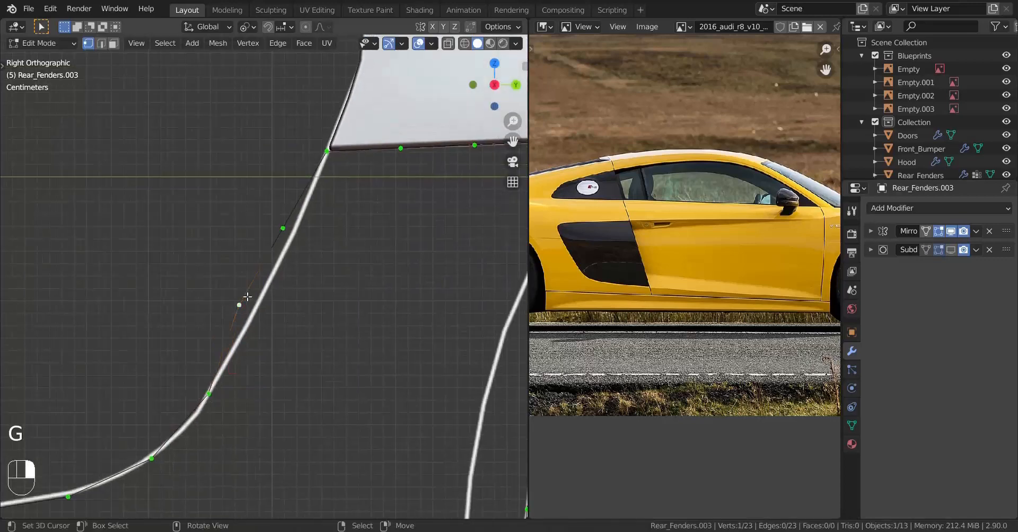
{"action": "key", "text": "g"}
{"action": "left_click", "coordinate": [281, 303]}
{"action": "right_click", "coordinate": [285, 228]}
{"action": "key", "text": "g"}
{"action": "left_click_drag", "start_coordinate": [370, 248], "coordinate": [408, 321]}
{"action": "right_click", "coordinate": [319, 288]}
In top view, shift the vertices around the intake's lower rear bend along X, working forward.
{"action": "middle_click_drag", "start_coordinate": [371, 318], "coordinate": [332, 221], "text": "shift"}
{"action": "scroll", "coordinate": [332, 222], "scroll_direction": "down", "scroll_amount": 1}
{"action": "right_click", "coordinate": [269, 228]}
{"action": "left_click_drag", "start_coordinate": [317, 227], "coordinate": [306, 277], "text": "shift"}
{"action": "scroll", "coordinate": [307, 278], "scroll_direction": "down", "scroll_amount": 5}
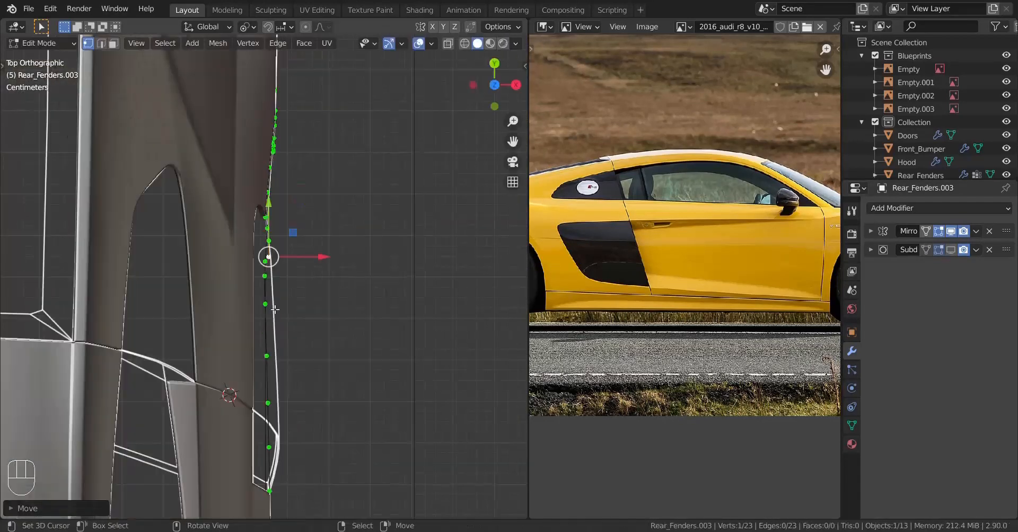
{"action": "scroll", "coordinate": [307, 265], "scroll_direction": "up", "scroll_amount": 7}
{"action": "right_click", "coordinate": [281, 150]}
{"action": "left_click_drag", "start_coordinate": [324, 149], "coordinate": [330, 159]}
{"action": "right_click", "coordinate": [267, 273]}
{"action": "left_click_drag", "start_coordinate": [316, 273], "coordinate": [404, 297], "text": "shift"}
{"action": "middle_click_drag", "start_coordinate": [302, 328], "coordinate": [302, 172], "text": "shift"}
{"action": "right_click", "coordinate": [281, 168]}
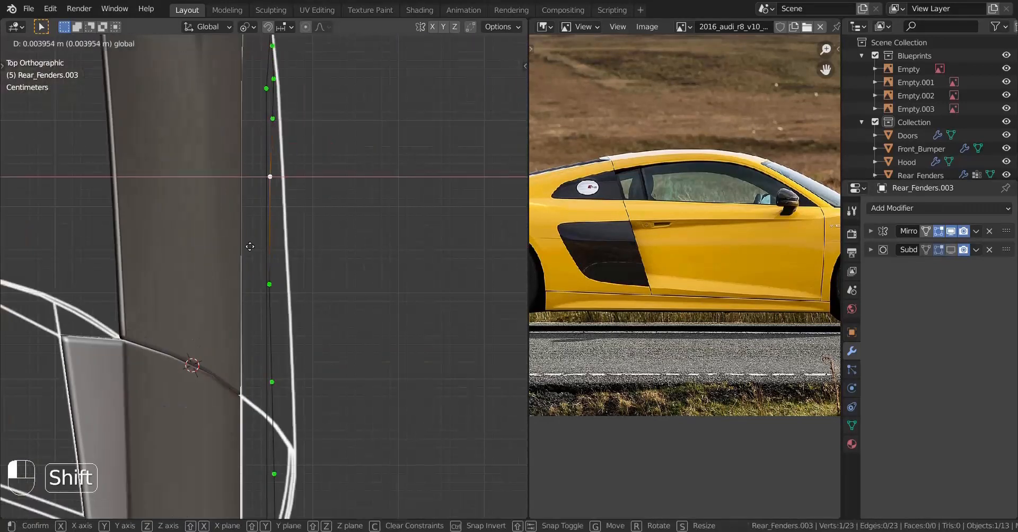
Undo the last four vertex edits and redo them in top view.
{"action": "key", "text": "ctrl+z"}
{"action": "key", "text": "ctrl+z"}
{"action": "key", "text": "ctrl+z"}
{"action": "key", "text": "ctrl+z"}
{"action": "key", "text": "KP_7"}
{"action": "key", "text": "shift+ctrl+z"}
{"action": "key", "text": "shift+ctrl+z"}
{"action": "key", "text": "shift+ctrl+z"}
{"action": "key", "text": "shift+ctrl+z"}
Nudge the intake's lower-edge vertices along X one by one, working forward toward the door edge.
{"action": "middle_click_drag", "start_coordinate": [430, 400], "coordinate": [380, 191], "text": "shift"}
{"action": "scroll", "coordinate": [380, 190], "scroll_direction": "down", "scroll_amount": 1}
{"action": "left_click_drag", "start_coordinate": [321, 241], "coordinate": [376, 251], "text": "shift"}
{"action": "middle_click_drag", "start_coordinate": [344, 318], "coordinate": [345, 243], "text": "shift"}
{"action": "right_click", "coordinate": [274, 273]}
{"action": "left_click_drag", "start_coordinate": [323, 274], "coordinate": [354, 281], "text": "shift"}
{"action": "middle_click_drag", "start_coordinate": [332, 321], "coordinate": [348, 262], "text": "shift"}
{"action": "left_click_drag", "start_coordinate": [336, 320], "coordinate": [353, 315], "text": "shift"}
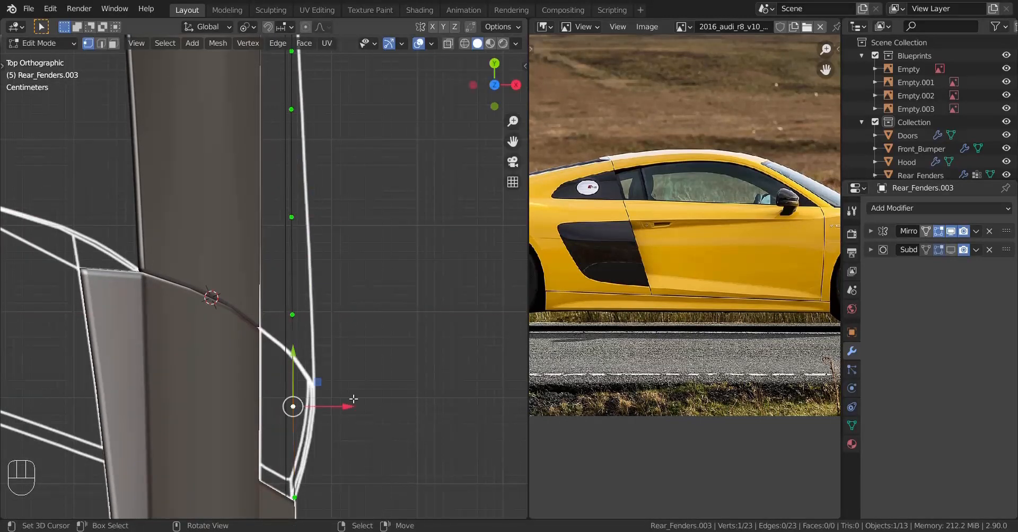
{"action": "left_click_drag", "start_coordinate": [348, 409], "coordinate": [351, 409]}
{"action": "middle_click_drag", "start_coordinate": [325, 436], "coordinate": [339, 297], "text": "shift"}
{"action": "left_click_drag", "start_coordinate": [342, 301], "coordinate": [349, 301]}
Nudge two middle vertices of the intake's lower edge slightly outward along X.
{"action": "right_click", "coordinate": [313, 223]}
{"action": "left_click_drag", "start_coordinate": [339, 214], "coordinate": [348, 207]}
{"action": "middle_click_drag", "start_coordinate": [329, 247], "coordinate": [328, 468], "text": "shift"}
{"action": "scroll", "coordinate": [328, 461], "scroll_direction": "up", "scroll_amount": 2}
{"action": "right_click", "coordinate": [314, 365]}
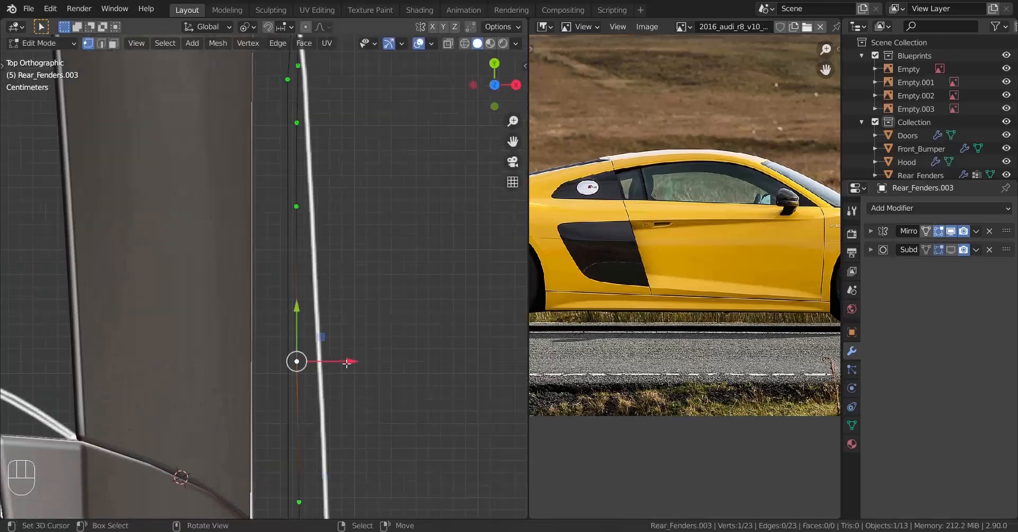
{"action": "left_click_drag", "start_coordinate": [348, 363], "coordinate": [360, 362]}
{"action": "left_click", "coordinate": [360, 362], "text": "shift"}
Move the next two vertices toward the intake's rear bend slightly outward along X.
{"action": "middle_click_drag", "start_coordinate": [355, 206], "coordinate": [355, 404], "text": "shift"}
{"action": "right_click", "coordinate": [297, 404]}
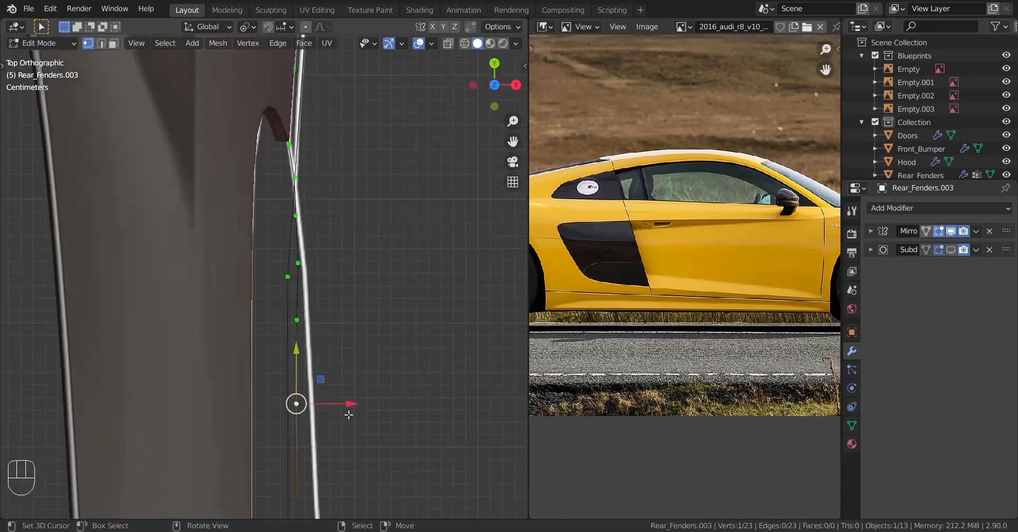
{"action": "left_click_drag", "start_coordinate": [348, 404], "coordinate": [356, 404]}
{"action": "left_click", "coordinate": [362, 398], "text": "shift"}
{"action": "right_click", "coordinate": [315, 337]}
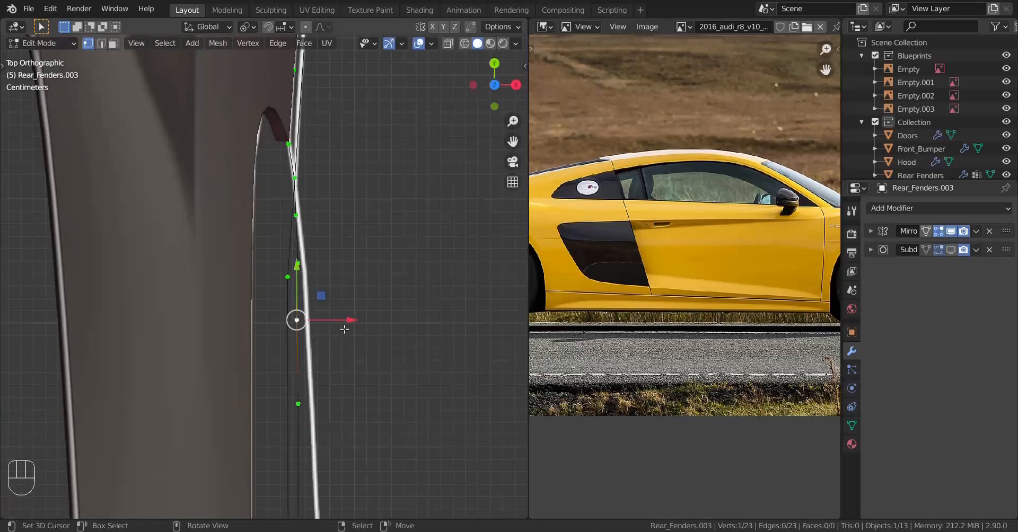
{"action": "left_click_drag", "start_coordinate": [346, 327], "coordinate": [369, 324]}
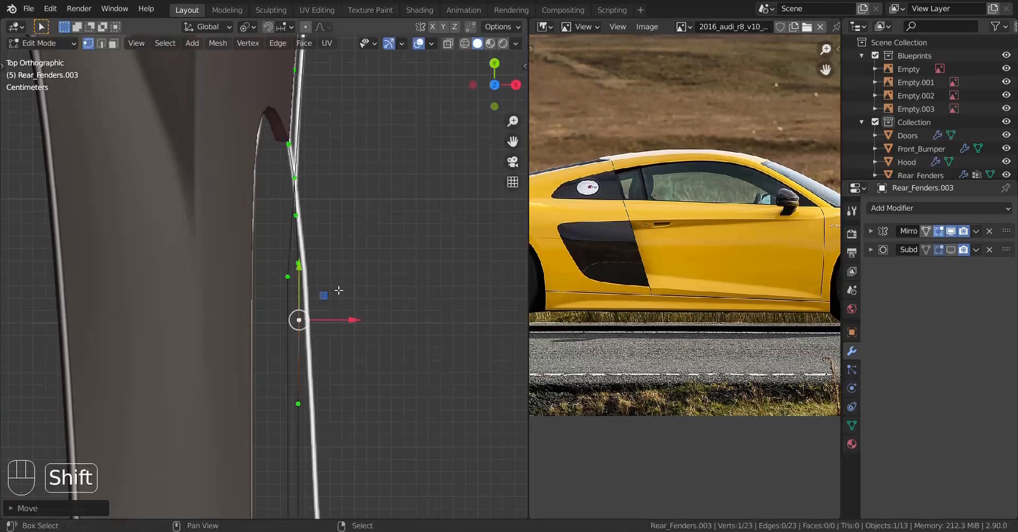
Fine-tune the last two intake vertices nearest the rear fender along X and inspect the outline's curvature.
{"action": "middle_click_drag", "start_coordinate": [317, 276], "coordinate": [339, 367], "text": "shift"}
{"action": "right_click", "coordinate": [325, 359]}
{"action": "scroll", "coordinate": [340, 324], "scroll_direction": "up", "scroll_amount": 1}
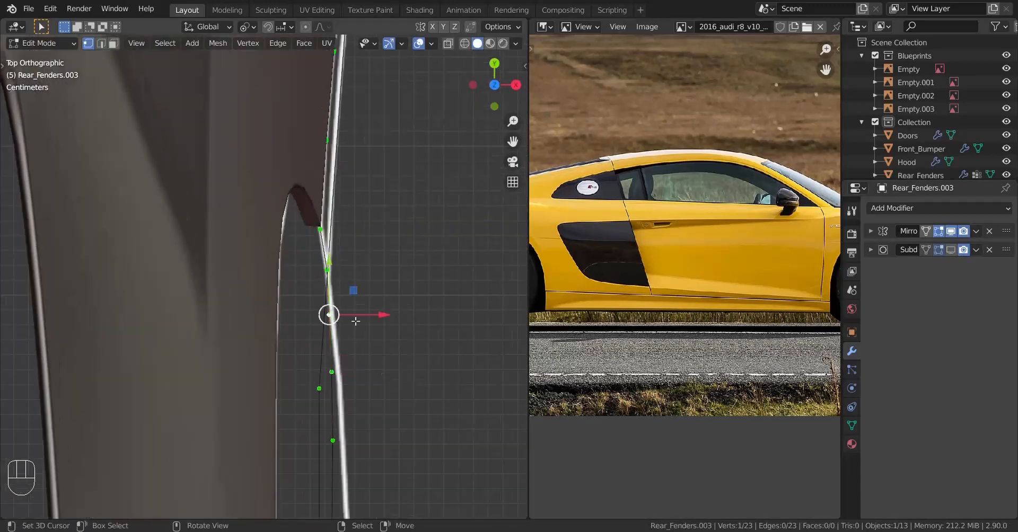
{"action": "left_click_drag", "start_coordinate": [355, 321], "coordinate": [398, 322]}
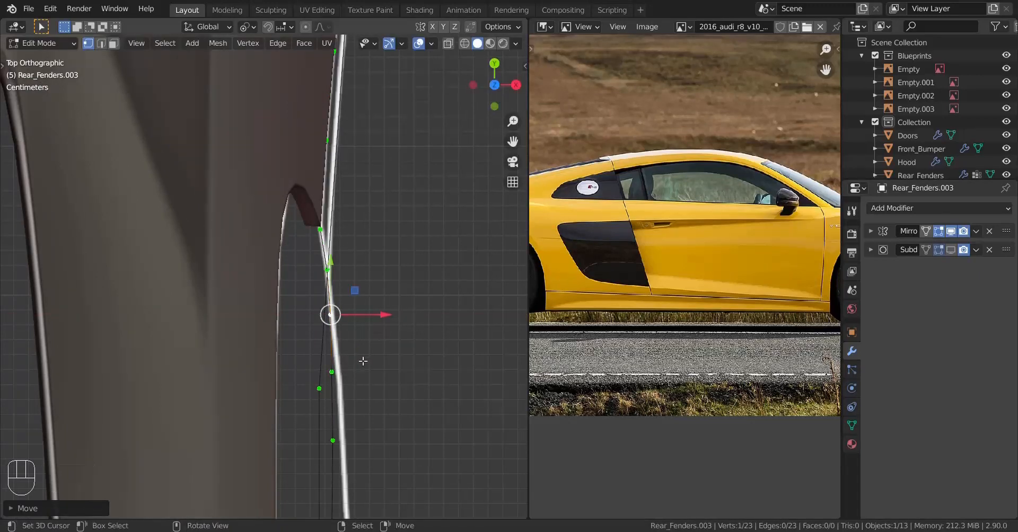
{"action": "right_click", "coordinate": [342, 371]}
{"action": "left_click_drag", "start_coordinate": [380, 373], "coordinate": [389, 375], "text": "shift"}
{"action": "middle_click_drag", "start_coordinate": [327, 368], "coordinate": [198, 286]}
{"action": "scroll", "coordinate": [207, 295], "scroll_direction": "down", "scroll_amount": 4}
{"action": "middle_click_drag", "start_coordinate": [255, 345], "coordinate": [282, 334]}
{"action": "scroll", "coordinate": [180, 323], "scroll_direction": "up", "scroll_amount": 4}
{"action": "key", "text": "KP_3"}
{"action": "scroll", "coordinate": [305, 365], "scroll_direction": "up", "scroll_amount": 2}
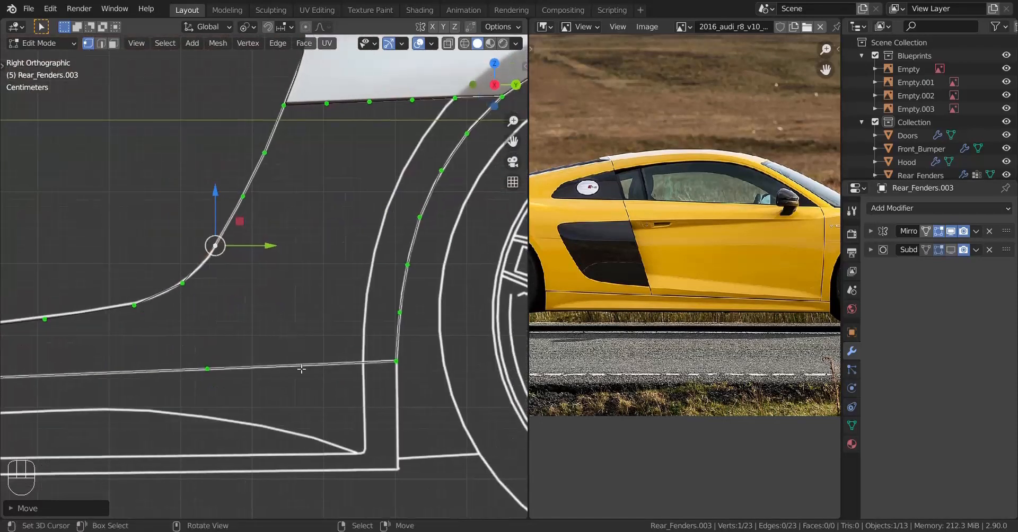
{"action": "key", "text": "ctrl+r"}
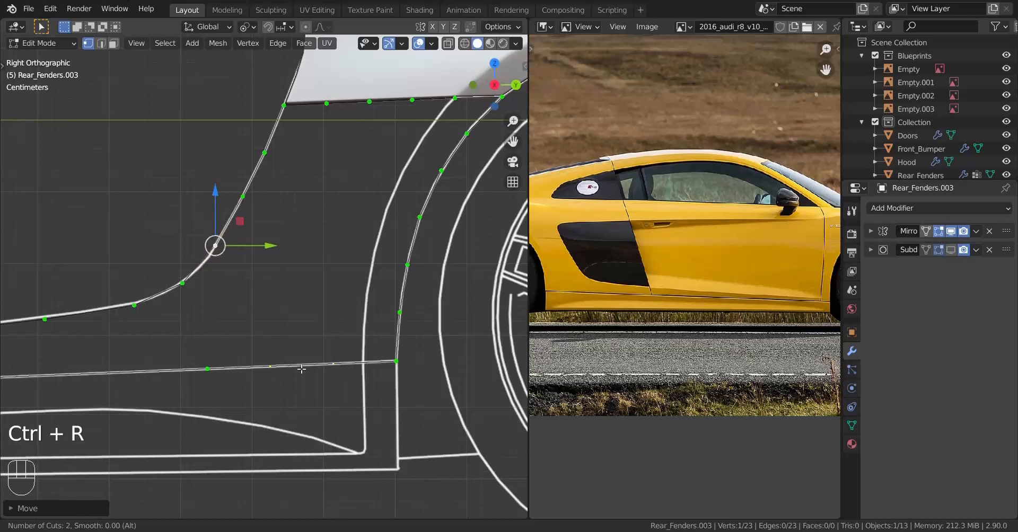
{"action": "middle_click_drag", "start_coordinate": [314, 374], "coordinate": [255, 346], "text": "shift"}
{"action": "middle_click_drag", "start_coordinate": [374, 166], "coordinate": [345, 228], "text": "shift"}
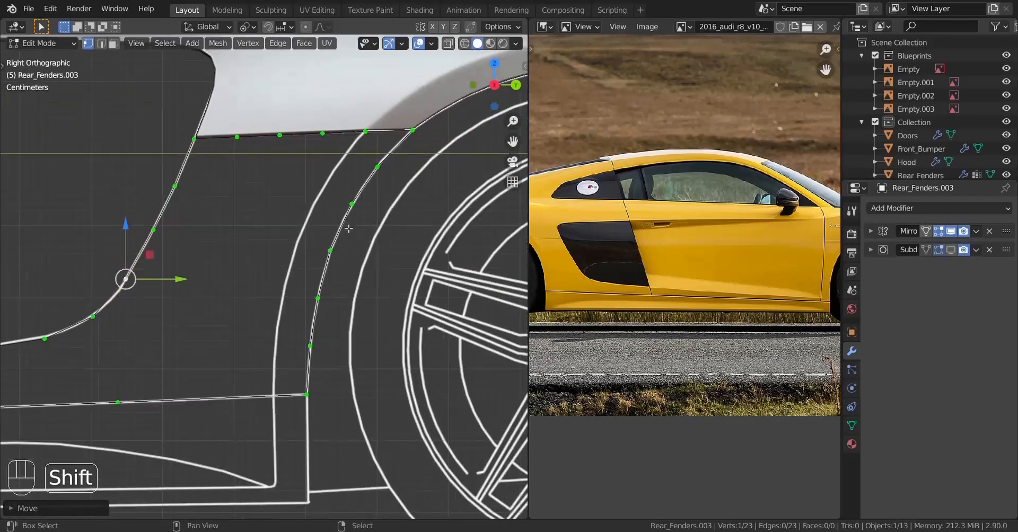
Try to extrude the panel's top-edge vertex down to where the inner arch line meets the sill.
{"action": "right_click", "coordinate": [363, 131]}
{"action": "key", "text": "e"}
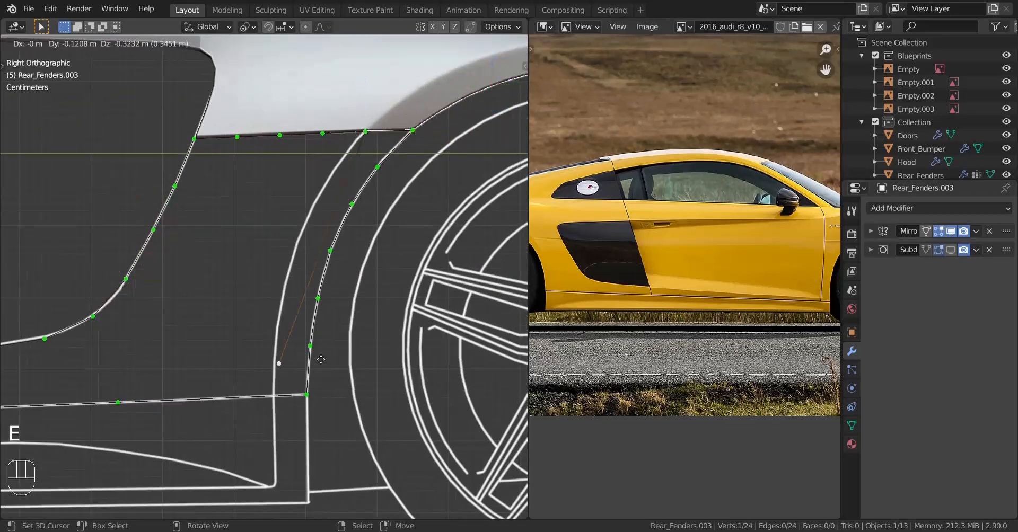
{"action": "key", "text": "shift"}
{"action": "left_click", "coordinate": [384, 295]}
{"action": "middle_click_drag", "start_coordinate": [300, 370], "coordinate": [328, 293], "text": "shift"}
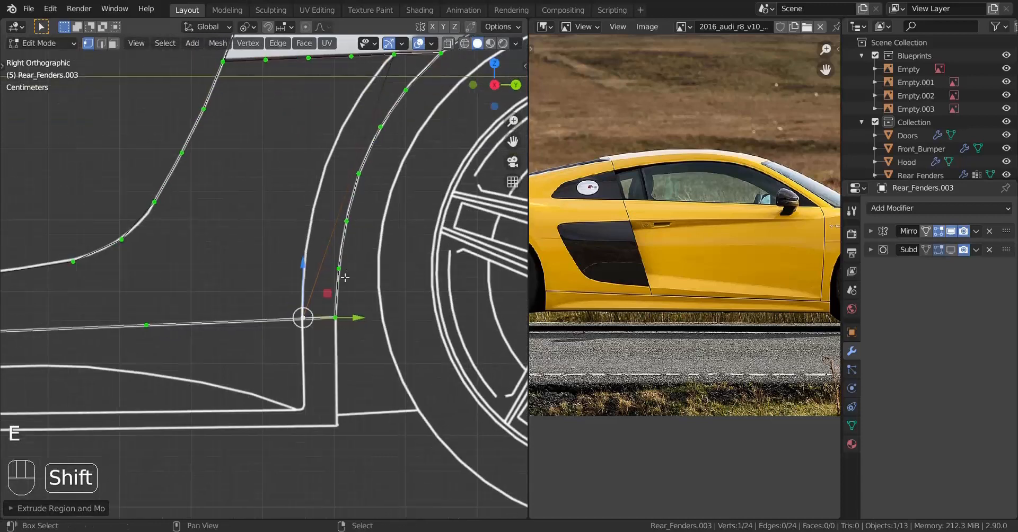
{"action": "scroll", "coordinate": [328, 293], "scroll_direction": "up", "scroll_amount": 1}
{"action": "key", "text": "ctrl+z"}
{"action": "scroll", "coordinate": [316, 329], "scroll_direction": "down", "scroll_amount": 2}
{"action": "middle_click_drag", "start_coordinate": [316, 330], "coordinate": [306, 405], "text": "shift"}
{"action": "key", "text": "ctrl+z"}
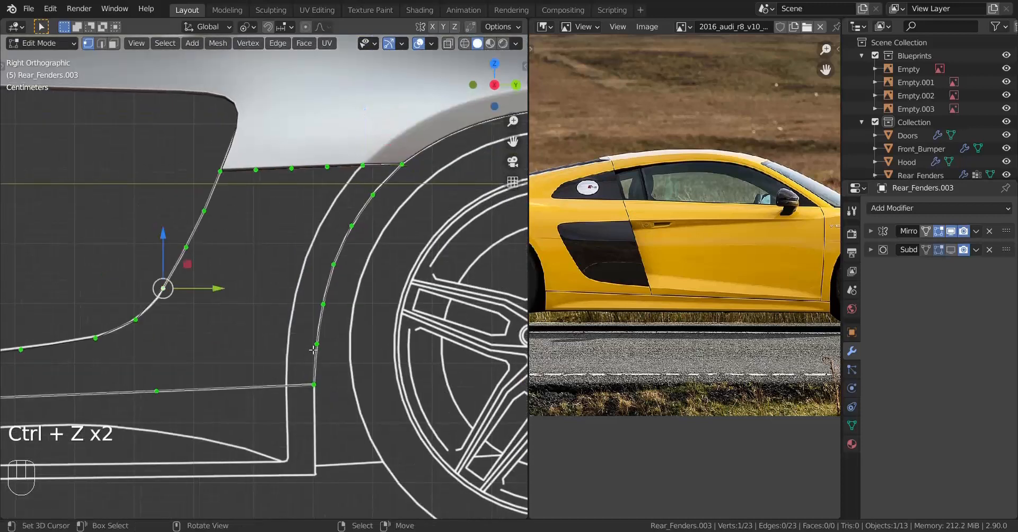
Add a cut to the rearmost sill edge and slide its vertex to the blueprint's inner wheel arch line.
{"action": "key", "text": "ctrl+r"}
{"action": "left_click", "coordinate": [269, 379]}
{"action": "key", "text": "g"}
{"action": "key", "text": "g"}
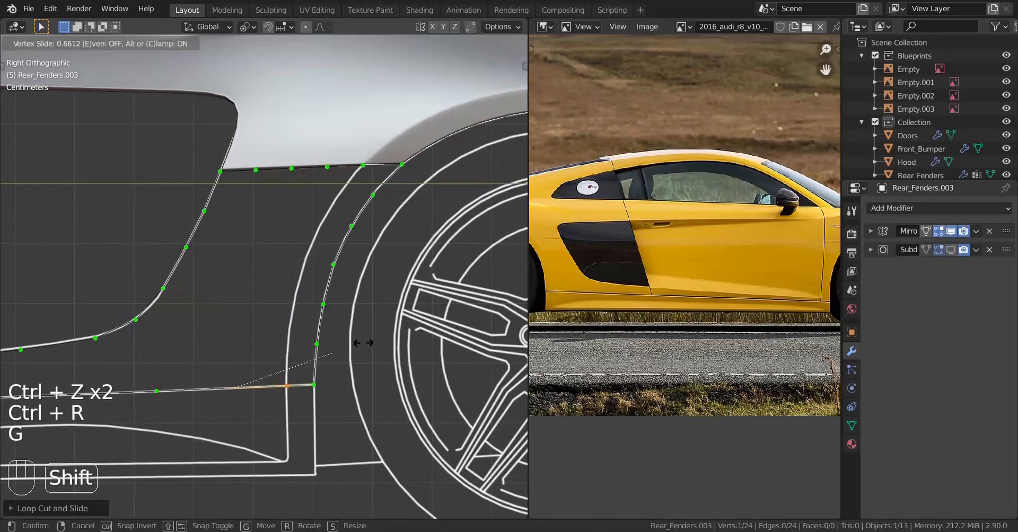
{"action": "left_click", "coordinate": [356, 344]}
{"action": "scroll", "coordinate": [312, 275], "scroll_direction": "up", "scroll_amount": 6}
{"action": "middle_click_drag", "start_coordinate": [331, 399], "coordinate": [347, 355], "text": "shift"}
{"action": "key", "text": "g"}
{"action": "key", "text": "g"}
Scale the new sill vertex and the adjacent rear corner vertex along X to align them.
{"action": "left_click", "coordinate": [320, 282]}
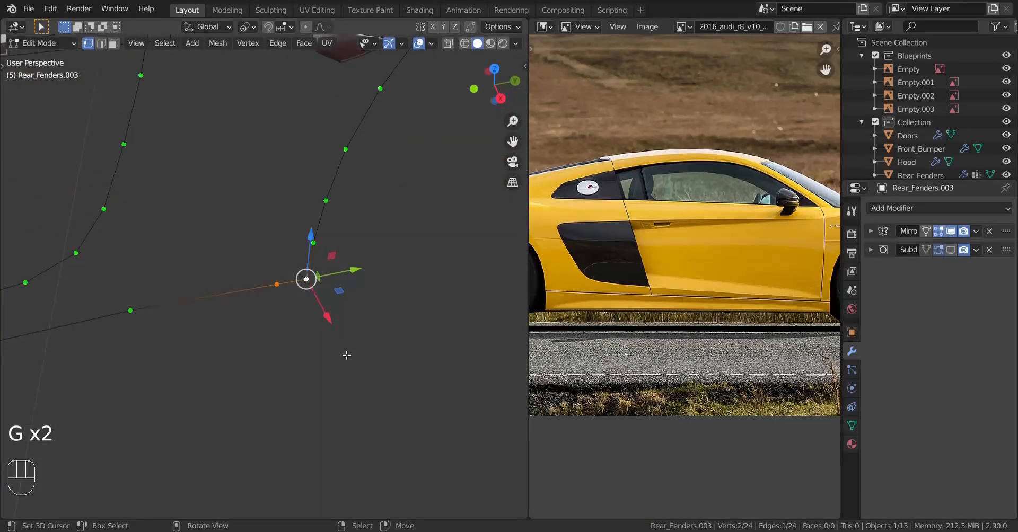
{"action": "key", "text": "s"}
{"action": "key", "text": "x"}
{"action": "key", "text": "Return"}
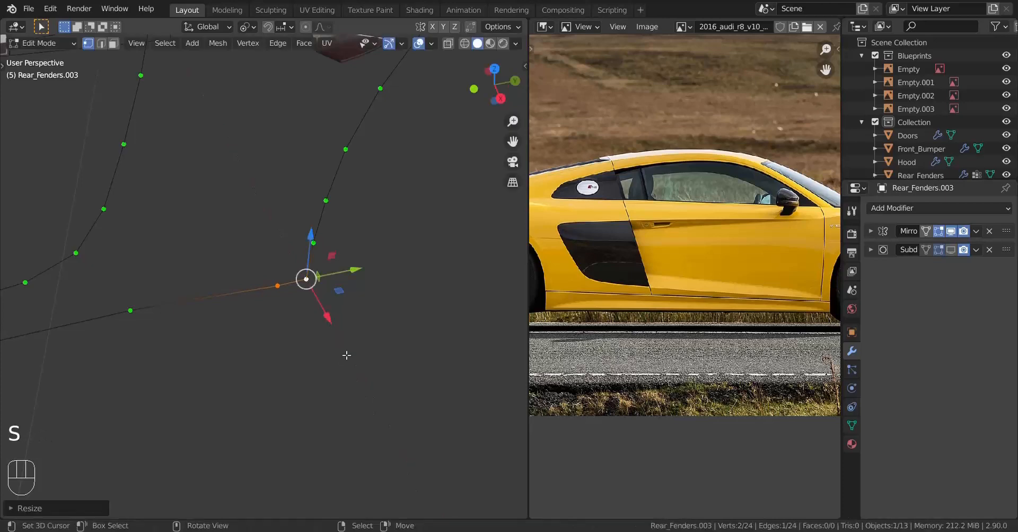
In side view, join the new sill vertex to the top-edge vertex with an edge and add five cuts to it.
{"action": "key", "text": "KP_3"}
{"action": "left_click", "coordinate": [261, 269]}
{"action": "scroll", "coordinate": [268, 268], "scroll_direction": "up", "scroll_amount": 5, "text": "shift"}
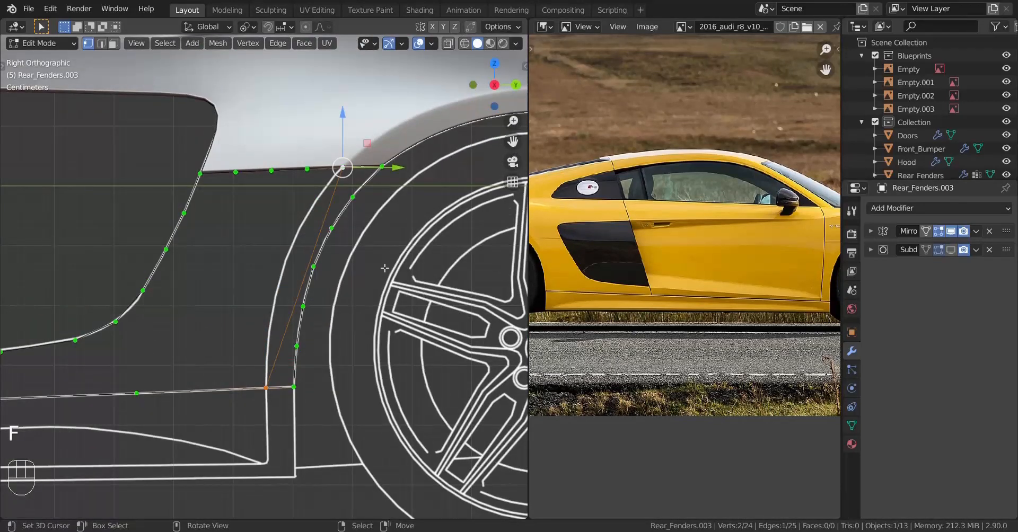
{"action": "scroll", "coordinate": [385, 268], "scroll_direction": "up", "scroll_amount": 1}
{"action": "key", "text": "ctrl+r"}
{"action": "scroll", "coordinate": [317, 261], "scroll_direction": "up", "scroll_amount": 2}
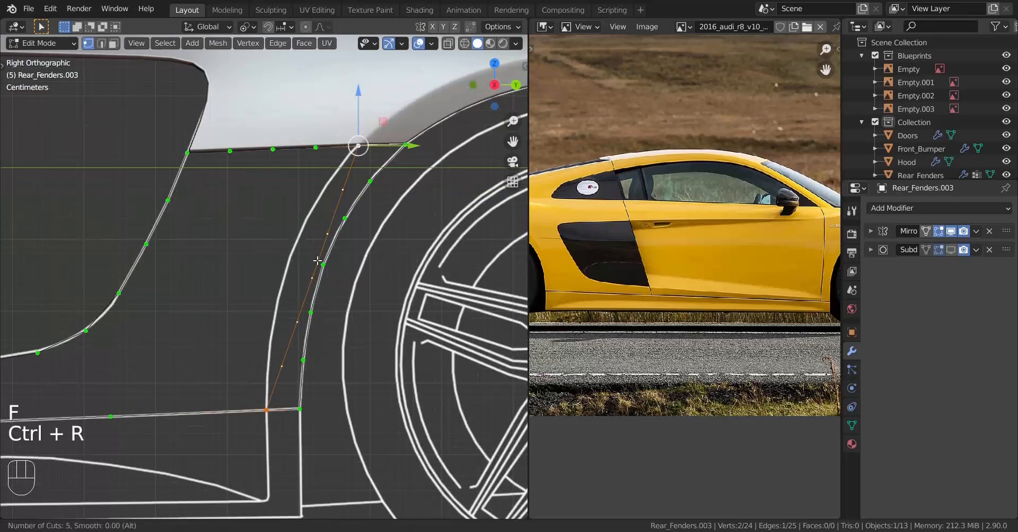
{"action": "left_click", "coordinate": [317, 261]}
Move the five new vertices onto the blueprint's inner wheel arch line.
{"action": "left_click", "coordinate": [339, 197]}
{"action": "key", "text": "g"}
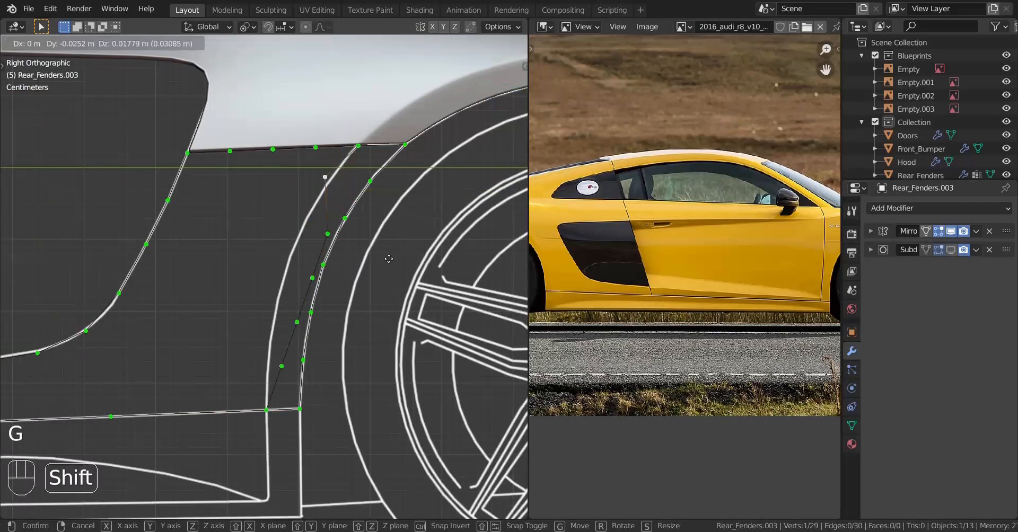
{"action": "key", "text": "g"}
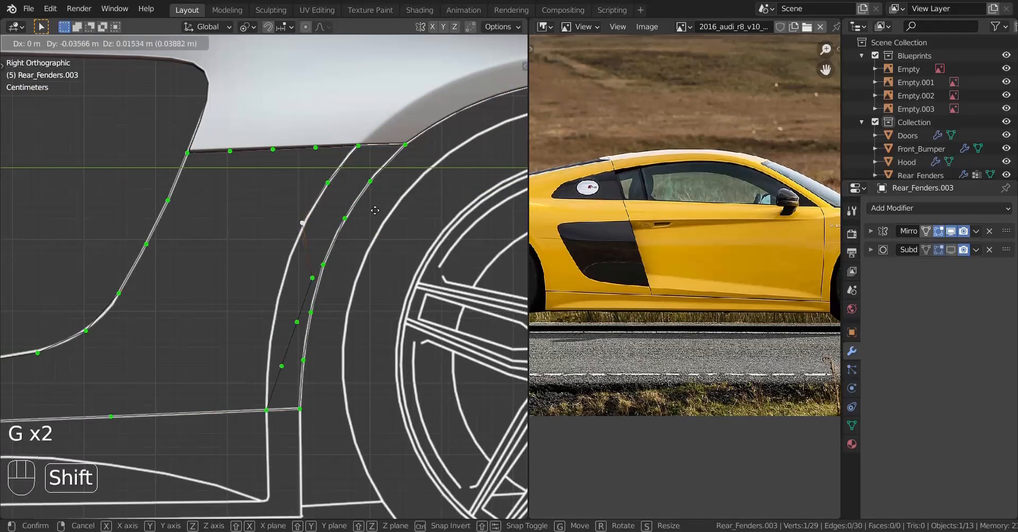
{"action": "key", "text": "g"}
{"action": "key", "text": "g"}
{"action": "left_click", "coordinate": [265, 365]}
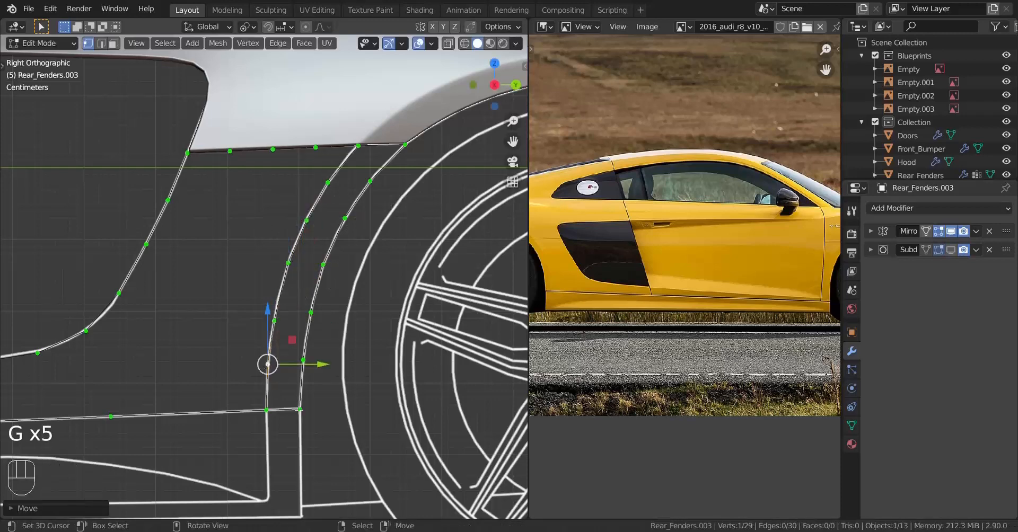
Even out the vertex spacing along the outer and inner wheel arch edges with LoopTools Space.
{"action": "left_click", "coordinate": [300, 408]}
{"action": "left_click", "coordinate": [416, 137], "text": "ctrl"}
{"action": "key", "text": "w"}
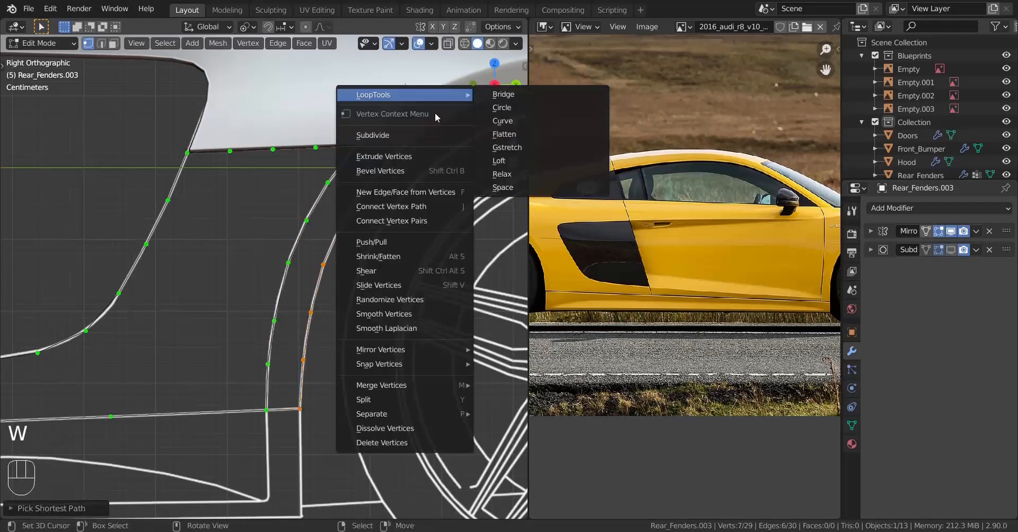
{"action": "left_click", "coordinate": [502, 187]}
{"action": "left_click", "coordinate": [266, 409]}
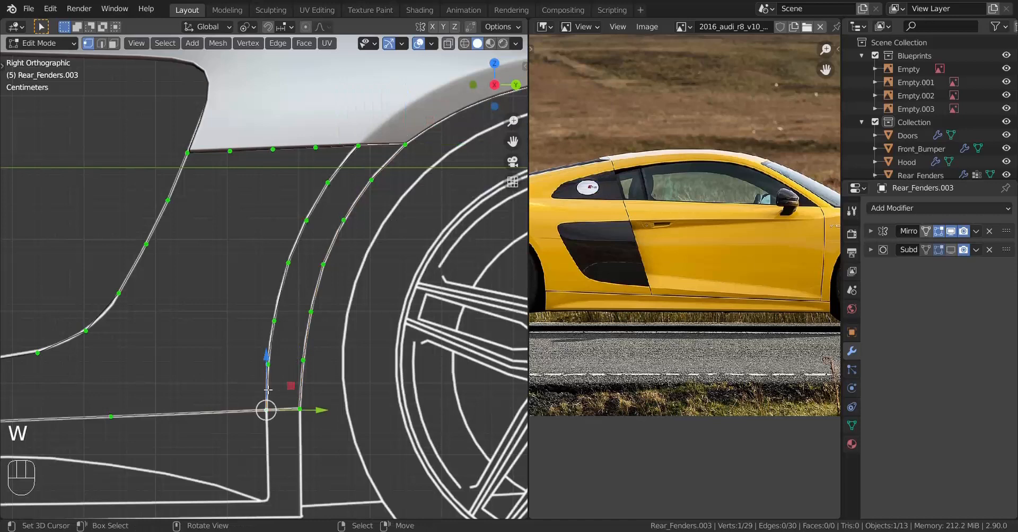
{"action": "left_click", "coordinate": [358, 146], "text": "ctrl"}
{"action": "key", "text": "w"}
{"action": "mouse_move", "coordinate": [461, 112]}
{"action": "left_click", "coordinate": [517, 206]}
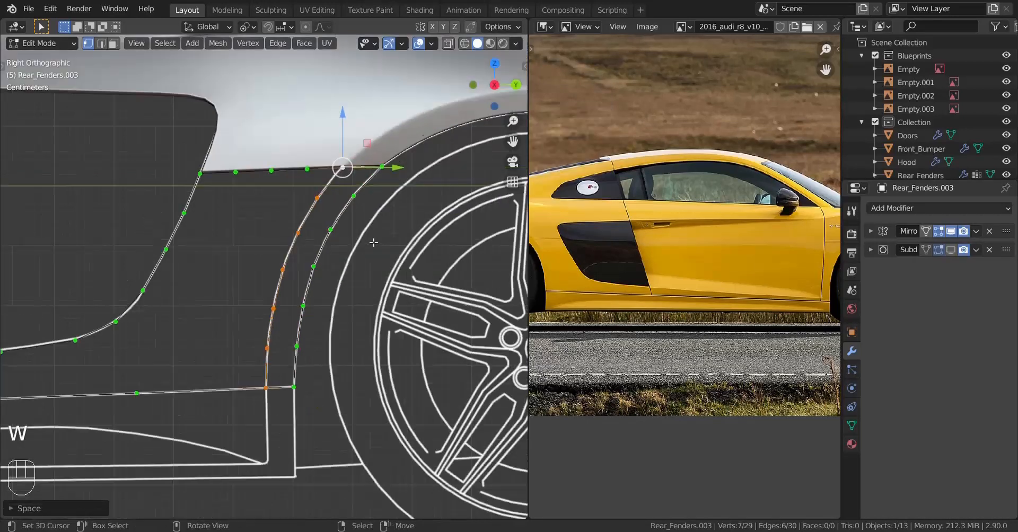
Scale the inner arch row's uppermost free vertex and its outer-row neighbour along X to align them.
{"action": "middle_click_drag", "start_coordinate": [374, 241], "coordinate": [309, 263]}
{"action": "scroll", "coordinate": [305, 261], "scroll_direction": "up", "scroll_amount": 2}
{"action": "middle_click_drag", "start_coordinate": [300, 260], "coordinate": [296, 335], "text": "shift"}
{"action": "right_click", "coordinate": [274, 287]}
{"action": "right_click", "coordinate": [309, 300], "text": "shift"}
{"action": "middle_click_drag", "start_coordinate": [272, 351], "coordinate": [270, 350]}
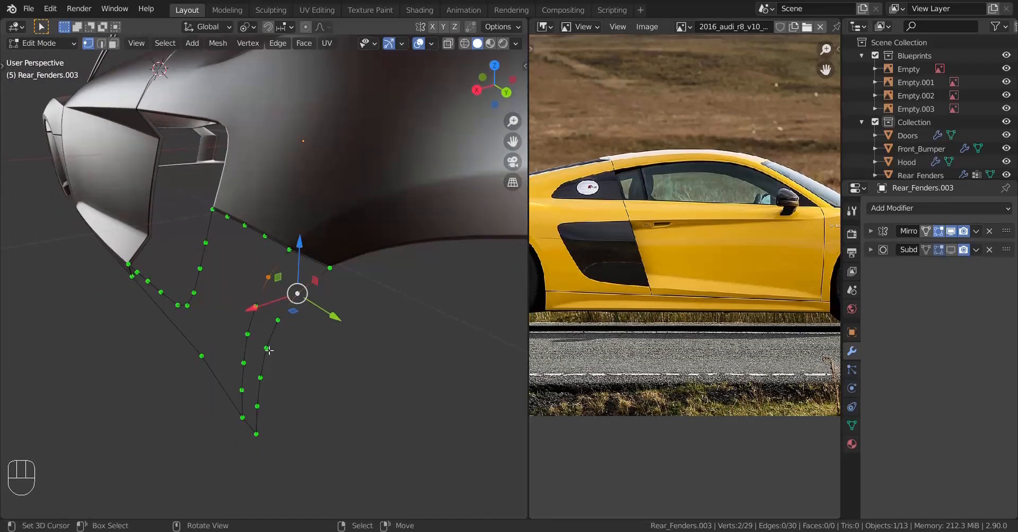
{"action": "middle_click_drag", "start_coordinate": [301, 322], "coordinate": [311, 352]}
{"action": "key", "text": "s"}
{"action": "key", "text": "x"}
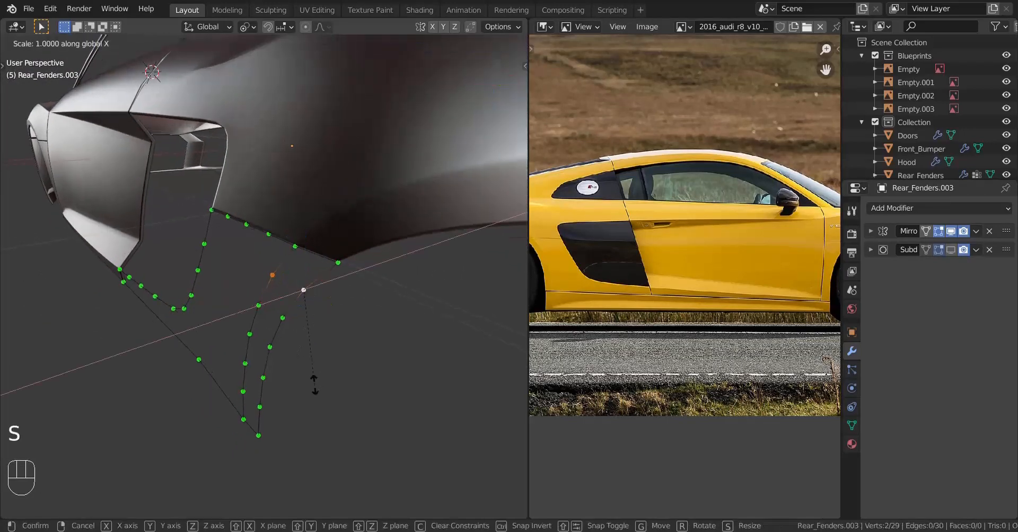
{"action": "left_click", "coordinate": [317, 386]}
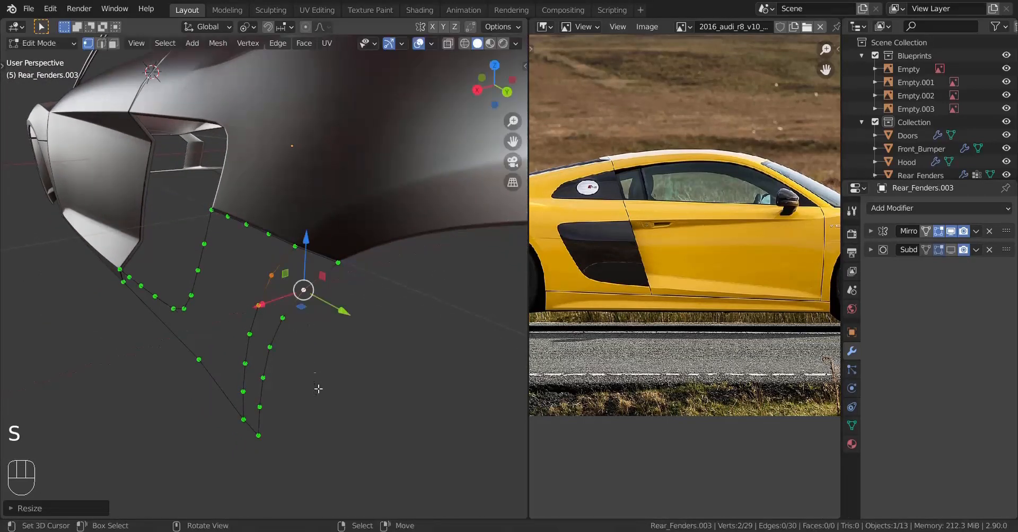
Repeat the X-axis scaling on each remaining pair of inner and outer wheel arch vertices down to the sill.
{"action": "right_click", "coordinate": [254, 311]}
{"action": "right_click", "coordinate": [285, 321], "text": "shift"}
{"action": "key", "text": "shift+r"}
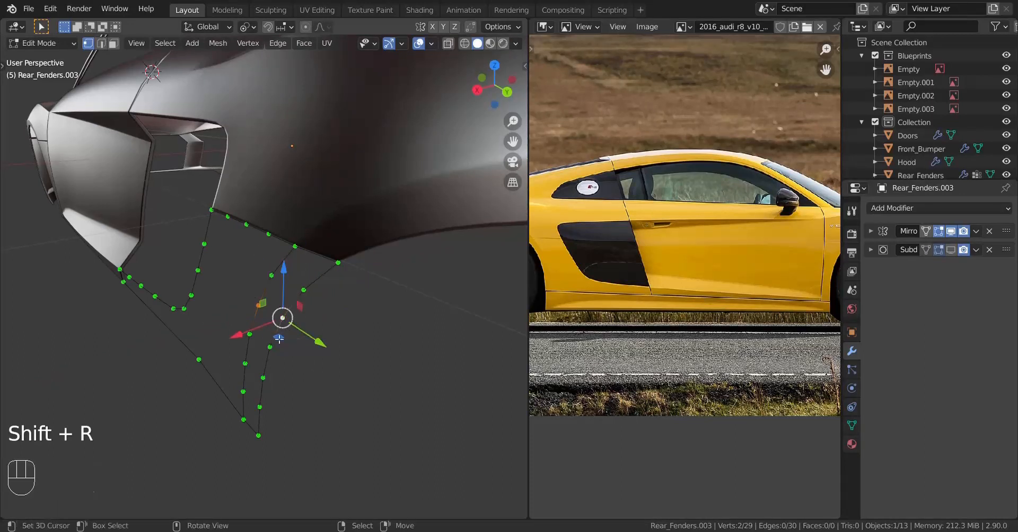
{"action": "right_click", "coordinate": [250, 337]}
{"action": "right_click", "coordinate": [277, 354], "text": "shift"}
{"action": "right_click", "coordinate": [249, 368]}
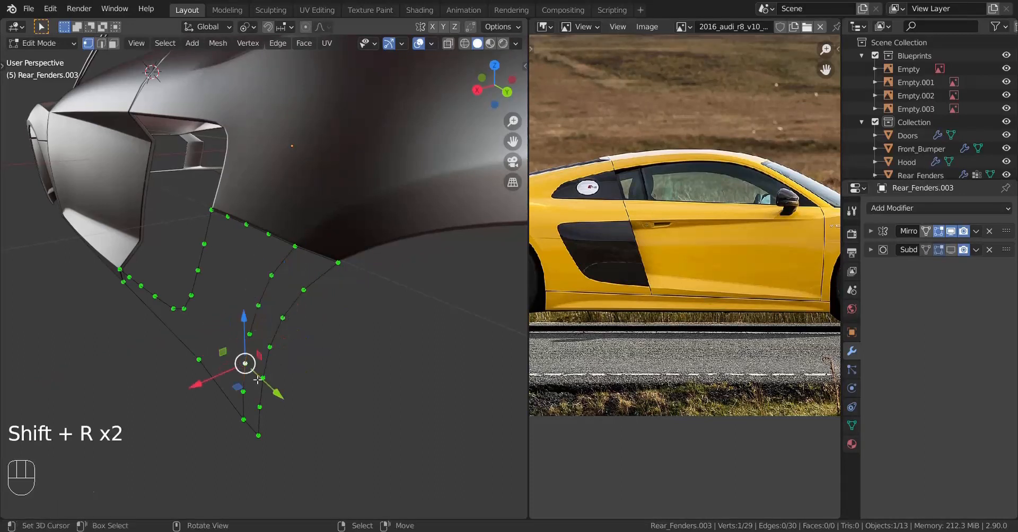
{"action": "right_click", "coordinate": [268, 383], "text": "shift"}
{"action": "key", "text": "shift+r"}
{"action": "right_click", "coordinate": [250, 400]}
{"action": "right_click", "coordinate": [263, 414], "text": "shift"}
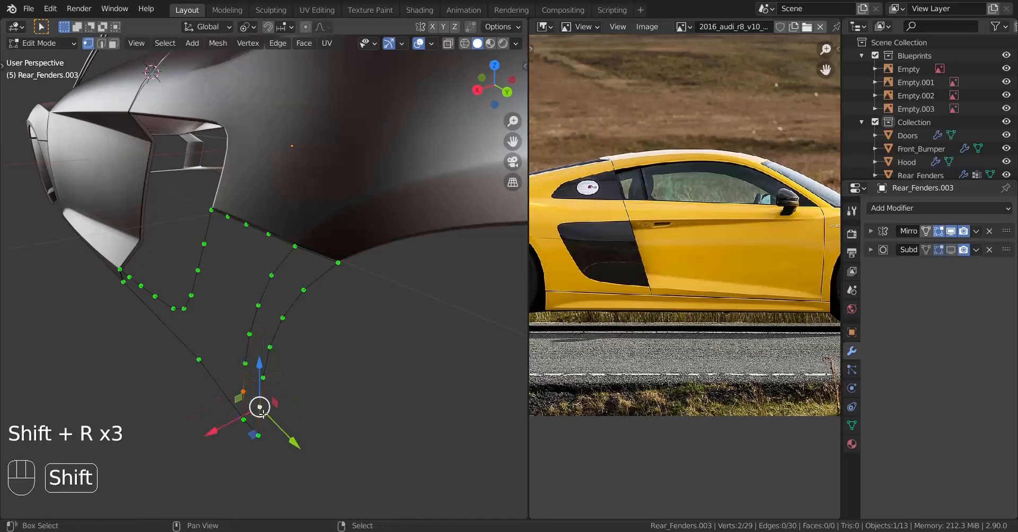
{"action": "right_click", "coordinate": [251, 418]}
{"action": "key", "text": "shift+r"}
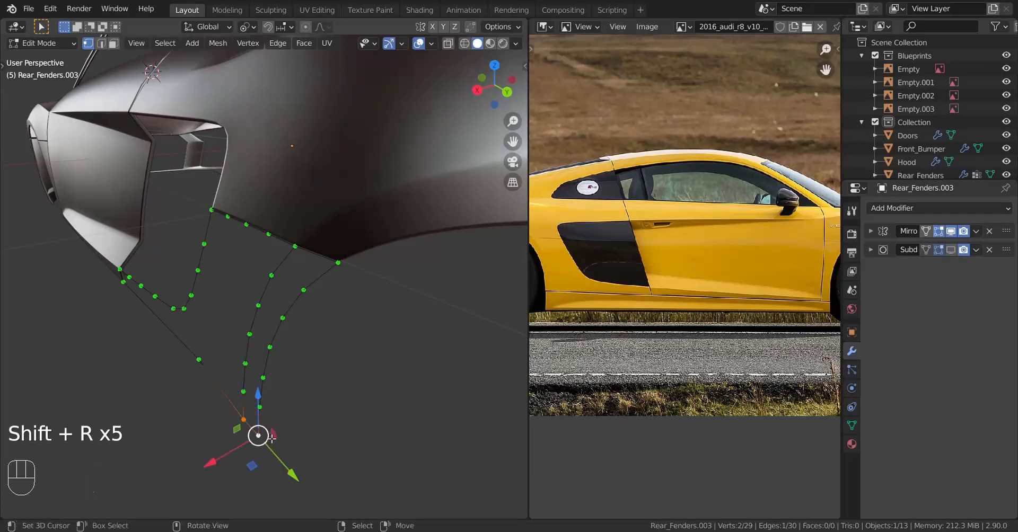
In top view, add two cuts to the sill edge ahead of the wheel arch and move one new vertex along X.
{"action": "key", "text": "KP_7"}
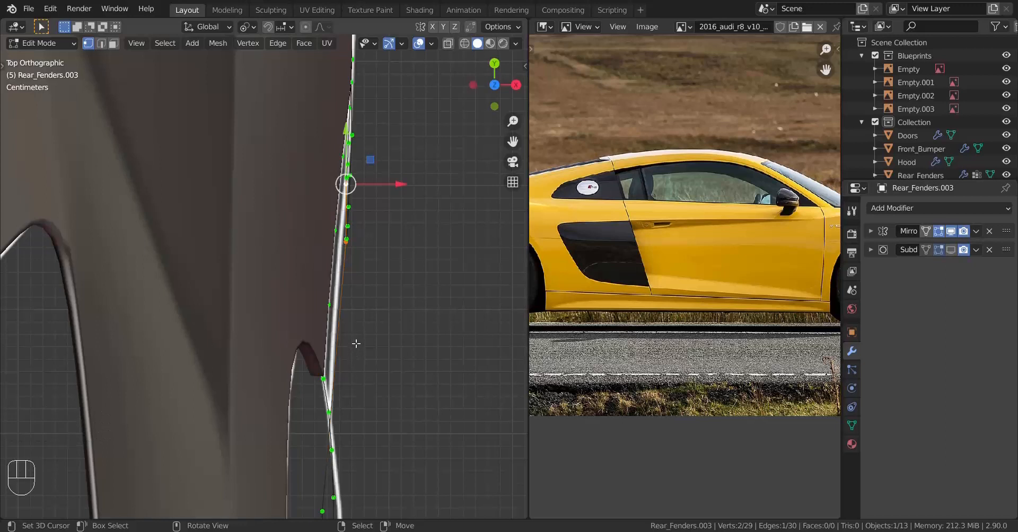
{"action": "key", "text": "ctrl+r"}
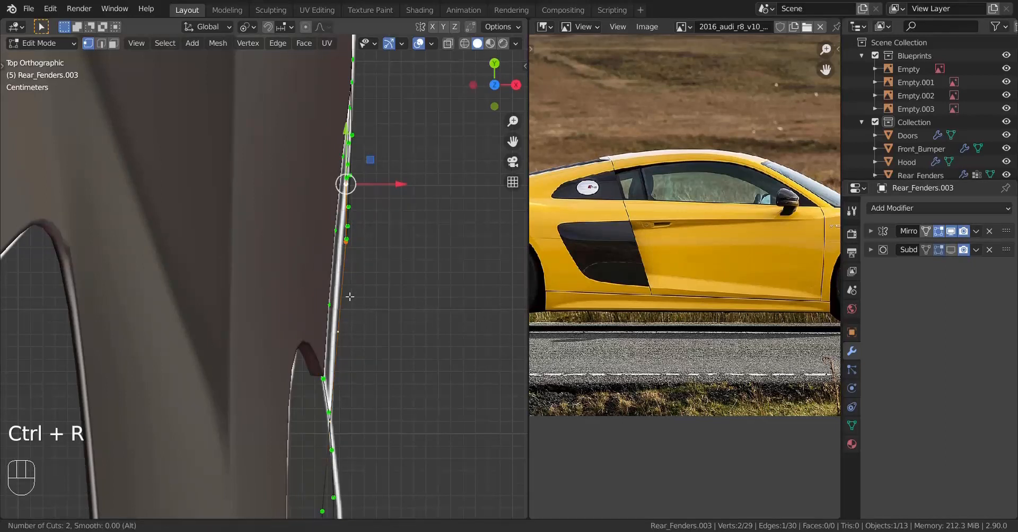
{"action": "left_click", "coordinate": [350, 297]}
{"action": "middle_click_drag", "start_coordinate": [372, 392], "coordinate": [366, 338], "text": "shift"}
{"action": "left_click", "coordinate": [344, 277]}
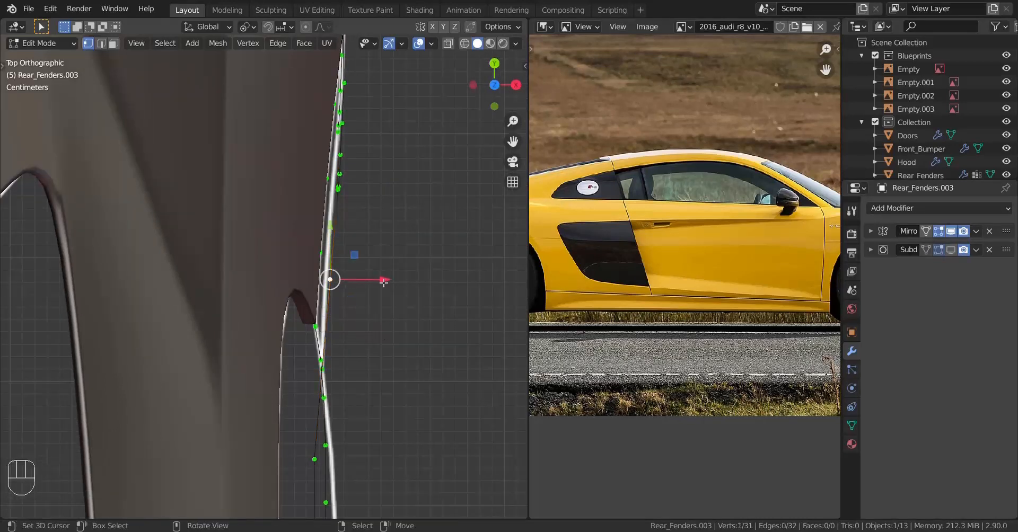
{"action": "key", "text": "g"}
{"action": "key", "text": "x"}
{"action": "left_click", "coordinate": [374, 280], "text": "shift"}
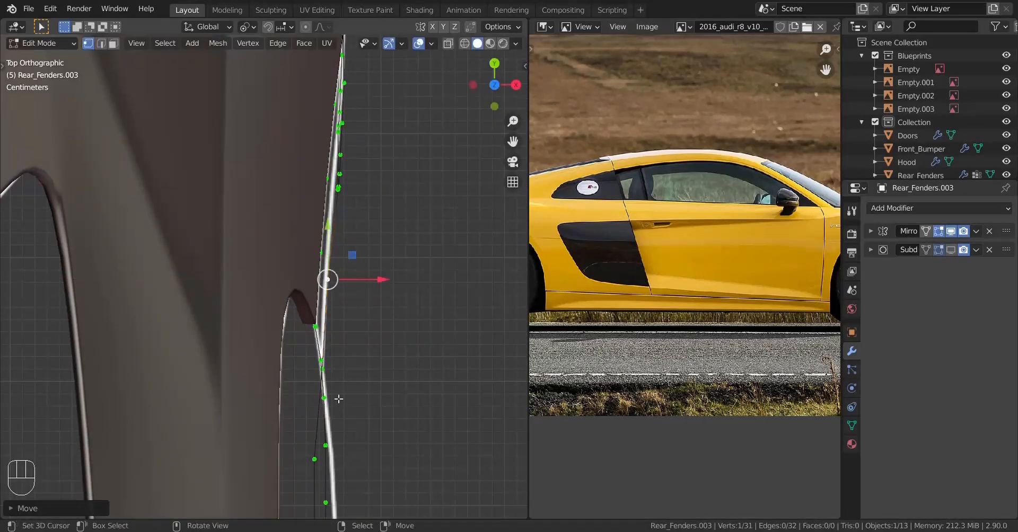
Move the other new sill vertex along X to smooth the sill curve, and return to the side view.
{"action": "key", "text": "a"}
{"action": "middle_click_drag", "start_coordinate": [341, 394], "coordinate": [183, 243]}
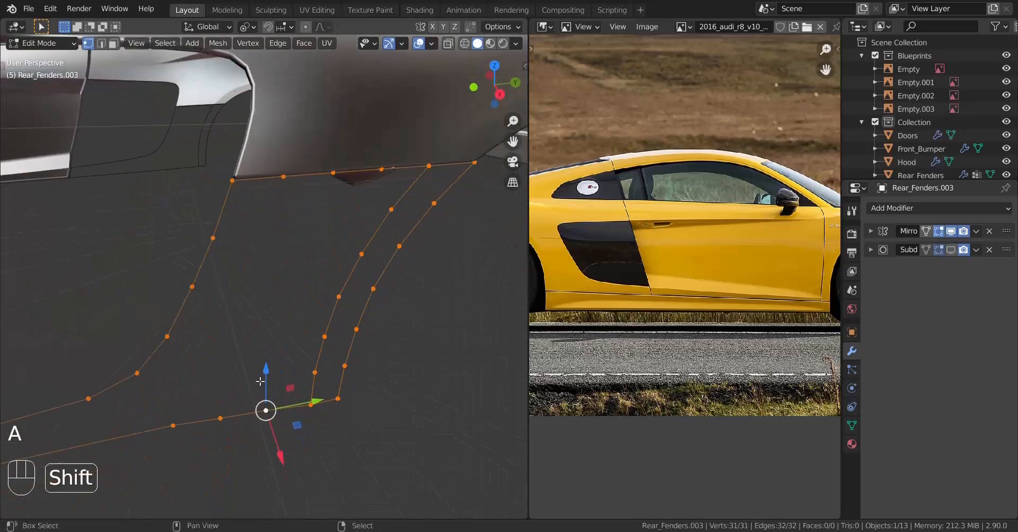
{"action": "middle_click_drag", "start_coordinate": [238, 360], "coordinate": [254, 461]}
{"action": "right_click", "coordinate": [219, 418]}
{"action": "middle_click_drag", "start_coordinate": [254, 461], "coordinate": [287, 385], "text": "shift"}
{"action": "middle_click_drag", "start_coordinate": [286, 384], "coordinate": [329, 411]}
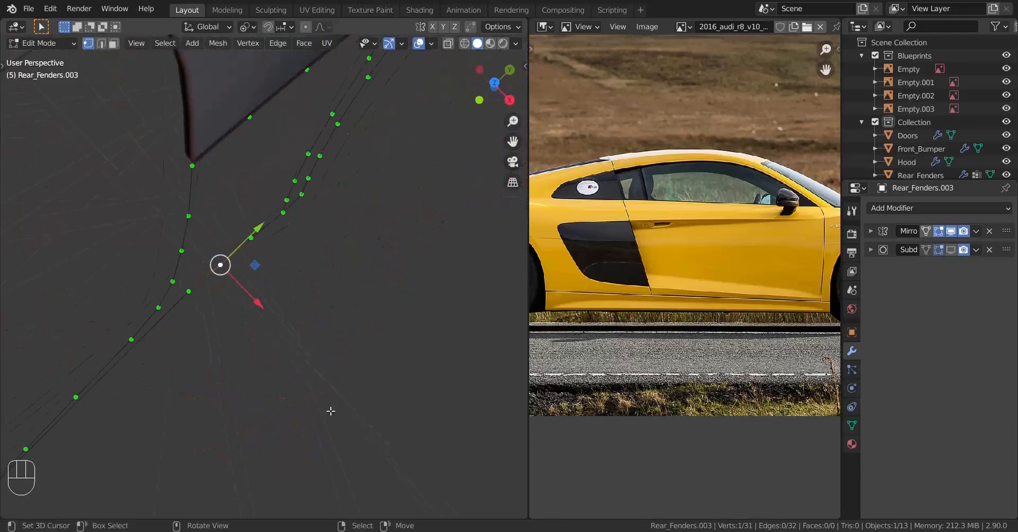
{"action": "scroll", "coordinate": [307, 387], "scroll_direction": "up", "scroll_amount": 2}
{"action": "middle_click_drag", "start_coordinate": [283, 365], "coordinate": [309, 391], "text": "shift"}
{"action": "left_click_drag", "start_coordinate": [270, 329], "coordinate": [248, 309], "text": "shift"}
{"action": "scroll", "coordinate": [251, 308], "scroll_direction": "down", "scroll_amount": 3}
{"action": "middle_click_drag", "start_coordinate": [260, 305], "coordinate": [225, 277]}
{"action": "key", "text": "KP_3"}
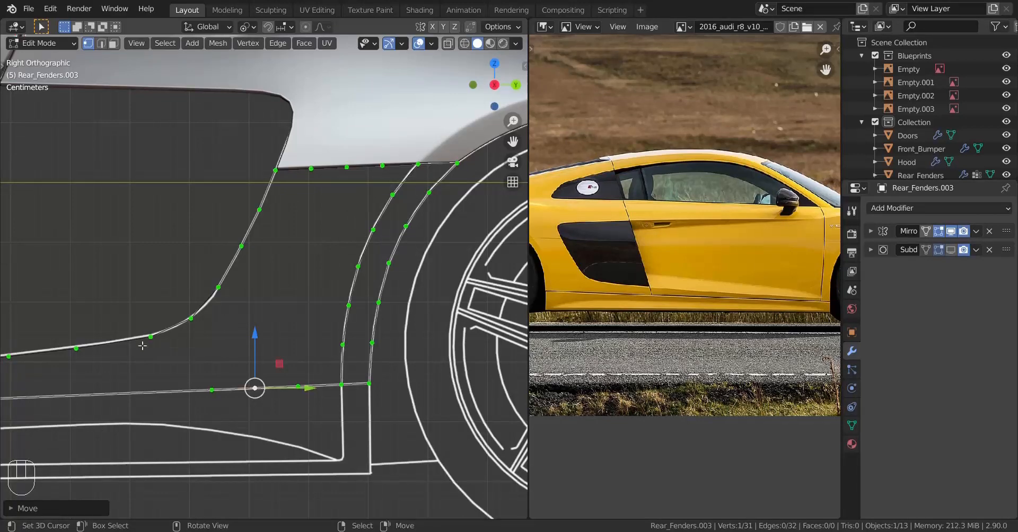
Add four cuts to the long sill edge running back from the door's lower corner.
{"action": "middle_click_drag", "start_coordinate": [143, 346], "coordinate": [319, 298], "text": "shift"}
{"action": "key", "text": "ctrl+r"}
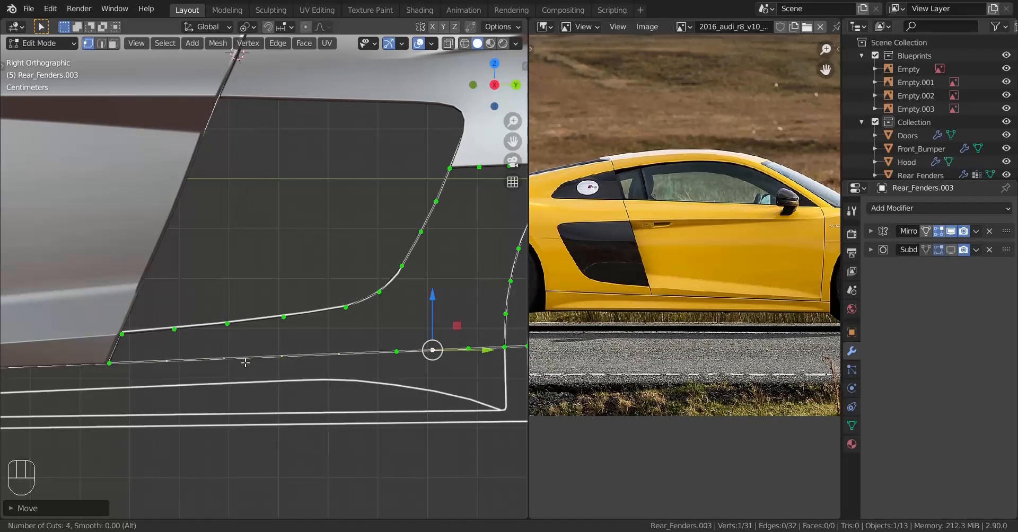
{"action": "key", "text": "ctrl+z"}
{"action": "key", "text": "ctrl+z"}
{"action": "key", "text": "ctrl+r"}
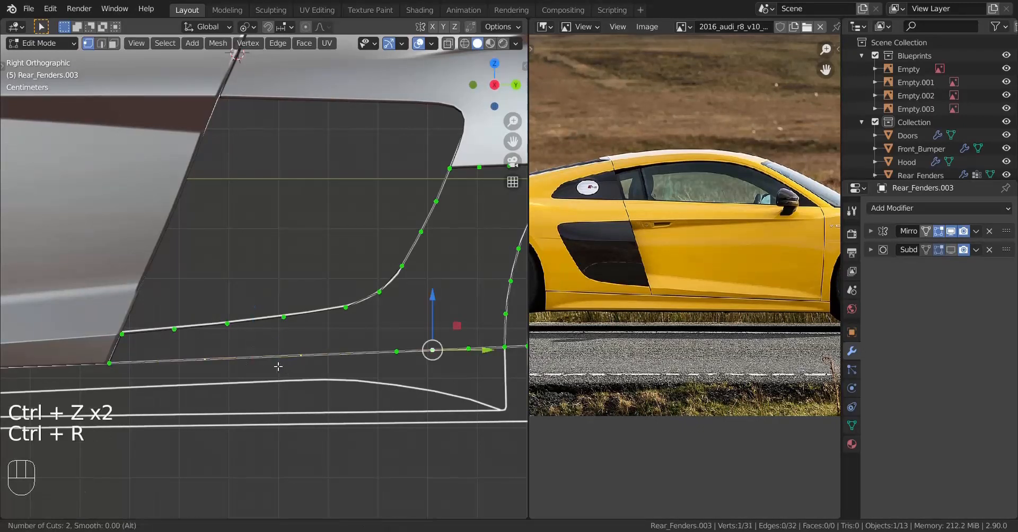
{"action": "left_click", "coordinate": [278, 367]}
Move a single vertex of the sill edge along X to smooth the curve.
{"action": "middle_click_drag", "start_coordinate": [279, 367], "coordinate": [334, 418]}
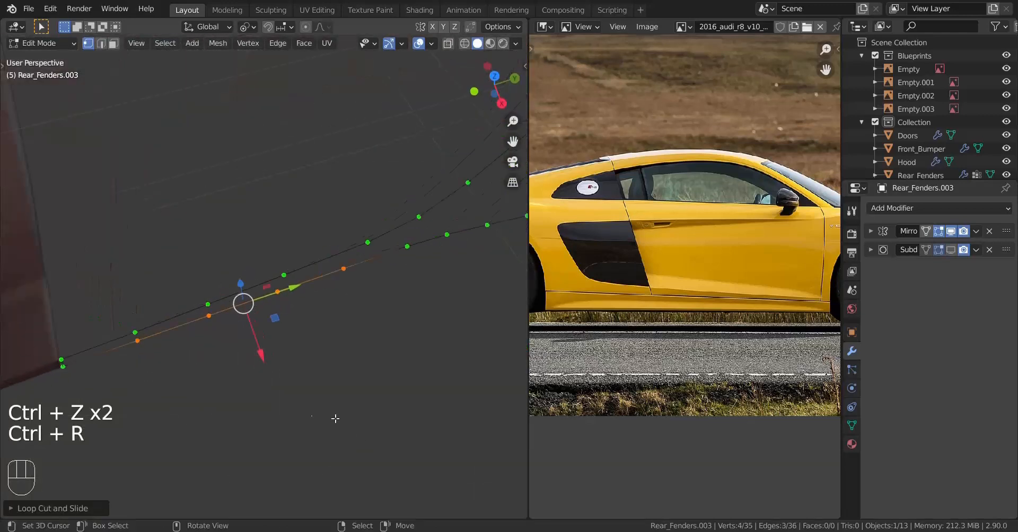
{"action": "middle_click_drag", "start_coordinate": [207, 381], "coordinate": [365, 220], "text": "shift"}
{"action": "middle_click_drag", "start_coordinate": [325, 253], "coordinate": [324, 264]}
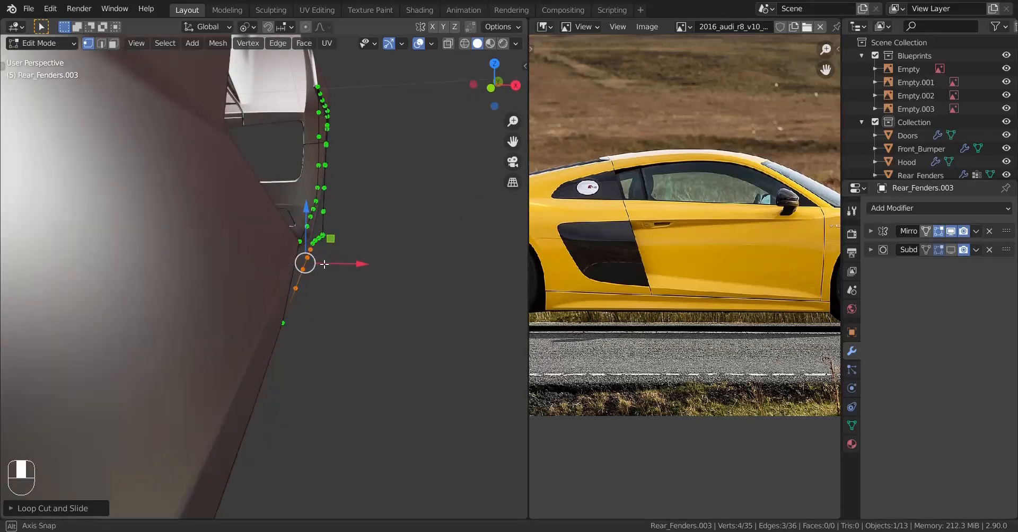
{"action": "middle_click_drag", "start_coordinate": [324, 264], "coordinate": [237, 284]}
{"action": "middle_click_drag", "start_coordinate": [236, 284], "coordinate": [143, 270], "text": "shift"}
{"action": "scroll", "coordinate": [216, 278], "scroll_direction": "down", "scroll_amount": 2}
{"action": "left_click", "coordinate": [273, 316]}
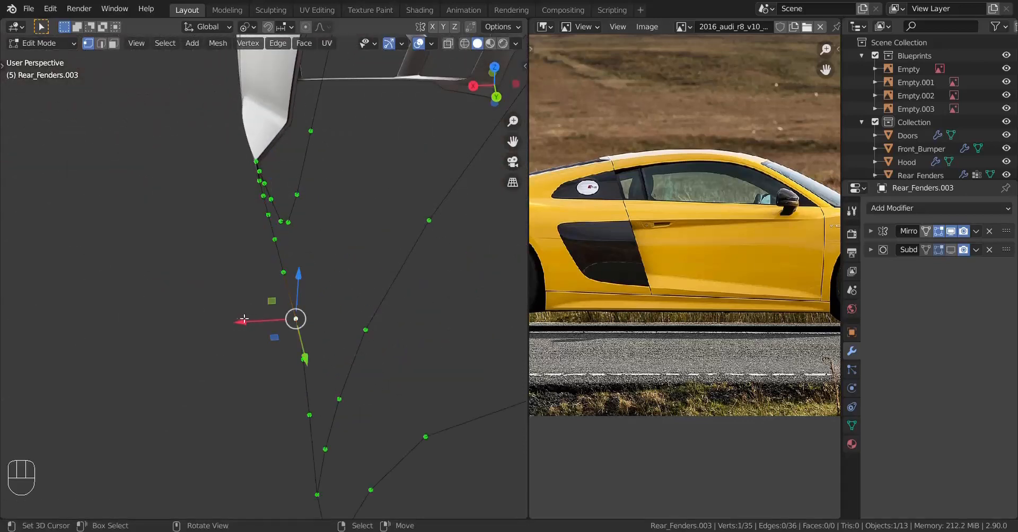
{"action": "left_click_drag", "start_coordinate": [251, 326], "coordinate": [234, 315], "text": "shift"}
Fill the gap between the intake's lower edge and the sill with five faces, starting at the door's lower corner.
{"action": "scroll", "coordinate": [230, 311], "scroll_direction": "down", "scroll_amount": 4}
{"action": "middle_click_drag", "start_coordinate": [230, 311], "coordinate": [319, 300]}
{"action": "middle_click_drag", "start_coordinate": [191, 296], "coordinate": [317, 294], "text": "shift"}
{"action": "scroll", "coordinate": [317, 293], "scroll_direction": "up", "scroll_amount": 3}
{"action": "left_click", "coordinate": [240, 234]}
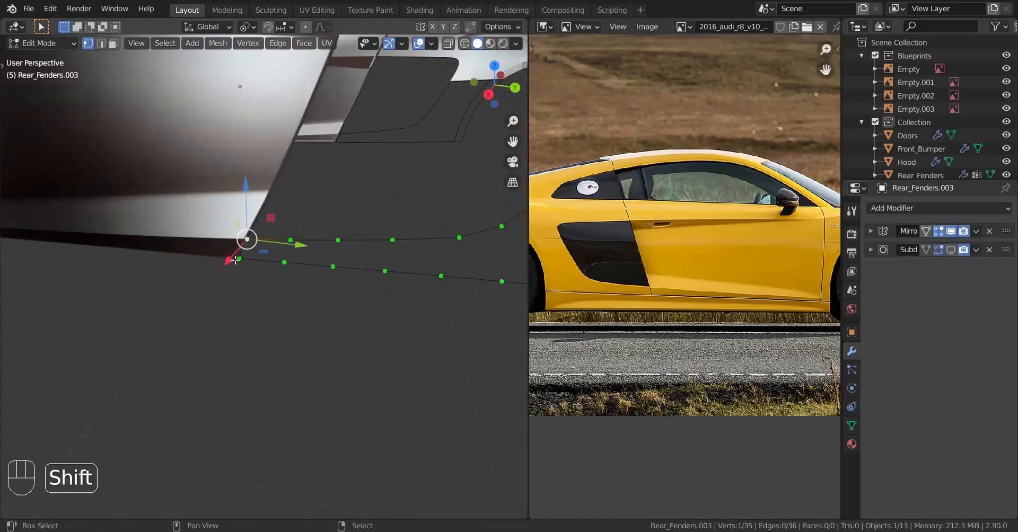
{"action": "left_click", "coordinate": [287, 263], "text": "shift"}
{"action": "right_click", "coordinate": [293, 240]}
{"action": "right_click", "coordinate": [287, 262], "text": "shift"}
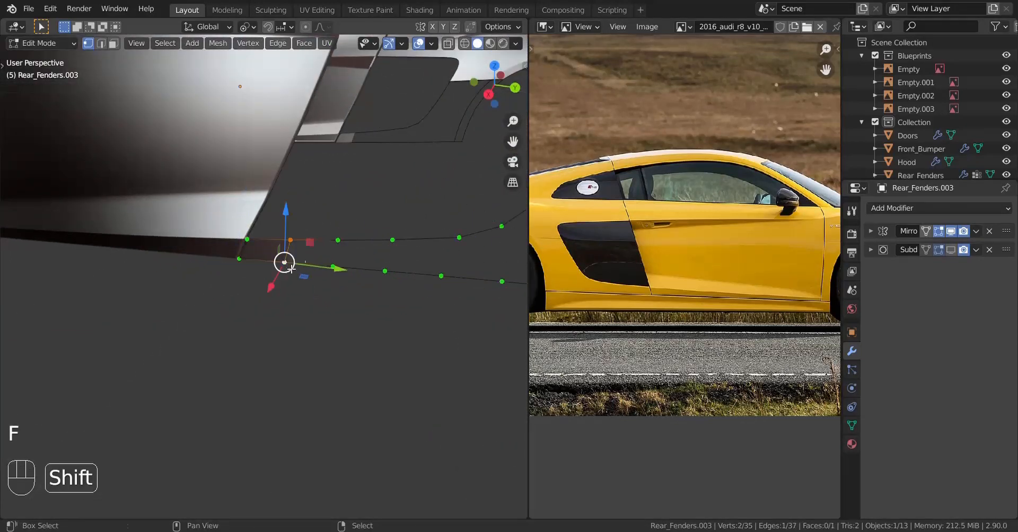
{"action": "scroll", "coordinate": [289, 264], "scroll_direction": "down", "scroll_amount": 1}
{"action": "middle_click_drag", "start_coordinate": [289, 264], "coordinate": [220, 256], "text": "shift"}
{"action": "key", "text": "f"}
{"action": "key", "text": "f"}
{"action": "key", "text": "f"}
{"action": "key", "text": "f"}
{"action": "key", "text": "f"}
Join the last face's upper vertex to the inner arch row with an edge and add a lengthwise loop cut through the five faces.
{"action": "middle_click_drag", "start_coordinate": [344, 288], "coordinate": [292, 302]}
{"action": "scroll", "coordinate": [268, 277], "scroll_direction": "down", "scroll_amount": 5}
{"action": "key", "text": "Tab"}
{"action": "mouse_move", "coordinate": [313, 285]}
{"action": "middle_mouse_down", "text": "shift"}
{"action": "mouse_move", "coordinate": [265, 318]}
{"action": "mouse_move", "coordinate": [300, 292]}
{"action": "middle_mouse_up", "text": "shift"}
{"action": "key", "text": "Tab"}
{"action": "scroll", "coordinate": [266, 317], "scroll_direction": "up", "scroll_amount": 3}
{"action": "middle_click_drag", "start_coordinate": [300, 293], "coordinate": [214, 286], "text": "shift"}
{"action": "scroll", "coordinate": [269, 276], "scroll_direction": "up", "scroll_amount": 2}
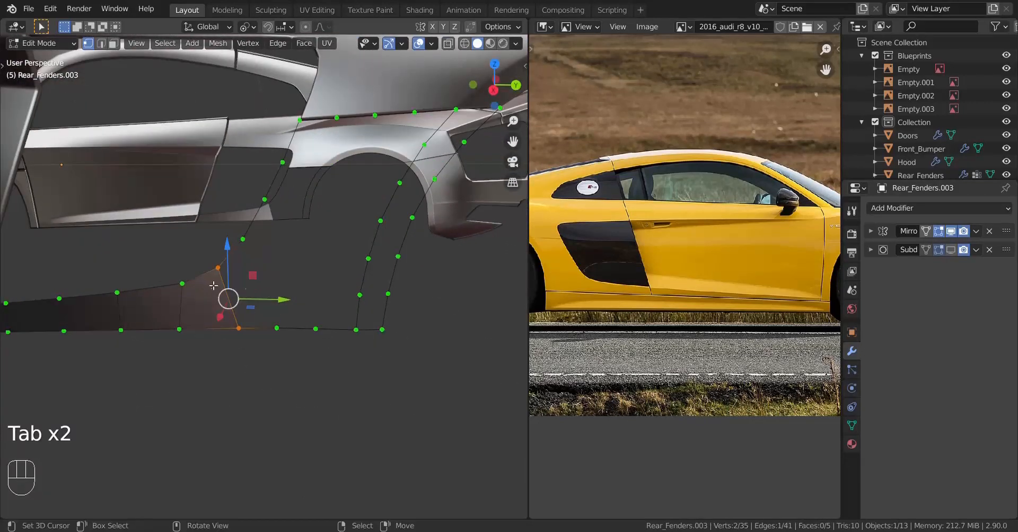
{"action": "left_click", "coordinate": [350, 293], "text": "shift"}
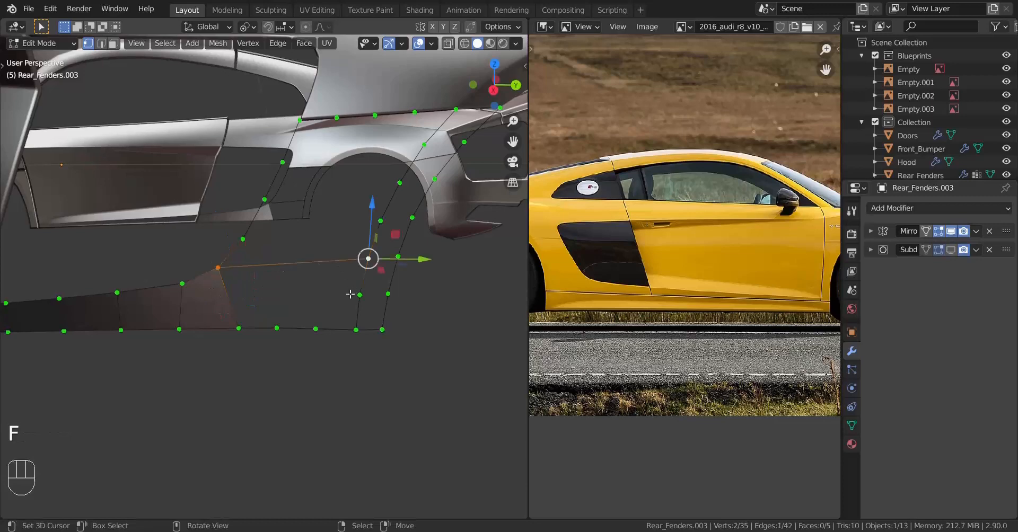
{"action": "key", "text": "ctrl+r"}
{"action": "left_click", "coordinate": [208, 305]}
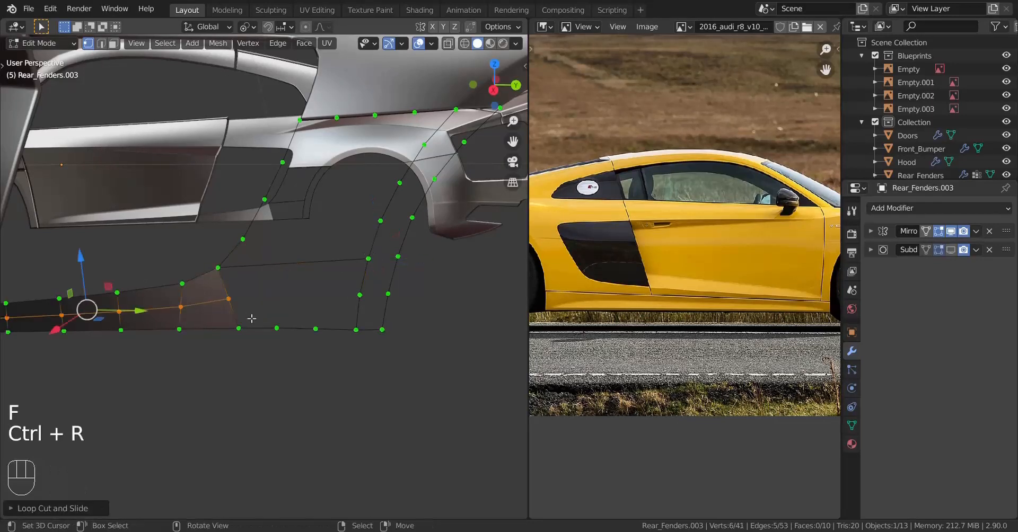
Join the loop cut's end vertex to the inner arch row and add two cuts to each of the two connecting edges.
{"action": "scroll", "coordinate": [207, 305], "scroll_direction": "up", "scroll_amount": 2}
{"action": "left_click", "coordinate": [221, 302]}
{"action": "left_click", "coordinate": [376, 299], "text": "shift"}
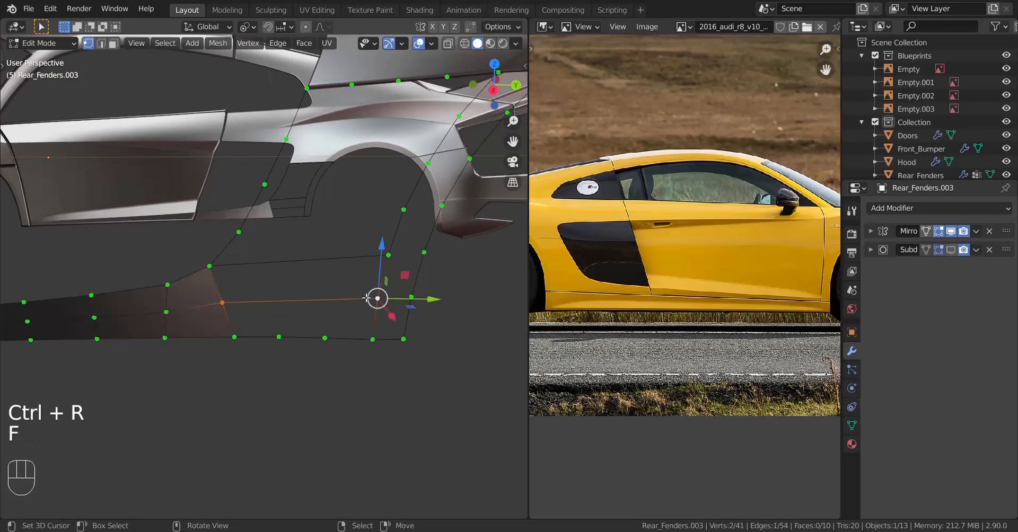
{"action": "key", "text": "ctrl+r"}
{"action": "scroll", "coordinate": [304, 301], "scroll_direction": "up", "scroll_amount": 1}
{"action": "left_click", "coordinate": [305, 300]}
{"action": "key", "text": "ctrl+r"}
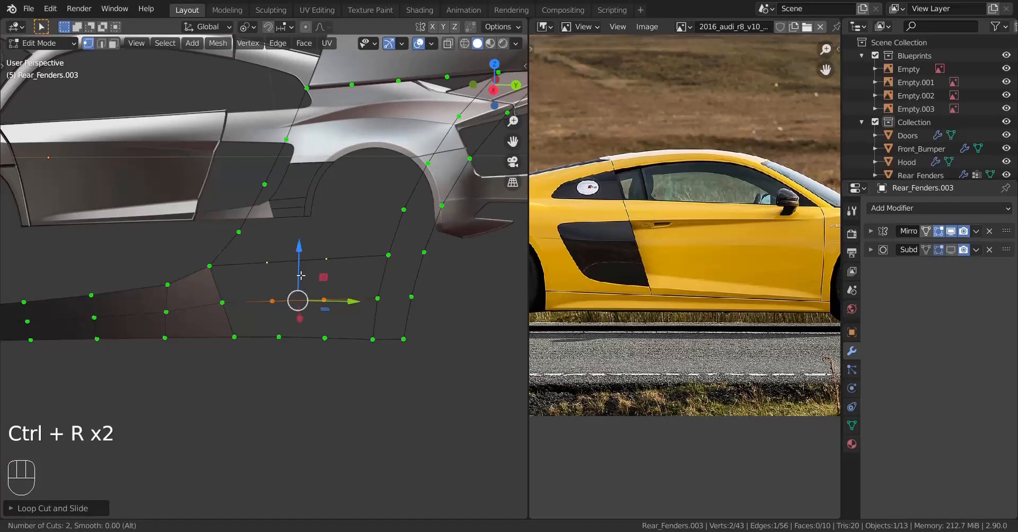
{"action": "left_click", "coordinate": [301, 275]}
Fill the lower row between the sill and the lower connecting edge with three faces up to the inner arch.
{"action": "middle_click_drag", "start_coordinate": [414, 94], "coordinate": [390, 148], "text": "shift"}
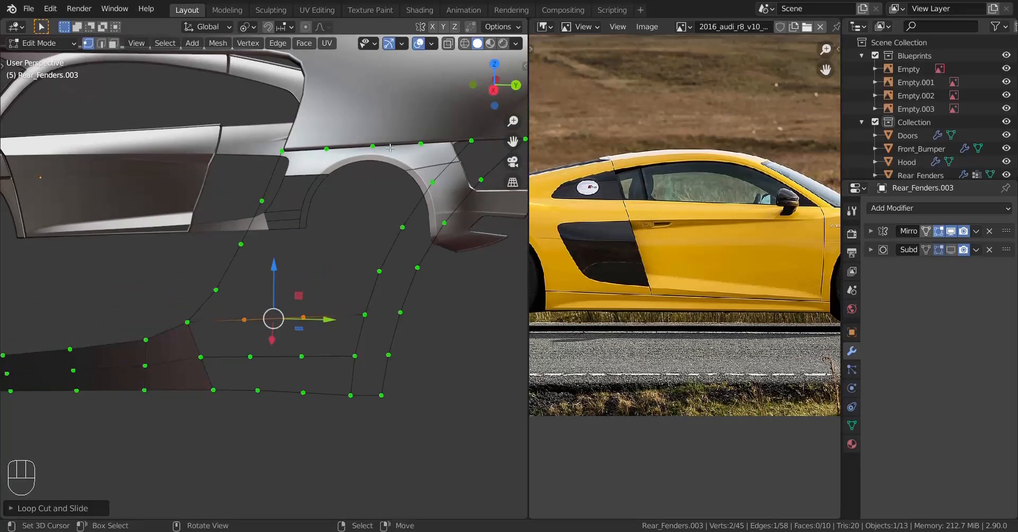
{"action": "scroll", "coordinate": [343, 241], "scroll_direction": "up", "scroll_amount": 1}
{"action": "middle_click_drag", "start_coordinate": [303, 337], "coordinate": [303, 325], "text": "shift"}
{"action": "middle_click_drag", "start_coordinate": [260, 370], "coordinate": [263, 351]}
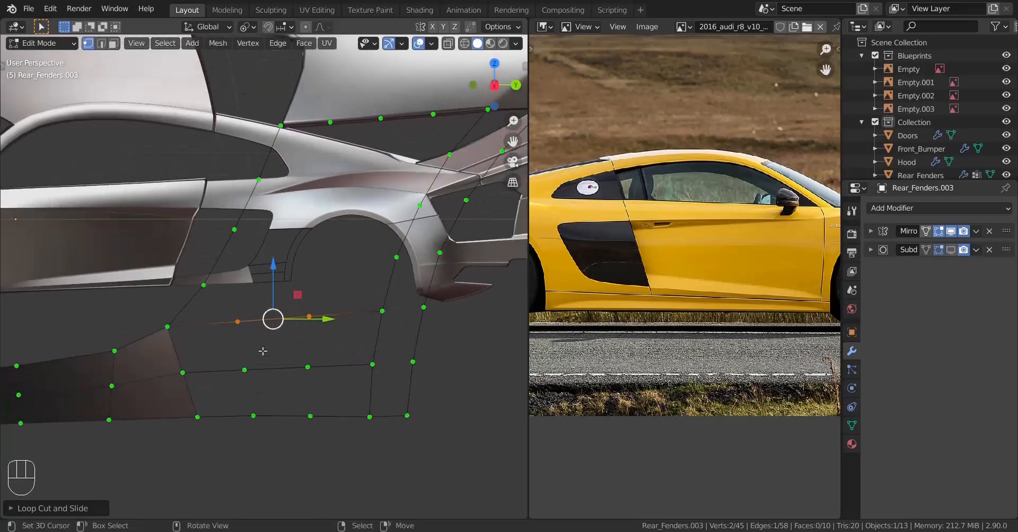
{"action": "left_click", "coordinate": [197, 416], "text": "shift"}
{"action": "key", "text": "f"}
{"action": "key", "text": "f"}
{"action": "key", "text": "f"}
{"action": "key", "text": "f"}
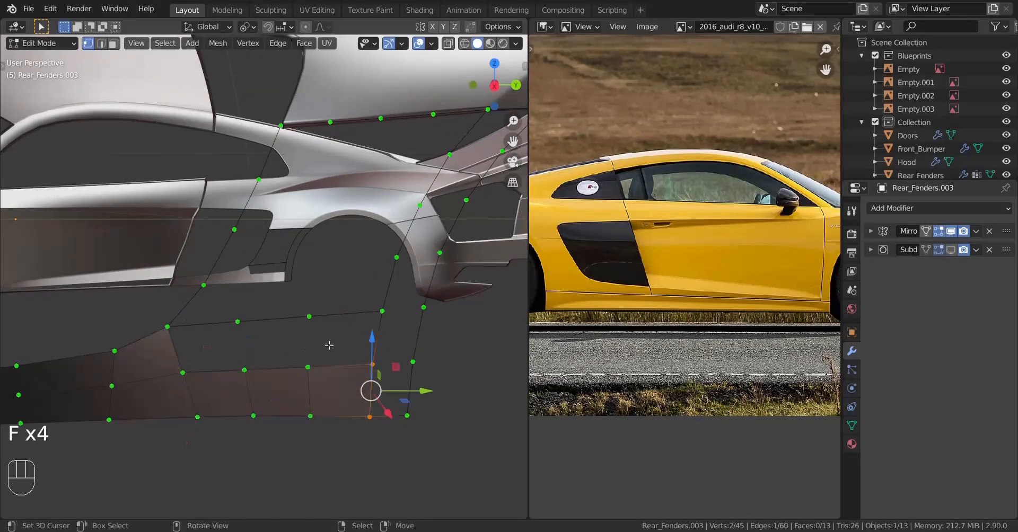
{"action": "key", "text": "f"}
{"action": "key", "text": "ctrl+z"}
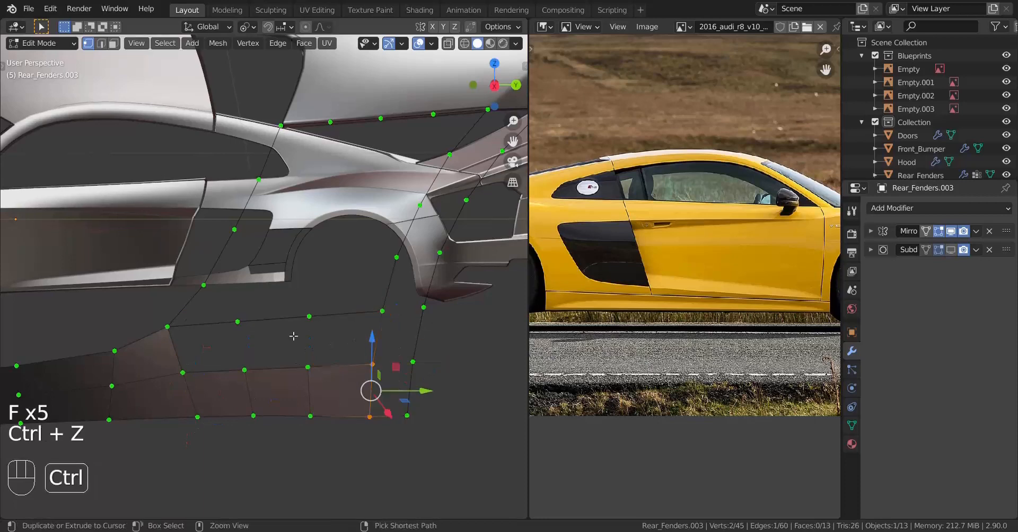
Fill the row between the two connecting edges with three faces up to the inner arch.
{"action": "left_click", "coordinate": [167, 326]}
{"action": "left_click", "coordinate": [198, 417], "text": "shift"}
{"action": "key", "text": "f"}
{"action": "left_click", "coordinate": [237, 322], "text": "shift"}
{"action": "left_click", "coordinate": [244, 370], "text": "shift"}
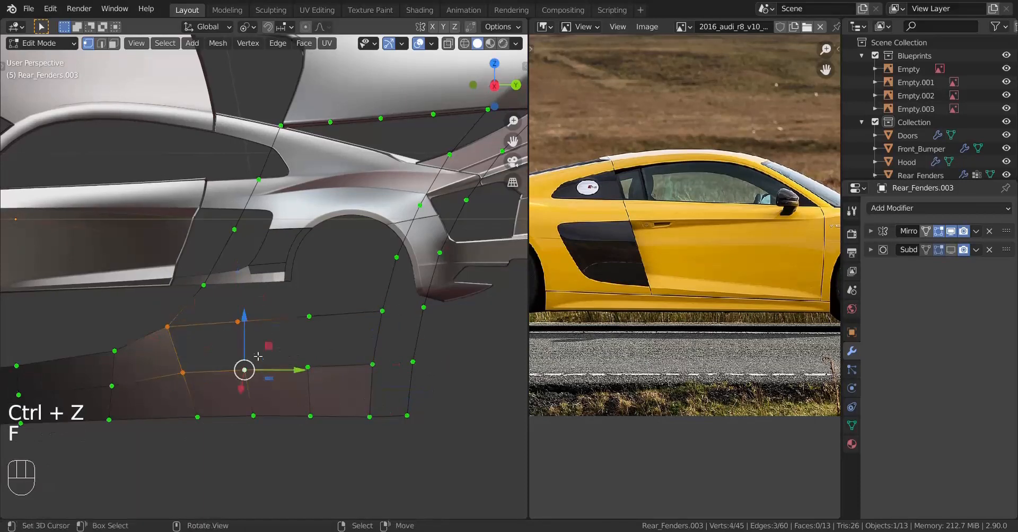
{"action": "key", "text": "f"}
{"action": "right_click", "coordinate": [239, 322]}
{"action": "right_click", "coordinate": [244, 370], "text": "shift"}
{"action": "key", "text": "f"}
{"action": "key", "text": "f"}
{"action": "key", "text": "f"}
Dissolve one vertex on the panel's top edge between the intake corner and the inner arch row.
{"action": "middle_click_drag", "start_coordinate": [246, 334], "coordinate": [273, 311]}
{"action": "key", "text": "Tab"}
{"action": "key", "text": "Tab"}
{"action": "middle_click_drag", "start_coordinate": [274, 311], "coordinate": [333, 308]}
{"action": "middle_click_drag", "start_coordinate": [353, 256], "coordinate": [379, 281]}
{"action": "scroll", "coordinate": [275, 271], "scroll_direction": "down", "scroll_amount": 1}
{"action": "left_click", "coordinate": [320, 251]}
{"action": "middle_click_drag", "start_coordinate": [381, 341], "coordinate": [371, 301]}
{"action": "key", "text": "x"}
{"action": "left_click", "coordinate": [362, 298]}
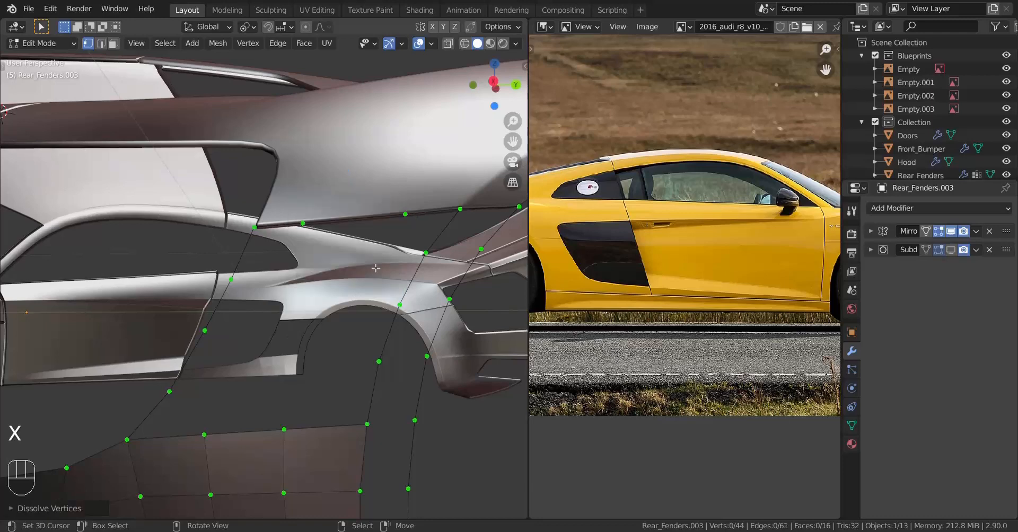
Even out the spacing of the top edge's remaining vertices up to the inner arch with LoopTools Space.
{"action": "left_click", "coordinate": [460, 209], "text": "ctrl"}
{"action": "key", "text": "w"}
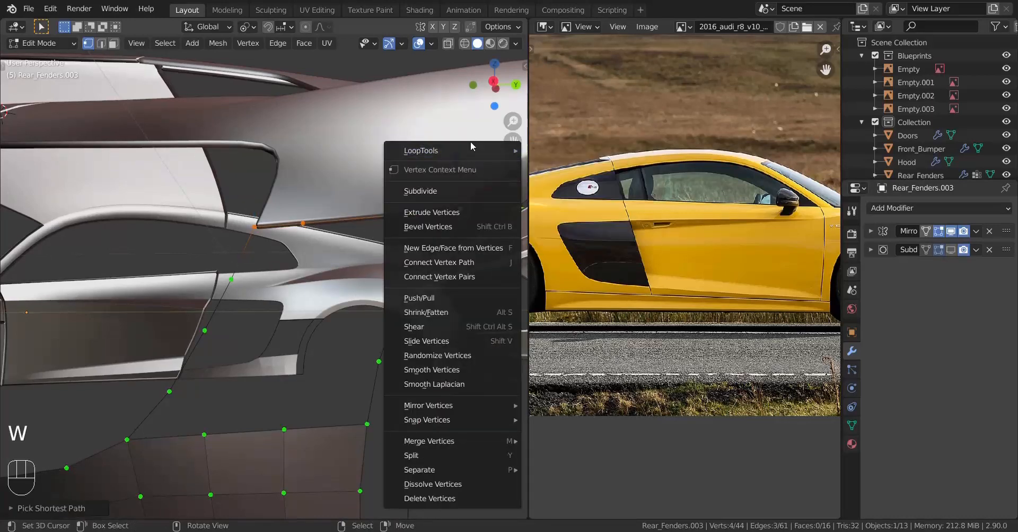
{"action": "mouse_move", "coordinate": [472, 151]}
{"action": "left_click", "coordinate": [550, 244]}
Fill two faces between the intake's rear edge and the inner arch row, and add two loop cuts through them.
{"action": "middle_click_drag", "start_coordinate": [461, 207], "coordinate": [339, 276]}
{"action": "middle_click_drag", "start_coordinate": [276, 368], "coordinate": [259, 349]}
{"action": "right_click", "coordinate": [249, 284]}
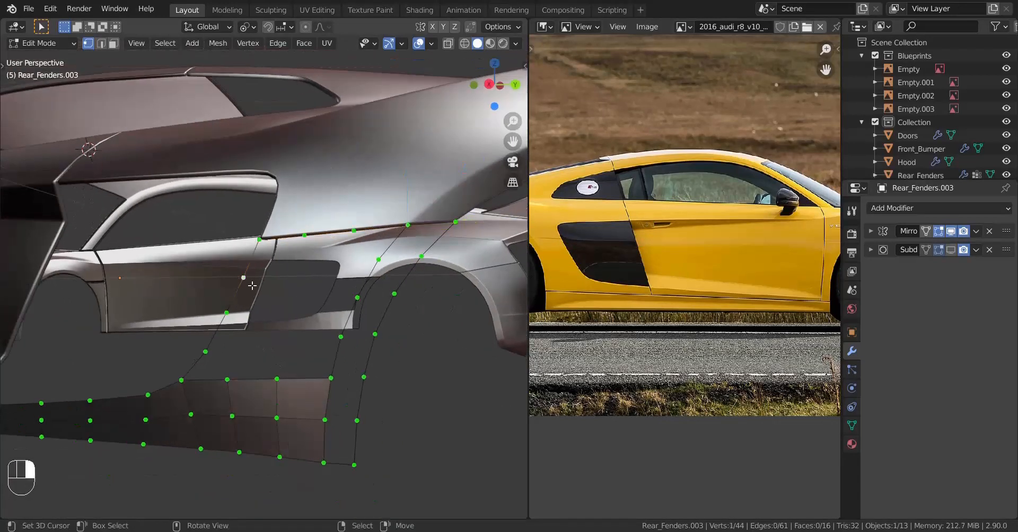
{"action": "middle_click_drag", "start_coordinate": [252, 285], "coordinate": [331, 276]}
{"action": "right_click", "coordinate": [371, 268], "text": "shift"}
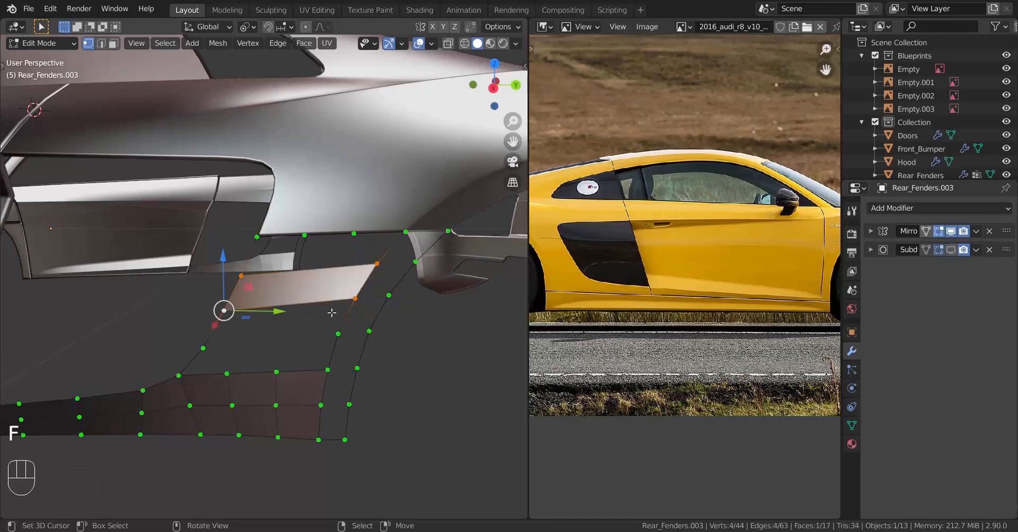
{"action": "middle_click_drag", "start_coordinate": [313, 314], "coordinate": [304, 314]}
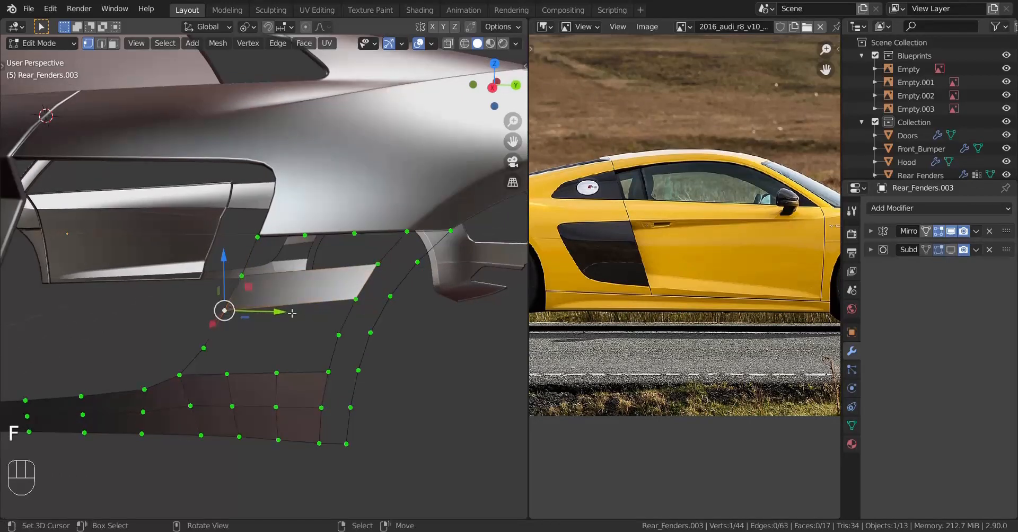
{"action": "left_click", "coordinate": [356, 297], "text": "shift"}
{"action": "key", "text": "f"}
{"action": "scroll", "coordinate": [270, 345], "scroll_direction": "up", "scroll_amount": 2}
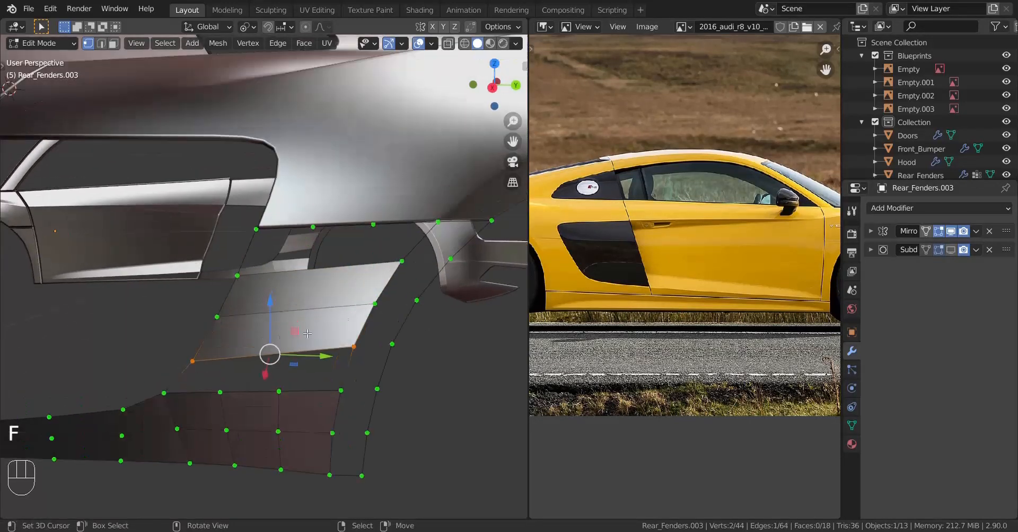
{"action": "key", "text": "ctrl+r"}
{"action": "left_click", "coordinate": [297, 318]}
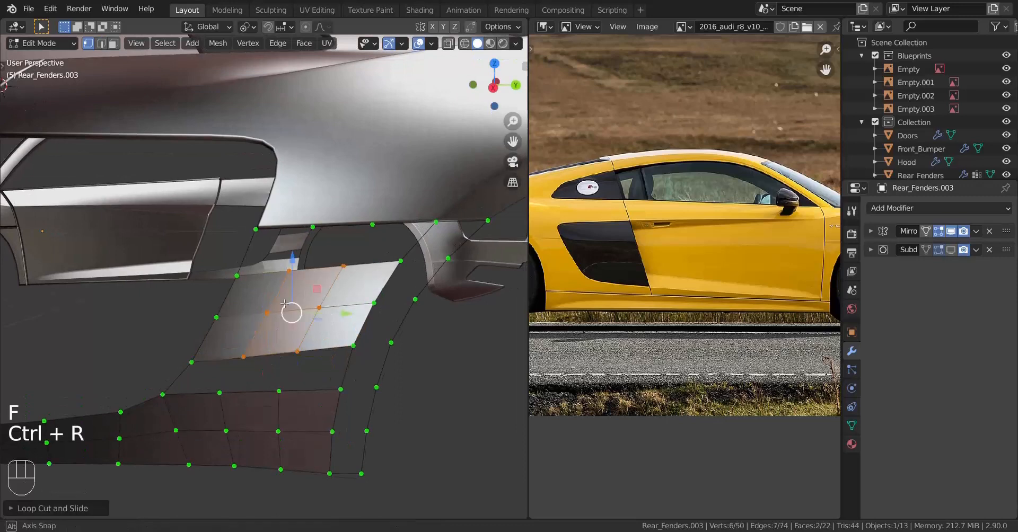
Offset the two new vertical loops behind the intake's rear edge along their normals with Shrink/Fatten, judging against the top view.
{"action": "middle_click_drag", "start_coordinate": [296, 318], "coordinate": [175, 377]}
{"action": "middle_click_drag", "start_coordinate": [344, 357], "coordinate": [357, 372]}
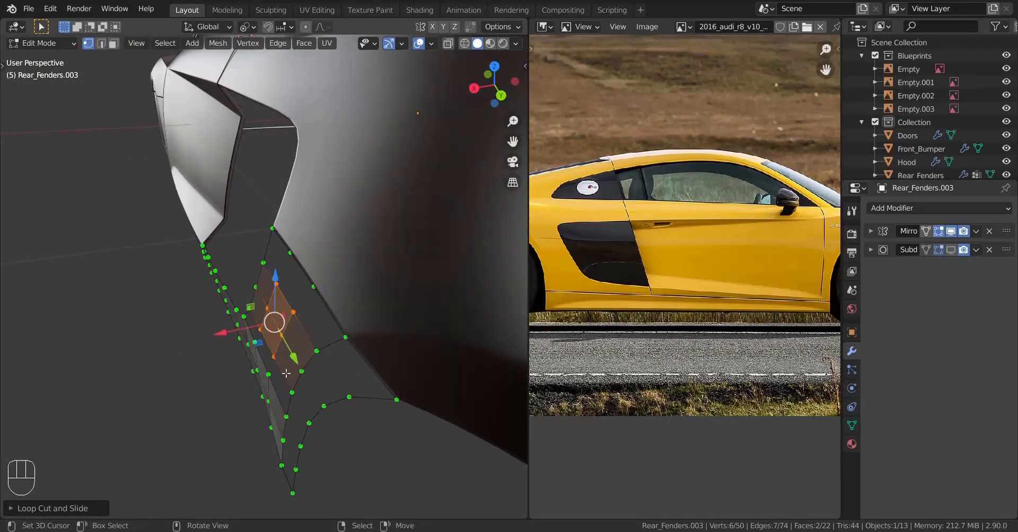
{"action": "middle_click_drag", "start_coordinate": [286, 373], "coordinate": [257, 392]}
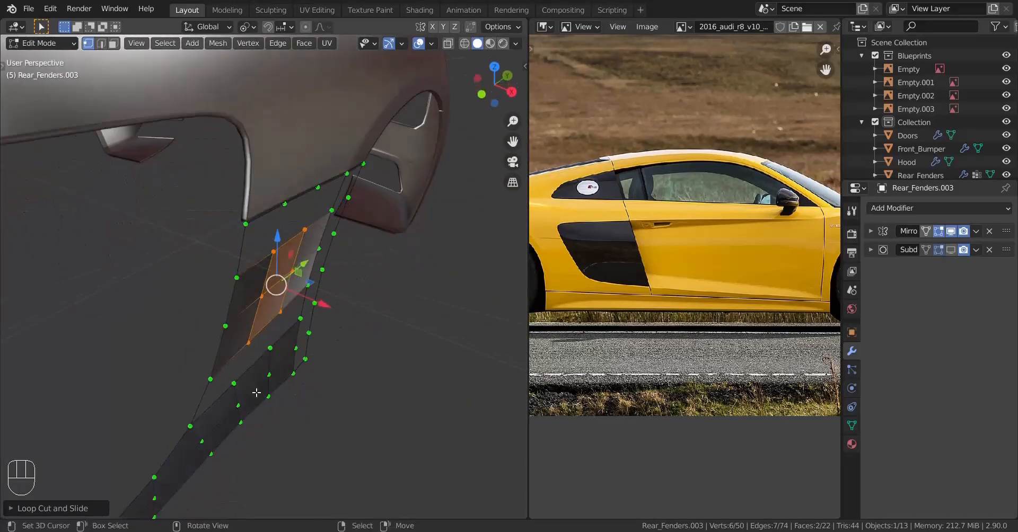
{"action": "key", "text": "KP_7"}
{"action": "key", "text": "z"}
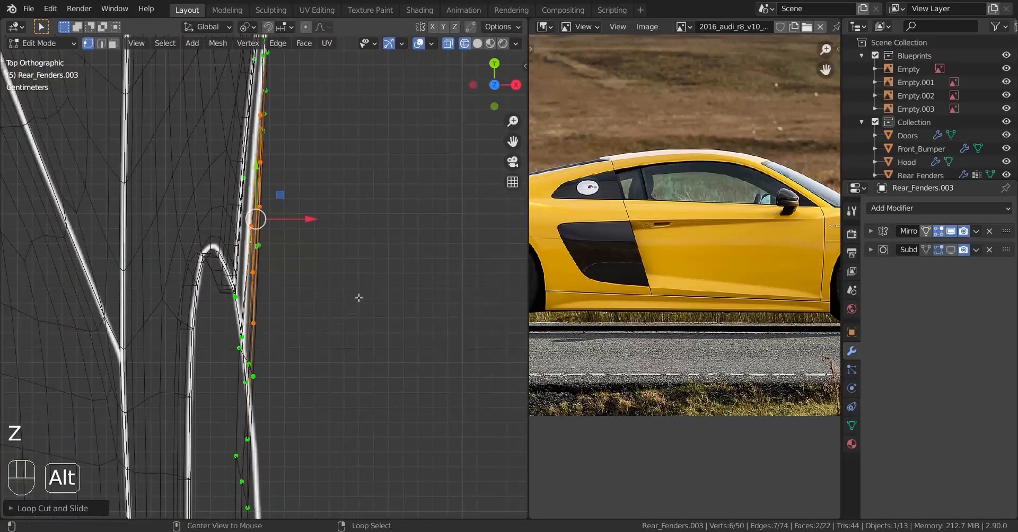
{"action": "key", "text": "alt+s"}
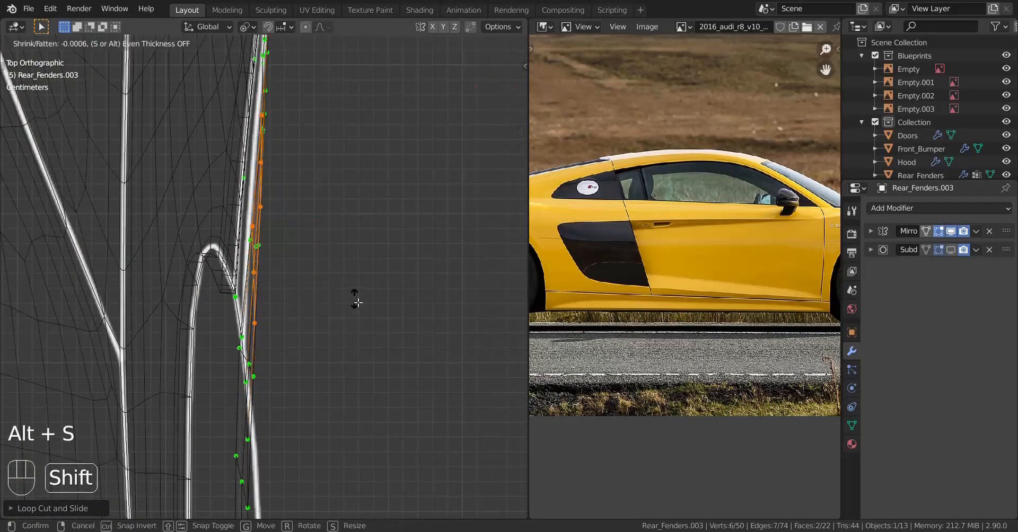
{"action": "key", "text": "alt+s"}
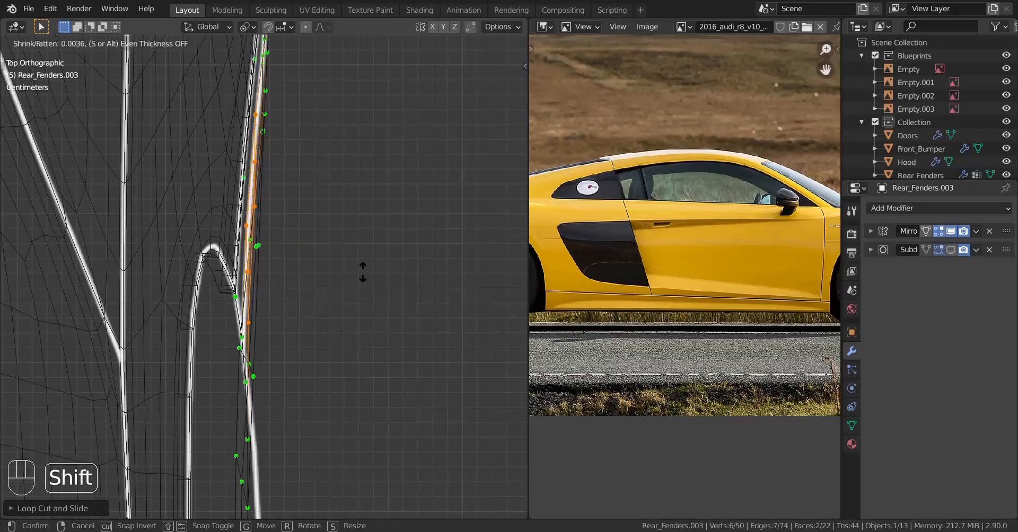
{"action": "left_click", "coordinate": [364, 279]}
Return to solid shading and recalculate the normals of the whole lower fender mesh.
{"action": "middle_click_drag", "start_coordinate": [360, 281], "coordinate": [236, 239]}
{"action": "key", "text": "z"}
{"action": "left_click", "coordinate": [311, 238]}
{"action": "mouse_move", "coordinate": [311, 239]}
{"action": "middle_mouse_down"}
{"action": "mouse_move", "coordinate": [340, 222]}
{"action": "mouse_move", "coordinate": [305, 259]}
{"action": "middle_mouse_up"}
{"action": "middle_click_drag", "start_coordinate": [305, 260], "coordinate": [295, 283], "text": "shift"}
{"action": "key", "text": "a"}
{"action": "key", "text": "shift+n"}
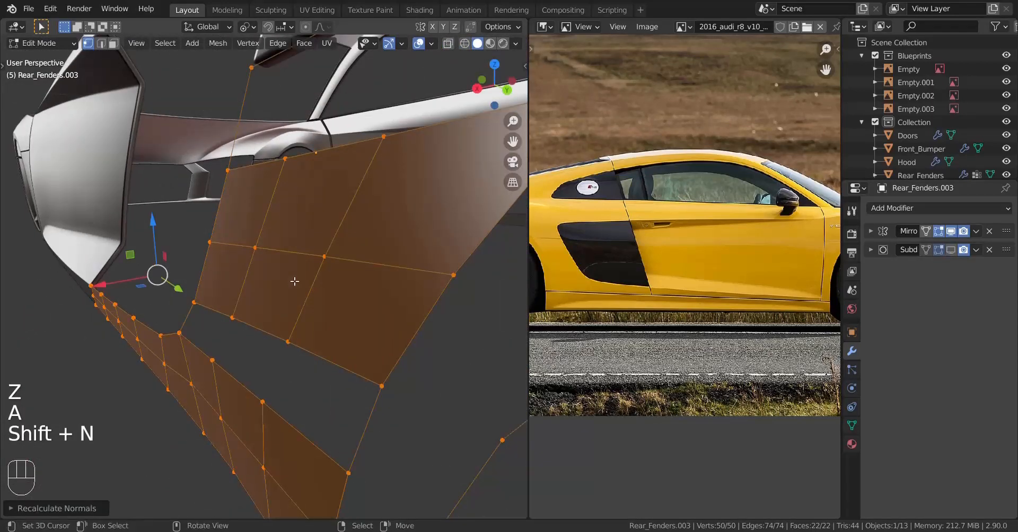
Offset four vertices in the sill's middle row and upper edge along their normals with Shrink/Fatten, undoing unwanted tries.
{"action": "middle_click_drag", "start_coordinate": [255, 379], "coordinate": [244, 352]}
{"action": "right_click", "coordinate": [258, 421]}
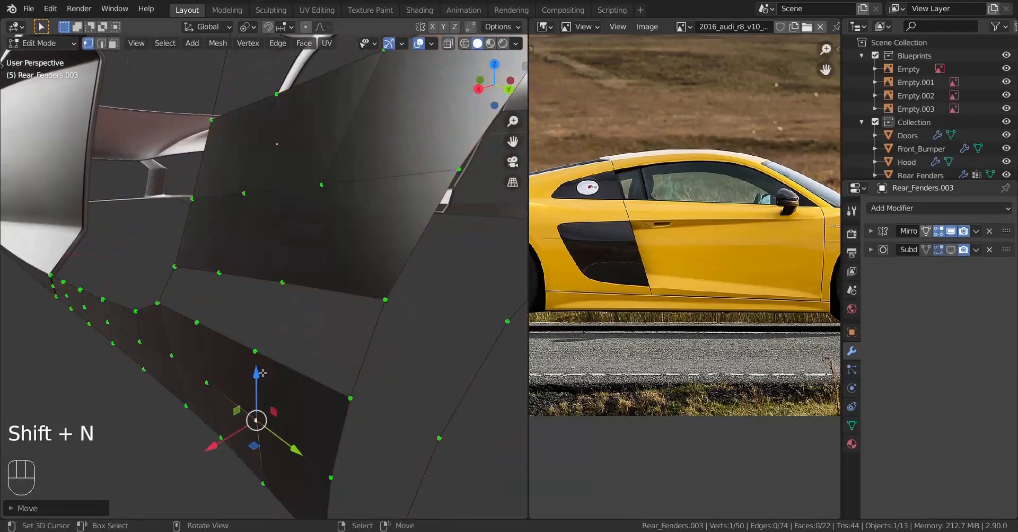
{"action": "right_click", "coordinate": [255, 351], "text": "shift"}
{"action": "right_click", "coordinate": [196, 324], "text": "shift"}
{"action": "right_click", "coordinate": [187, 405], "text": "shift"}
{"action": "key", "text": "ctrl+z"}
{"action": "middle_click_drag", "start_coordinate": [219, 387], "coordinate": [272, 404]}
{"action": "key", "text": "alt+s"}
{"action": "left_click", "coordinate": [304, 425]}
{"action": "key", "text": "ctrl+z"}
{"action": "key", "text": "alt+s"}
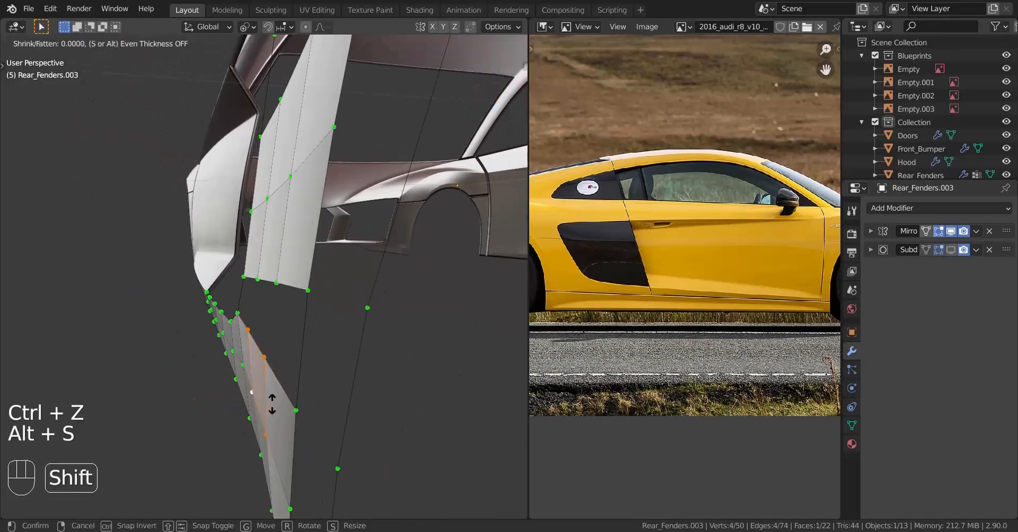
{"action": "left_click", "coordinate": [276, 416]}
Offset the two inner vertices on the sill section's upper edge slightly along their normals with Shrink/Fatten.
{"action": "right_click", "coordinate": [249, 326]}
{"action": "right_click", "coordinate": [267, 356], "text": "shift"}
{"action": "key", "text": "alt+s"}
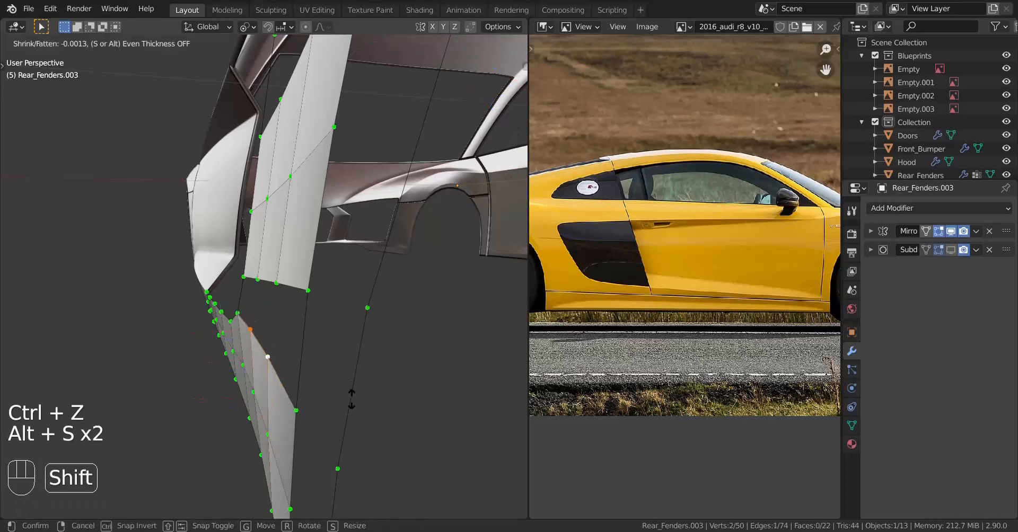
{"action": "left_click", "coordinate": [354, 403]}
Fill the gap between the patch behind the intake and the sill with three quad faces.
{"action": "middle_click_drag", "start_coordinate": [355, 403], "coordinate": [159, 318]}
{"action": "right_click", "coordinate": [139, 298]}
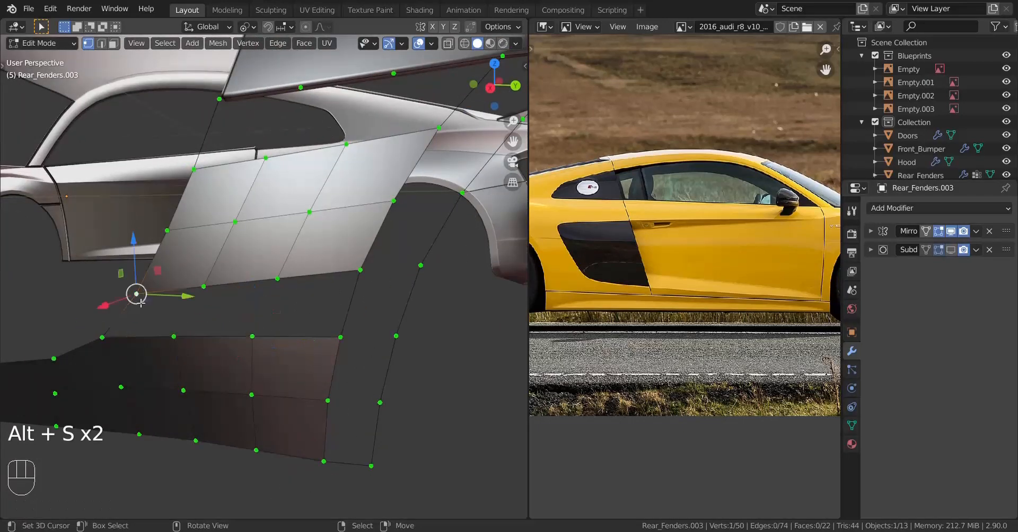
{"action": "key", "text": "f"}
{"action": "key", "text": "f"}
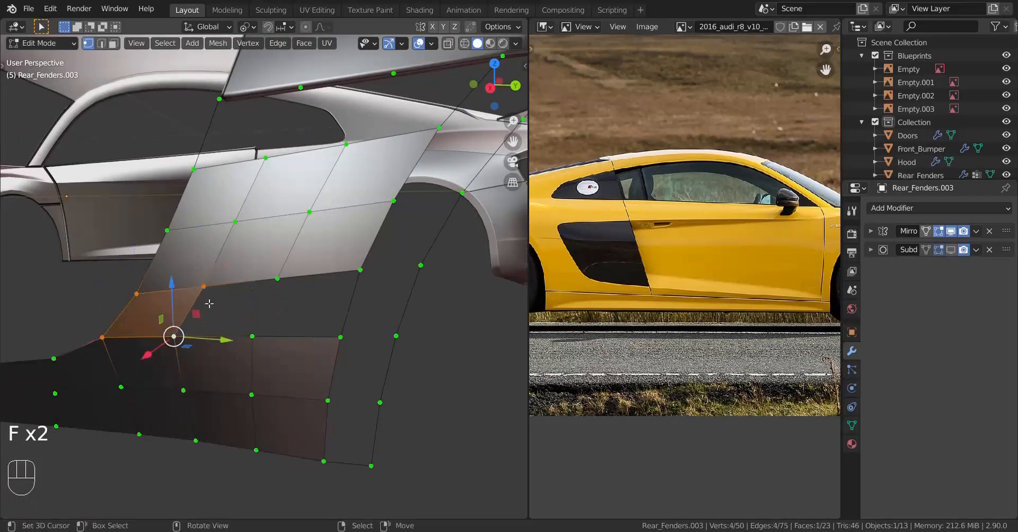
{"action": "middle_click_drag", "start_coordinate": [177, 344], "coordinate": [239, 371]}
{"action": "key", "text": "f"}
{"action": "key", "text": "f"}
Fill the top row beneath the upper fender with three quad faces, from the intake's rear edge to the inner arch.
{"action": "middle_click_drag", "start_coordinate": [260, 292], "coordinate": [220, 240], "text": "shift"}
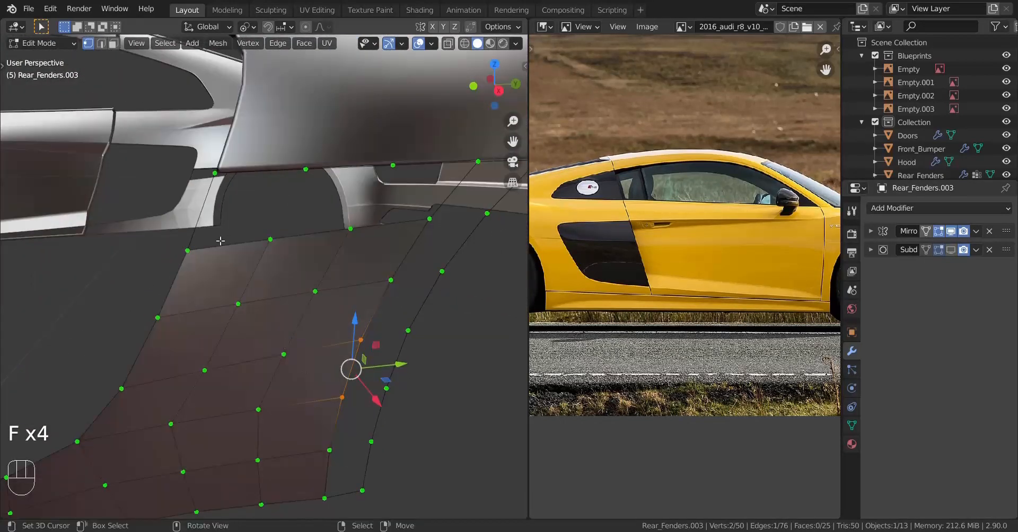
{"action": "left_click", "coordinate": [188, 249], "text": "shift"}
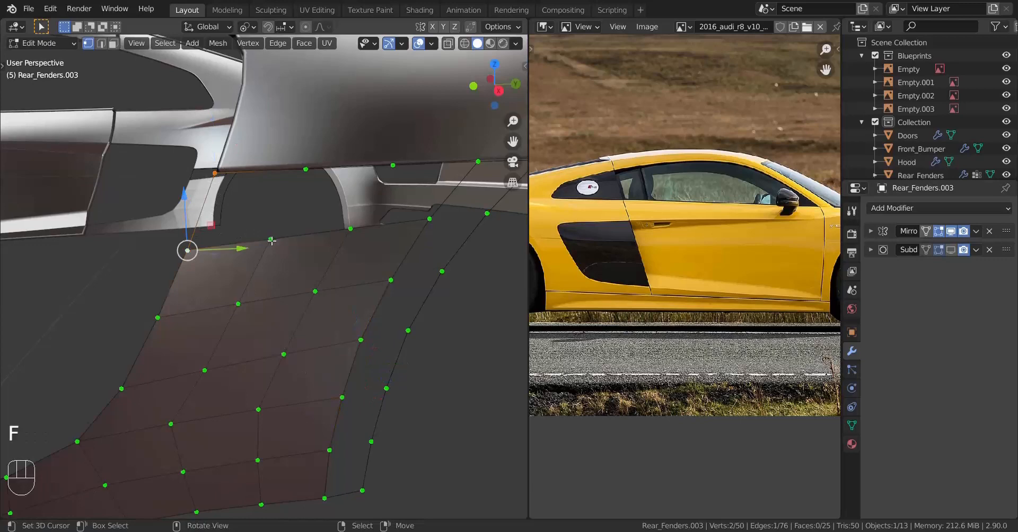
{"action": "left_click", "coordinate": [308, 169], "text": "shift"}
{"action": "key", "text": "f"}
{"action": "right_click", "coordinate": [311, 167]}
{"action": "right_click", "coordinate": [278, 234], "text": "shift"}
{"action": "middle_click_drag", "start_coordinate": [277, 234], "coordinate": [273, 265]}
{"action": "key", "text": "f"}
{"action": "key", "text": "f"}
{"action": "key", "text": "f"}
{"action": "key", "text": "Tab"}
{"action": "key", "text": "Tab"}
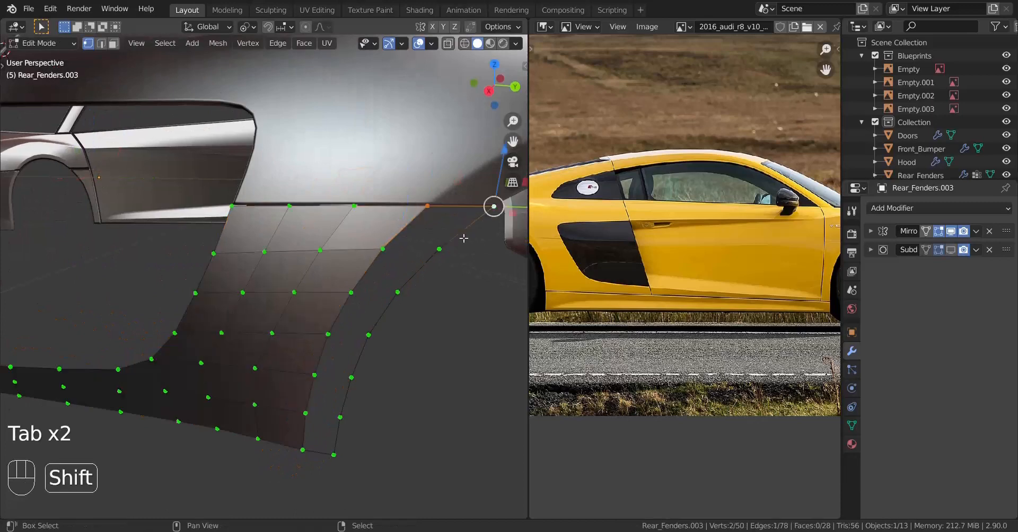
Fill the strip between the inner arch row and the wheel-arch edge with quad faces down to the sill.
{"action": "key", "text": "f"}
{"action": "right_click", "coordinate": [439, 248], "text": "shift"}
{"action": "middle_click_drag", "start_coordinate": [439, 246], "coordinate": [354, 263]}
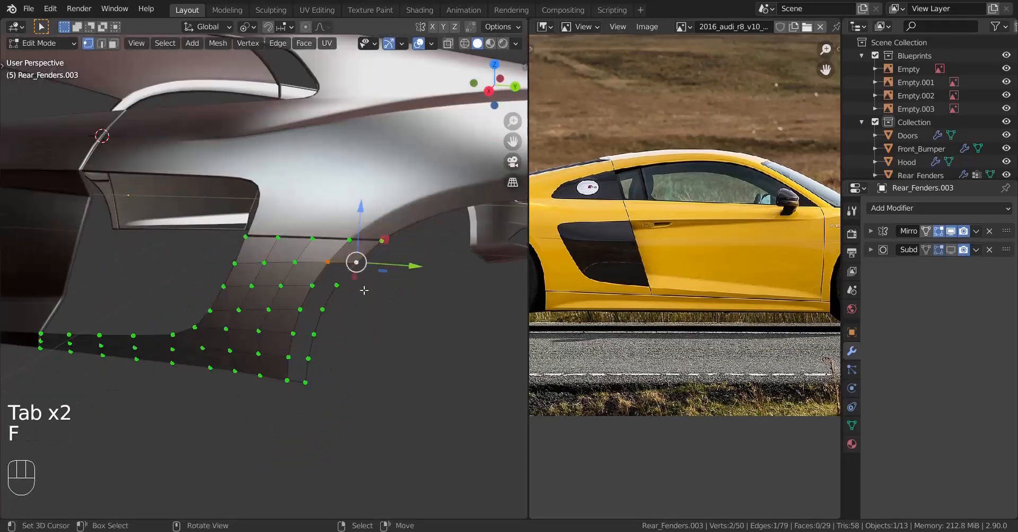
{"action": "key", "text": "f"}
{"action": "key", "text": "f"}
{"action": "key", "text": "f"}
{"action": "key", "text": "f"}
Return to Object Mode and apply smooth shading to the lower fender panel.
{"action": "key", "text": "Tab"}
{"action": "mouse_move", "coordinate": [289, 331]}
{"action": "middle_mouse_down"}
{"action": "mouse_move", "coordinate": [328, 317]}
{"action": "mouse_move", "coordinate": [215, 285]}
{"action": "mouse_move", "coordinate": [303, 325]}
{"action": "mouse_move", "coordinate": [225, 332]}
{"action": "mouse_move", "coordinate": [234, 310]}
{"action": "mouse_move", "coordinate": [281, 317]}
{"action": "middle_mouse_up"}
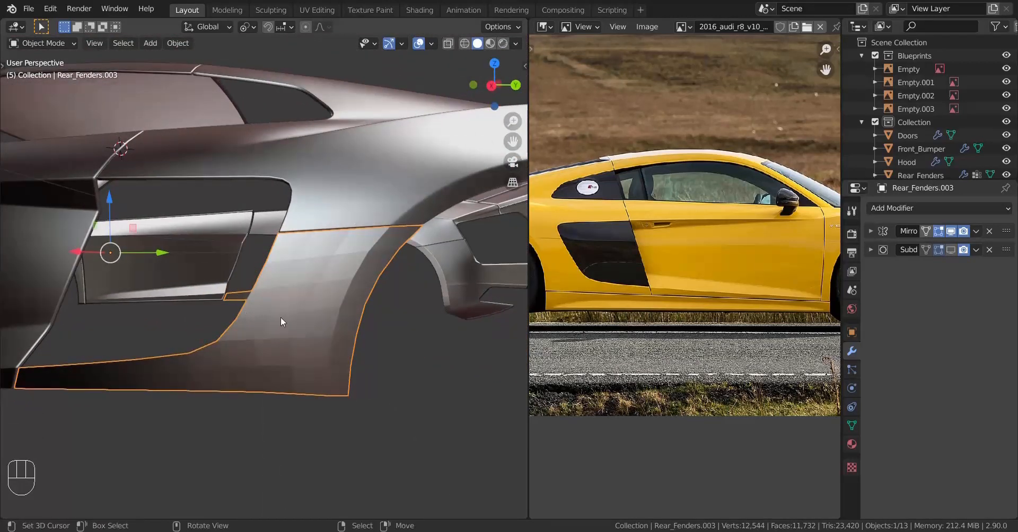
{"action": "left_click", "coordinate": [171, 44]}
{"action": "left_click", "coordinate": [228, 309]}
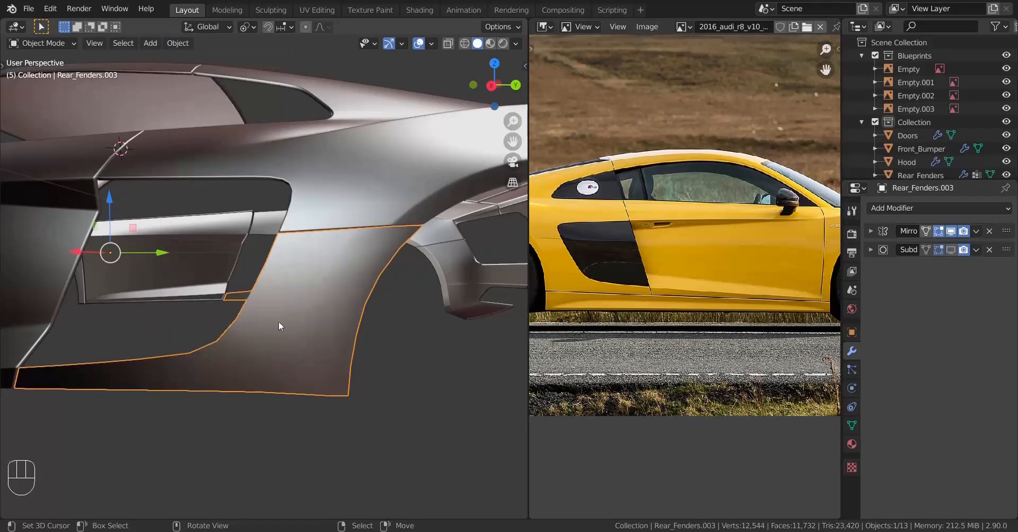
Add a loop cut on the intake side of the inner arch row, slid about 0.87 towards that row.
{"action": "mouse_move", "coordinate": [278, 321]}
{"action": "middle_mouse_down"}
{"action": "mouse_move", "coordinate": [246, 332]}
{"action": "mouse_move", "coordinate": [297, 332]}
{"action": "mouse_move", "coordinate": [275, 305]}
{"action": "middle_mouse_up"}
{"action": "key", "text": "Tab"}
{"action": "scroll", "coordinate": [278, 303], "scroll_direction": "up", "scroll_amount": 3}
{"action": "middle_click_drag", "start_coordinate": [278, 303], "coordinate": [281, 265]}
{"action": "key", "text": "ctrl+r"}
{"action": "left_click", "coordinate": [273, 278]}
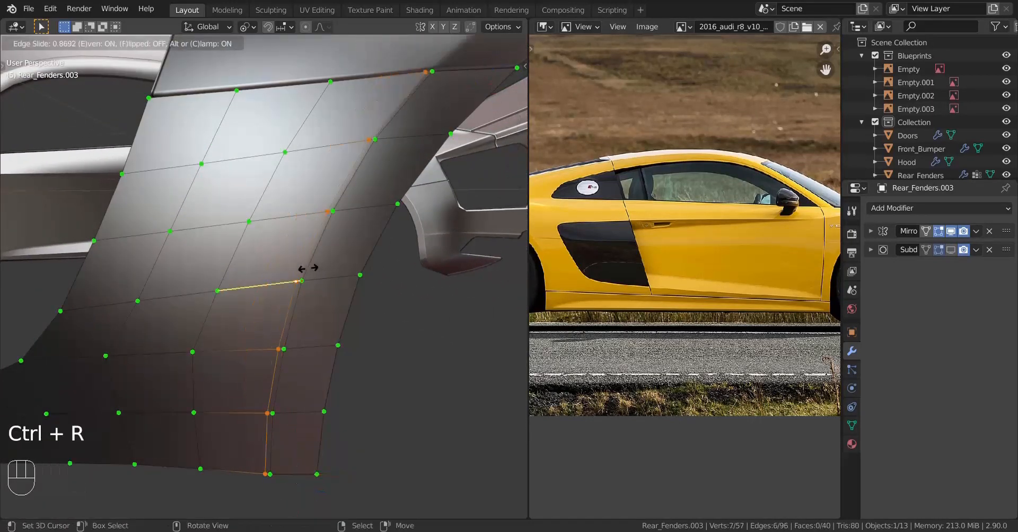
{"action": "left_click", "coordinate": [307, 269]}
Edit both fender panels together and edge-slide the new support loop to line up with the upper fender's matching loop.
{"action": "key", "text": "Tab"}
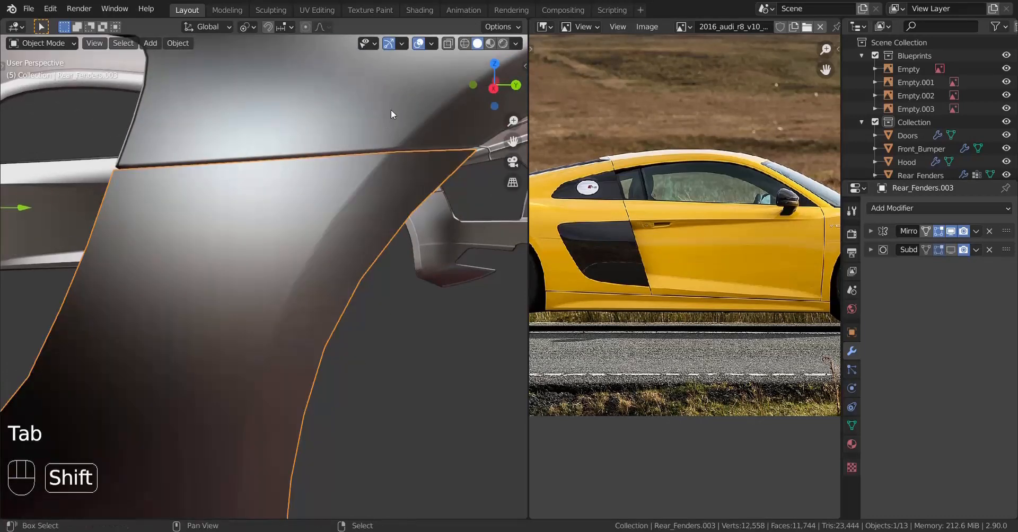
{"action": "left_click", "coordinate": [390, 109], "text": "shift"}
{"action": "key", "text": "Tab"}
{"action": "middle_click_drag", "start_coordinate": [371, 192], "coordinate": [259, 310], "text": "shift"}
{"action": "scroll", "coordinate": [260, 311], "scroll_direction": "up", "scroll_amount": 5}
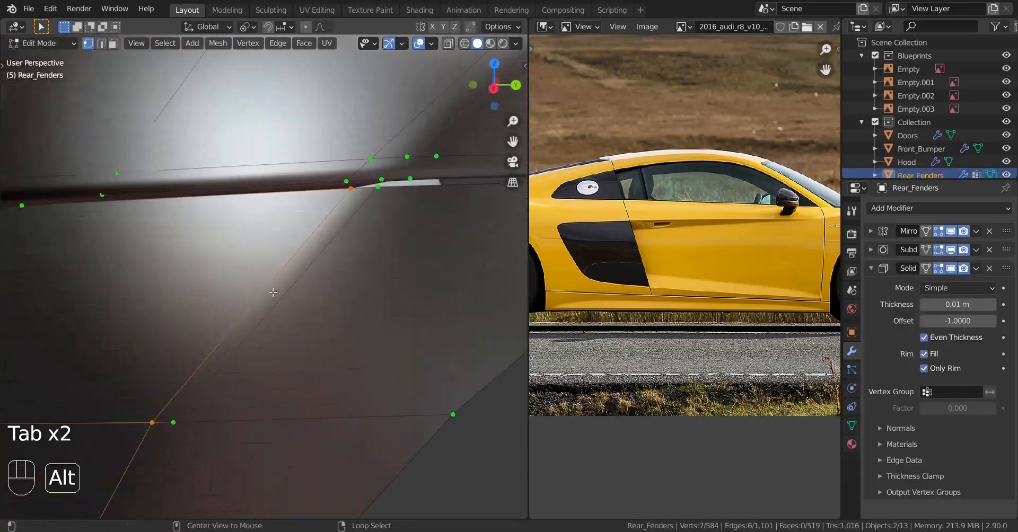
{"action": "key", "text": "g"}
{"action": "key", "text": "g"}
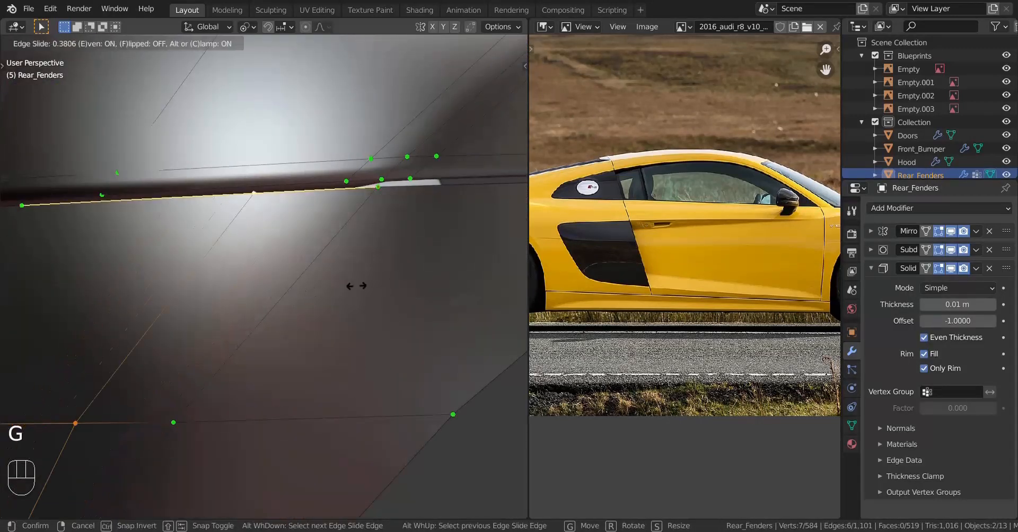
{"action": "left_click", "coordinate": [423, 235]}
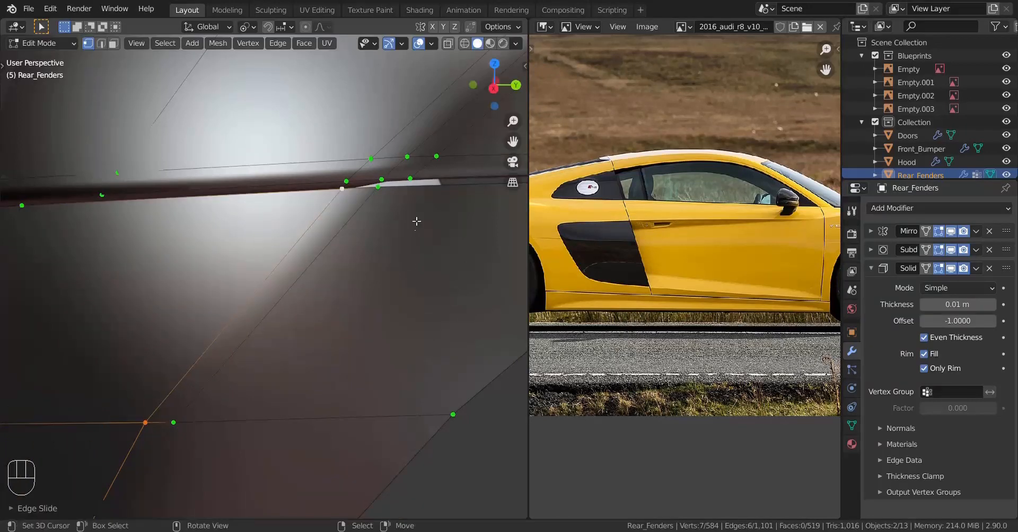
Add a second support loop on the wheel-arch side of the inner arch row, slid close to it, and leave mesh editing.
{"action": "key", "text": "ctrl+r"}
{"action": "left_click", "coordinate": [307, 220]}
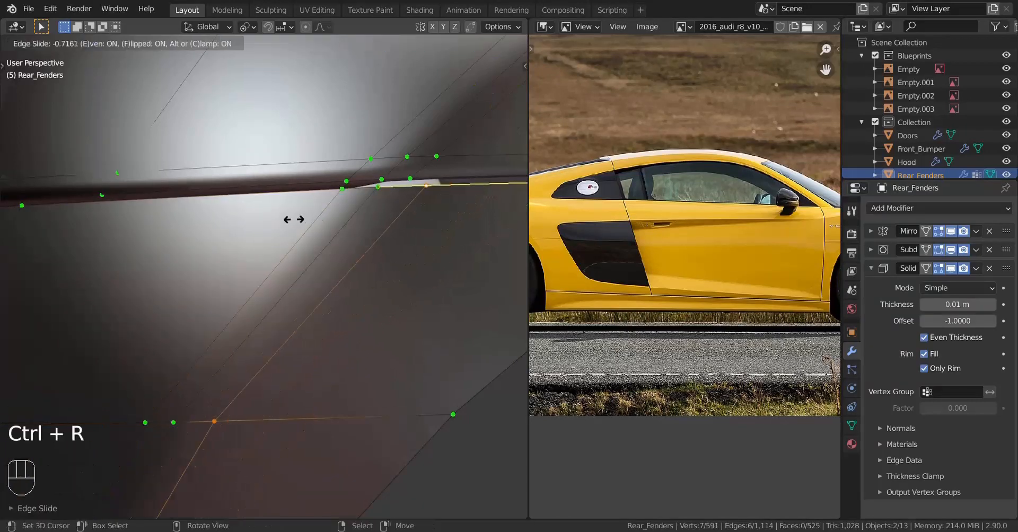
{"action": "key", "text": "shift"}
{"action": "left_click", "coordinate": [208, 219]}
{"action": "key", "text": "Tab"}
{"action": "scroll", "coordinate": [250, 239], "scroll_direction": "down", "scroll_amount": 8}
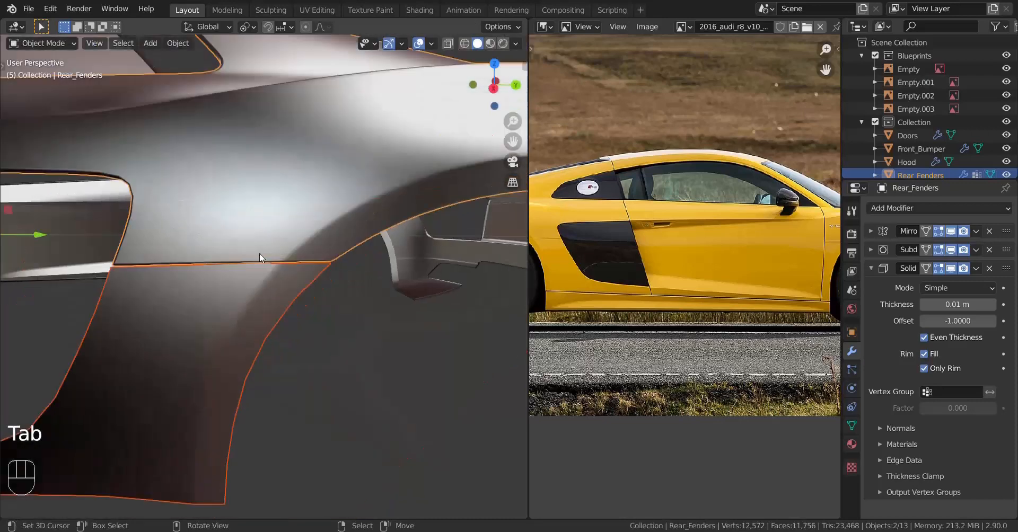
Deselect everything and examine how the upper and lower fender surfaces flow together.
{"action": "middle_click_drag", "start_coordinate": [259, 253], "coordinate": [235, 288], "text": "shift"}
{"action": "key", "text": "a"}
{"action": "key", "text": "a"}
{"action": "key", "text": "a"}
{"action": "scroll", "coordinate": [325, 228], "scroll_direction": "down", "scroll_amount": 2}
{"action": "scroll", "coordinate": [303, 292], "scroll_direction": "up", "scroll_amount": 2}
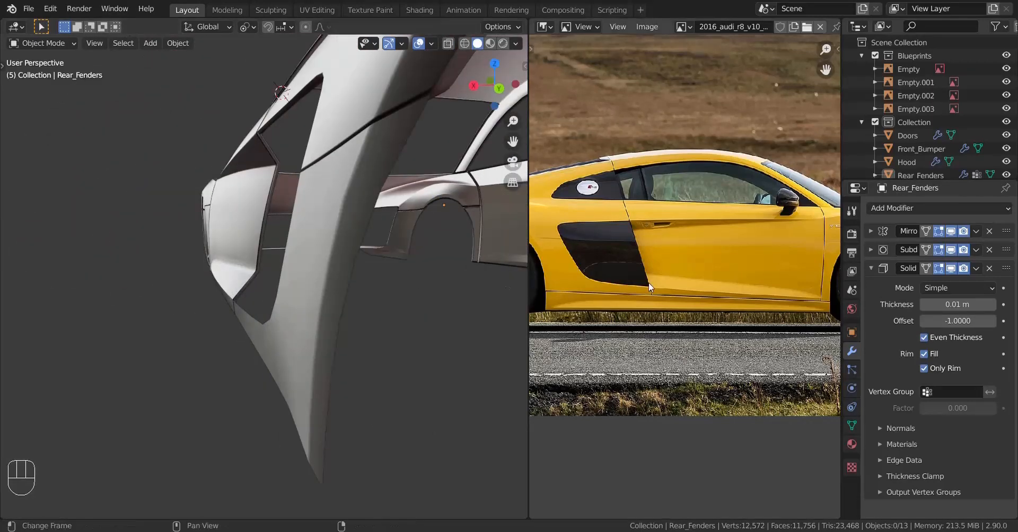
Reopen only the lower fender panel for editing and select the vertex path along the sill's bottom edge towards its front tip.
{"action": "key", "text": "Tab"}
{"action": "middle_click_drag", "start_coordinate": [320, 375], "coordinate": [297, 342], "text": "shift"}
{"action": "middle_click_drag", "start_coordinate": [297, 342], "coordinate": [315, 389]}
{"action": "key", "text": "Tab"}
{"action": "left_click", "coordinate": [341, 338]}
{"action": "key", "text": "Tab"}
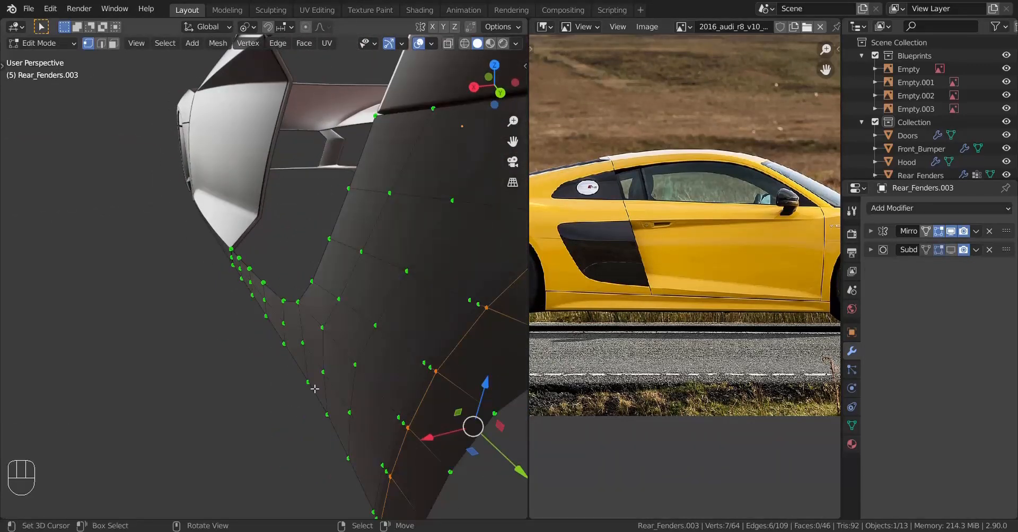
{"action": "left_click", "coordinate": [239, 258], "text": "ctrl"}
{"action": "middle_click_drag", "start_coordinate": [239, 259], "coordinate": [231, 292]}
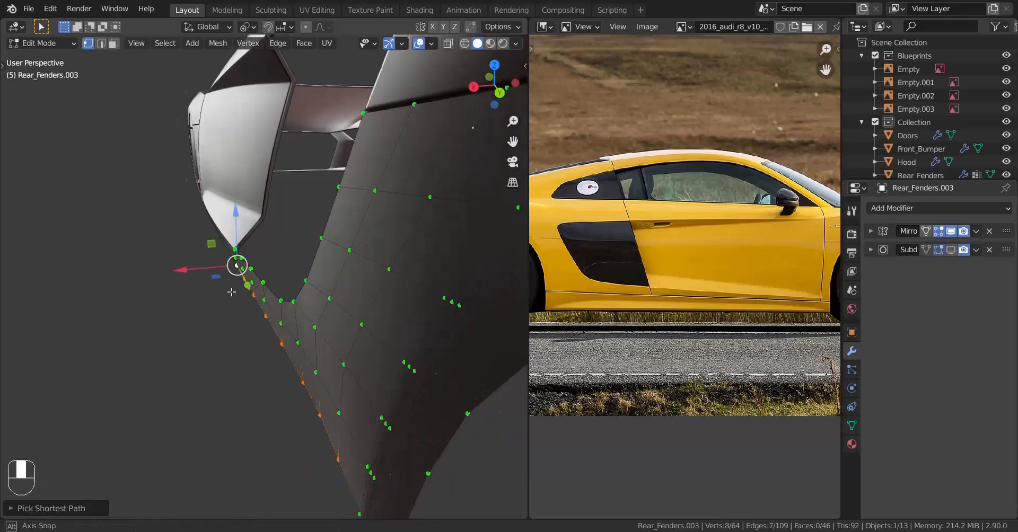
{"action": "middle_click_drag", "start_coordinate": [384, 413], "coordinate": [392, 399]}
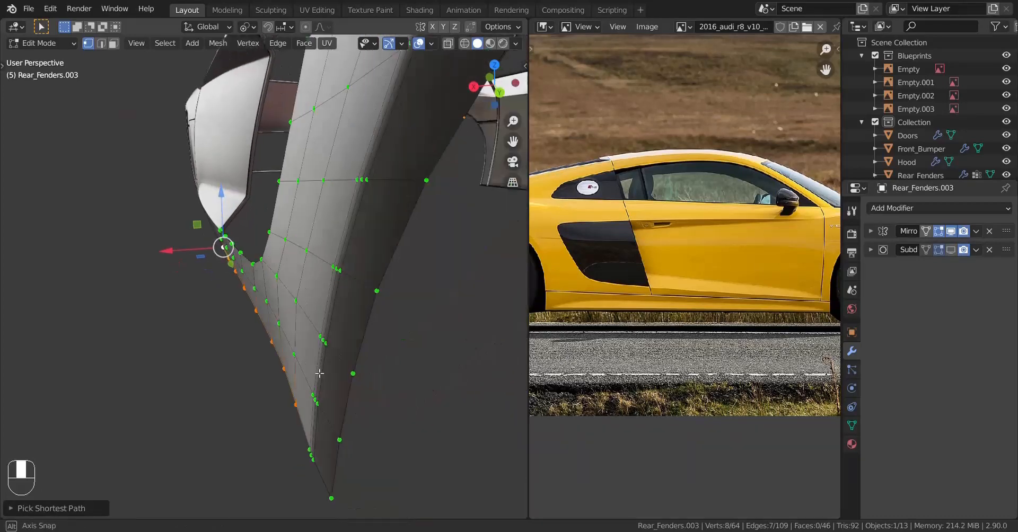
{"action": "key", "text": "s"}
{"action": "key", "text": "x"}
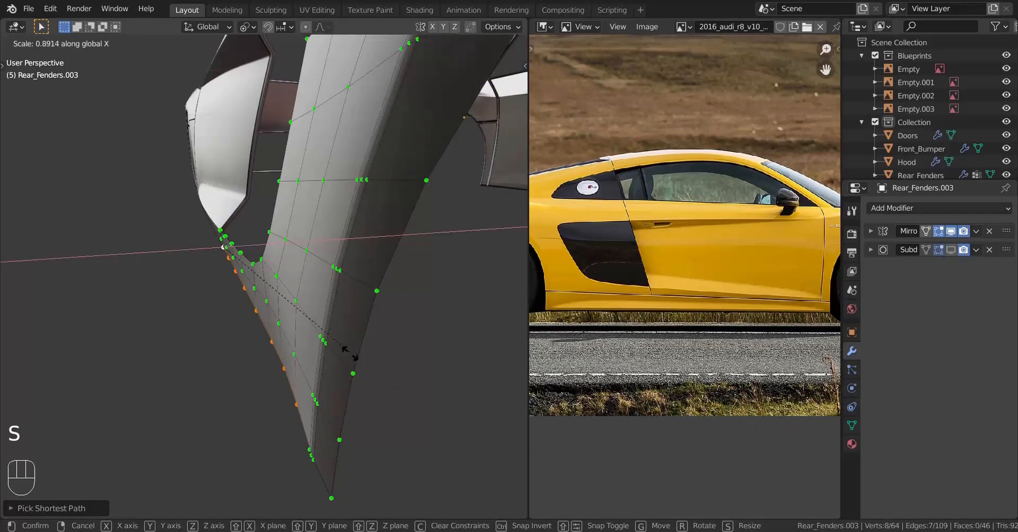
{"action": "left_click", "coordinate": [391, 424]}
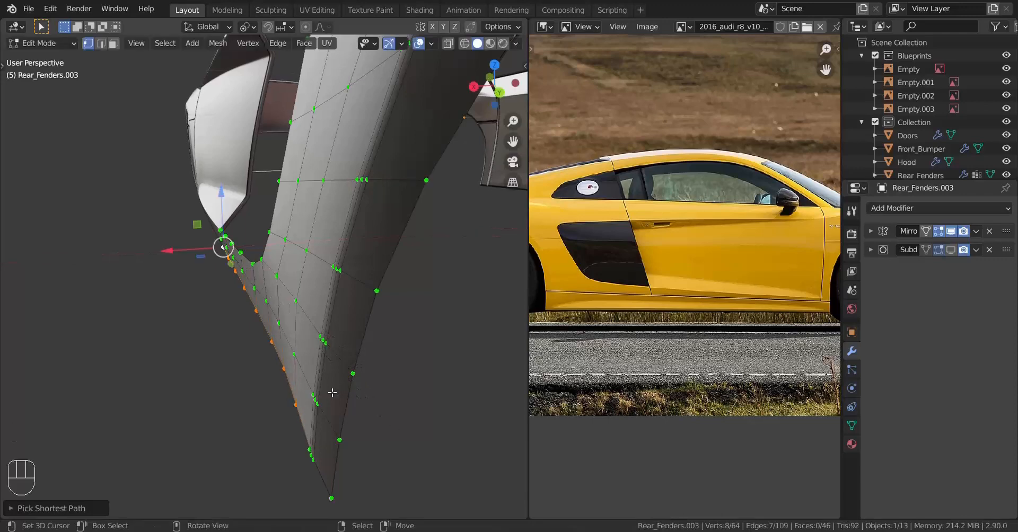
Scale the sill's bottom-edge vertices up along X in two passes, dropping the rearmost selected vertex before each pass.
{"action": "left_click", "coordinate": [296, 405], "text": "shift"}
{"action": "key", "text": "s"}
{"action": "key", "text": "x"}
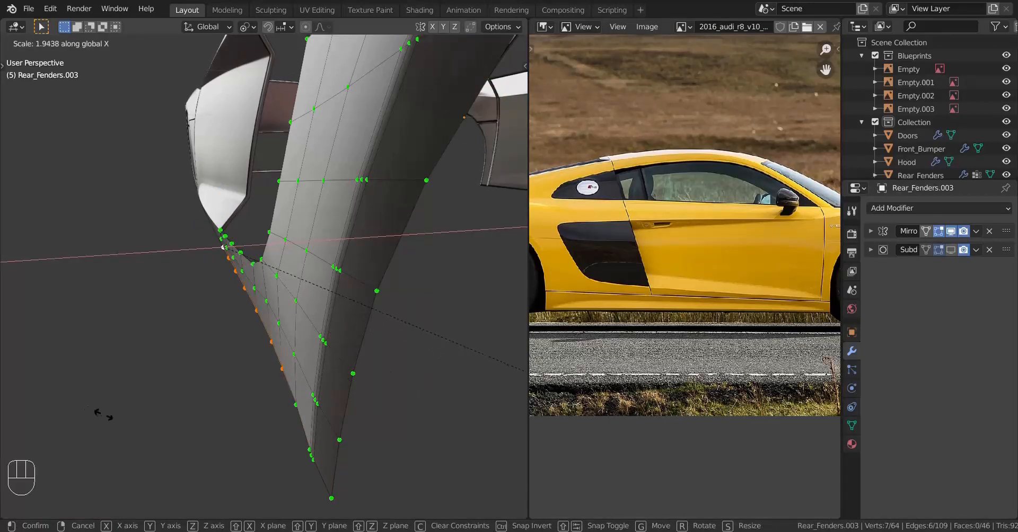
{"action": "left_click", "coordinate": [86, 390]}
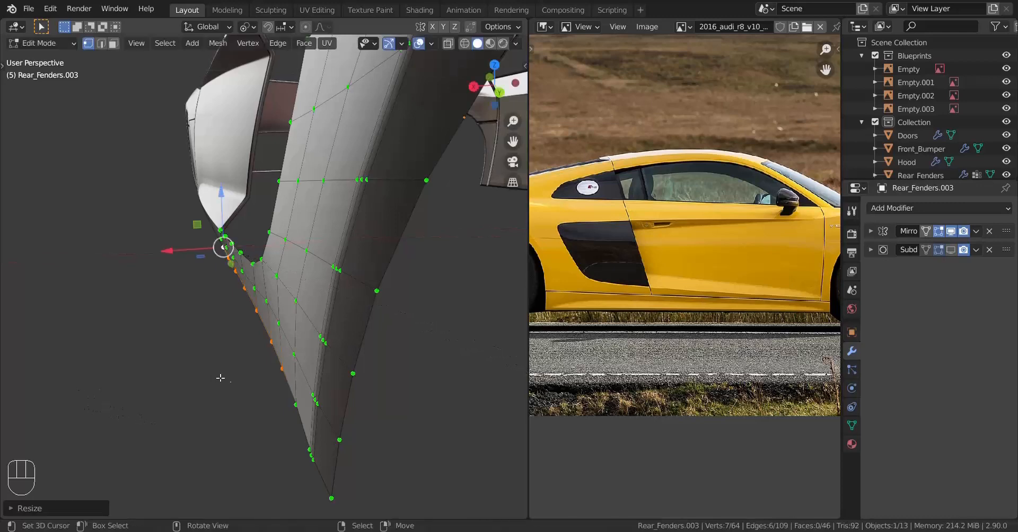
{"action": "left_click", "coordinate": [225, 246], "text": "shift"}
{"action": "key", "text": "s"}
{"action": "key", "text": "x"}
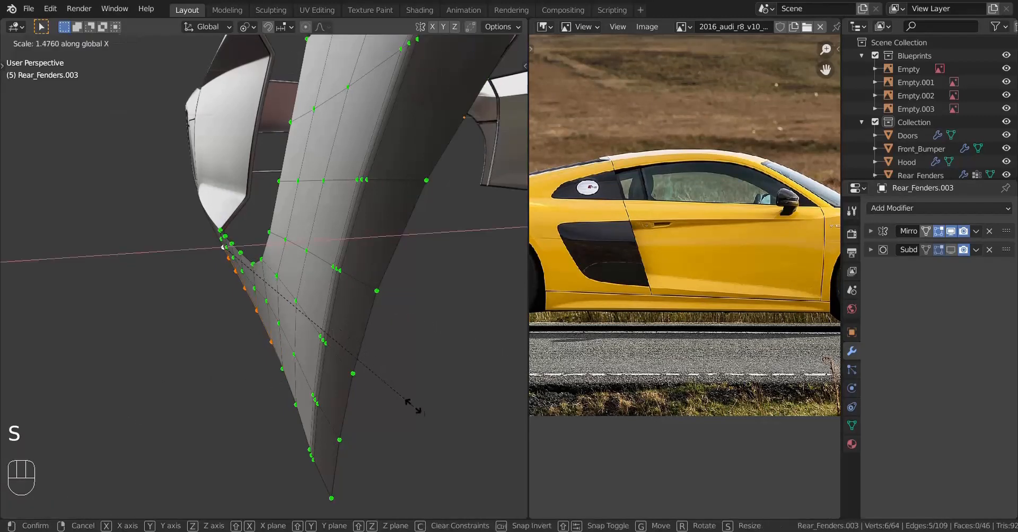
{"action": "left_click", "coordinate": [455, 445]}
Leave mesh editing, check the panel with nothing selected, and select it in the right orthographic view over the blueprint.
{"action": "key", "text": "Tab"}
{"action": "middle_click_drag", "start_coordinate": [129, 364], "coordinate": [301, 340]}
{"action": "key", "text": "a"}
{"action": "key", "text": "a"}
{"action": "key", "text": "a"}
{"action": "middle_click_drag", "start_coordinate": [300, 339], "coordinate": [259, 360], "text": "shift"}
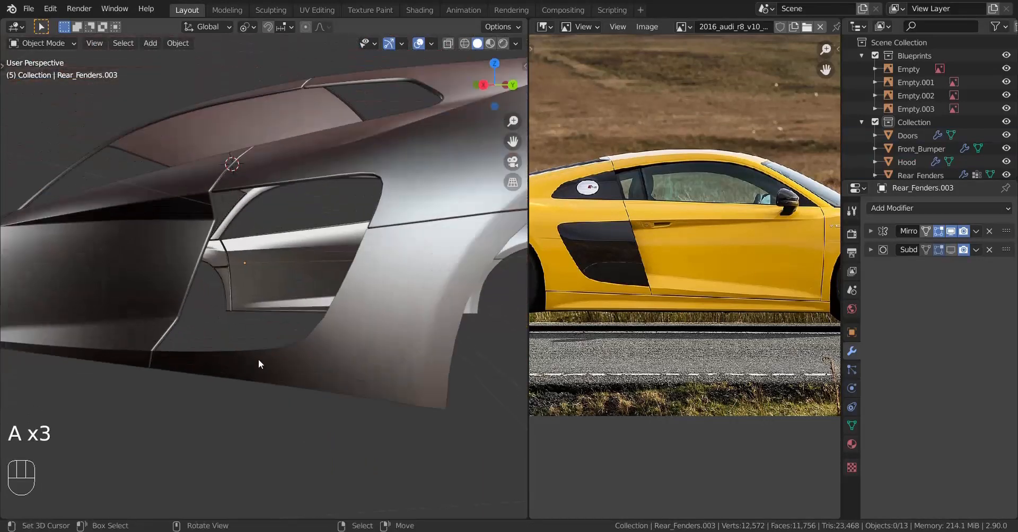
{"action": "right_click", "coordinate": [258, 359]}
{"action": "key", "text": "KP_3"}
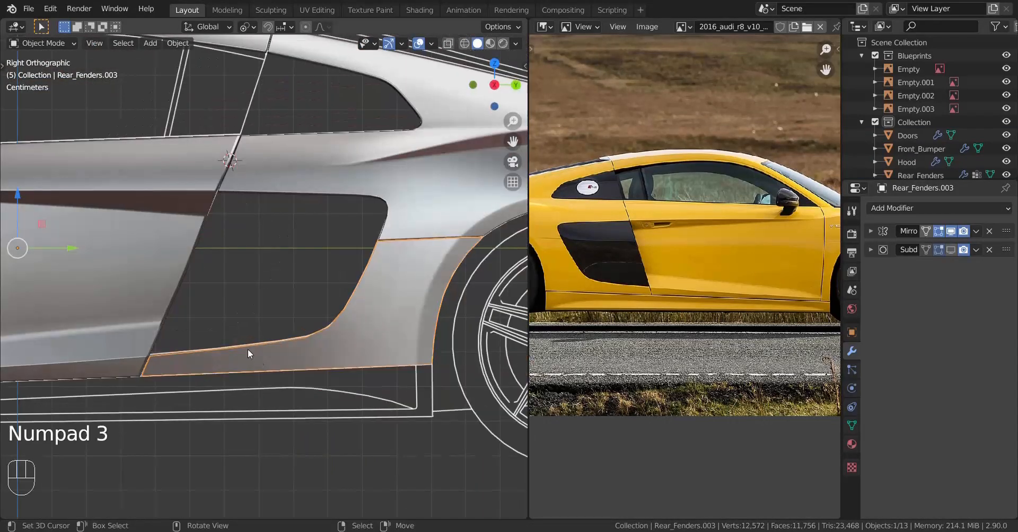
Duplicate the lower fender panel's bottom edge loop in place and separate the copy into its own object.
{"action": "scroll", "coordinate": [244, 350], "scroll_direction": "down", "scroll_amount": 3}
{"action": "middle_click_drag", "start_coordinate": [150, 357], "coordinate": [254, 346], "text": "shift"}
{"action": "key", "text": "Tab"}
{"action": "scroll", "coordinate": [354, 331], "scroll_direction": "up", "scroll_amount": 4}
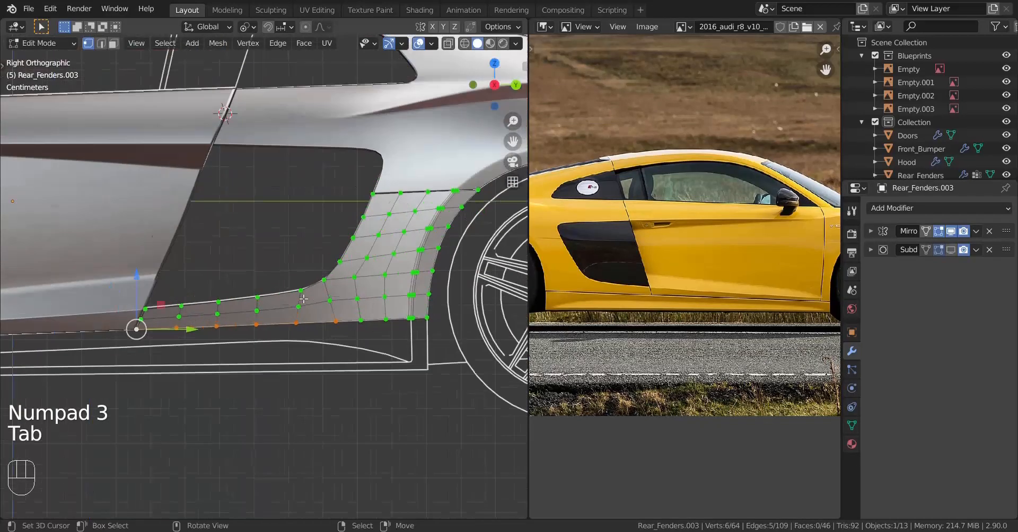
{"action": "right_click", "coordinate": [340, 336], "text": "alt"}
{"action": "scroll", "coordinate": [341, 336], "scroll_direction": "down", "scroll_amount": 3}
{"action": "middle_click_drag", "start_coordinate": [166, 379], "coordinate": [224, 376], "text": "shift"}
{"action": "scroll", "coordinate": [262, 348], "scroll_direction": "up", "scroll_amount": 3}
{"action": "middle_click_drag", "start_coordinate": [265, 352], "coordinate": [226, 356], "text": "shift"}
{"action": "scroll", "coordinate": [242, 326], "scroll_direction": "up", "scroll_amount": 6}
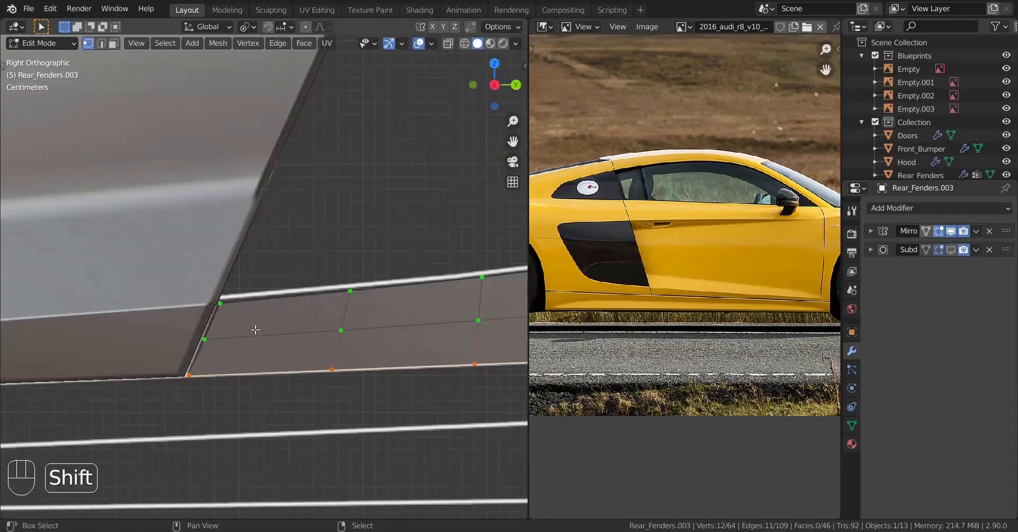
{"action": "key", "text": "shift+d"}
{"action": "right_click", "coordinate": [255, 329]}
{"action": "key", "text": "p"}
{"action": "left_click", "coordinate": [253, 328]}
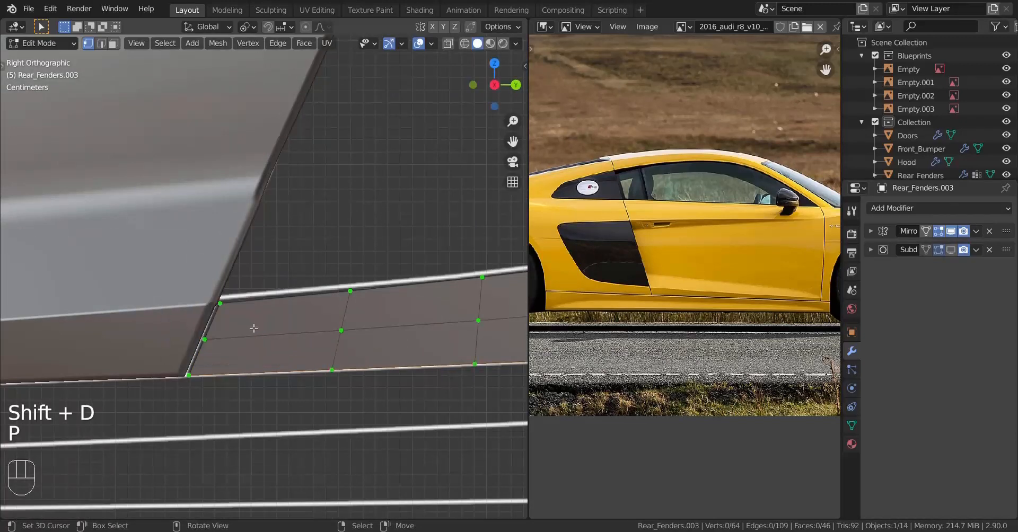
Open the door mesh, duplicate its bottom edge loop in place and separate the copy into its own object.
{"action": "middle_click_drag", "start_coordinate": [280, 332], "coordinate": [419, 313], "text": "shift"}
{"action": "scroll", "coordinate": [290, 327], "scroll_direction": "up", "scroll_amount": 2}
{"action": "key", "text": "Tab"}
{"action": "right_click", "coordinate": [289, 327]}
{"action": "scroll", "coordinate": [254, 270], "scroll_direction": "up", "scroll_amount": 4}
{"action": "key", "text": "Tab"}
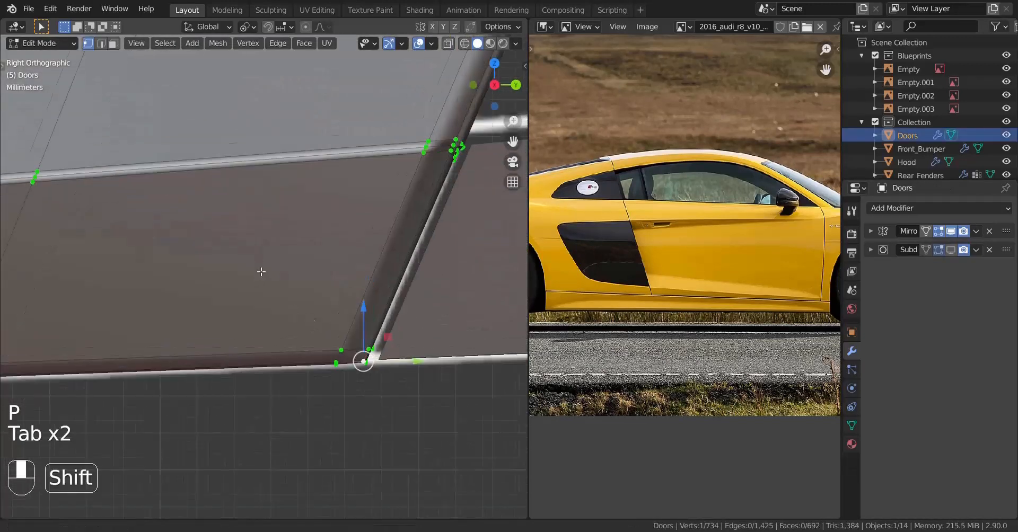
{"action": "middle_click_drag", "start_coordinate": [261, 270], "coordinate": [215, 239], "text": "shift"}
{"action": "scroll", "coordinate": [292, 331], "scroll_direction": "up", "scroll_amount": 5}
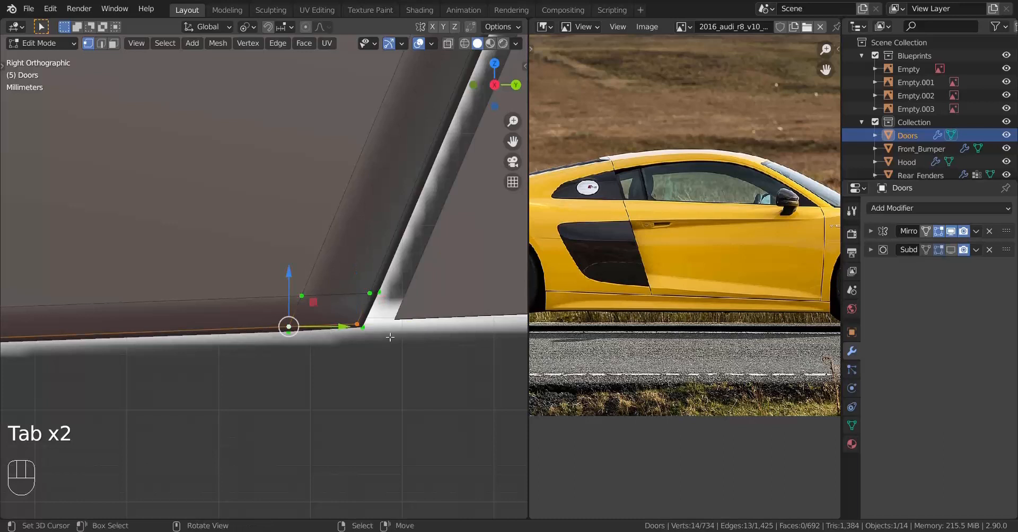
{"action": "scroll", "coordinate": [384, 336], "scroll_direction": "down", "scroll_amount": 4}
{"action": "key", "text": "shift+d"}
{"action": "right_click", "coordinate": [367, 331]}
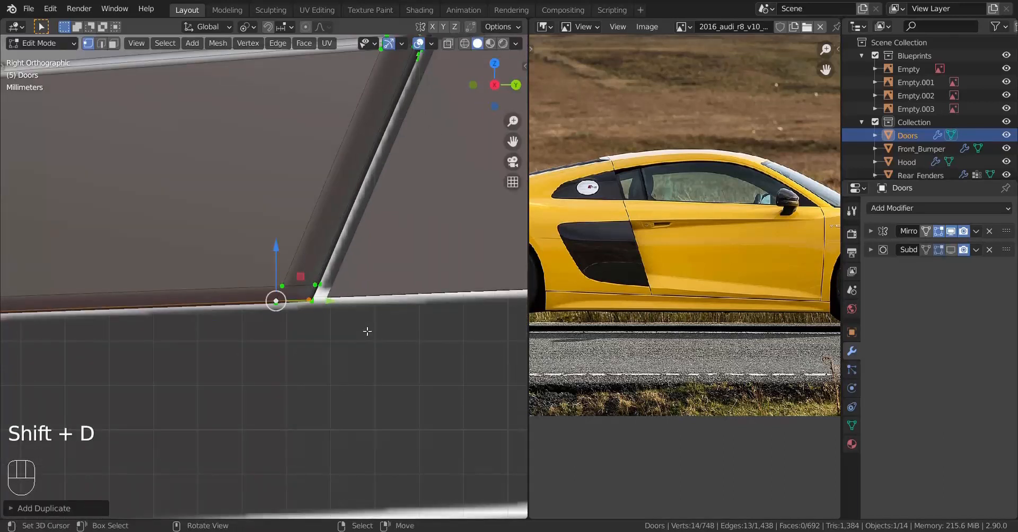
{"action": "key", "text": "p"}
{"action": "left_click", "coordinate": [355, 327]}
{"action": "key", "text": "Tab"}
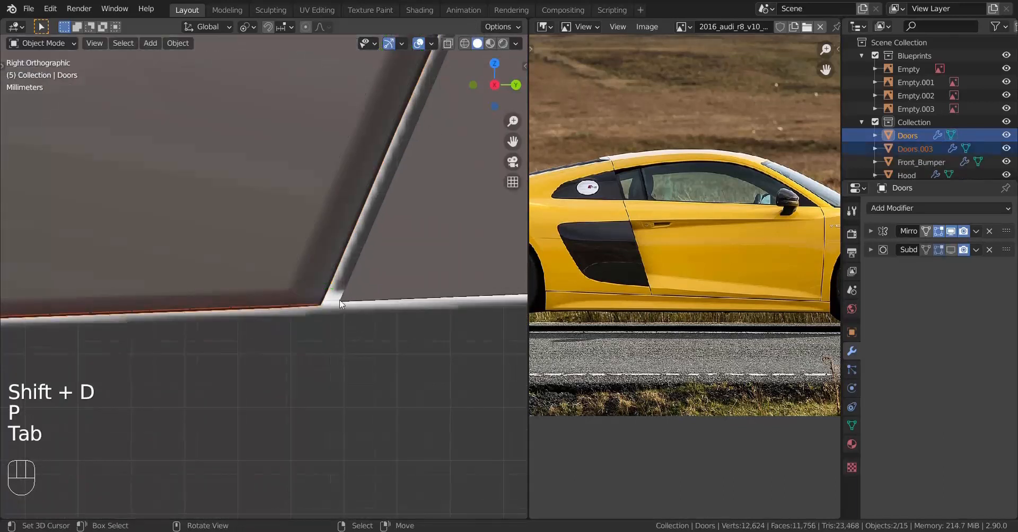
Join the separated door edge into the separated fender edge object and open the combined strip for editing.
{"action": "left_click", "coordinate": [254, 304]}
{"action": "middle_click_drag", "start_coordinate": [272, 313], "coordinate": [222, 301], "text": "shift"}
{"action": "scroll", "coordinate": [250, 303], "scroll_direction": "up", "scroll_amount": 3}
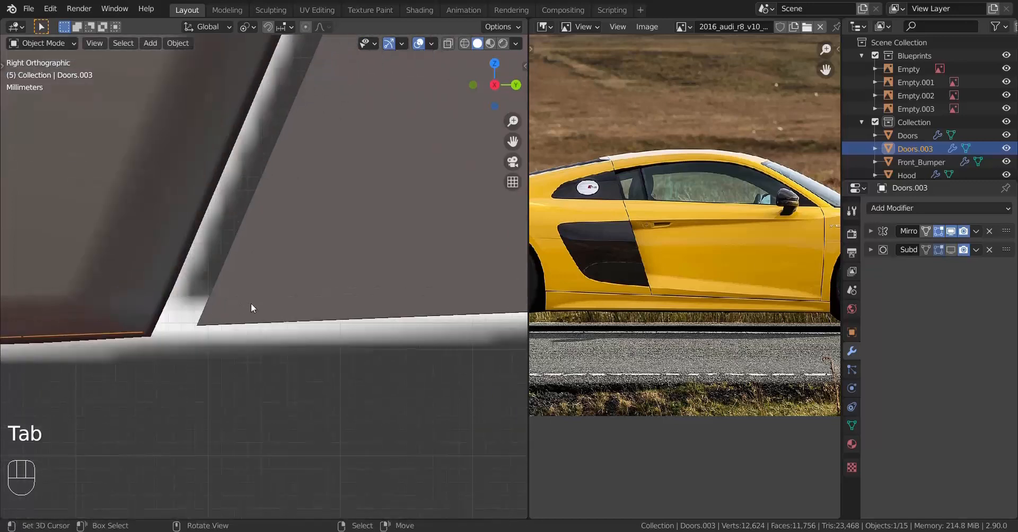
{"action": "left_click", "coordinate": [250, 324], "text": "shift"}
{"action": "scroll", "coordinate": [250, 325], "scroll_direction": "down", "scroll_amount": 3}
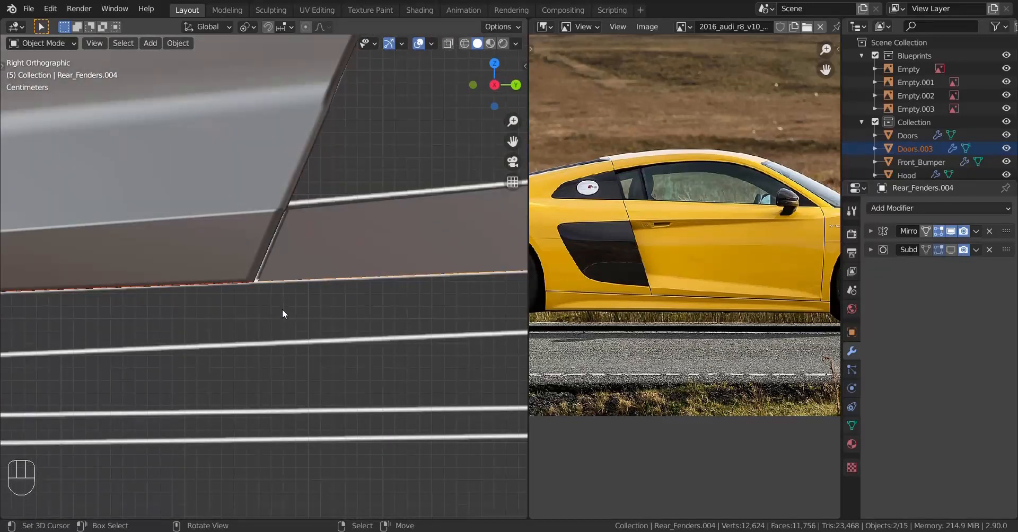
{"action": "key", "text": "g"}
{"action": "left_click", "coordinate": [253, 392]}
{"action": "key", "text": "ctrl+j"}
{"action": "key", "text": "Tab"}
{"action": "scroll", "coordinate": [253, 364], "scroll_direction": "up", "scroll_amount": 2}
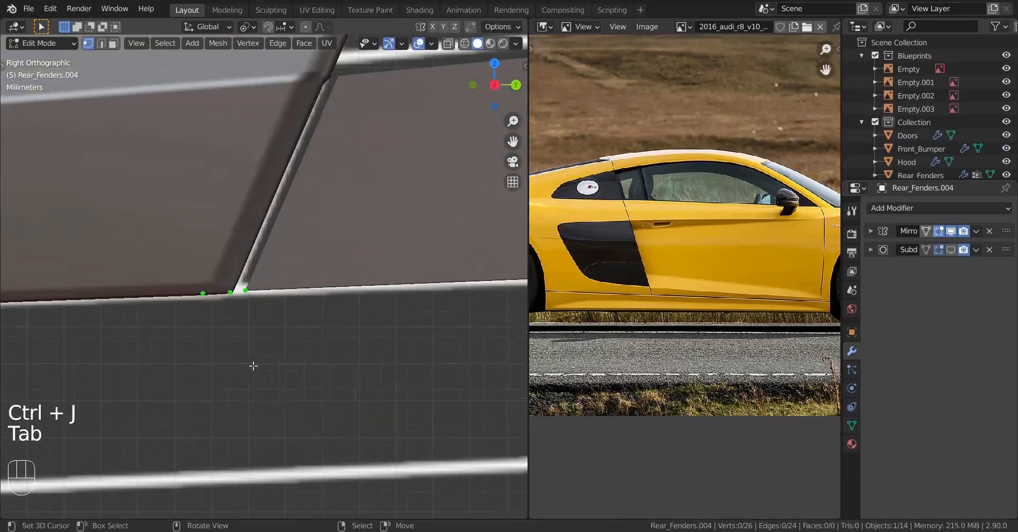
Select only the fender portion of the strip and nudge it down slightly to line up with the door portion.
{"action": "key", "text": "a"}
{"action": "key", "text": "a"}
{"action": "key", "text": "a"}
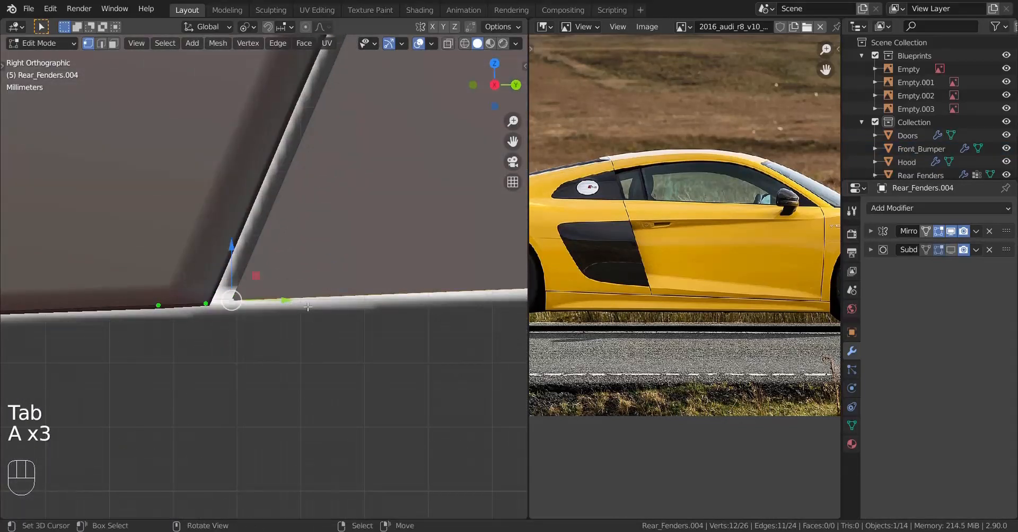
{"action": "scroll", "coordinate": [284, 306], "scroll_direction": "up", "scroll_amount": 3}
{"action": "key", "text": "g"}
{"action": "key", "text": "shift"}
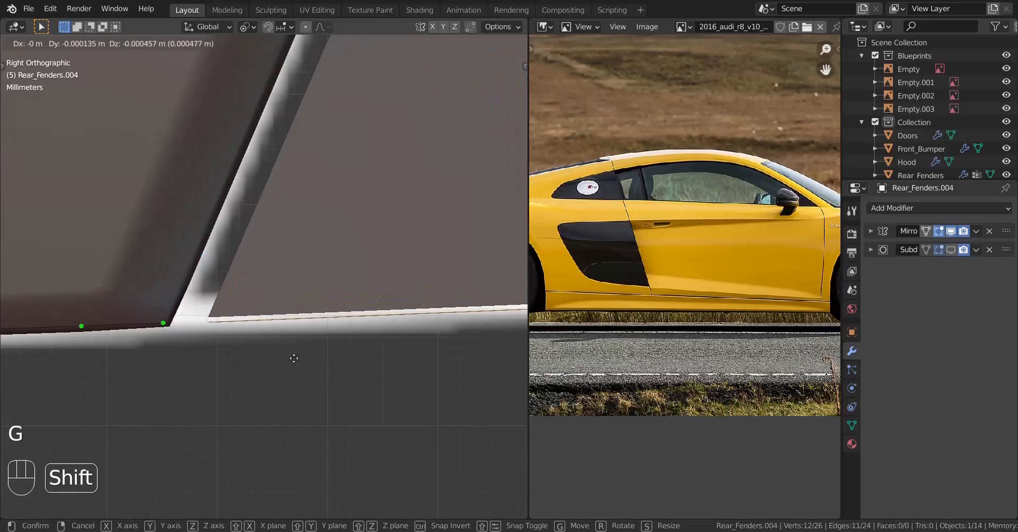
{"action": "left_click", "coordinate": [292, 352]}
Select the whole strip and move it down about 1.2 mm so it sits just below the panels.
{"action": "key", "text": "a"}
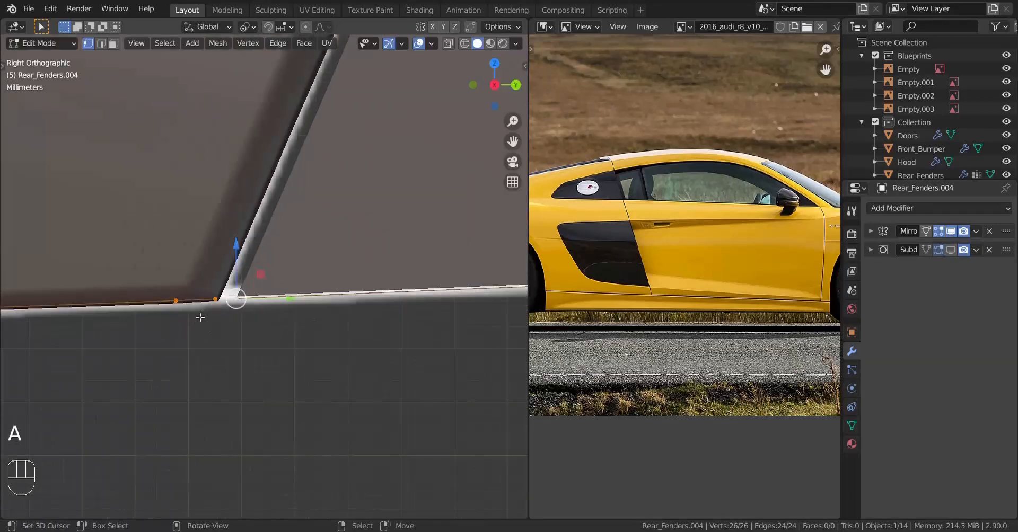
{"action": "scroll", "coordinate": [193, 319], "scroll_direction": "down", "scroll_amount": 5}
{"action": "middle_click_drag", "start_coordinate": [179, 320], "coordinate": [297, 327], "text": "shift"}
{"action": "scroll", "coordinate": [345, 327], "scroll_direction": "up", "scroll_amount": 4}
{"action": "middle_click_drag", "start_coordinate": [392, 325], "coordinate": [197, 313], "text": "shift"}
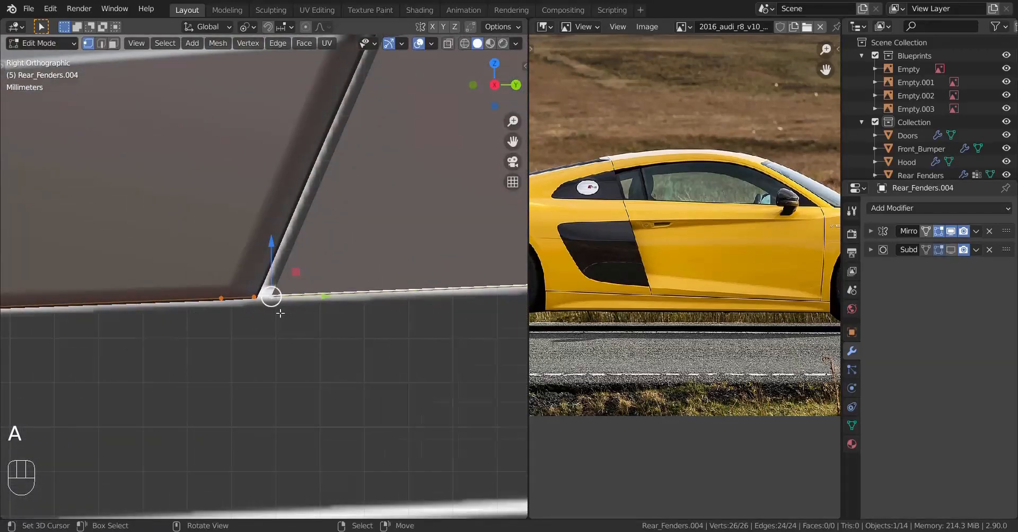
{"action": "scroll", "coordinate": [280, 313], "scroll_direction": "down", "scroll_amount": 2}
{"action": "scroll", "coordinate": [281, 312], "scroll_direction": "up", "scroll_amount": 5}
{"action": "key", "text": "g"}
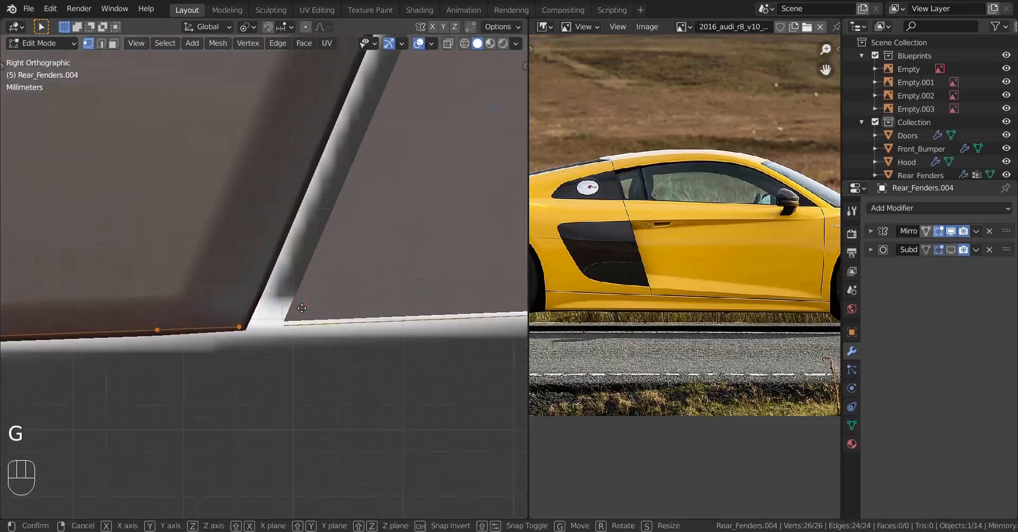
{"action": "key", "text": "shift"}
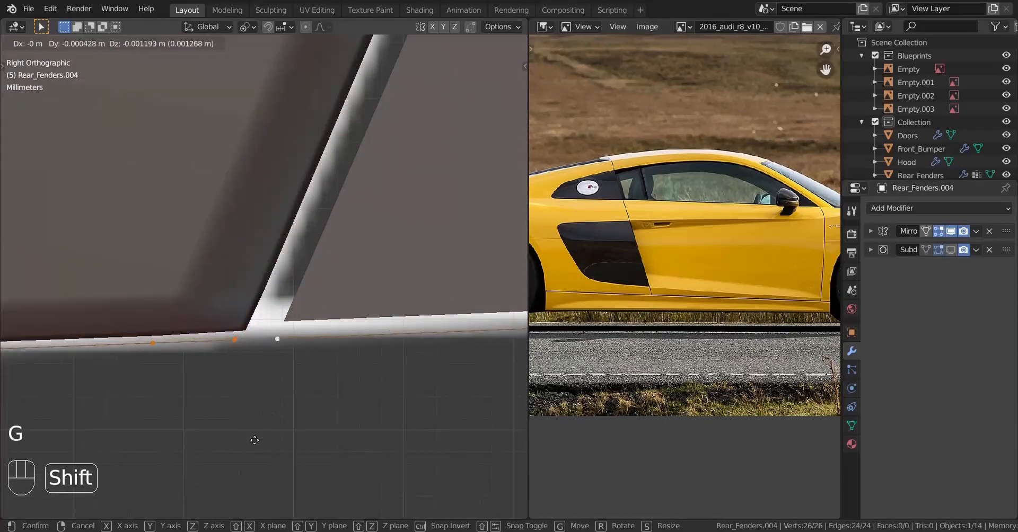
{"action": "left_click", "coordinate": [255, 440]}
Merge the two end vertices at the door and fender joint with At Last, and raise the merged vertex slightly.
{"action": "scroll", "coordinate": [300, 354], "scroll_direction": "down", "scroll_amount": 4}
{"action": "middle_click_drag", "start_coordinate": [301, 353], "coordinate": [326, 326], "text": "shift"}
{"action": "scroll", "coordinate": [313, 318], "scroll_direction": "up", "scroll_amount": 3}
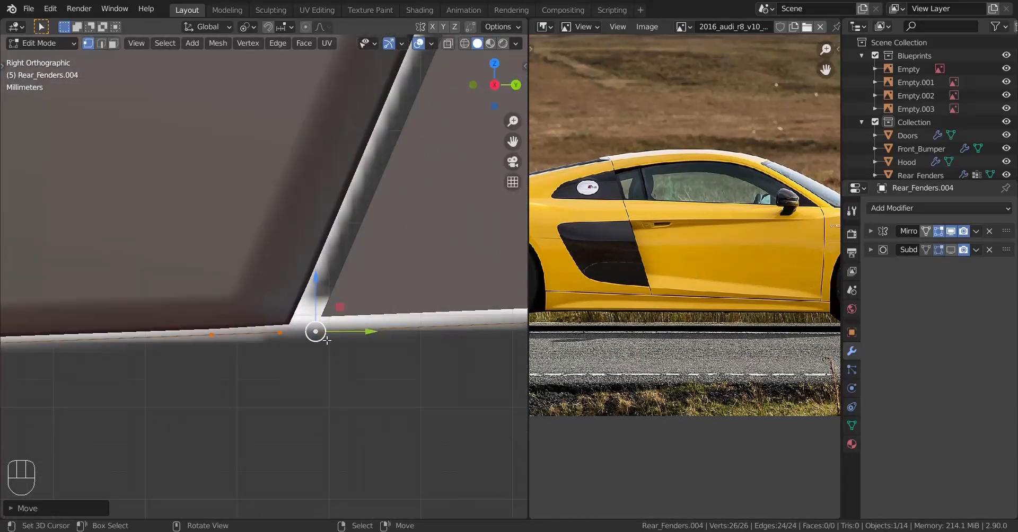
{"action": "right_click", "coordinate": [327, 341]}
{"action": "right_click", "coordinate": [281, 345], "text": "shift"}
{"action": "key", "text": "m"}
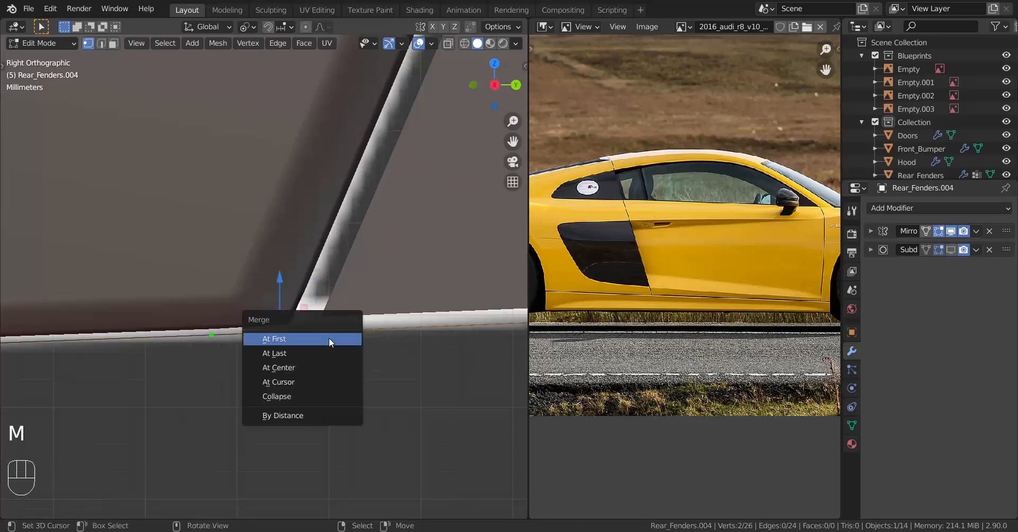
{"action": "left_click", "coordinate": [307, 355]}
{"action": "key", "text": "KP_Decimal"}
{"action": "scroll", "coordinate": [252, 353], "scroll_direction": "up", "scroll_amount": 4}
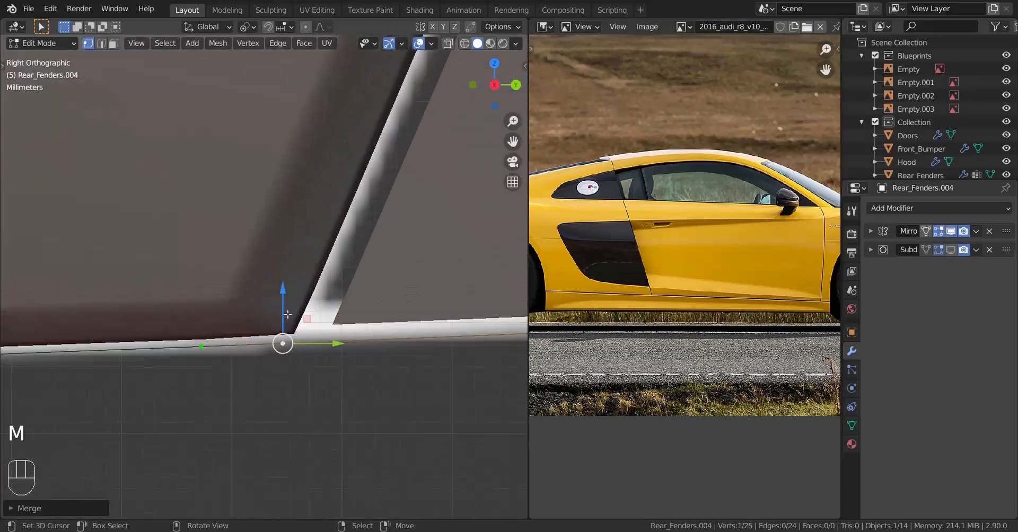
{"action": "left_click_drag", "start_coordinate": [283, 294], "coordinate": [282, 289], "text": "shift"}
Dissolve the strip vertex on the door side right beside the merged joint.
{"action": "right_click", "coordinate": [224, 345]}
{"action": "scroll", "coordinate": [224, 345], "scroll_direction": "down", "scroll_amount": 6}
{"action": "key", "text": "x"}
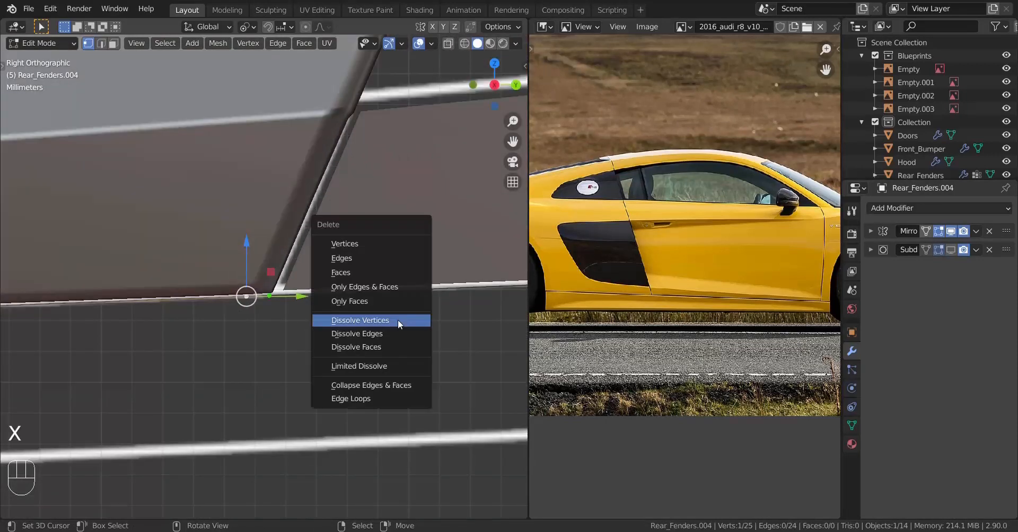
{"action": "left_click", "coordinate": [398, 324]}
Dissolve the two closely spaced strip vertices near the rear wheel arch end.
{"action": "scroll", "coordinate": [401, 322], "scroll_direction": "down", "scroll_amount": 8}
{"action": "middle_click_drag", "start_coordinate": [392, 289], "coordinate": [185, 293], "text": "shift"}
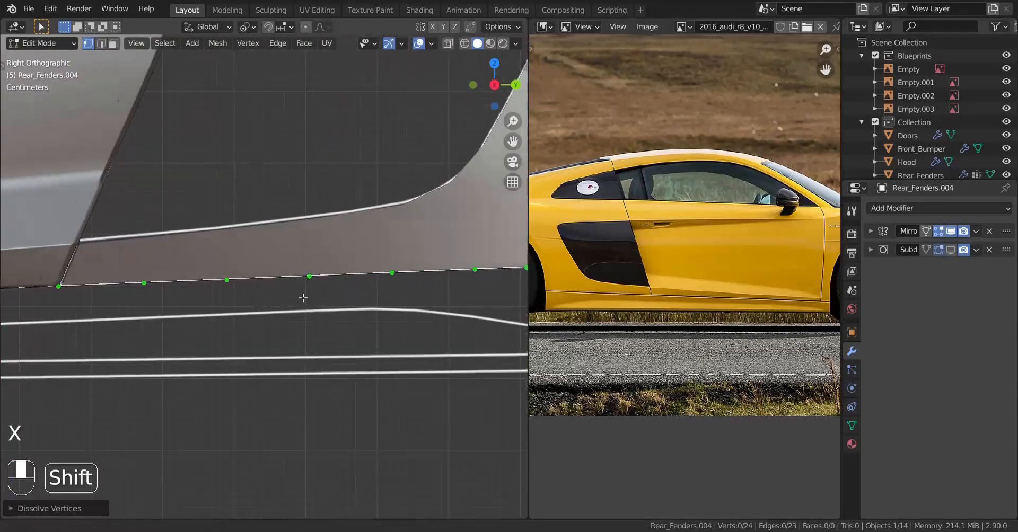
{"action": "middle_click_drag", "start_coordinate": [302, 295], "coordinate": [211, 309], "text": "shift"}
{"action": "scroll", "coordinate": [339, 273], "scroll_direction": "up", "scroll_amount": 6}
{"action": "left_click", "coordinate": [283, 334]}
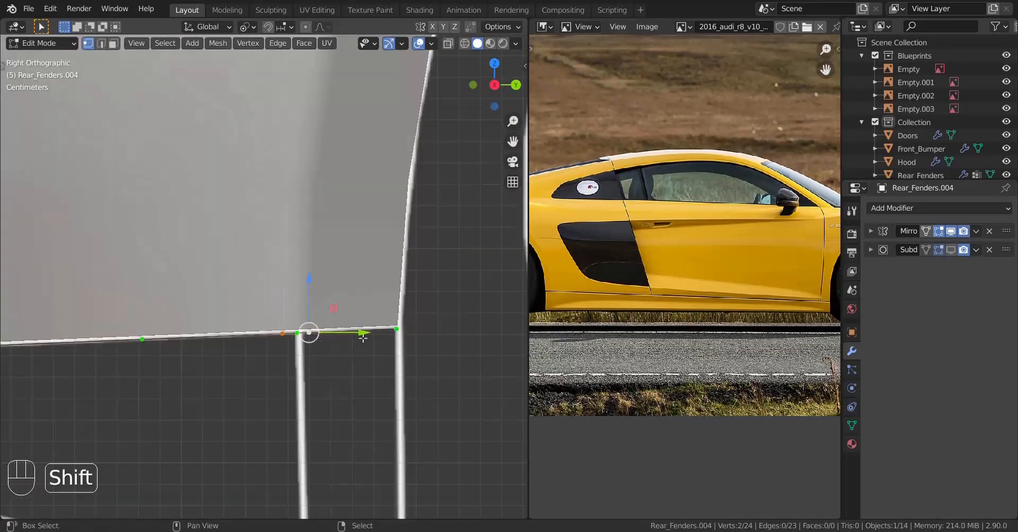
{"action": "key", "text": "x"}
{"action": "left_click", "coordinate": [362, 337]}
Check the strip's front end and open the side skirt piece between the front wheel and the door for editing.
{"action": "scroll", "coordinate": [265, 357], "scroll_direction": "down", "scroll_amount": 11}
{"action": "middle_click_drag", "start_coordinate": [118, 320], "coordinate": [417, 319], "text": "shift"}
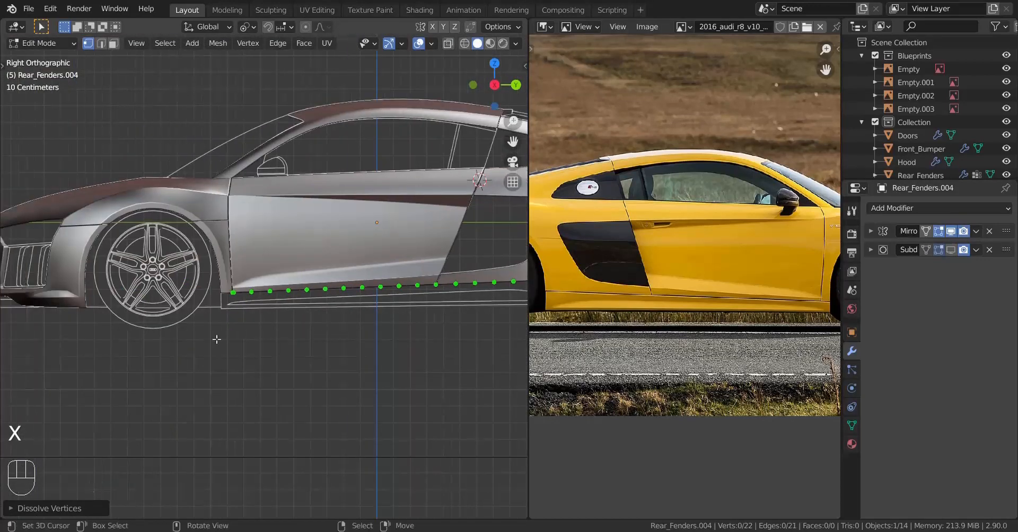
{"action": "scroll", "coordinate": [217, 339], "scroll_direction": "up", "scroll_amount": 5}
{"action": "middle_click_drag", "start_coordinate": [217, 339], "coordinate": [257, 321], "text": "shift"}
{"action": "scroll", "coordinate": [260, 335], "scroll_direction": "up", "scroll_amount": 10}
{"action": "scroll", "coordinate": [289, 346], "scroll_direction": "down", "scroll_amount": 2}
{"action": "scroll", "coordinate": [307, 336], "scroll_direction": "up", "scroll_amount": 2}
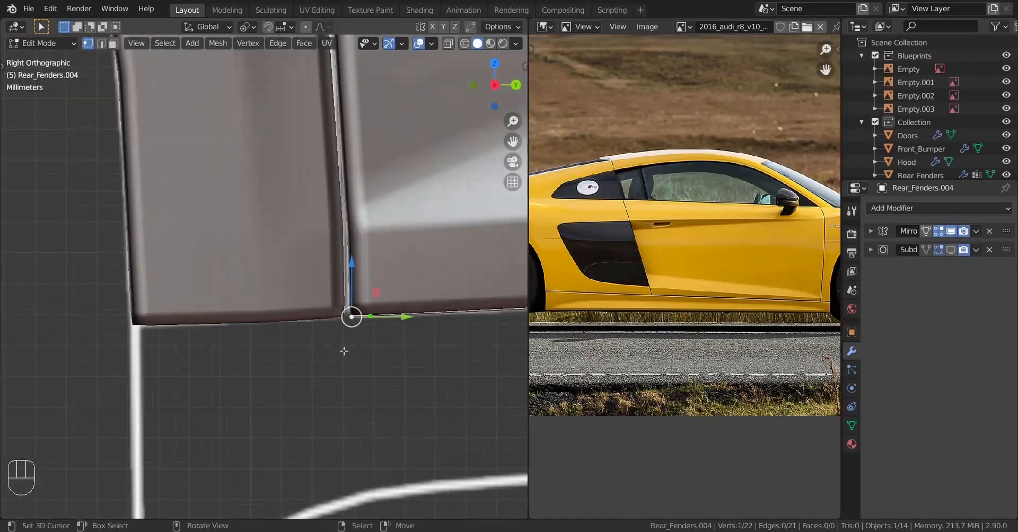
{"action": "key", "text": "Tab"}
{"action": "left_click", "coordinate": [304, 295]}
{"action": "key", "text": "Tab"}
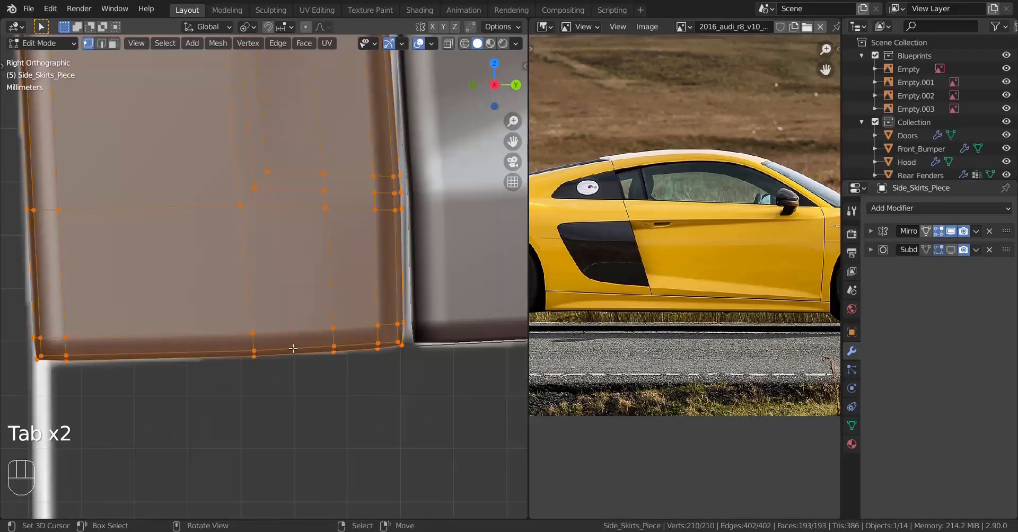
Duplicate the side skirt piece's bottom edge loop, lower the copy about 0.9 mm along Z and separate it into its own object.
{"action": "right_click", "coordinate": [291, 350], "text": "alt"}
{"action": "scroll", "coordinate": [336, 357], "scroll_direction": "down", "scroll_amount": 2}
{"action": "scroll", "coordinate": [339, 356], "scroll_direction": "up", "scroll_amount": 1}
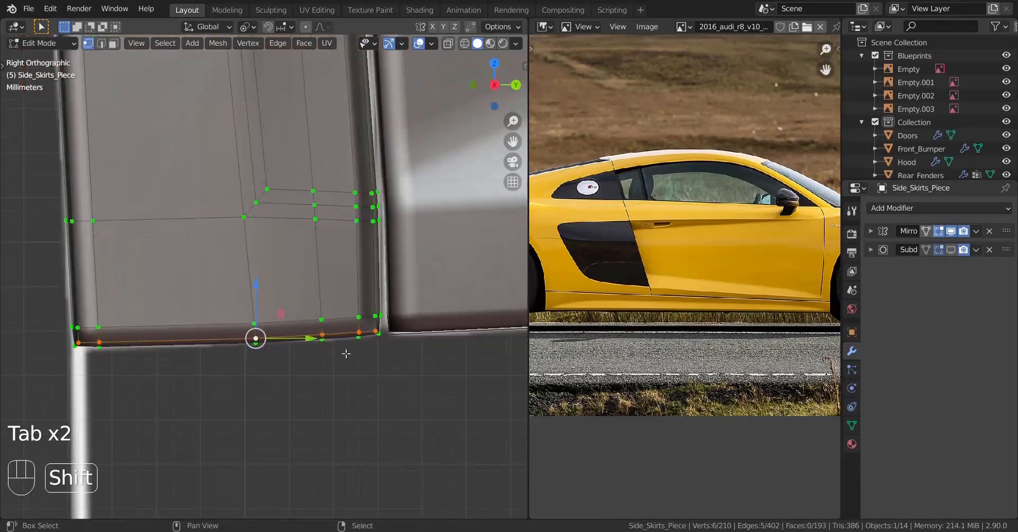
{"action": "key", "text": "shift+d"}
{"action": "key", "text": "z"}
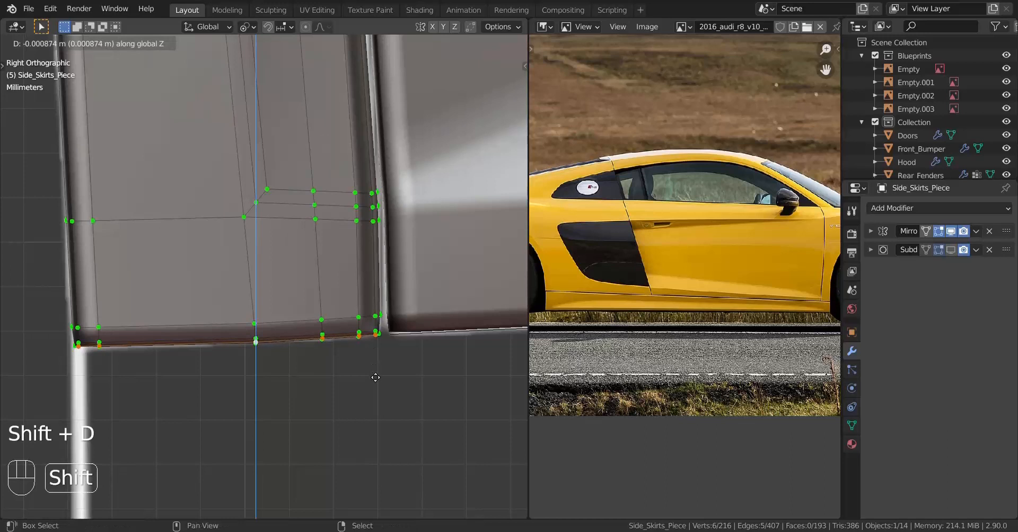
{"action": "left_click", "coordinate": [375, 377]}
{"action": "key", "text": "p"}
{"action": "left_click", "coordinate": [368, 335]}
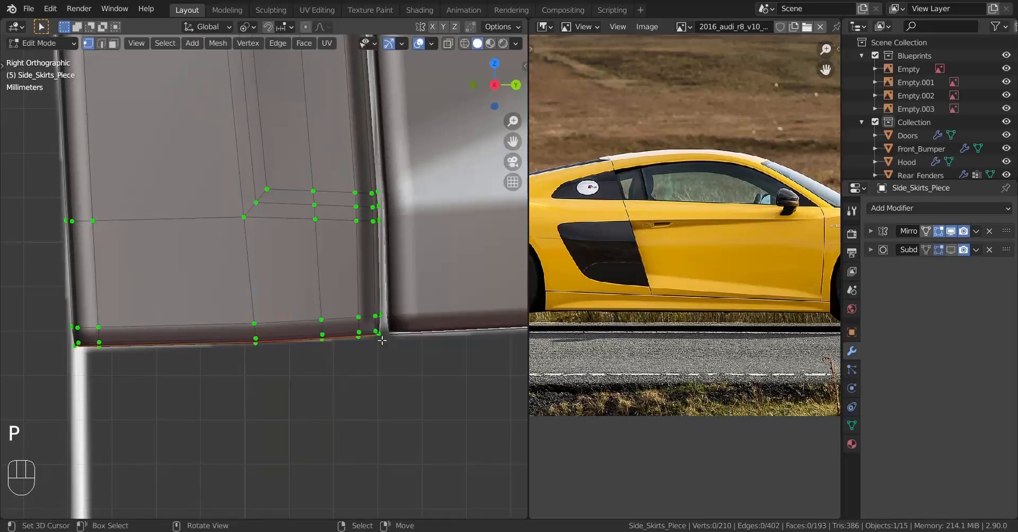
Join the separated side skirt edge into the sill strip and examine the gap between them in Edit Mode.
{"action": "key", "text": "Tab"}
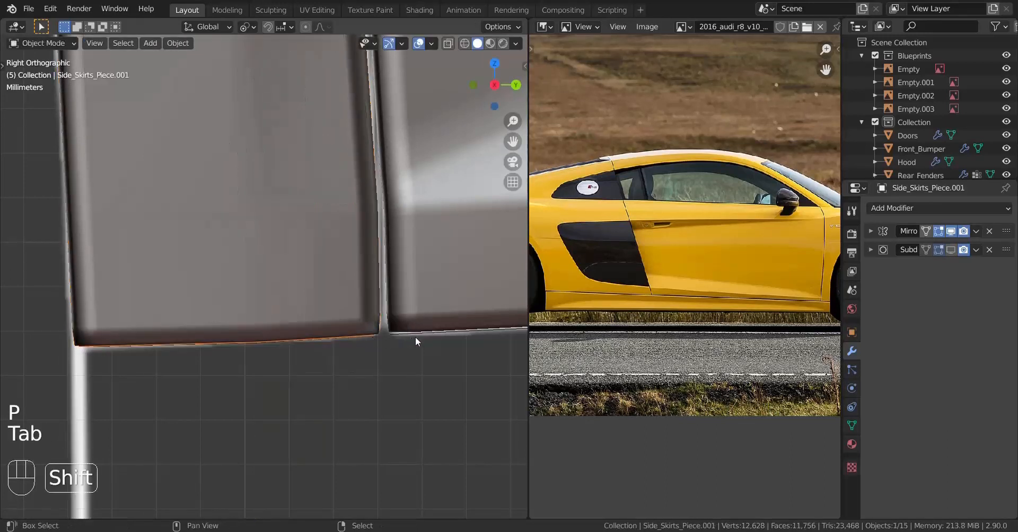
{"action": "left_click", "coordinate": [415, 339], "text": "shift"}
{"action": "key", "text": "ctrl+j"}
{"action": "key", "text": "Tab"}
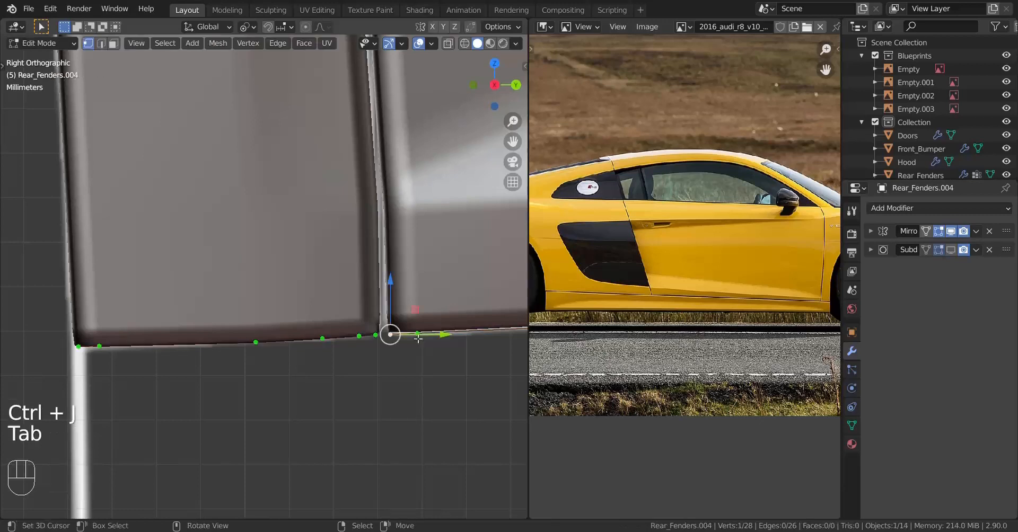
{"action": "scroll", "coordinate": [294, 318], "scroll_direction": "up", "scroll_amount": 4}
{"action": "middle_click_drag", "start_coordinate": [302, 314], "coordinate": [291, 322], "text": "shift"}
{"action": "scroll", "coordinate": [312, 314], "scroll_direction": "down", "scroll_amount": 4}
{"action": "scroll", "coordinate": [322, 315], "scroll_direction": "up", "scroll_amount": 1}
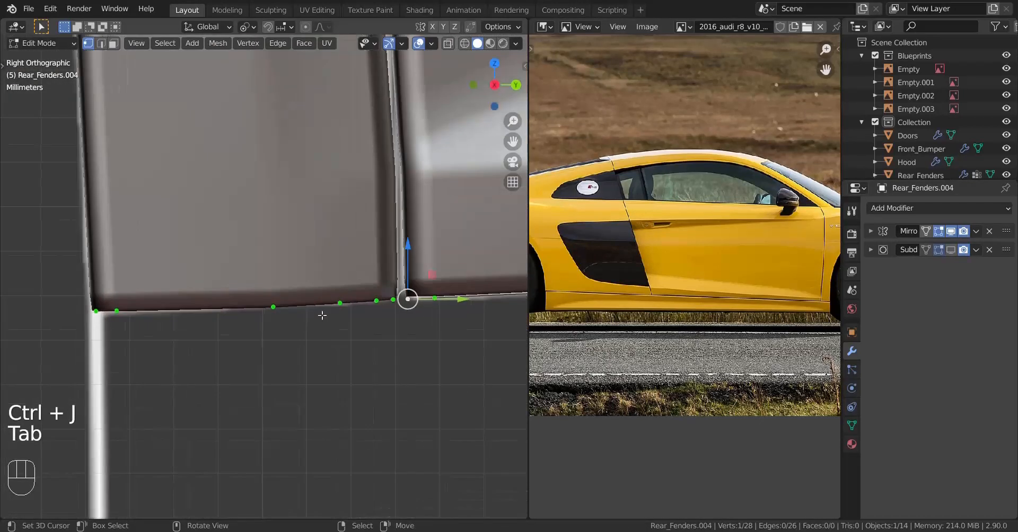
{"action": "scroll", "coordinate": [354, 312], "scroll_direction": "down", "scroll_amount": 2}
{"action": "scroll", "coordinate": [345, 306], "scroll_direction": "up", "scroll_amount": 3}
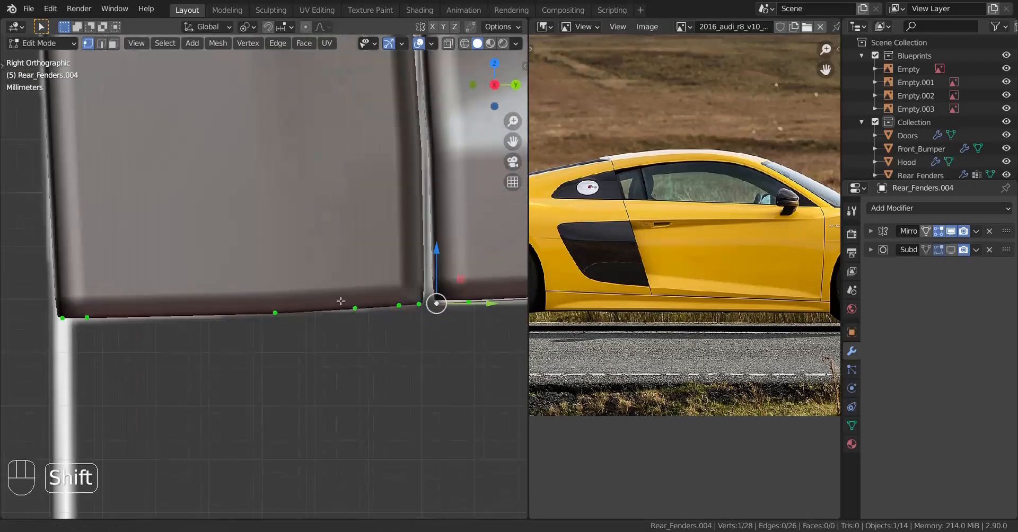
Raise the lower section of the side skirt piece between the front wheel and the door about 0.7 mm along Z.
{"action": "middle_click_drag", "start_coordinate": [340, 300], "coordinate": [286, 304], "text": "shift"}
{"action": "key", "text": "Tab"}
{"action": "right_click", "coordinate": [335, 283]}
{"action": "key", "text": "Tab"}
{"action": "scroll", "coordinate": [308, 286], "scroll_direction": "down", "scroll_amount": 1}
{"action": "key", "text": "z"}
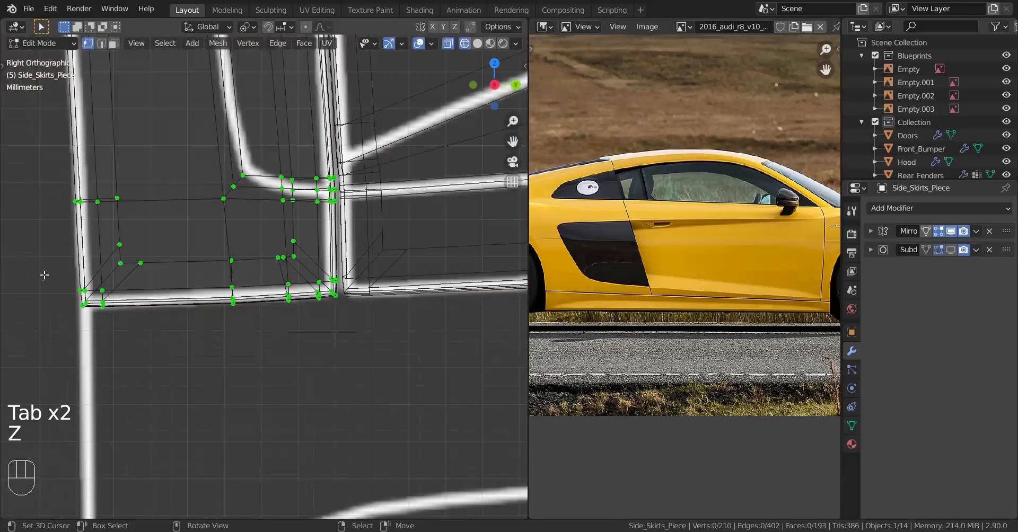
{"action": "left_click_drag", "start_coordinate": [34, 254], "coordinate": [389, 422]}
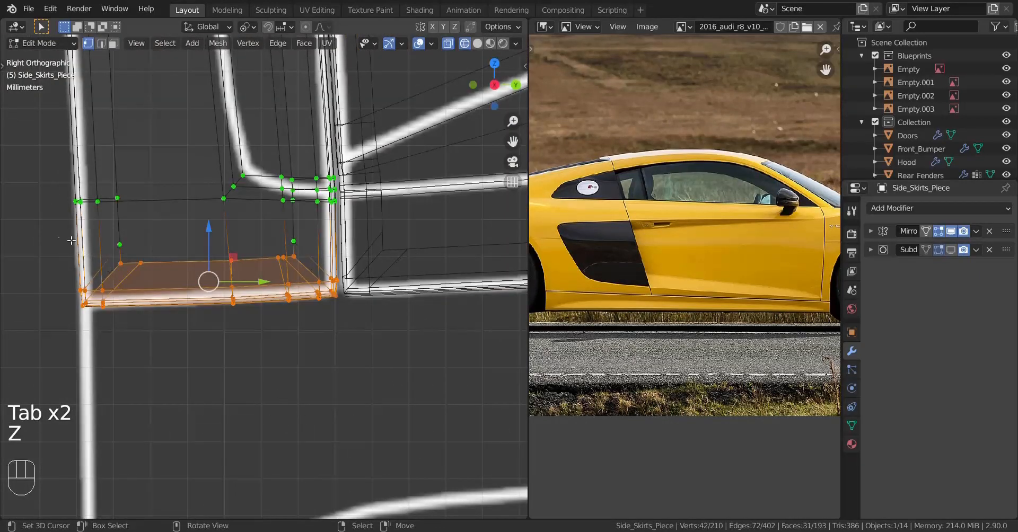
{"action": "left_click_drag", "start_coordinate": [51, 230], "coordinate": [448, 433]}
{"action": "key", "text": "z"}
{"action": "scroll", "coordinate": [422, 375], "scroll_direction": "up", "scroll_amount": 2}
{"action": "key", "text": "g"}
{"action": "key", "text": "z"}
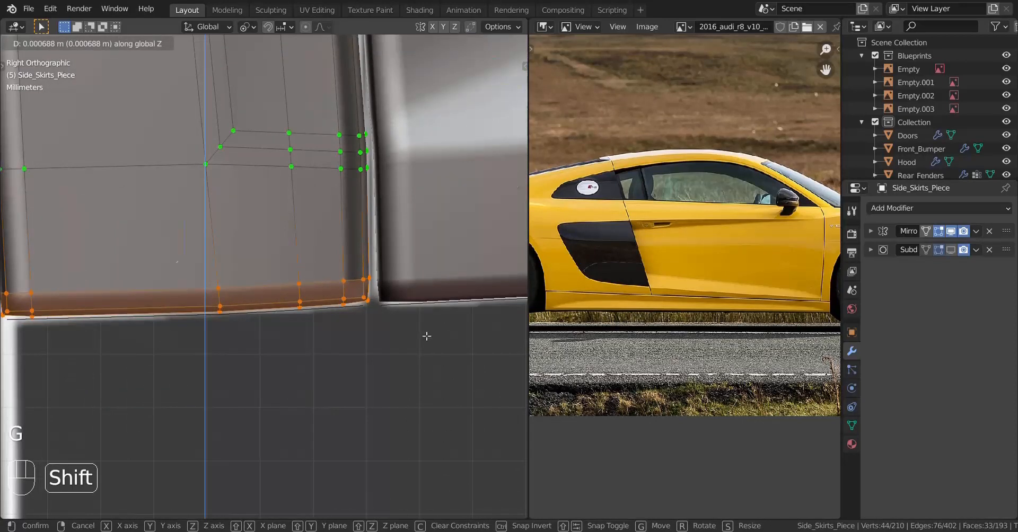
{"action": "left_click", "coordinate": [427, 336]}
{"action": "key", "text": "Tab"}
Dissolve the middle vertex of the sill strip under the side skirt piece and add a loop cut halfway along the long edge.
{"action": "left_click", "coordinate": [280, 315]}
{"action": "key", "text": "Tab"}
{"action": "middle_click_drag", "start_coordinate": [274, 343], "coordinate": [286, 350], "text": "shift"}
{"action": "key", "text": "x"}
{"action": "left_click", "coordinate": [297, 338]}
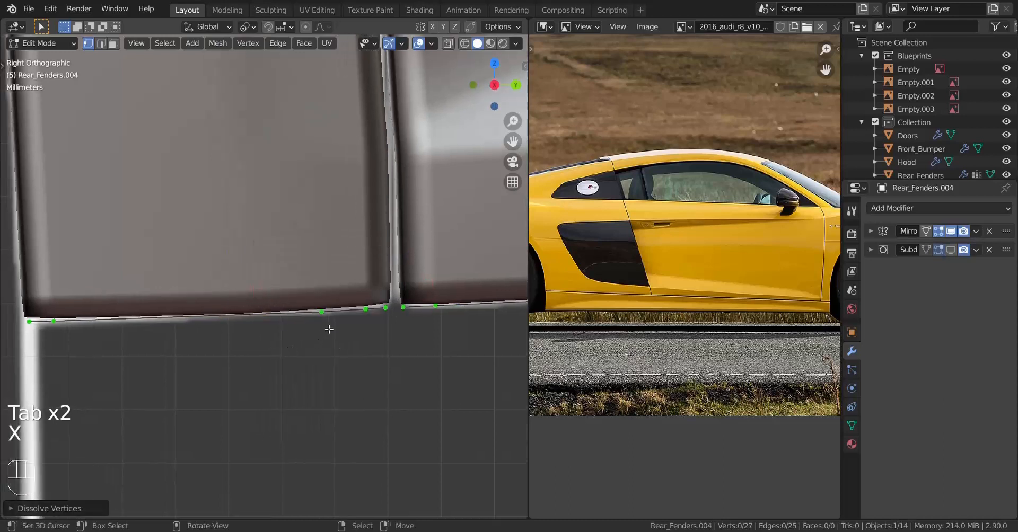
{"action": "left_click", "coordinate": [322, 314]}
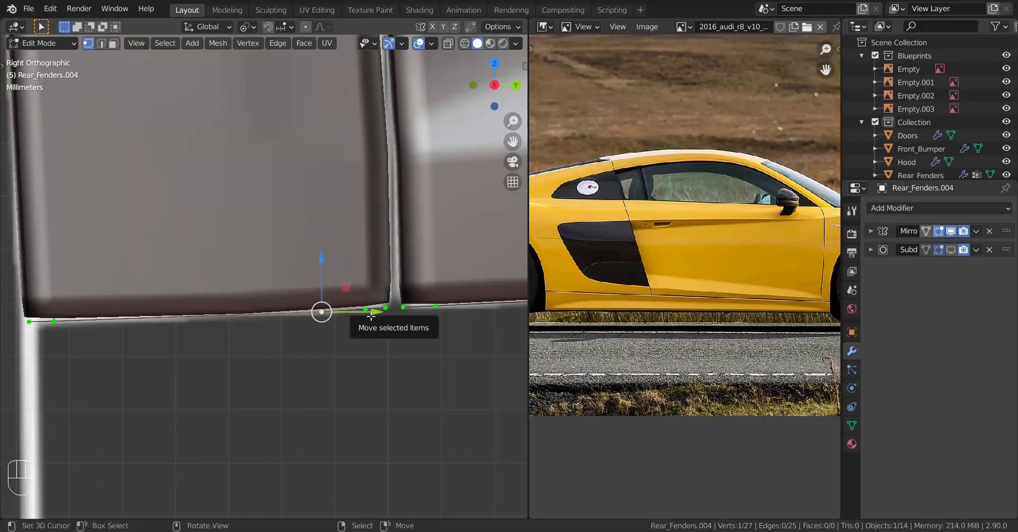
{"action": "key", "text": "ctrl+r"}
Dissolve the two vertices near the door end and the one near the wheel end of the strip under the side skirt piece.
{"action": "left_click", "coordinate": [371, 317]}
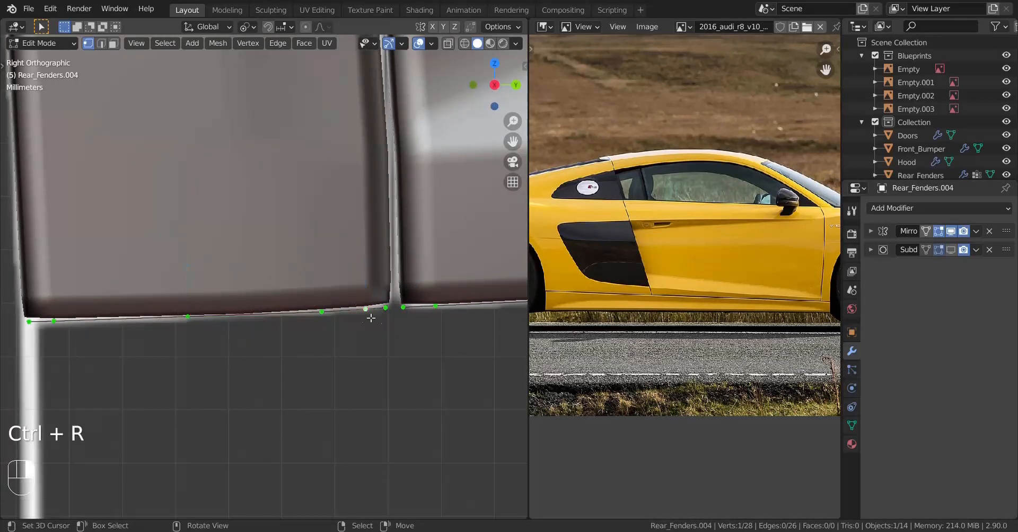
{"action": "key", "text": "x"}
{"action": "left_click", "coordinate": [385, 321]}
{"action": "left_click", "coordinate": [322, 311]}
{"action": "key", "text": "x"}
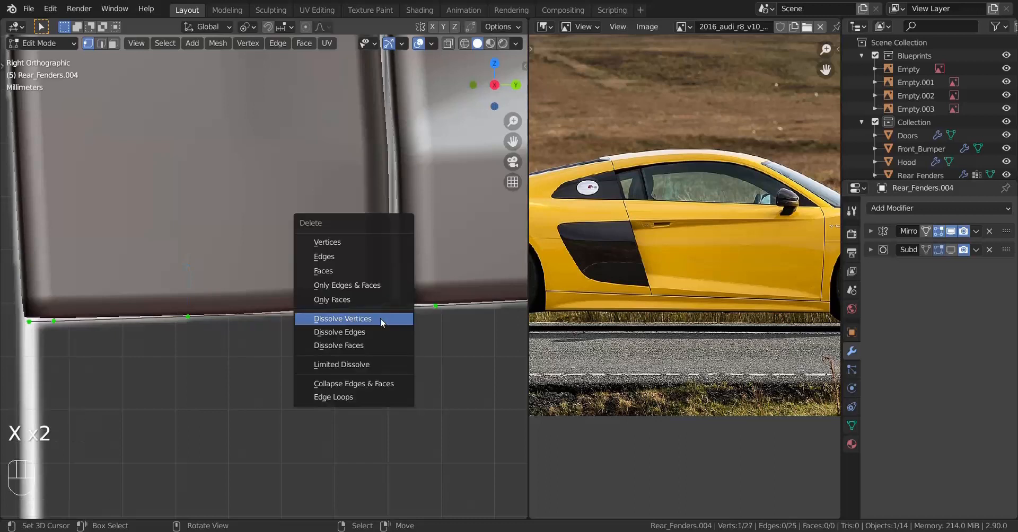
{"action": "left_click", "coordinate": [381, 321]}
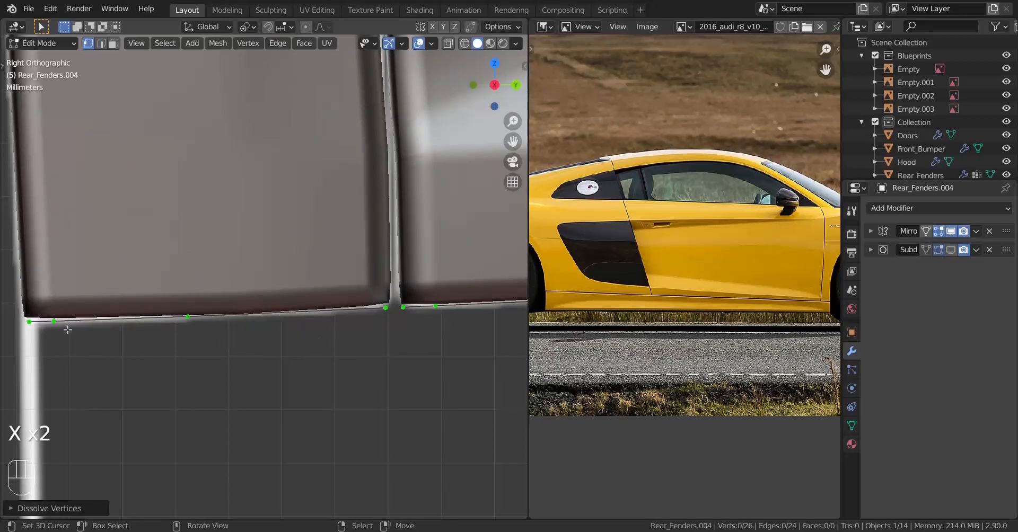
{"action": "left_click", "coordinate": [64, 326]}
{"action": "key", "text": "x"}
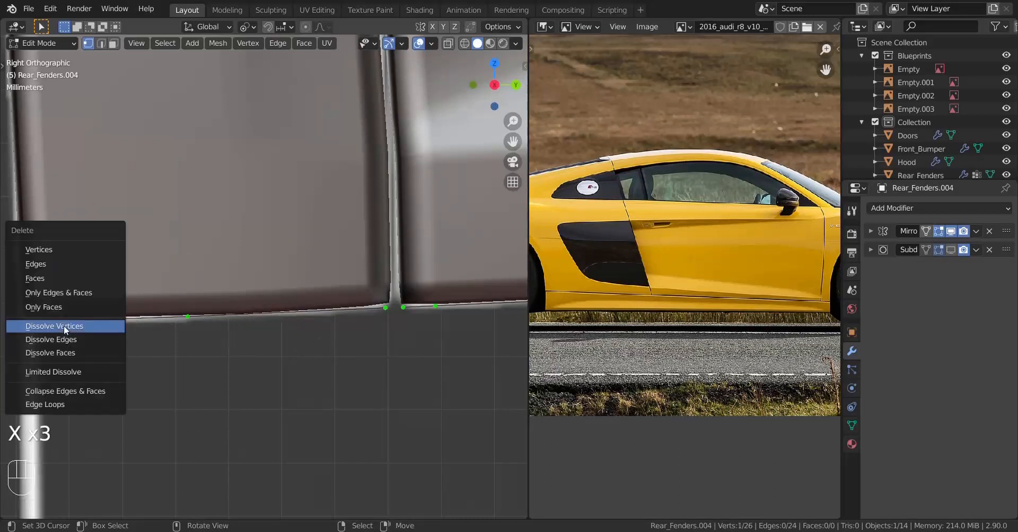
{"action": "left_click", "coordinate": [63, 325]}
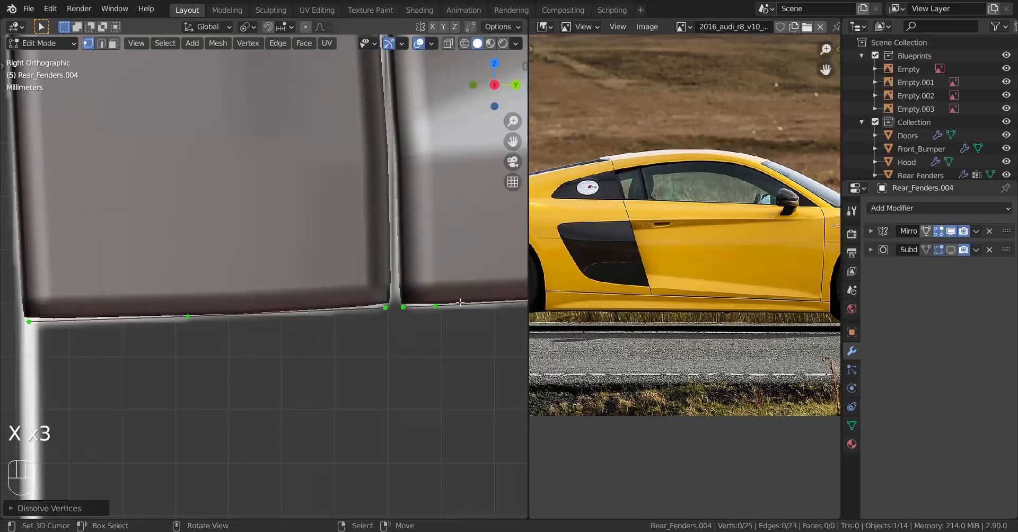
Merge the lower-edge vertices around the narrow panel gap beside the front fender into a single vertex.
{"action": "left_click", "coordinate": [436, 306]}
{"action": "left_click", "coordinate": [402, 308], "text": "shift"}
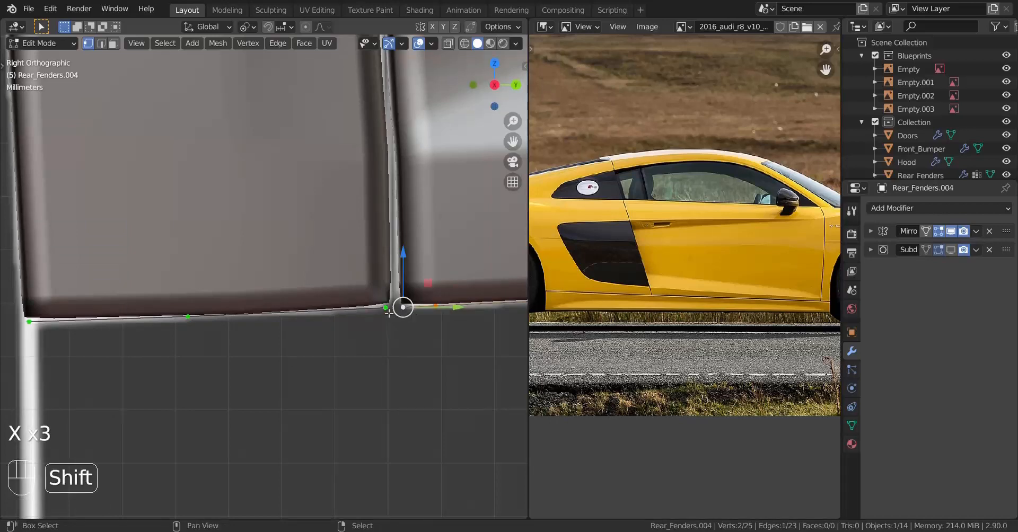
{"action": "key", "text": "m"}
{"action": "left_click", "coordinate": [405, 325]}
{"action": "scroll", "coordinate": [364, 328], "scroll_direction": "down", "scroll_amount": 3}
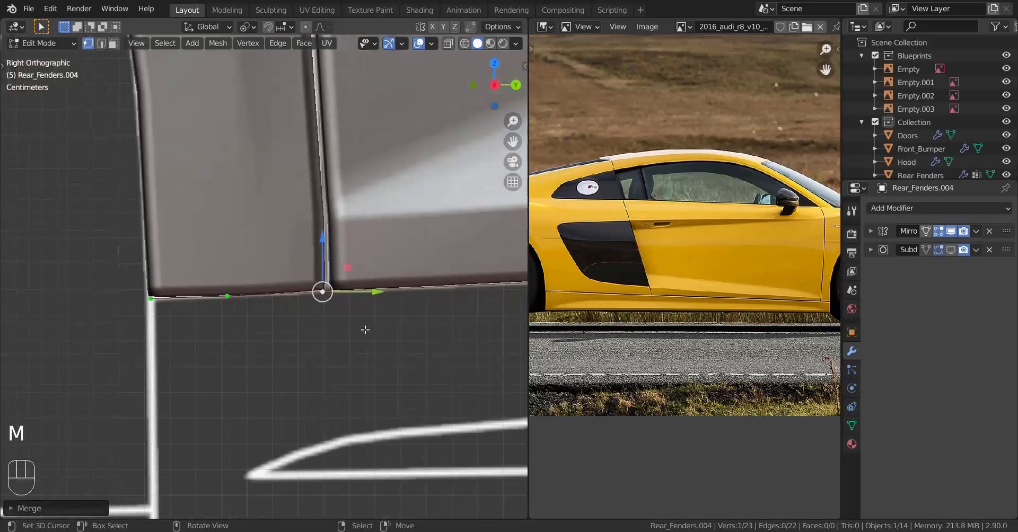
Extrude the entire lower edge strip straight down along Z towards the blueprint's lower side-skirt line.
{"action": "key", "text": "a"}
{"action": "scroll", "coordinate": [360, 303], "scroll_direction": "up", "scroll_amount": 1}
{"action": "right_click", "coordinate": [358, 286], "text": "alt"}
{"action": "scroll", "coordinate": [268, 297], "scroll_direction": "down", "scroll_amount": 13}
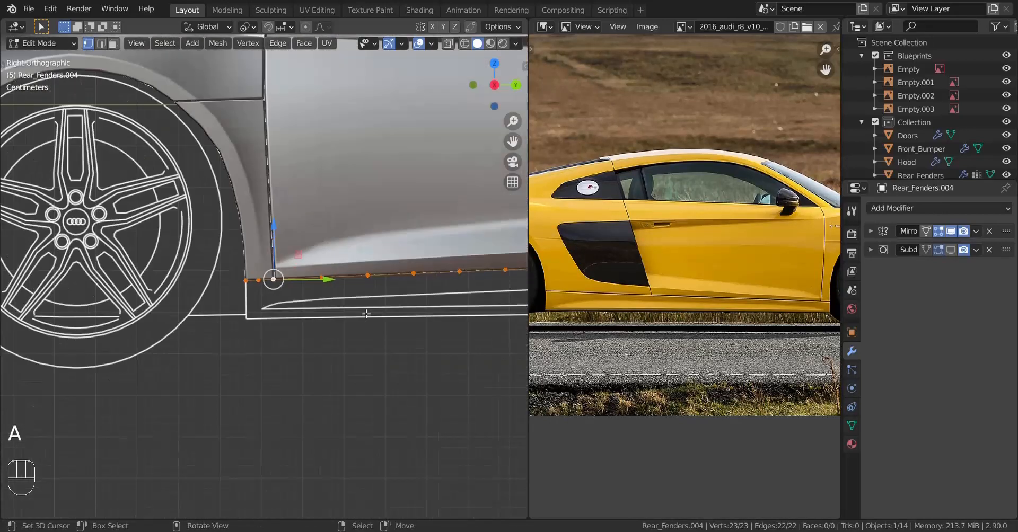
{"action": "middle_click_drag", "start_coordinate": [267, 312], "coordinate": [138, 313], "text": "shift"}
{"action": "scroll", "coordinate": [413, 300], "scroll_direction": "up", "scroll_amount": 6}
{"action": "middle_click_drag", "start_coordinate": [406, 297], "coordinate": [248, 304], "text": "shift"}
{"action": "scroll", "coordinate": [248, 304], "scroll_direction": "up", "scroll_amount": 6}
{"action": "scroll", "coordinate": [248, 304], "scroll_direction": "up", "scroll_amount": 2}
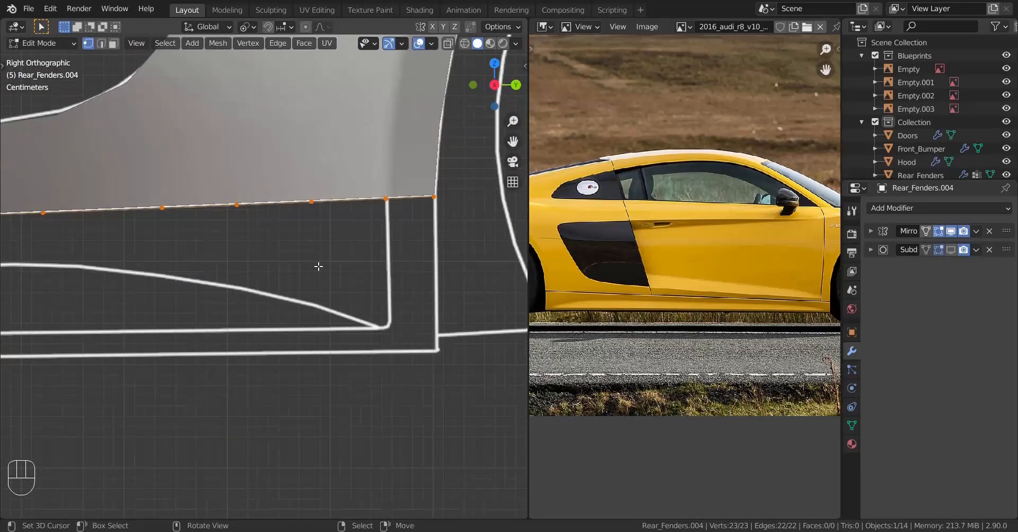
{"action": "key", "text": "e"}
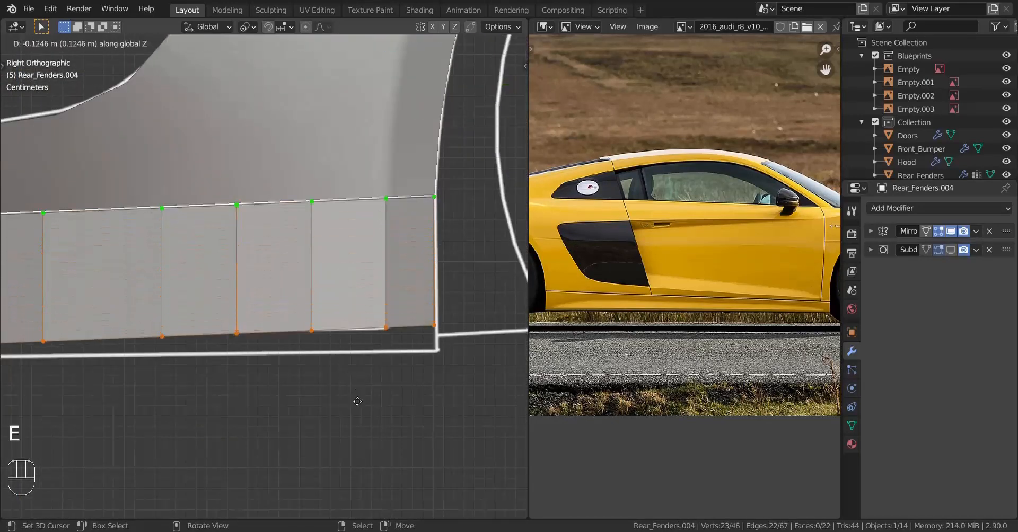
{"action": "left_click", "coordinate": [357, 411]}
Show the model in wireframe and flatten the extruded bottom edge by scaling it to 0 along Z.
{"action": "scroll", "coordinate": [357, 411], "scroll_direction": "down", "scroll_amount": 3}
{"action": "middle_click_drag", "start_coordinate": [357, 411], "coordinate": [309, 301], "text": "shift"}
{"action": "scroll", "coordinate": [309, 301], "scroll_direction": "up", "scroll_amount": 6}
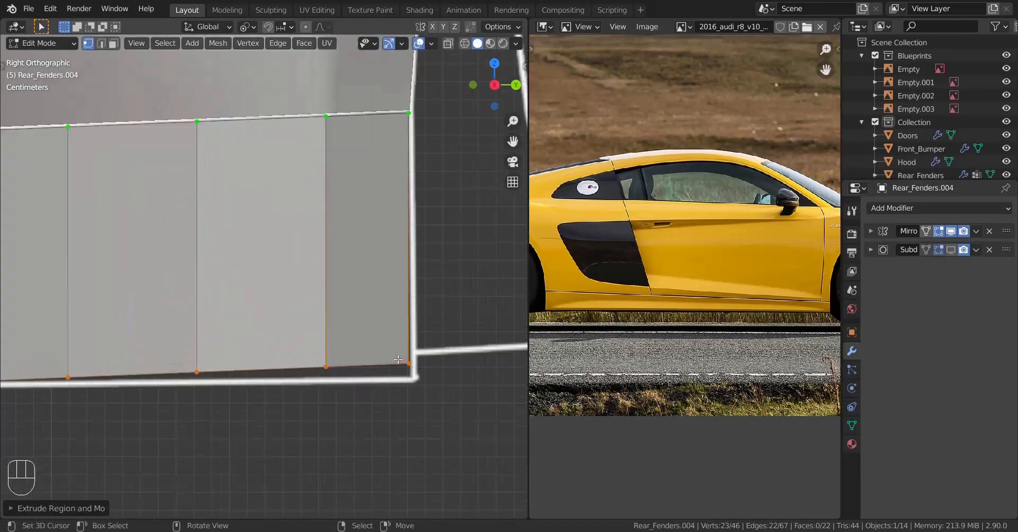
{"action": "key", "text": "z"}
{"action": "scroll", "coordinate": [259, 318], "scroll_direction": "down", "scroll_amount": 12}
{"action": "middle_click_drag", "start_coordinate": [106, 327], "coordinate": [413, 329], "text": "shift"}
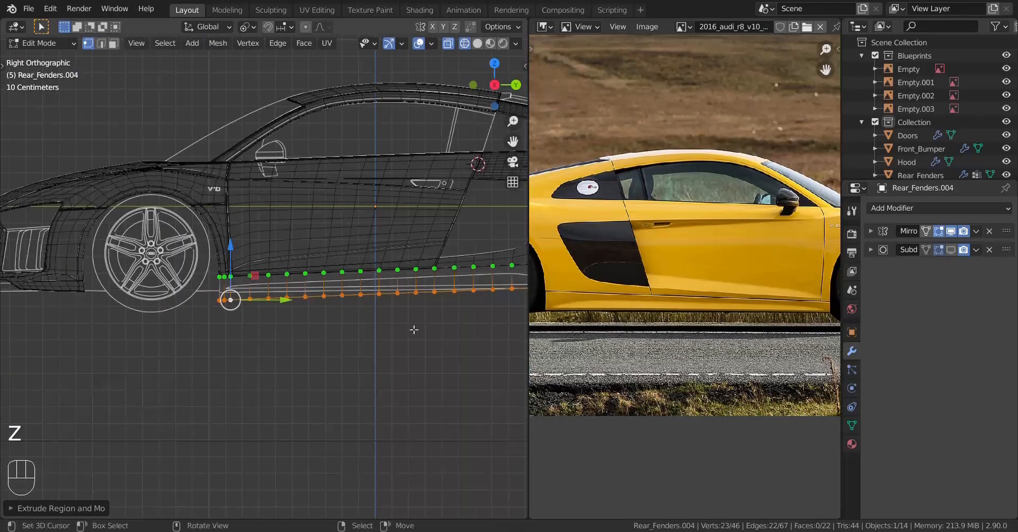
{"action": "scroll", "coordinate": [345, 316], "scroll_direction": "up", "scroll_amount": 2}
{"action": "middle_click_drag", "start_coordinate": [340, 312], "coordinate": [314, 329], "text": "shift"}
{"action": "middle_click_drag", "start_coordinate": [389, 318], "coordinate": [488, 305], "text": "shift"}
{"action": "scroll", "coordinate": [254, 371], "scroll_direction": "up", "scroll_amount": 6}
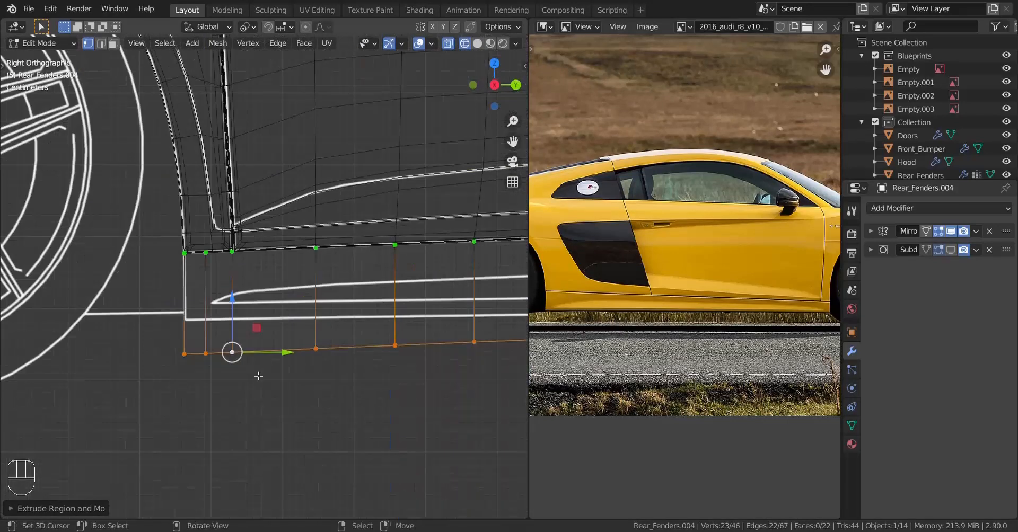
{"action": "key", "text": "s"}
{"action": "key", "text": "z"}
{"action": "key", "text": "0"}
{"action": "key", "text": "Return"}
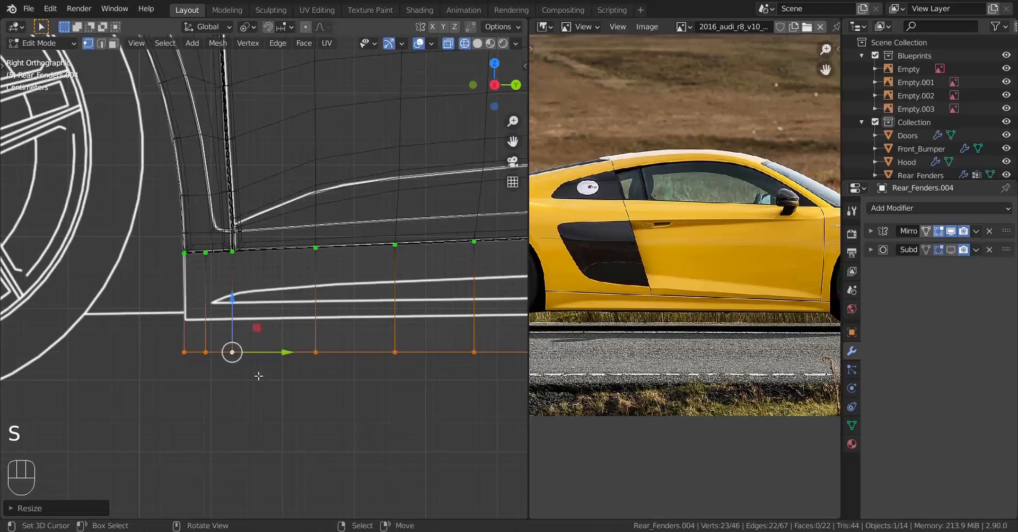
Move the bottom edge up about 0.045 m along Z to meet the blueprint's lower skirt line at the front corner.
{"action": "scroll", "coordinate": [258, 377], "scroll_direction": "up", "scroll_amount": 6}
{"action": "middle_click_drag", "start_coordinate": [349, 383], "coordinate": [592, 219], "text": "shift"}
{"action": "scroll", "coordinate": [3, 280], "scroll_direction": "up", "scroll_amount": 2}
{"action": "middle_click_drag", "start_coordinate": [122, 257], "coordinate": [2, 320], "text": "shift"}
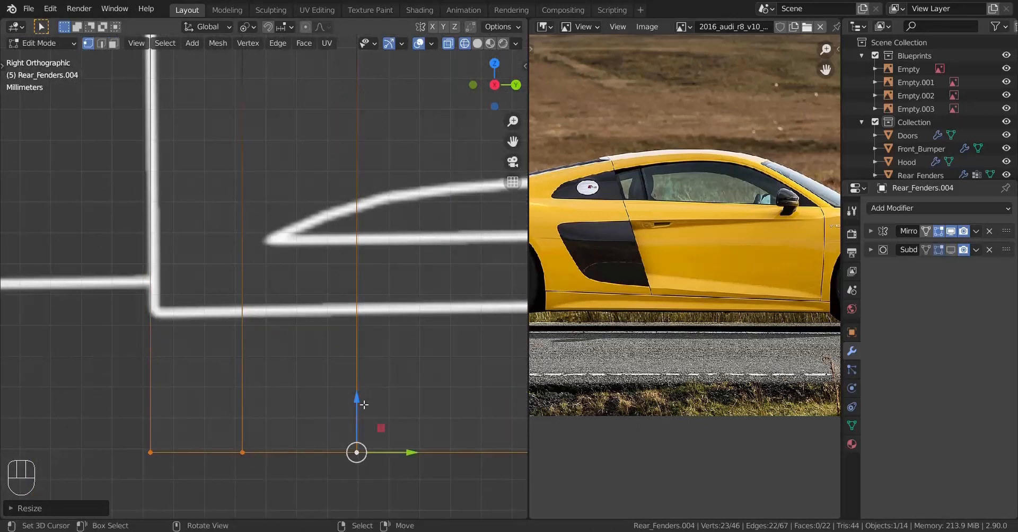
{"action": "key", "text": "g"}
{"action": "key", "text": "z"}
{"action": "key", "text": "shift"}
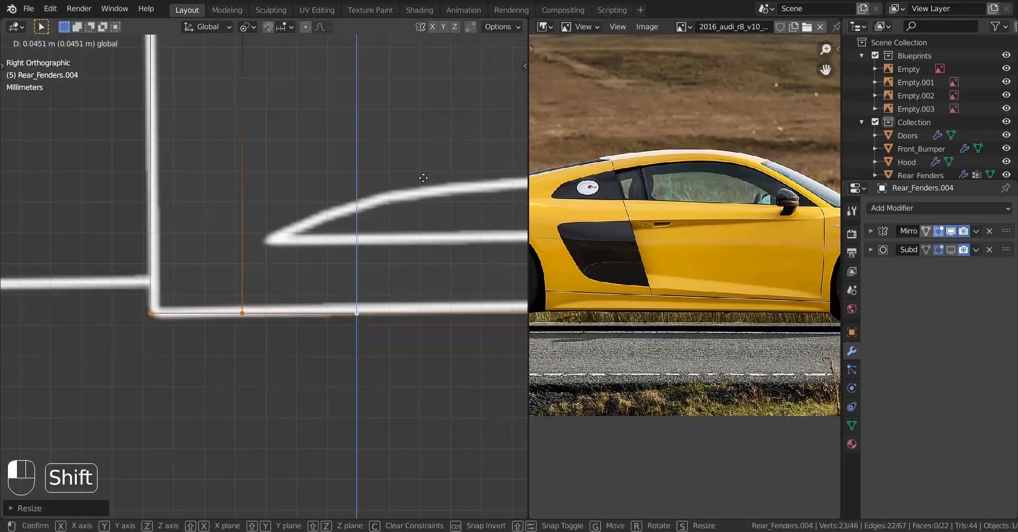
{"action": "left_click", "coordinate": [423, 165], "text": "shift"}
Make the front corner vertex the pivot and shear the bottom edge by about 0.013 to follow the sloping blueprint line.
{"action": "right_click", "coordinate": [160, 295], "text": "shift"}
{"action": "scroll", "coordinate": [324, 306], "scroll_direction": "down", "scroll_amount": 15}
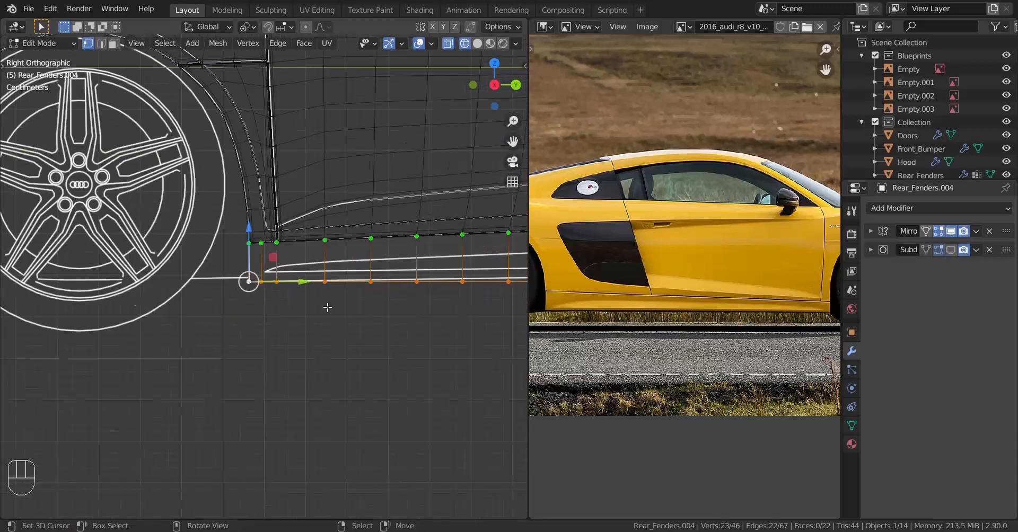
{"action": "middle_click_drag", "start_coordinate": [446, 299], "coordinate": [239, 301], "text": "shift"}
{"action": "middle_click_drag", "start_coordinate": [414, 312], "coordinate": [249, 313], "text": "shift"}
{"action": "scroll", "coordinate": [249, 313], "scroll_direction": "up", "scroll_amount": 6}
{"action": "middle_click_drag", "start_coordinate": [399, 295], "coordinate": [286, 327], "text": "shift"}
{"action": "scroll", "coordinate": [287, 329], "scroll_direction": "up", "scroll_amount": 6}
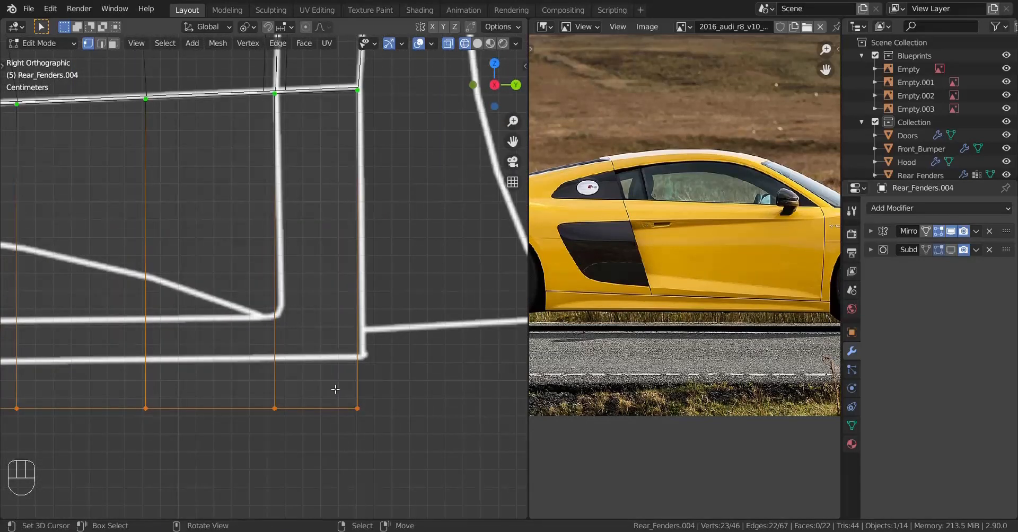
{"action": "key", "text": "shift+ctrl+alt+s"}
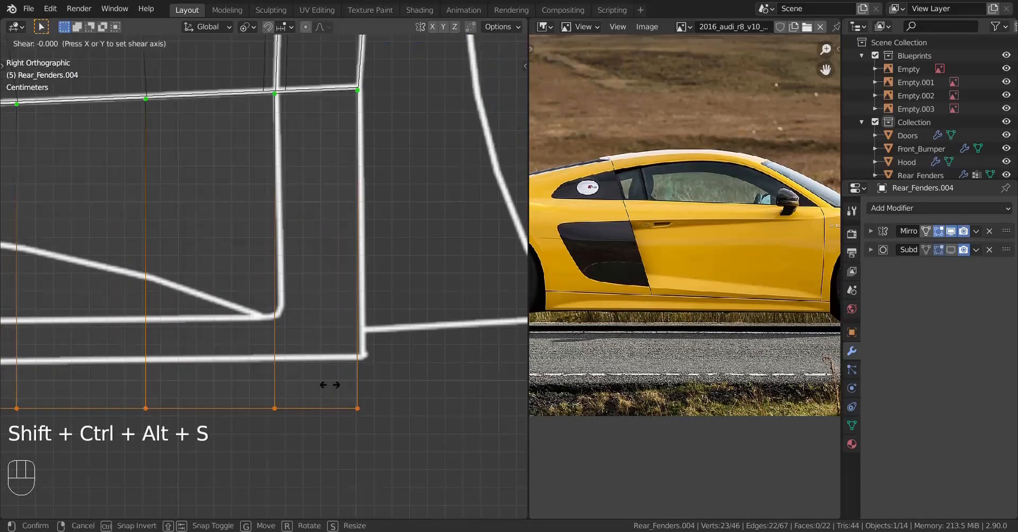
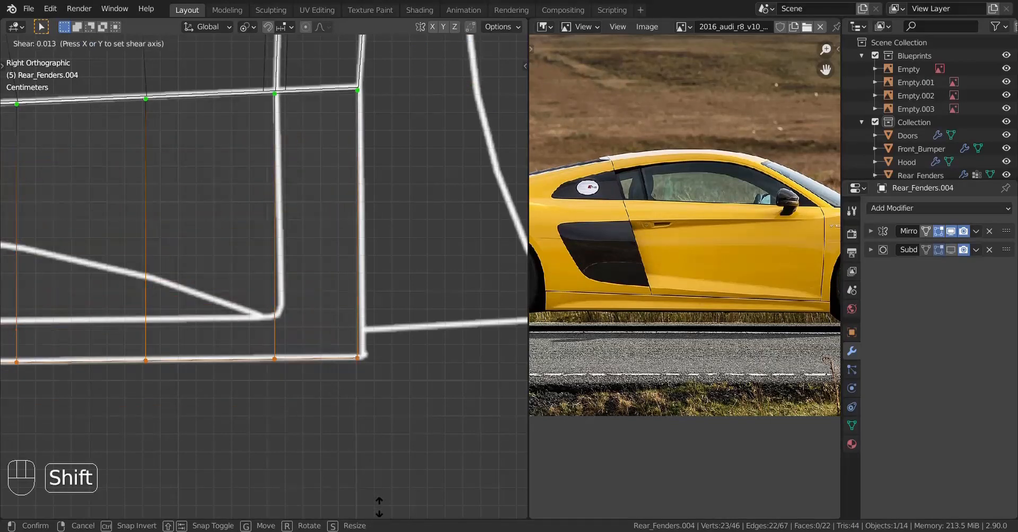
{"action": "left_click", "coordinate": [370, 432]}
Scale the bottom edge by about 1.0017 along Y so its rear end meets the blueprint corner.
{"action": "key", "text": "s"}
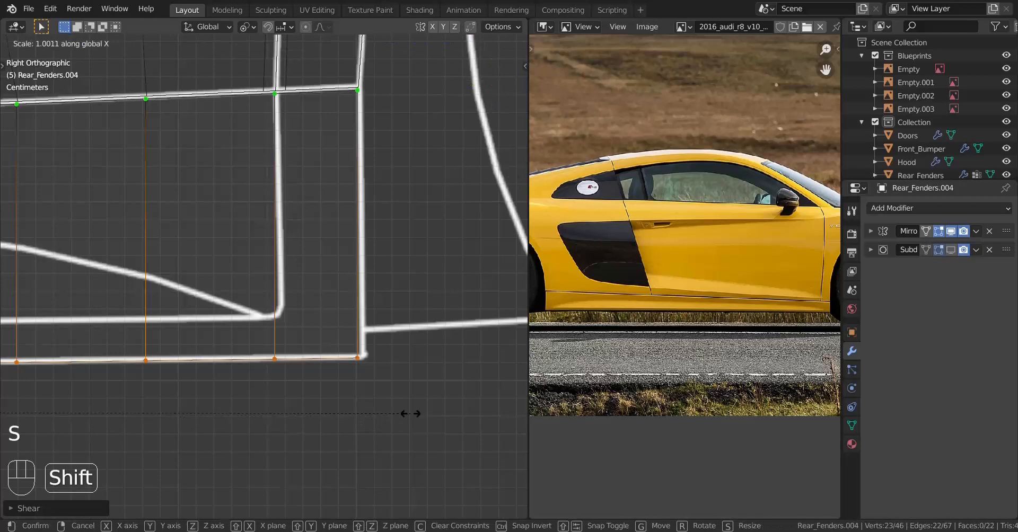
{"action": "key", "text": "y"}
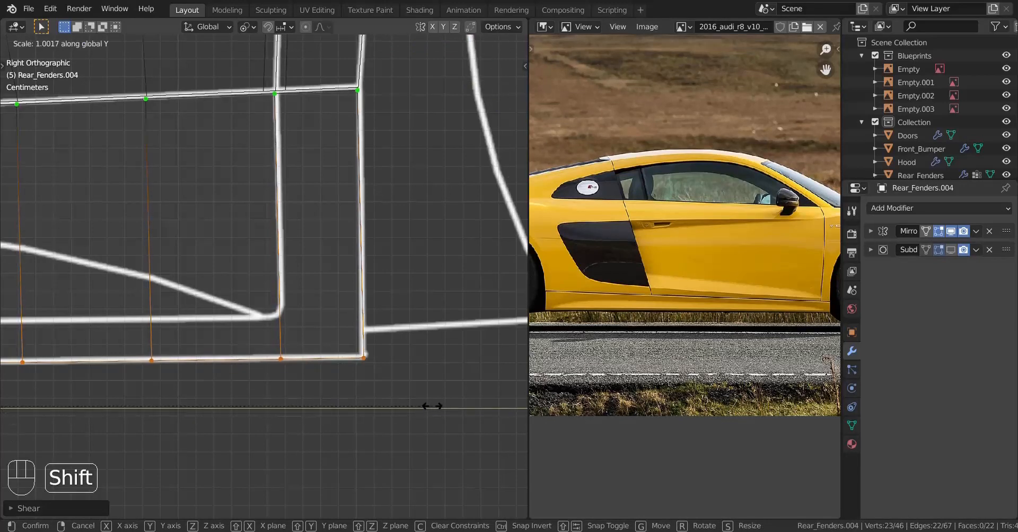
{"action": "left_click", "coordinate": [433, 404]}
{"action": "scroll", "coordinate": [284, 345], "scroll_direction": "down", "scroll_amount": 13}
{"action": "mouse_move", "coordinate": [178, 361]}
{"action": "middle_mouse_down", "text": "shift"}
{"action": "mouse_move", "coordinate": [307, 370]}
{"action": "mouse_move", "coordinate": [358, 342]}
{"action": "mouse_move", "coordinate": [493, 313]}
{"action": "middle_mouse_up", "text": "shift"}
{"action": "scroll", "coordinate": [265, 375], "scroll_direction": "up", "scroll_amount": 11}
{"action": "middle_click_drag", "start_coordinate": [218, 390], "coordinate": [467, 339], "text": "shift"}
{"action": "middle_click_drag", "start_coordinate": [183, 351], "coordinate": [350, 343], "text": "shift"}
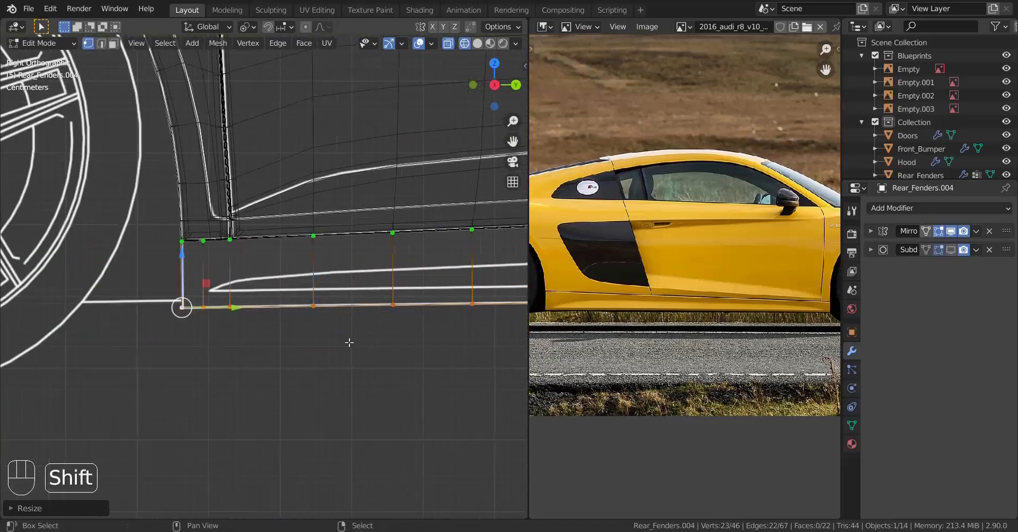
{"action": "scroll", "coordinate": [350, 342], "scroll_direction": "up", "scroll_amount": 6}
{"action": "scroll", "coordinate": [358, 339], "scroll_direction": "down", "scroll_amount": 13}
{"action": "scroll", "coordinate": [416, 297], "scroll_direction": "up", "scroll_amount": 3}
Return to solid shading and straighten the bottom edge by scaling it to 0 along X.
{"action": "middle_click_drag", "start_coordinate": [415, 298], "coordinate": [160, 331]}
{"action": "key", "text": "shift+z"}
{"action": "mouse_move", "coordinate": [269, 327]}
{"action": "middle_mouse_down"}
{"action": "mouse_move", "coordinate": [289, 357]}
{"action": "mouse_move", "coordinate": [321, 360]}
{"action": "middle_mouse_up"}
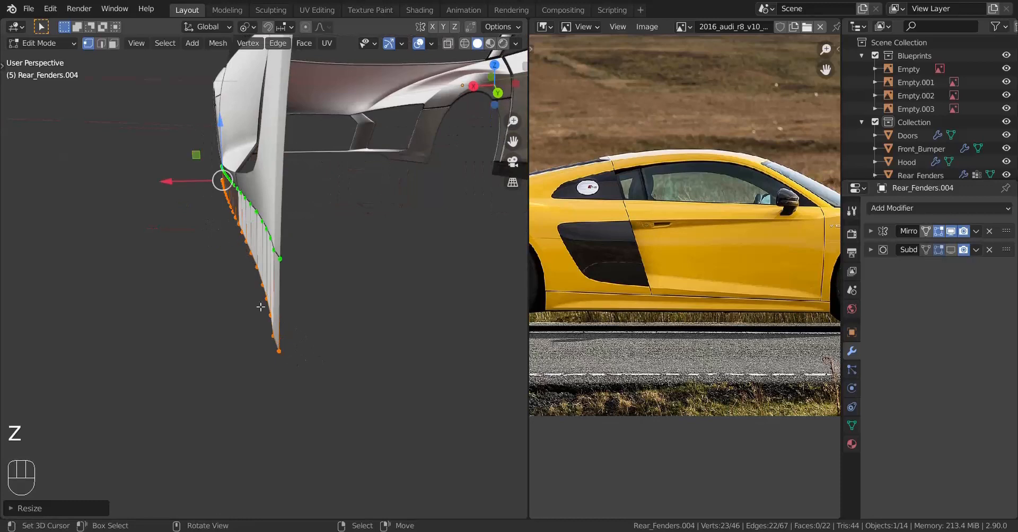
{"action": "type", "text": "s"}
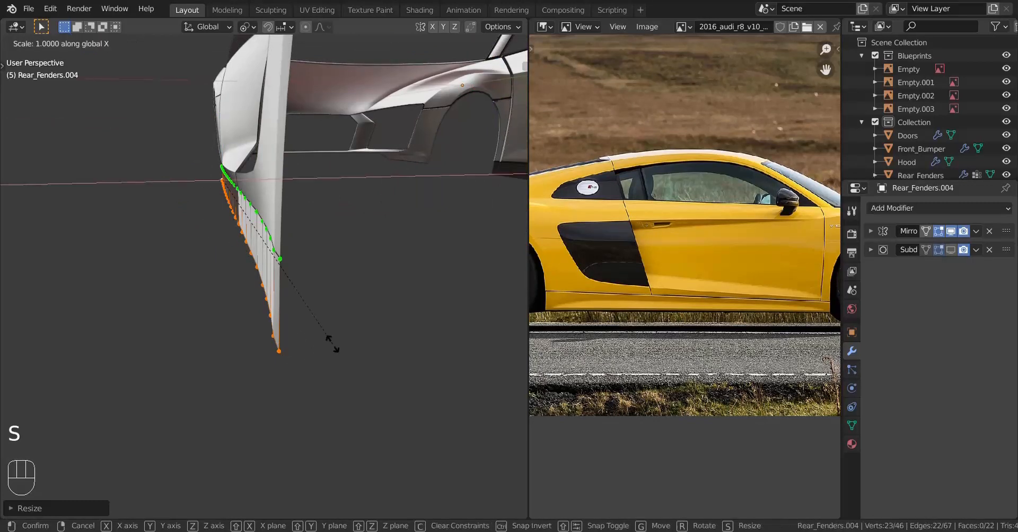
{"action": "type", "text": "0"}
{"action": "left_click", "coordinate": [333, 344]}
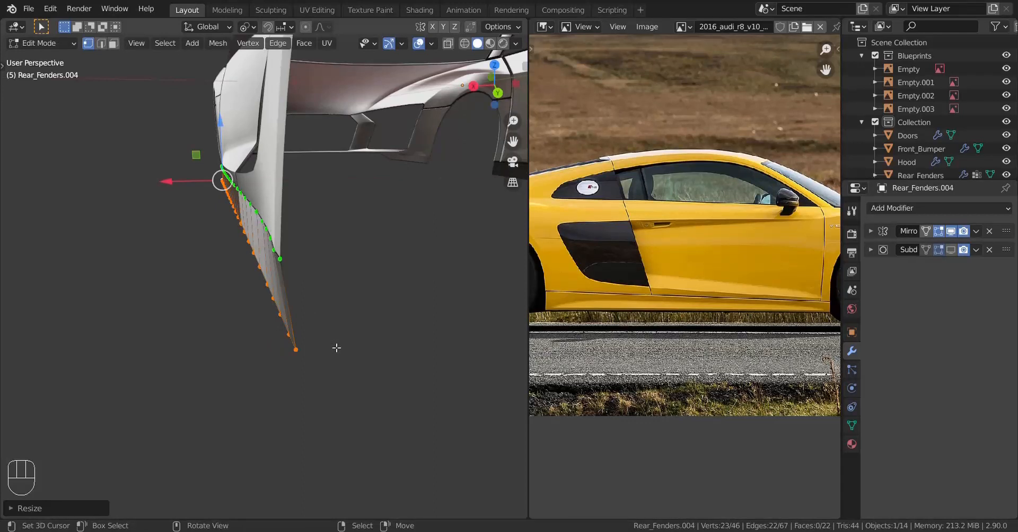
Move the straightened bottom edge slightly inward along X, underneath the car body.
{"action": "middle_click_drag", "start_coordinate": [327, 340], "coordinate": [280, 317]}
{"action": "scroll", "coordinate": [273, 328], "scroll_direction": "up", "scroll_amount": 2}
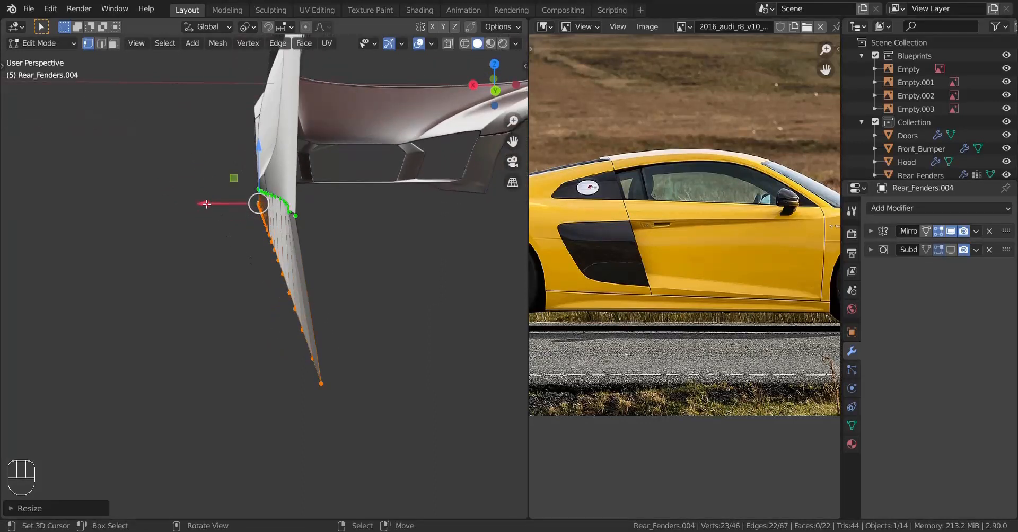
{"action": "key", "text": "g"}
{"action": "key", "text": "x"}
{"action": "left_click_drag", "start_coordinate": [227, 208], "coordinate": [227, 210], "text": "shift"}
{"action": "scroll", "coordinate": [216, 225], "scroll_direction": "down", "scroll_amount": 3}
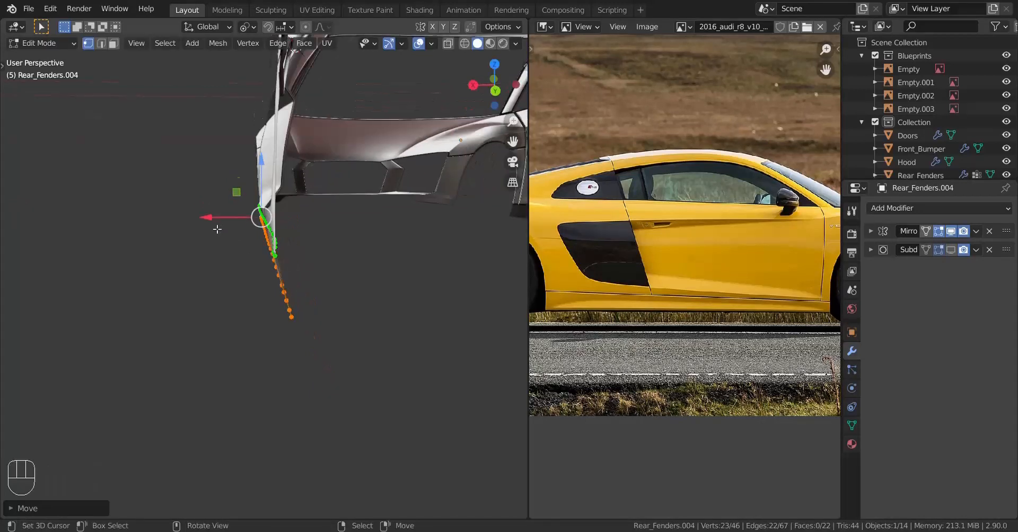
Select the whole side-skirt strip and recalculate its normals.
{"action": "middle_click_drag", "start_coordinate": [217, 226], "coordinate": [414, 261]}
{"action": "scroll", "coordinate": [215, 307], "scroll_direction": "down", "scroll_amount": 4}
{"action": "middle_click_drag", "start_coordinate": [215, 307], "coordinate": [244, 303], "text": "shift"}
{"action": "middle_click_drag", "start_coordinate": [244, 302], "coordinate": [302, 291]}
{"action": "scroll", "coordinate": [273, 291], "scroll_direction": "up", "scroll_amount": 4}
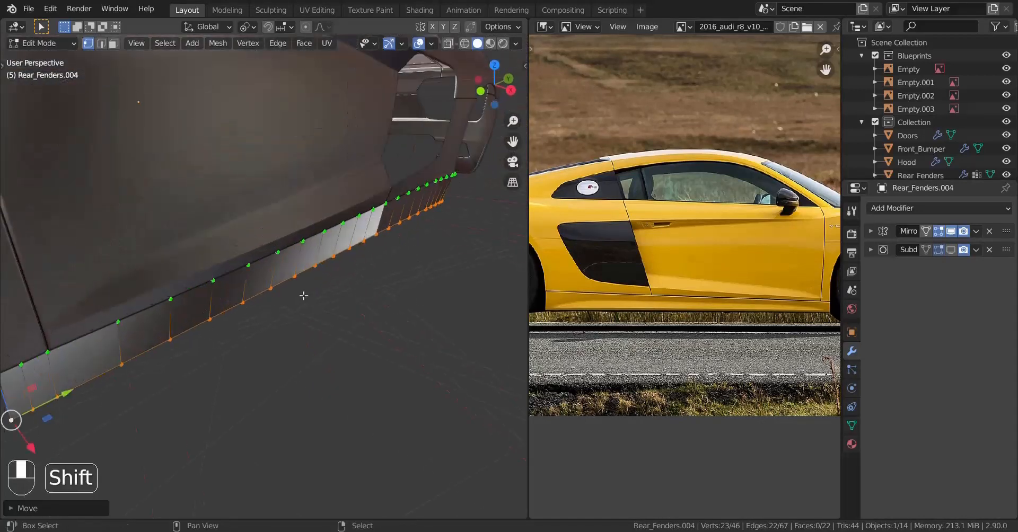
{"action": "key", "text": "a"}
{"action": "key", "text": "shift+n"}
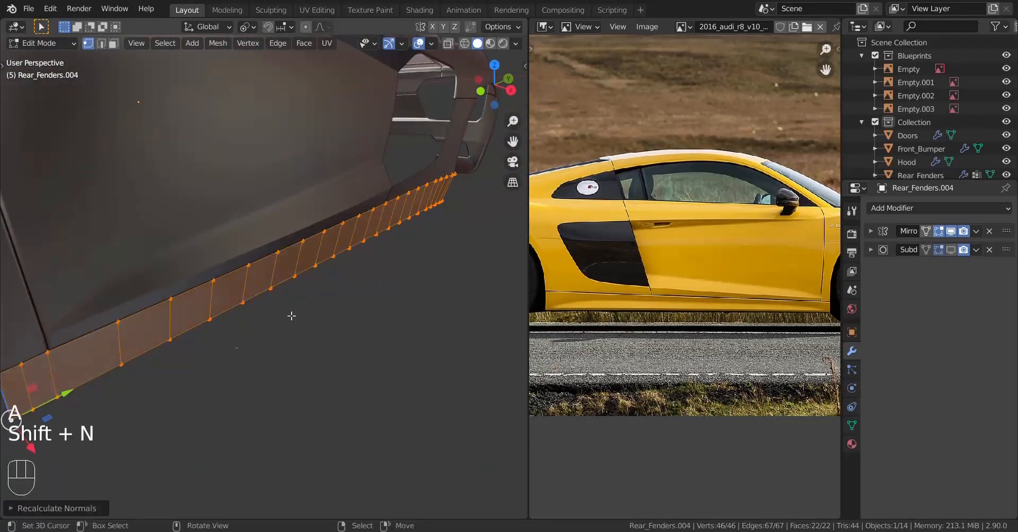
Select the strip's bottom edge loop and, in front view, move it a few millimetres outward along X.
{"action": "middle_click_drag", "start_coordinate": [175, 374], "coordinate": [241, 343], "text": "shift"}
{"action": "middle_click_drag", "start_coordinate": [307, 292], "coordinate": [346, 270]}
{"action": "left_click", "coordinate": [409, 232]}
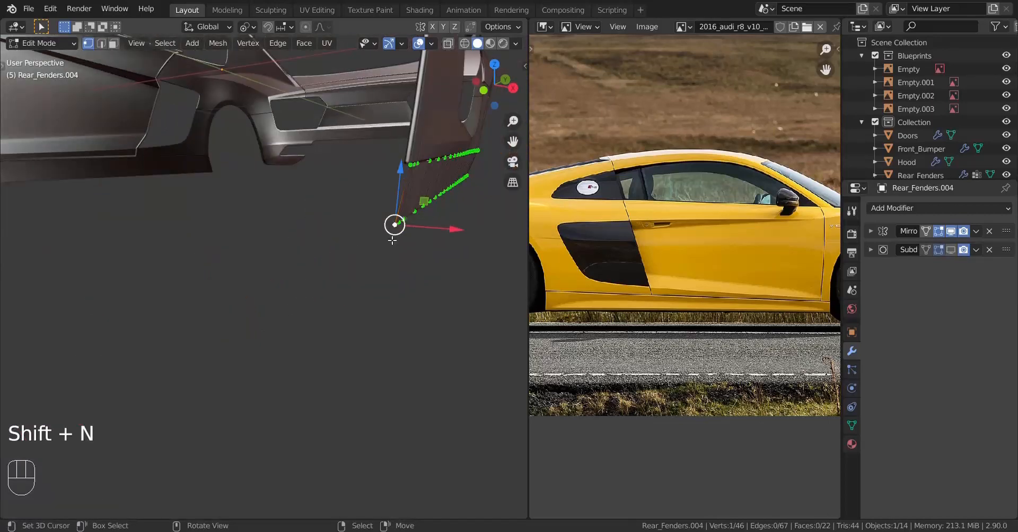
{"action": "key", "text": "KP_Decimal"}
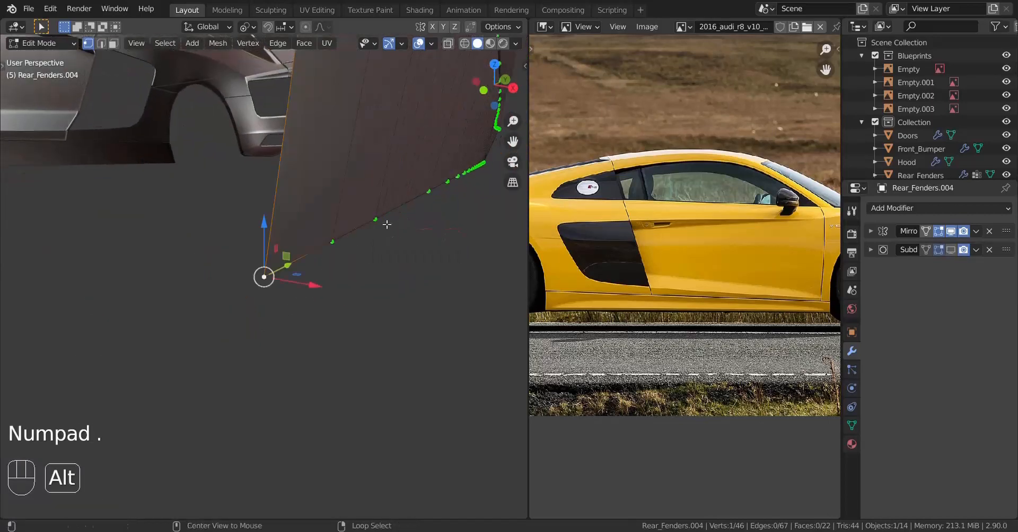
{"action": "left_click", "coordinate": [387, 222], "text": "alt"}
{"action": "key", "text": "KP_1"}
{"action": "scroll", "coordinate": [387, 227], "scroll_direction": "down", "scroll_amount": 5}
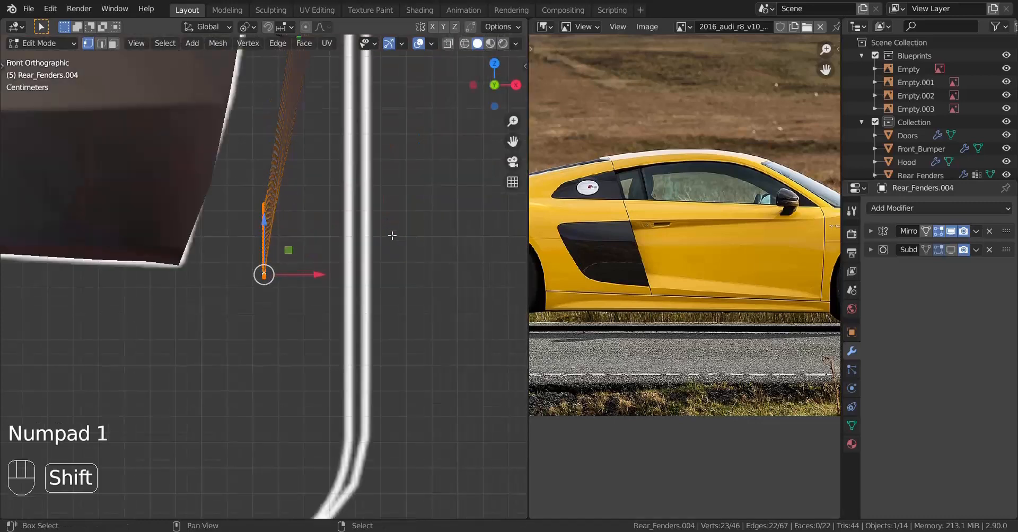
{"action": "middle_click_drag", "start_coordinate": [373, 187], "coordinate": [338, 367], "text": "shift"}
{"action": "scroll", "coordinate": [307, 248], "scroll_direction": "up", "scroll_amount": 1}
{"action": "scroll", "coordinate": [302, 227], "scroll_direction": "down", "scroll_amount": 4}
{"action": "scroll", "coordinate": [305, 339], "scroll_direction": "up", "scroll_amount": 1}
{"action": "scroll", "coordinate": [338, 368], "scroll_direction": "up", "scroll_amount": 1}
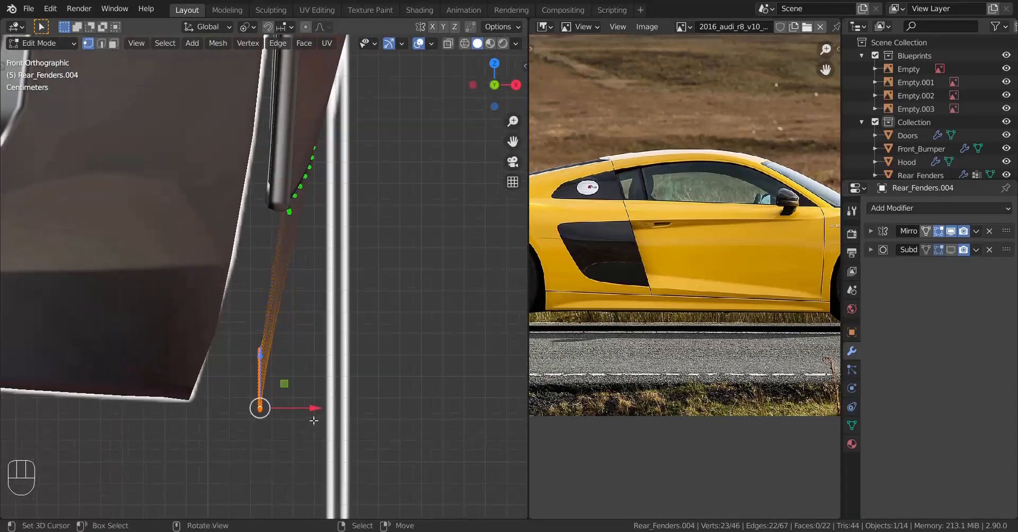
{"action": "left_click_drag", "start_coordinate": [316, 409], "coordinate": [323, 415], "text": "shift"}
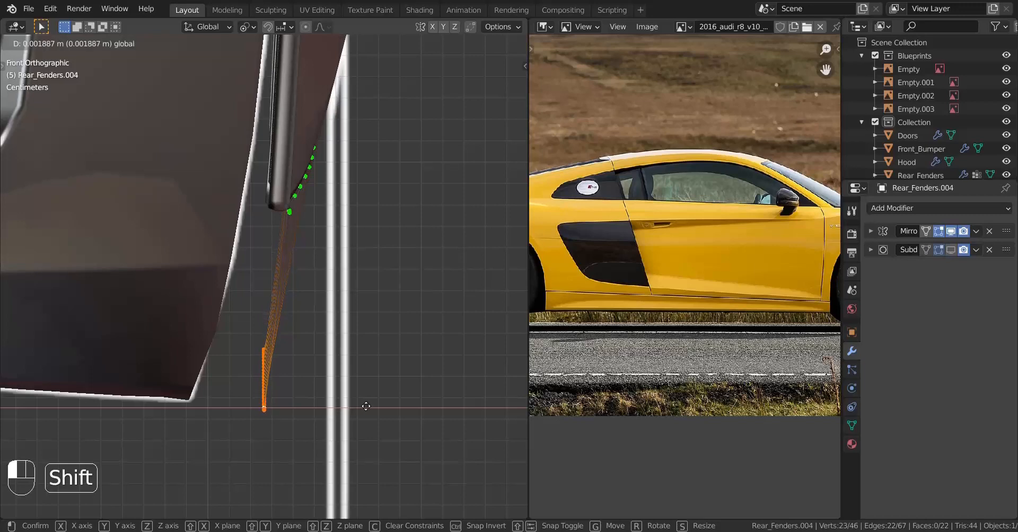
{"action": "left_click_drag", "start_coordinate": [376, 396], "coordinate": [352, 363], "text": "shift"}
{"action": "key", "text": "Tab"}
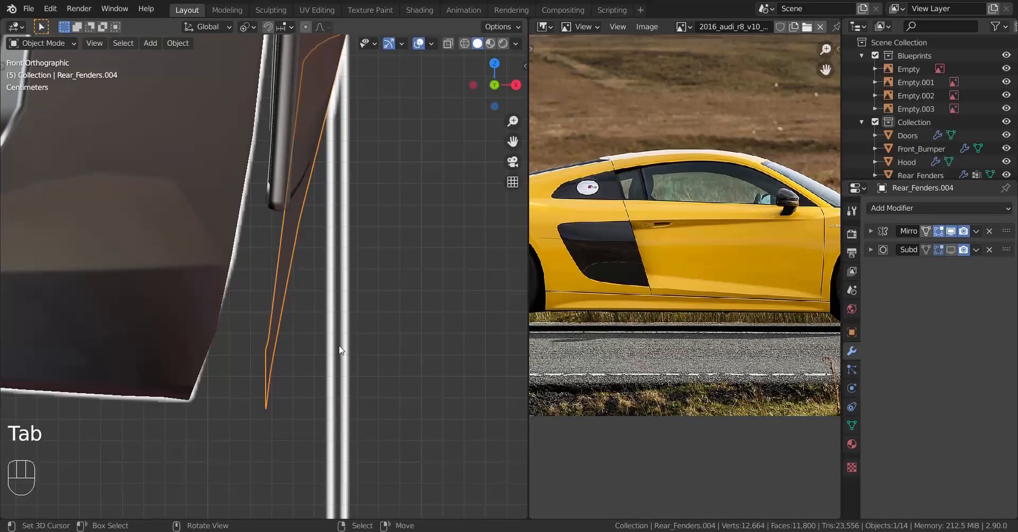
{"action": "scroll", "coordinate": [282, 216], "scroll_direction": "down", "scroll_amount": 8}
{"action": "middle_click_drag", "start_coordinate": [356, 277], "coordinate": [157, 295]}
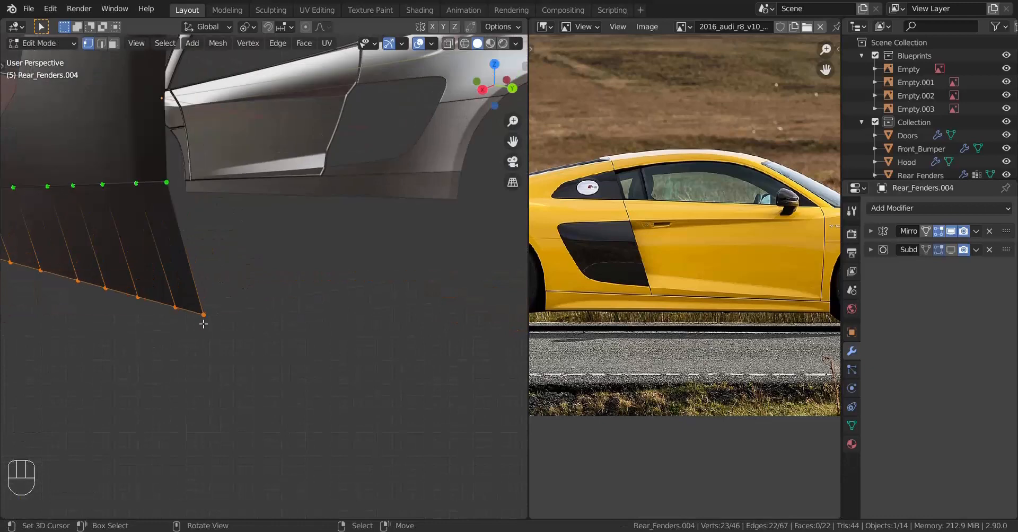
Scale the two rearmost bottom vertices along X with the corner as pivot, and show the strip in right view.
{"action": "right_click", "coordinate": [182, 311]}
{"action": "right_click", "coordinate": [203, 315], "text": "shift"}
{"action": "key", "text": "s"}
{"action": "key", "text": "x"}
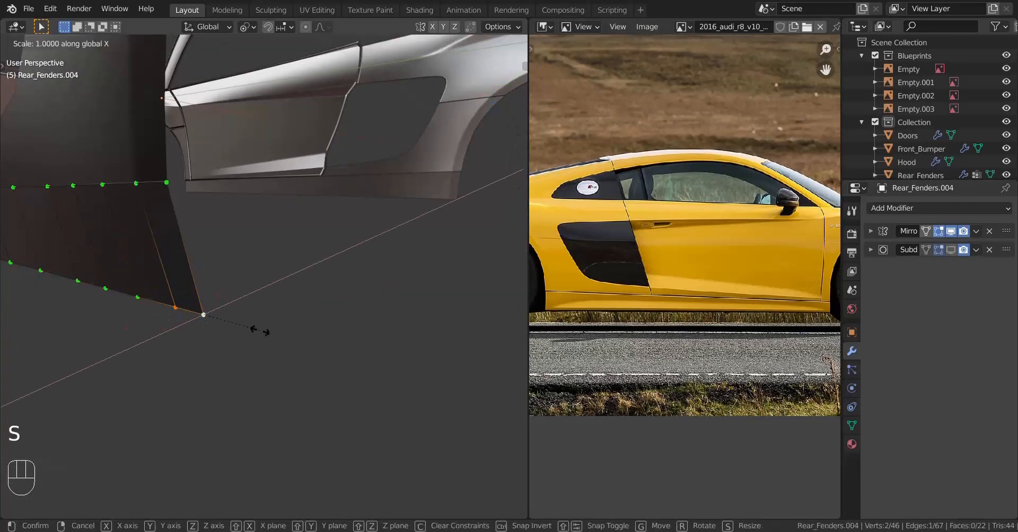
{"action": "left_click", "coordinate": [264, 334]}
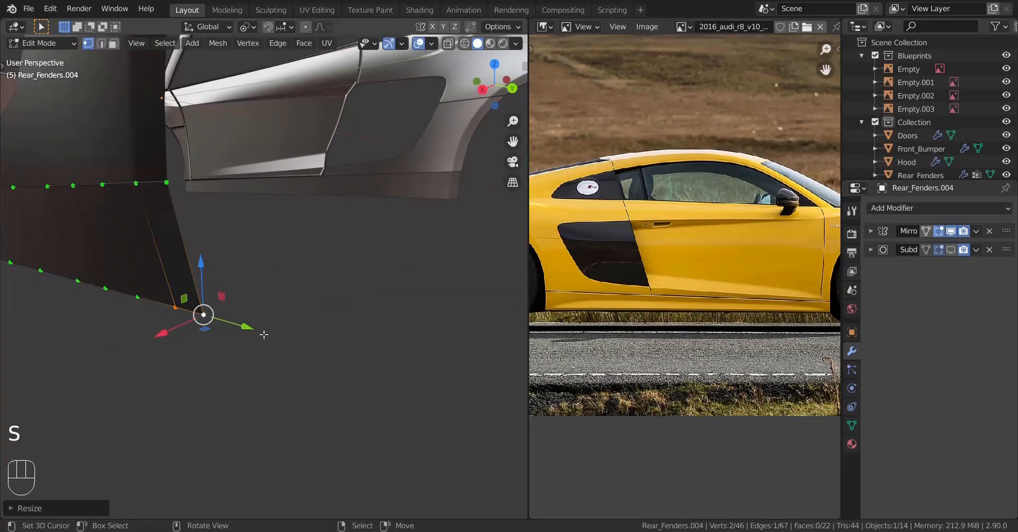
{"action": "scroll", "coordinate": [246, 327], "scroll_direction": "down", "scroll_amount": 2}
{"action": "middle_click_drag", "start_coordinate": [246, 327], "coordinate": [286, 318]}
{"action": "middle_click_drag", "start_coordinate": [286, 318], "coordinate": [266, 321], "text": "shift"}
{"action": "key", "text": "KP_3"}
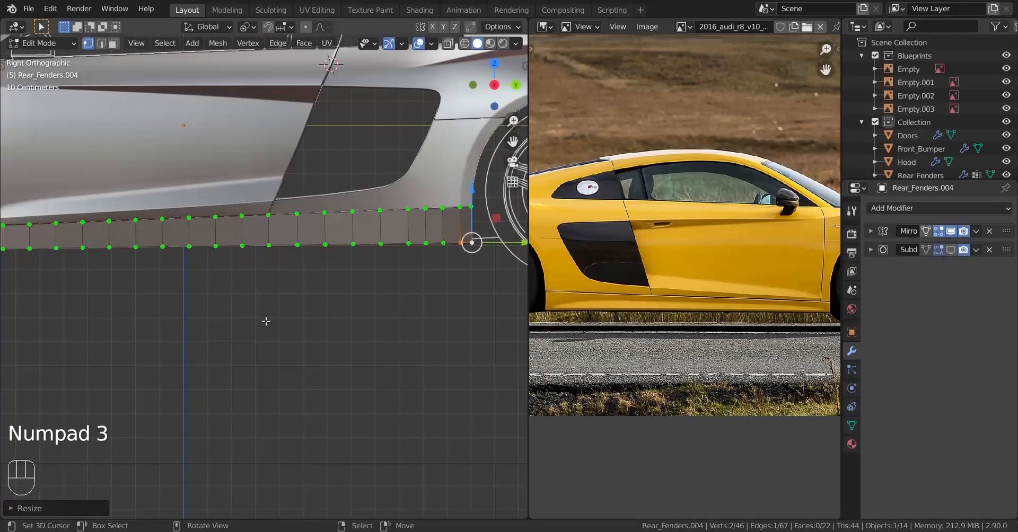
Cut a horizontal edge loop through the side-skirt strip and slide it, with Even on, onto the blueprint's lower trim line.
{"action": "scroll", "coordinate": [296, 313], "scroll_direction": "up", "scroll_amount": 1}
{"action": "key", "text": "z"}
{"action": "scroll", "coordinate": [247, 326], "scroll_direction": "up", "scroll_amount": 2}
{"action": "middle_click_drag", "start_coordinate": [408, 261], "coordinate": [162, 326], "text": "shift"}
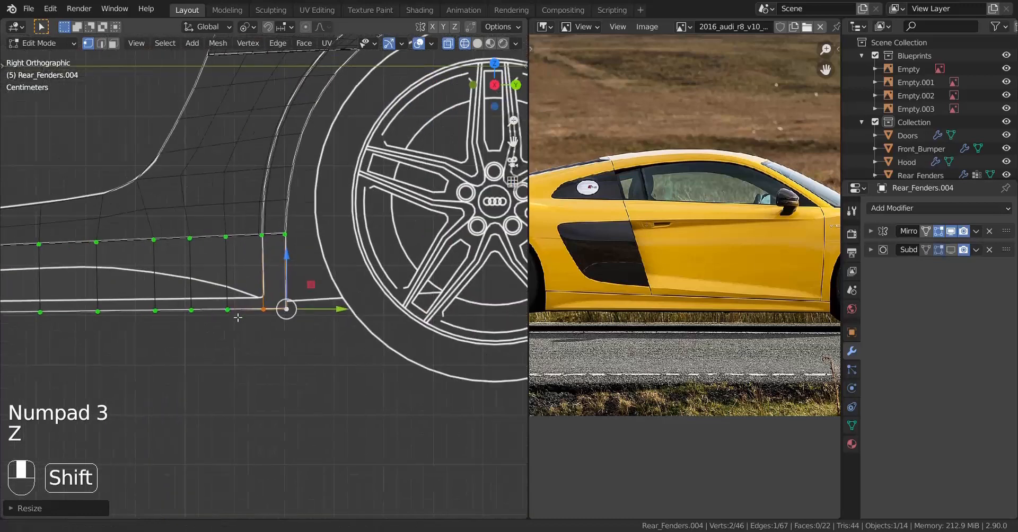
{"action": "scroll", "coordinate": [256, 304], "scroll_direction": "up", "scroll_amount": 2}
{"action": "key", "text": "ctrl+r"}
{"action": "left_click", "coordinate": [257, 303]}
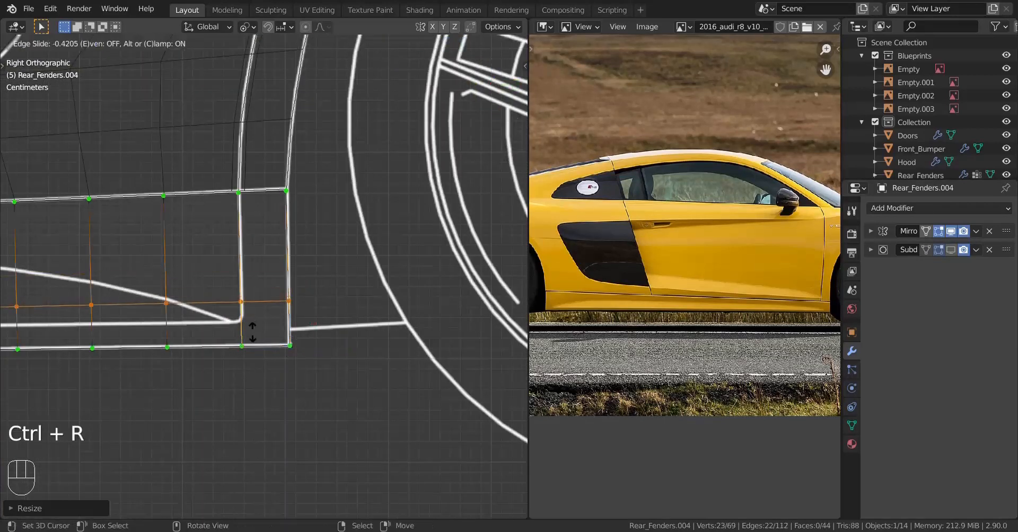
{"action": "key", "text": "e"}
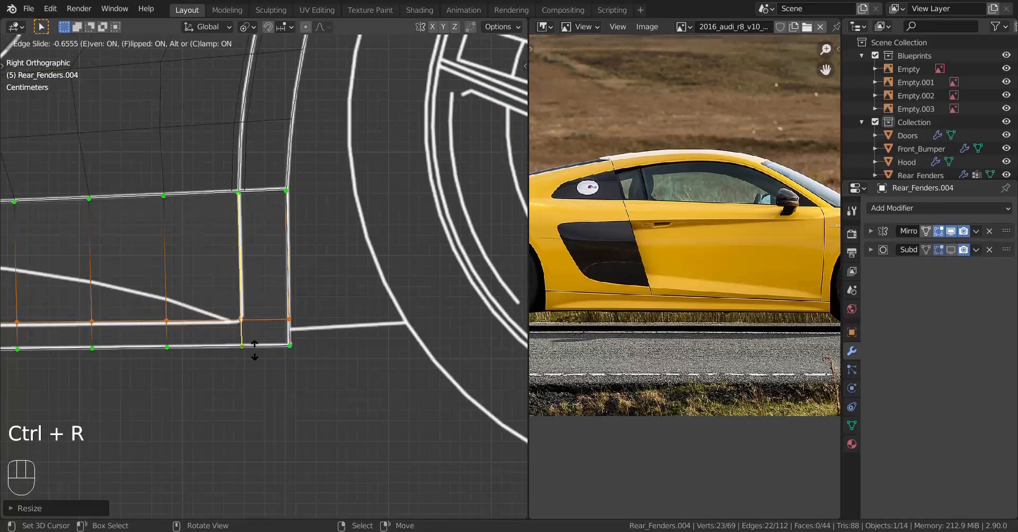
{"action": "left_click", "coordinate": [261, 377]}
Examine the new edge loop against the side blueprint along the whole length of the skirt.
{"action": "scroll", "coordinate": [212, 363], "scroll_direction": "down", "scroll_amount": 7}
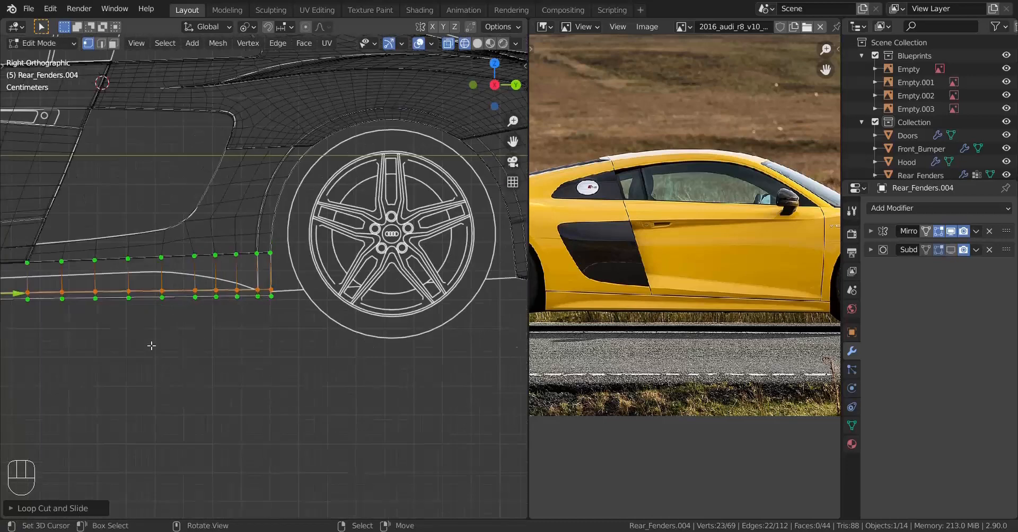
{"action": "scroll", "coordinate": [159, 345], "scroll_direction": "down", "scroll_amount": 3}
{"action": "middle_click_drag", "start_coordinate": [204, 344], "coordinate": [522, 343], "text": "shift"}
{"action": "scroll", "coordinate": [340, 337], "scroll_direction": "up", "scroll_amount": 4}
{"action": "scroll", "coordinate": [276, 328], "scroll_direction": "up", "scroll_amount": 7}
{"action": "mouse_move", "coordinate": [331, 336]}
{"action": "middle_mouse_down", "text": "shift"}
{"action": "mouse_move", "coordinate": [251, 316]}
{"action": "mouse_move", "coordinate": [313, 316]}
{"action": "middle_mouse_up", "text": "shift"}
{"action": "scroll", "coordinate": [290, 336], "scroll_direction": "up", "scroll_amount": 2}
{"action": "scroll", "coordinate": [297, 336], "scroll_direction": "down", "scroll_amount": 13}
{"action": "key", "text": "shift+z"}
{"action": "key", "text": "KP_3"}
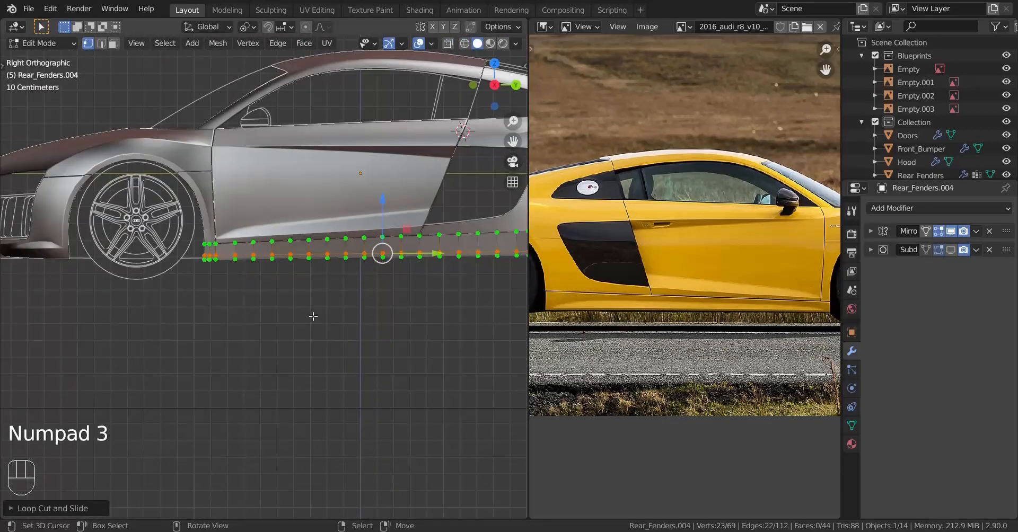
{"action": "key", "text": "z"}
{"action": "middle_click_drag", "start_coordinate": [368, 302], "coordinate": [113, 345], "text": "shift"}
{"action": "scroll", "coordinate": [212, 339], "scroll_direction": "up", "scroll_amount": 4}
{"action": "middle_click_drag", "start_coordinate": [291, 328], "coordinate": [266, 309], "text": "shift"}
{"action": "scroll", "coordinate": [266, 309], "scroll_direction": "up", "scroll_amount": 5}
{"action": "scroll", "coordinate": [212, 313], "scroll_direction": "down", "scroll_amount": 6}
{"action": "middle_click_drag", "start_coordinate": [95, 339], "coordinate": [450, 314], "text": "shift"}
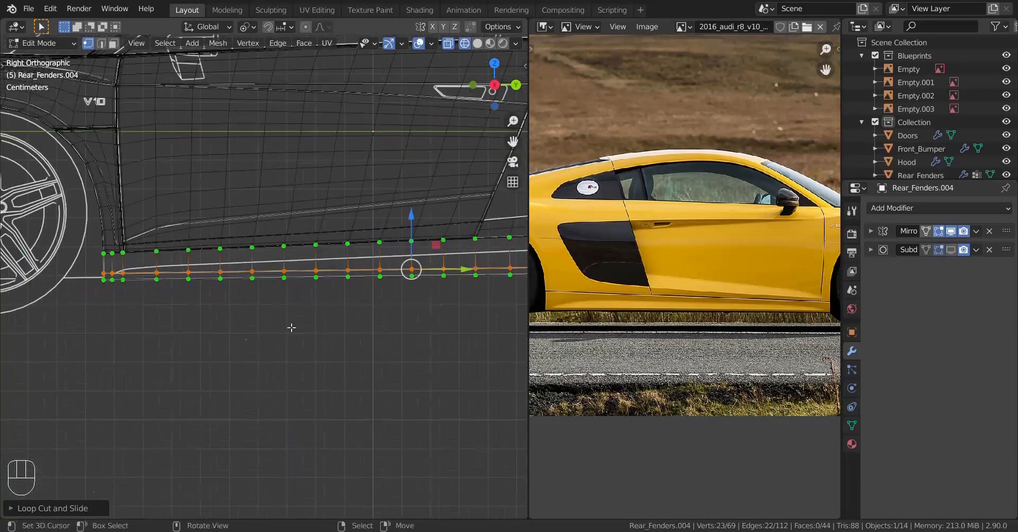
Cut a second horizontal edge loop through the skirt, just above the first one.
{"action": "scroll", "coordinate": [408, 361], "scroll_direction": "up", "scroll_amount": 6}
{"action": "middle_click_drag", "start_coordinate": [243, 332], "coordinate": [322, 335], "text": "shift"}
{"action": "scroll", "coordinate": [316, 334], "scroll_direction": "up", "scroll_amount": 1}
{"action": "scroll", "coordinate": [316, 334], "scroll_direction": "up", "scroll_amount": 1}
{"action": "key", "text": "ctrl+r"}
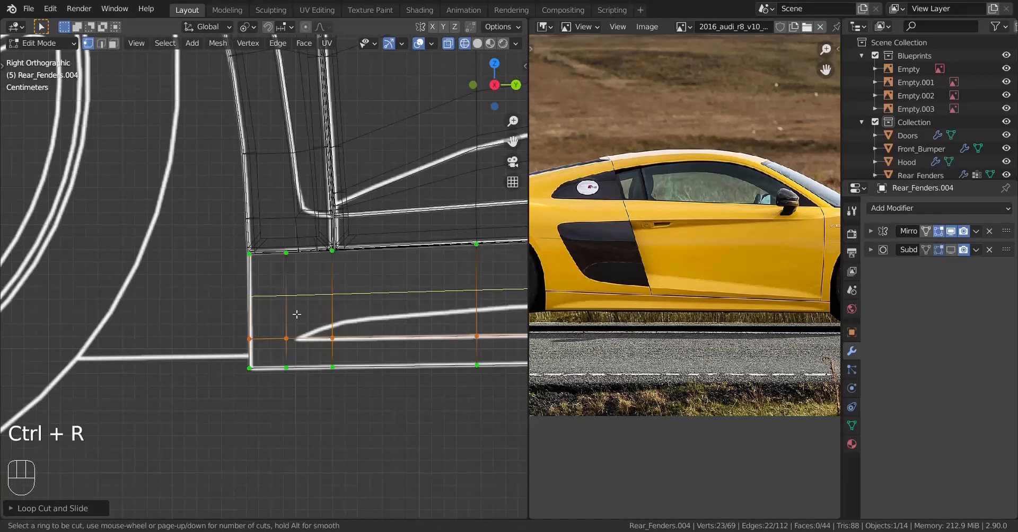
{"action": "left_click", "coordinate": [294, 316]}
{"action": "left_click", "coordinate": [293, 325]}
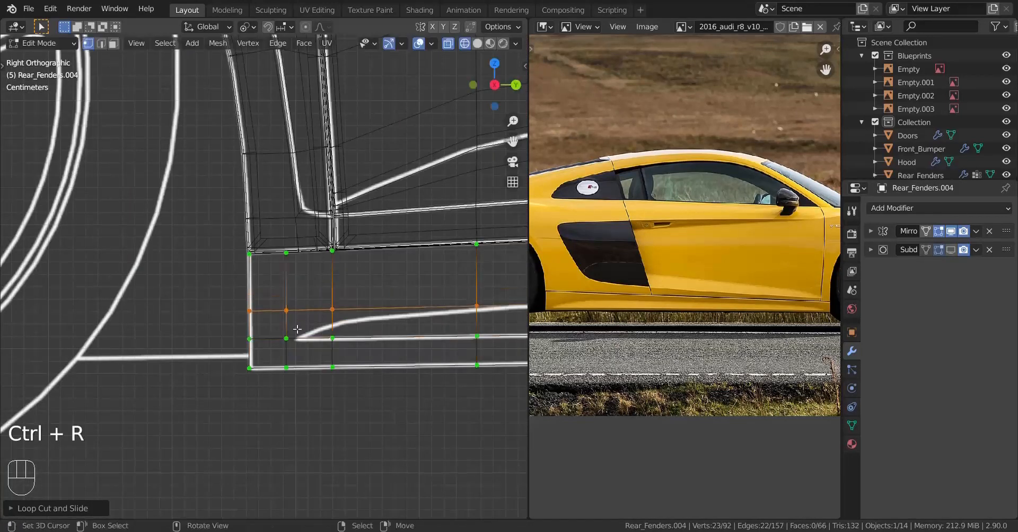
Slide the upper loop's third vertex from the front end down onto the blueprint's curved trim line.
{"action": "scroll", "coordinate": [299, 329], "scroll_direction": "up", "scroll_amount": 4}
{"action": "middle_click_drag", "start_coordinate": [368, 362], "coordinate": [291, 311], "text": "shift"}
{"action": "left_click", "coordinate": [328, 293]}
{"action": "key", "text": "g"}
{"action": "key", "text": "g"}
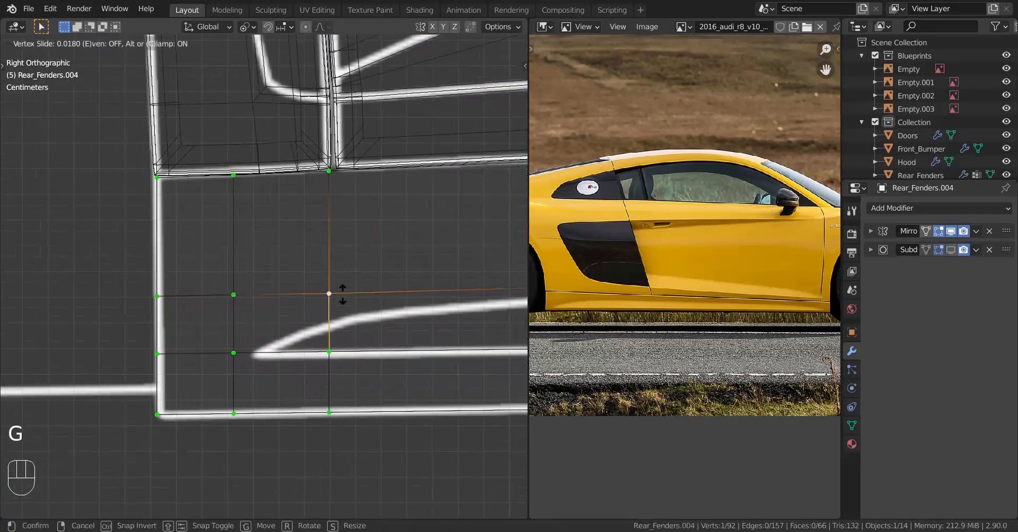
{"action": "left_click", "coordinate": [348, 324]}
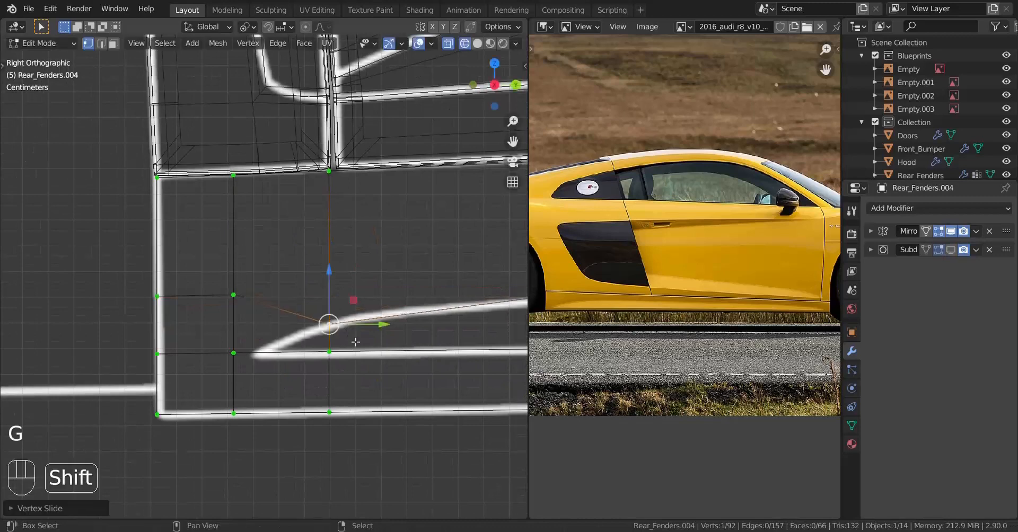
Merge the upper loop's second vertex from the front into the lower-loop vertex directly beneath it.
{"action": "left_click", "coordinate": [245, 359], "text": "shift"}
{"action": "key", "text": "m"}
{"action": "left_click", "coordinate": [327, 354]}
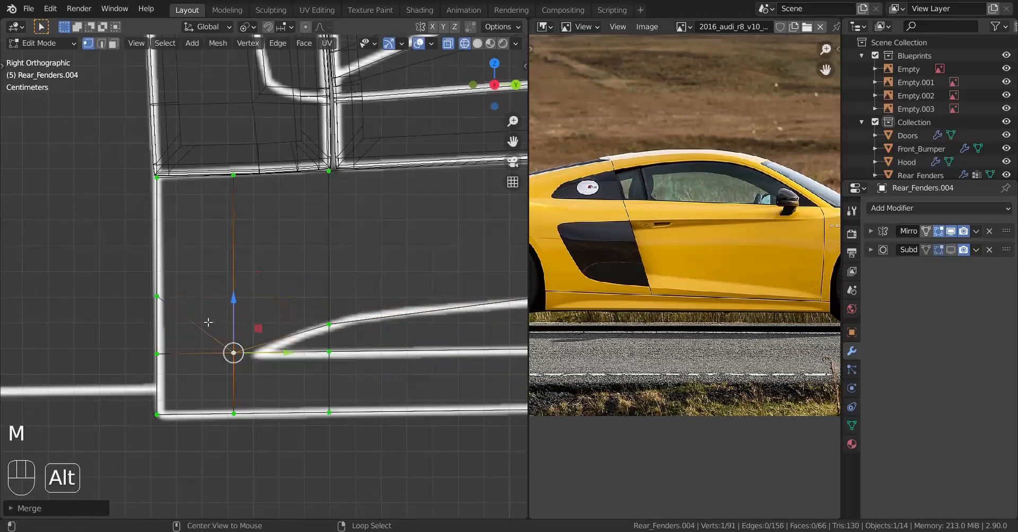
Dissolve the leftover diagonal edge between the merged vertex and the skirt's front end.
{"action": "left_click", "coordinate": [208, 322], "text": "alt"}
{"action": "key", "text": "x"}
{"action": "left_click", "coordinate": [340, 316]}
{"action": "key", "text": "ctrl+z"}
{"action": "key", "text": "x"}
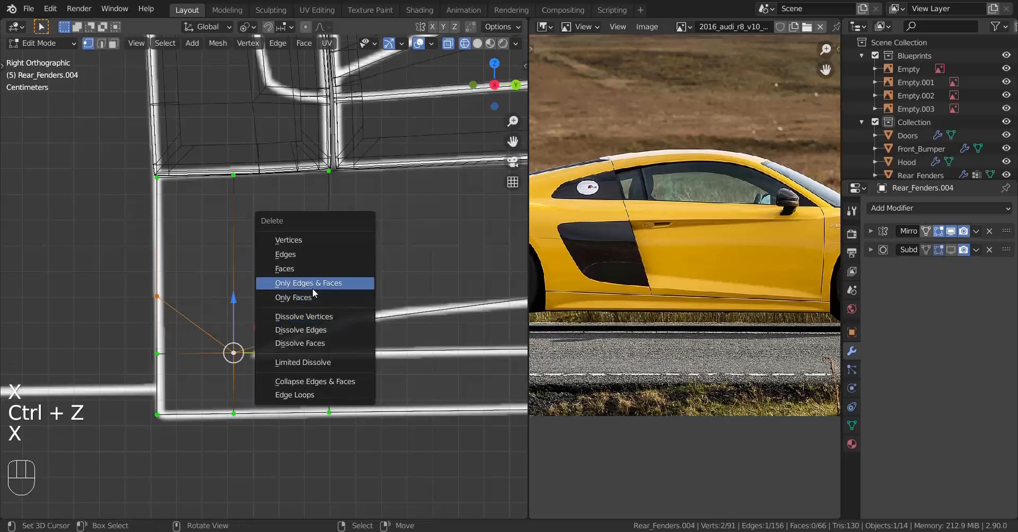
{"action": "left_click", "coordinate": [309, 331]}
Slide the next upper-loop vertices, below the front part of the door, onto the blueprint's curved trim line.
{"action": "scroll", "coordinate": [382, 328], "scroll_direction": "down", "scroll_amount": 3}
{"action": "middle_click_drag", "start_coordinate": [486, 306], "coordinate": [325, 322], "text": "shift"}
{"action": "scroll", "coordinate": [325, 323], "scroll_direction": "up", "scroll_amount": 1}
{"action": "right_click", "coordinate": [326, 322]}
{"action": "key", "text": "g"}
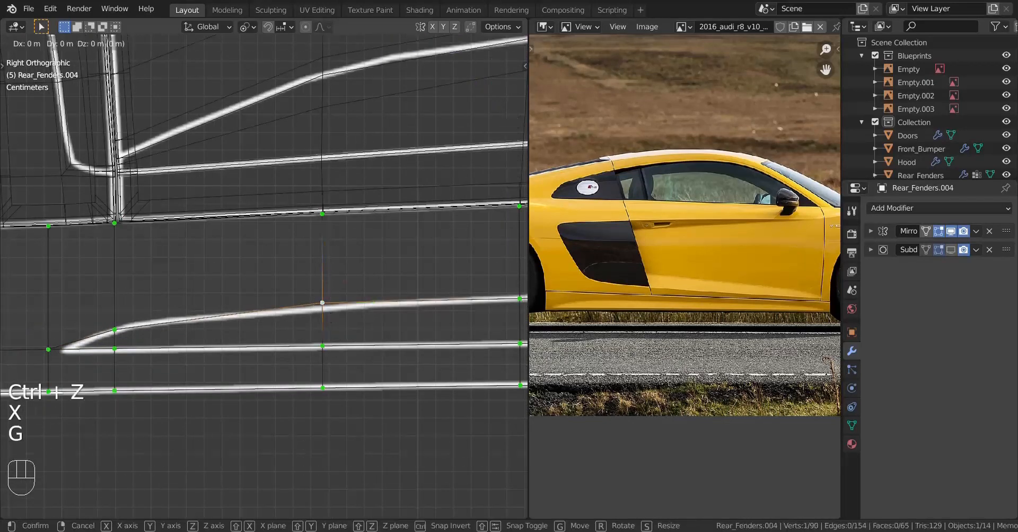
{"action": "key", "text": "g"}
{"action": "left_click", "coordinate": [333, 372]}
{"action": "scroll", "coordinate": [397, 303], "scroll_direction": "down", "scroll_amount": 3}
{"action": "middle_click_drag", "start_coordinate": [419, 311], "coordinate": [235, 319], "text": "shift"}
{"action": "scroll", "coordinate": [235, 319], "scroll_direction": "up", "scroll_amount": 5}
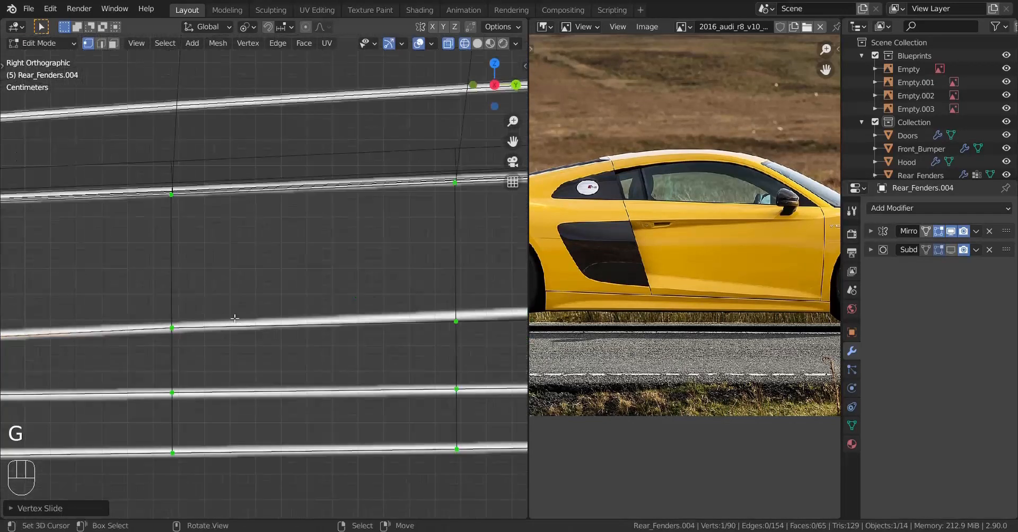
{"action": "middle_click_drag", "start_coordinate": [430, 326], "coordinate": [290, 317], "text": "shift"}
{"action": "right_click", "coordinate": [314, 313]}
{"action": "key", "text": "g"}
{"action": "key", "text": "g"}
{"action": "left_click", "coordinate": [396, 296]}
Slide the upper-loop vertices below the middle of the door onto the blueprint line and save the file.
{"action": "scroll", "coordinate": [403, 295], "scroll_direction": "down", "scroll_amount": 4}
{"action": "middle_click_drag", "start_coordinate": [425, 293], "coordinate": [214, 288], "text": "shift"}
{"action": "scroll", "coordinate": [213, 288], "scroll_direction": "up", "scroll_amount": 2}
{"action": "right_click", "coordinate": [197, 289]}
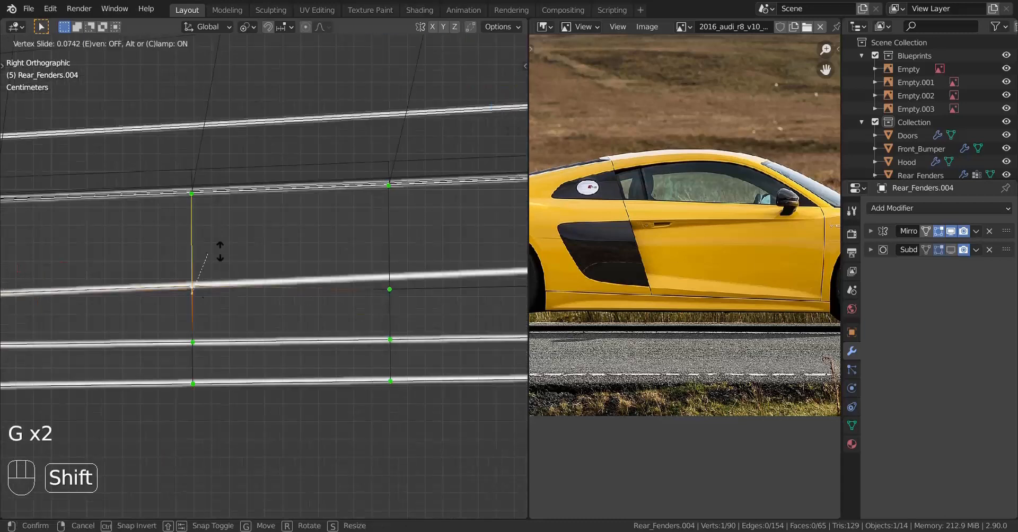
{"action": "scroll", "coordinate": [216, 272], "scroll_direction": "up", "scroll_amount": 3}
{"action": "right_click", "coordinate": [216, 274]}
{"action": "key", "text": "g"}
{"action": "key", "text": "g"}
{"action": "left_click", "coordinate": [225, 172]}
{"action": "middle_click_drag", "start_coordinate": [386, 291], "coordinate": [264, 302], "text": "shift"}
{"action": "scroll", "coordinate": [264, 302], "scroll_direction": "up", "scroll_amount": 1}
{"action": "right_click", "coordinate": [264, 302]}
{"action": "key", "text": "g"}
{"action": "key", "text": "g"}
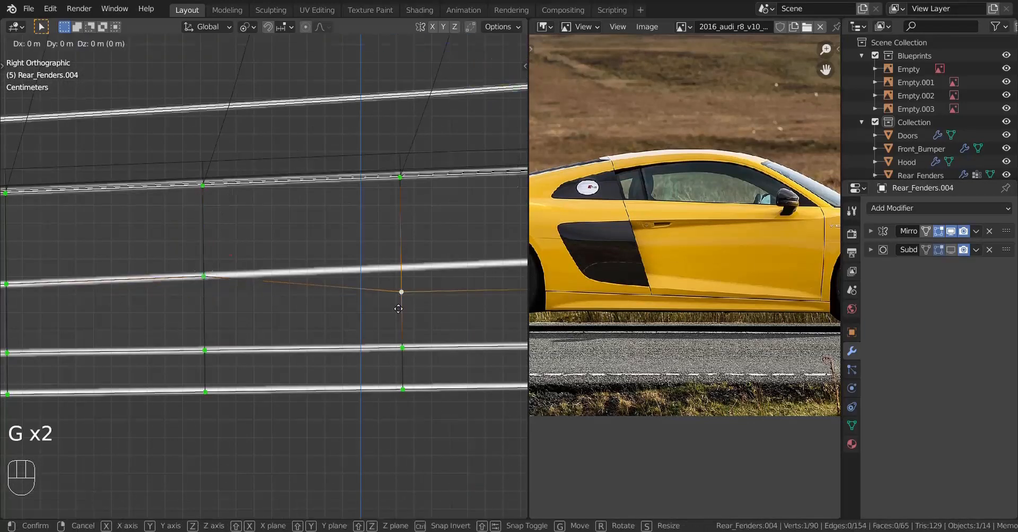
{"action": "middle_click_drag", "start_coordinate": [461, 280], "coordinate": [349, 273], "text": "shift"}
{"action": "scroll", "coordinate": [349, 274], "scroll_direction": "up", "scroll_amount": 2}
{"action": "right_click", "coordinate": [356, 273]}
{"action": "key", "text": "g"}
{"action": "key", "text": "g"}
{"action": "left_click", "coordinate": [407, 254]}
{"action": "scroll", "coordinate": [424, 265], "scroll_direction": "down", "scroll_amount": 1}
{"action": "middle_click_drag", "start_coordinate": [509, 284], "coordinate": [298, 297], "text": "shift"}
{"action": "key", "text": "ctrl+s"}
{"action": "key", "text": "ctrl+s"}
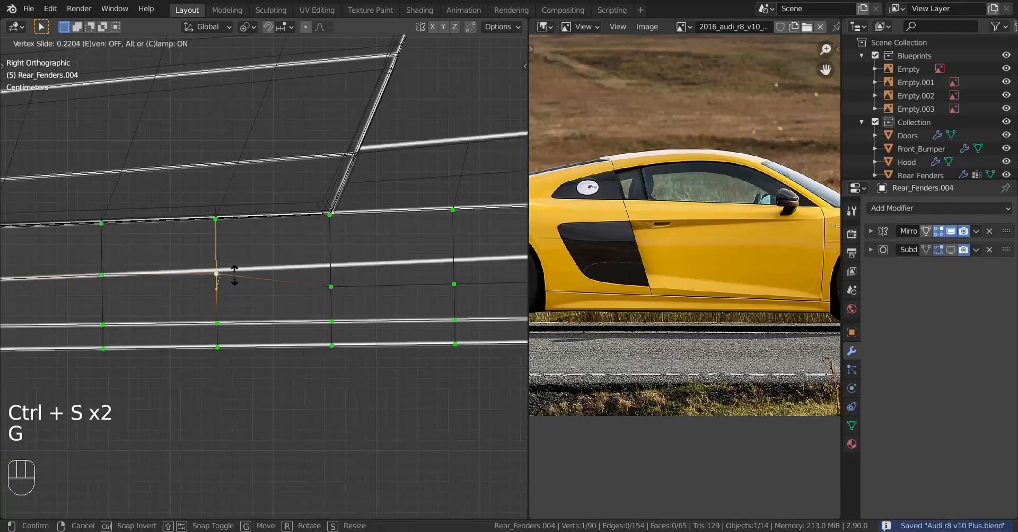
Slide the upper-loop vertices around and behind the door's rear edge onto the blueprint line.
{"action": "left_click", "coordinate": [182, 289]}
{"action": "right_click", "coordinate": [282, 302]}
{"action": "key", "text": "g"}
{"action": "key", "text": "g"}
{"action": "left_click", "coordinate": [289, 278]}
{"action": "middle_click_drag", "start_coordinate": [418, 283], "coordinate": [200, 322], "text": "shift"}
{"action": "right_click", "coordinate": [187, 331]}
{"action": "key", "text": "g"}
{"action": "key", "text": "g"}
{"action": "left_click", "coordinate": [204, 307]}
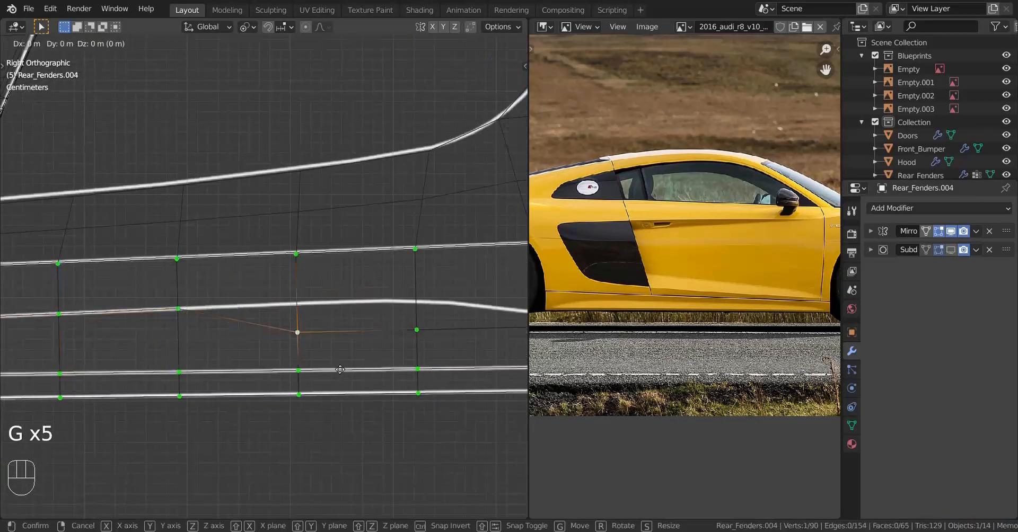
Slide the upper-loop vertices ahead of the rear wheel down onto the tapering end of the blueprint line.
{"action": "middle_click_drag", "start_coordinate": [371, 304], "coordinate": [147, 326], "text": "shift"}
{"action": "right_click", "coordinate": [204, 348]}
{"action": "key", "text": "g"}
{"action": "key", "text": "g"}
{"action": "left_click", "coordinate": [288, 313]}
{"action": "right_click", "coordinate": [312, 344]}
{"action": "key", "text": "g"}
{"action": "key", "text": "g"}
{"action": "left_click", "coordinate": [334, 335]}
{"action": "middle_click_drag", "start_coordinate": [360, 345], "coordinate": [246, 329], "text": "shift"}
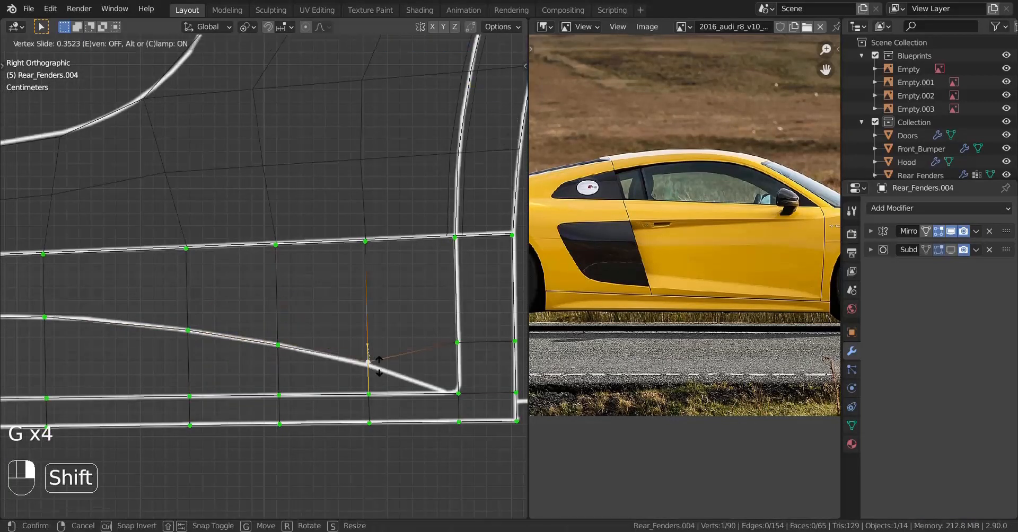
{"action": "left_click", "coordinate": [301, 347]}
Merge the last upper-loop vertex into the lower-loop vertex at the rear taper and dissolve the leftover edge.
{"action": "right_click", "coordinate": [356, 330]}
{"action": "right_click", "coordinate": [358, 380], "text": "shift"}
{"action": "key", "text": "m"}
{"action": "left_click", "coordinate": [363, 378]}
{"action": "key", "text": "x"}
Inspect the skirt's shape in solid shading from behind, in object mode and in edit mode.
{"action": "key", "text": "Tab"}
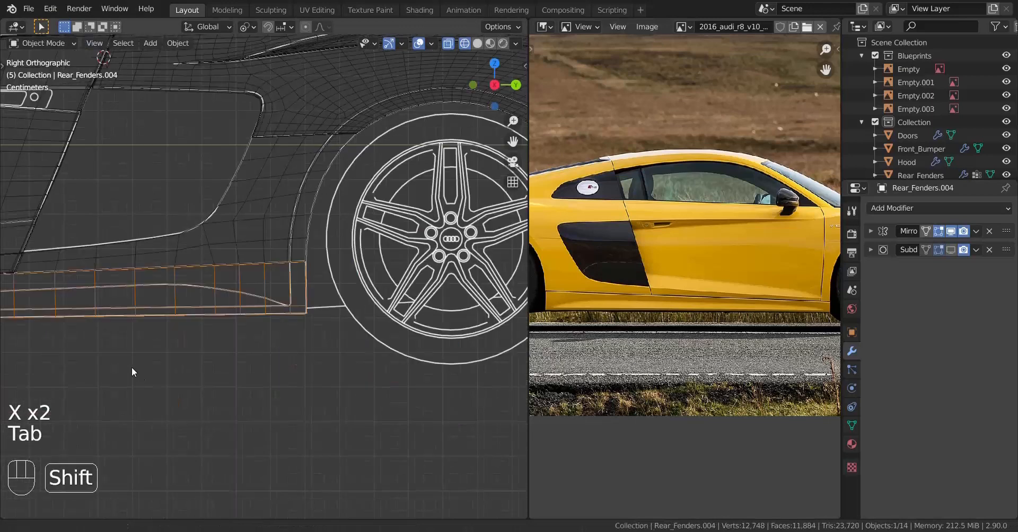
{"action": "key", "text": "z"}
{"action": "middle_click_drag", "start_coordinate": [375, 366], "coordinate": [114, 371]}
{"action": "middle_click_drag", "start_coordinate": [112, 371], "coordinate": [177, 368], "text": "shift"}
{"action": "key", "text": "Tab"}
{"action": "mouse_move", "coordinate": [181, 368]}
{"action": "middle_mouse_down"}
{"action": "mouse_move", "coordinate": [145, 364]}
{"action": "mouse_move", "coordinate": [171, 361]}
{"action": "middle_mouse_up"}
{"action": "scroll", "coordinate": [144, 364], "scroll_direction": "up", "scroll_amount": 1}
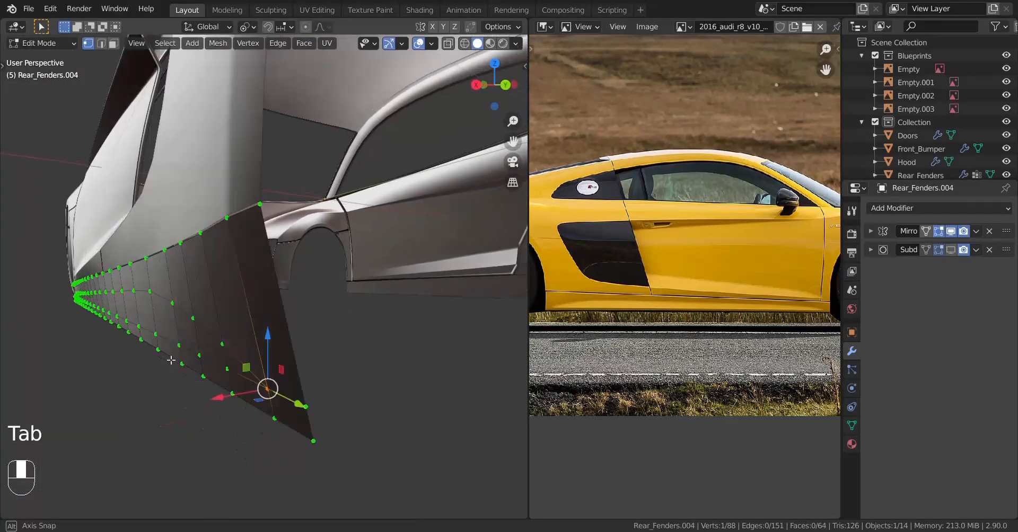
{"action": "middle_click_drag", "start_coordinate": [290, 406], "coordinate": [234, 395]}
{"action": "left_click", "coordinate": [231, 396], "text": "shift"}
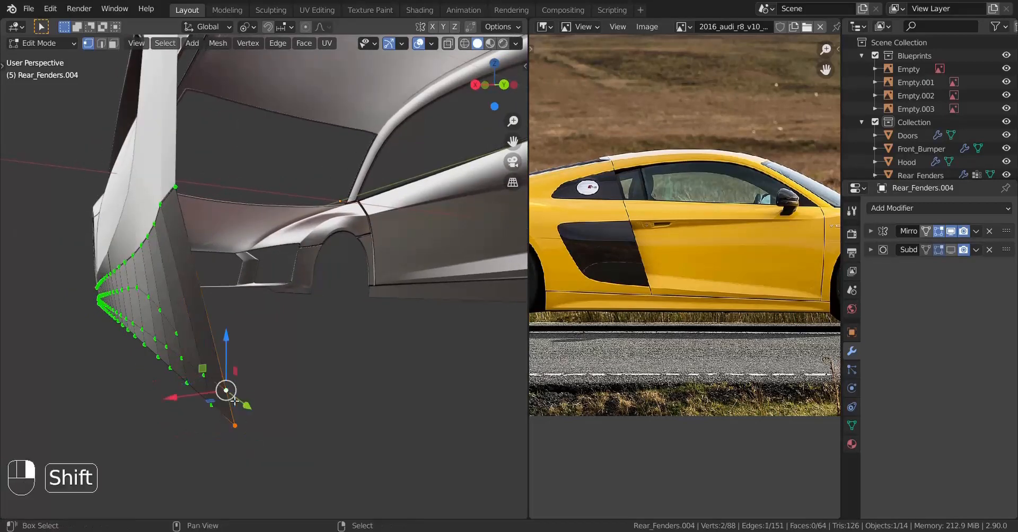
{"action": "middle_click_drag", "start_coordinate": [150, 384], "coordinate": [162, 384], "text": "shift"}
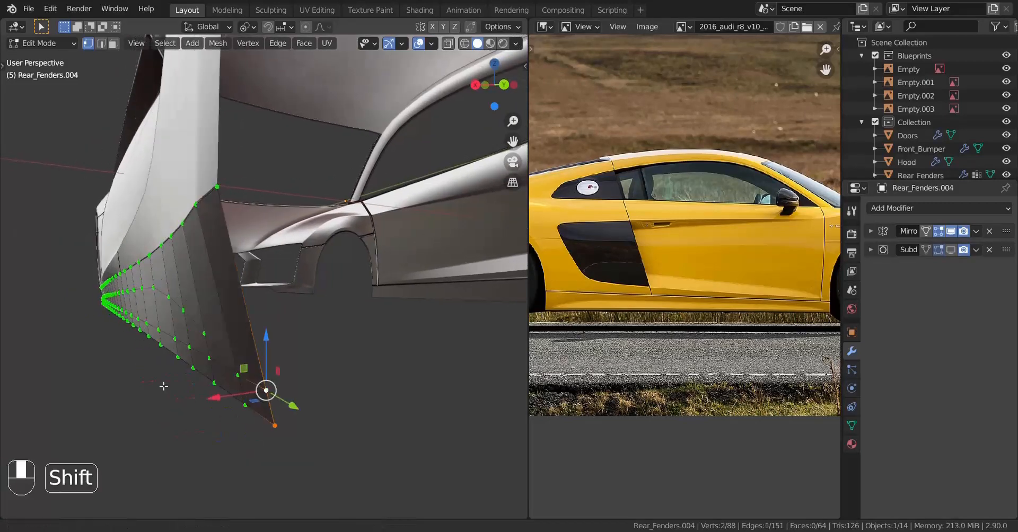
Select the skirt's two lowest edge loops, including the end vertices at the rear and front.
{"action": "mouse_move", "coordinate": [166, 324]}
{"action": "middle_mouse_down"}
{"action": "mouse_move", "coordinate": [191, 331]}
{"action": "mouse_move", "coordinate": [176, 331]}
{"action": "middle_mouse_up"}
{"action": "left_click", "coordinate": [168, 350], "text": "alt"}
{"action": "left_click", "coordinate": [168, 371], "text": "alt+shift"}
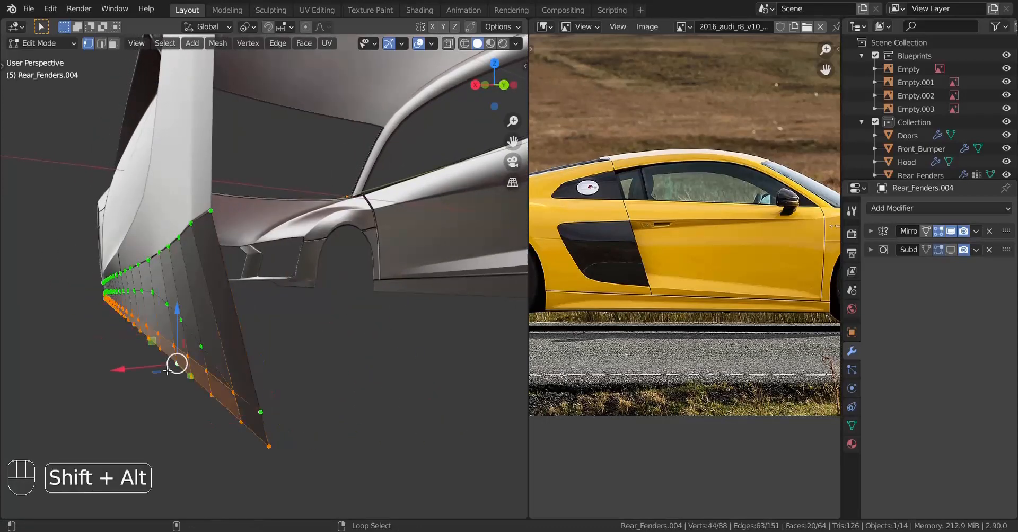
{"action": "right_click", "coordinate": [268, 405], "text": "shift"}
{"action": "middle_click_drag", "start_coordinate": [159, 387], "coordinate": [255, 351]}
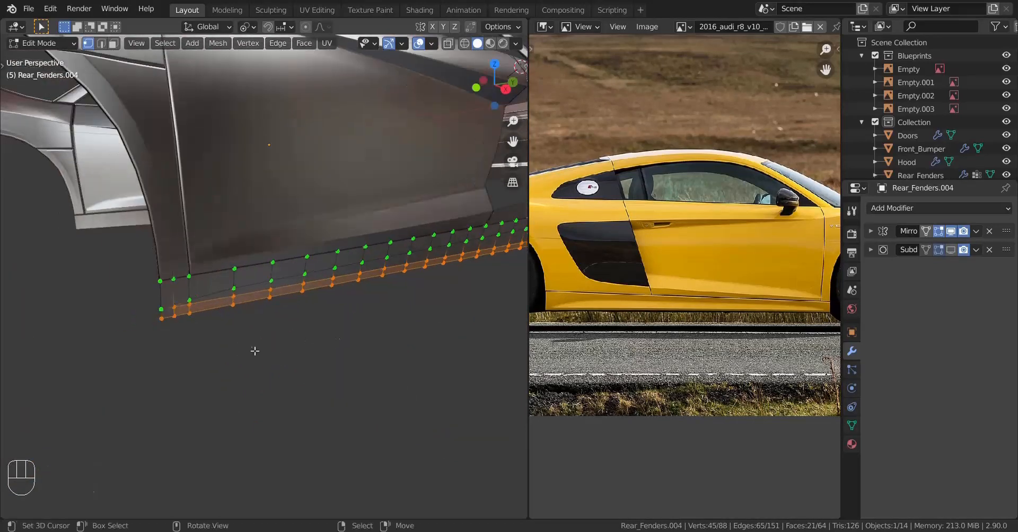
{"action": "right_click", "coordinate": [160, 313], "text": "shift"}
Move the two lowest edge loops outward along X by about 7 mm.
{"action": "middle_click_drag", "start_coordinate": [161, 314], "coordinate": [288, 349]}
{"action": "middle_click_drag", "start_coordinate": [289, 350], "coordinate": [261, 351], "text": "shift"}
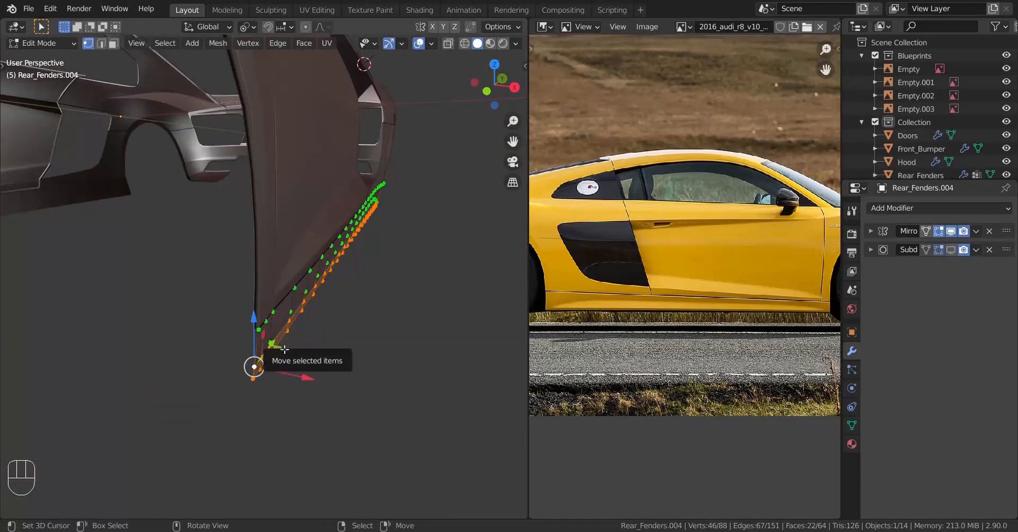
{"action": "middle_click_drag", "start_coordinate": [285, 350], "coordinate": [307, 348]}
{"action": "left_click_drag", "start_coordinate": [291, 409], "coordinate": [345, 421], "text": "shift"}
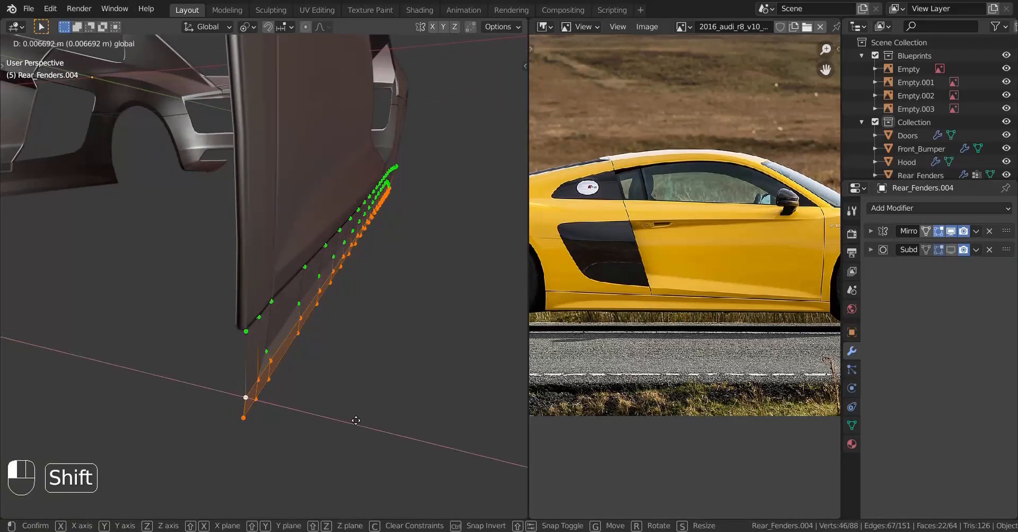
{"action": "left_click_drag", "start_coordinate": [353, 421], "coordinate": [352, 421], "text": "shift"}
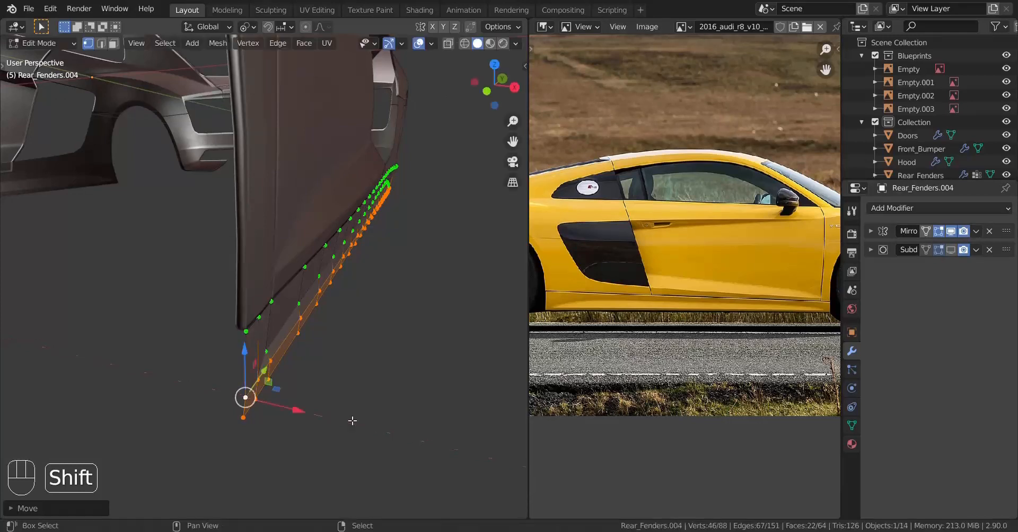
In front view, nudge the two lowest edge loops slightly further outward along X.
{"action": "key", "text": "KP_1"}
{"action": "middle_click_drag", "start_coordinate": [387, 294], "coordinate": [303, 380], "text": "shift"}
{"action": "scroll", "coordinate": [303, 380], "scroll_direction": "up", "scroll_amount": 9}
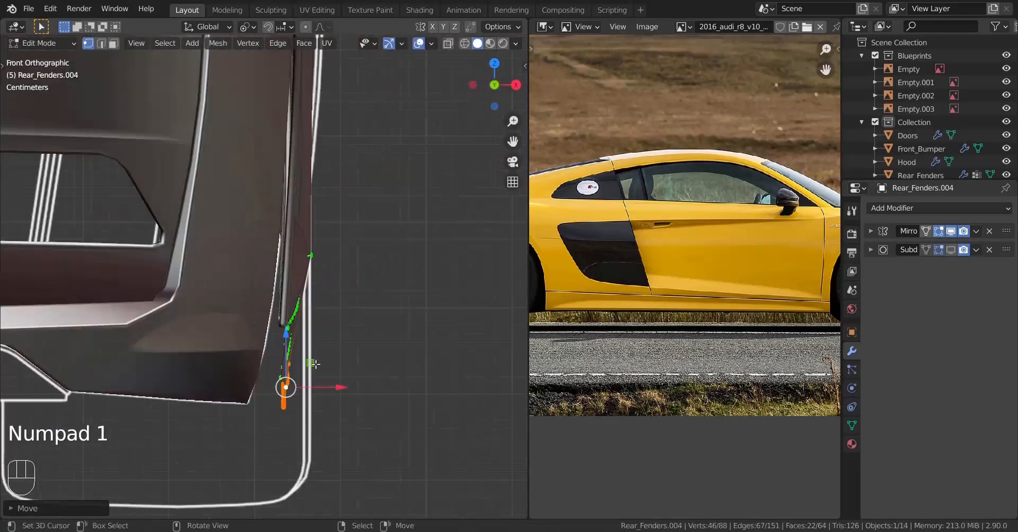
{"action": "middle_click_drag", "start_coordinate": [378, 359], "coordinate": [365, 286], "text": "shift"}
{"action": "scroll", "coordinate": [379, 343], "scroll_direction": "up", "scroll_amount": 1}
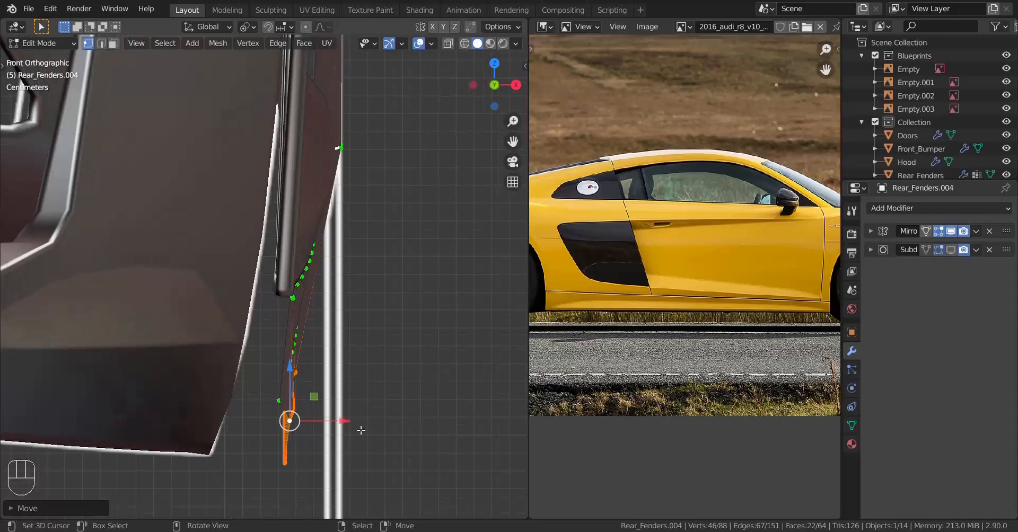
{"action": "left_click_drag", "start_coordinate": [354, 426], "coordinate": [391, 420], "text": "shift"}
Inspect the reshaped skirt and its lower corners from the front and rear, in object and edit mode.
{"action": "scroll", "coordinate": [387, 419], "scroll_direction": "down", "scroll_amount": 1}
{"action": "middle_click_drag", "start_coordinate": [276, 419], "coordinate": [139, 400]}
{"action": "scroll", "coordinate": [212, 382], "scroll_direction": "down", "scroll_amount": 6}
{"action": "key", "text": "Tab"}
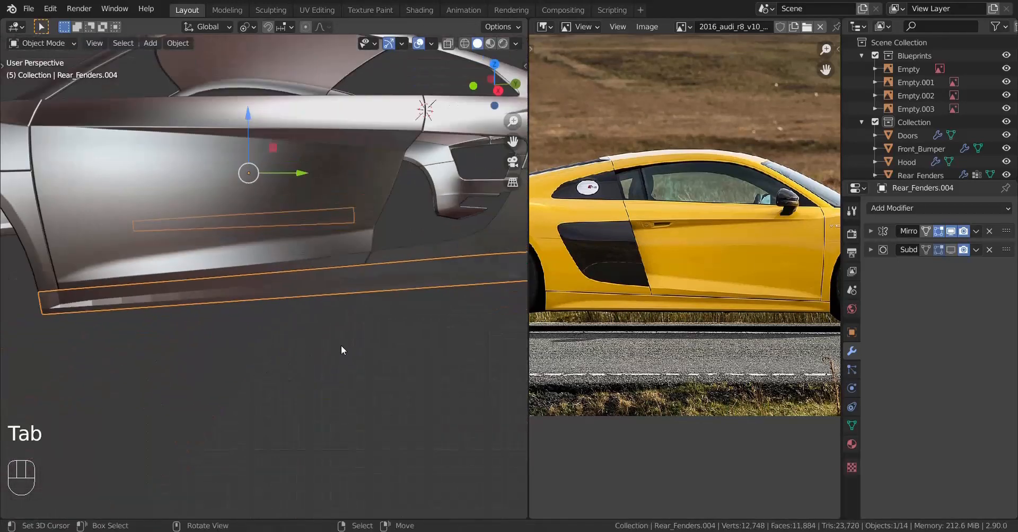
{"action": "middle_click_drag", "start_coordinate": [451, 339], "coordinate": [498, 321]}
{"action": "scroll", "coordinate": [288, 377], "scroll_direction": "up", "scroll_amount": 4}
{"action": "key", "text": "Tab"}
{"action": "left_click", "coordinate": [203, 424]}
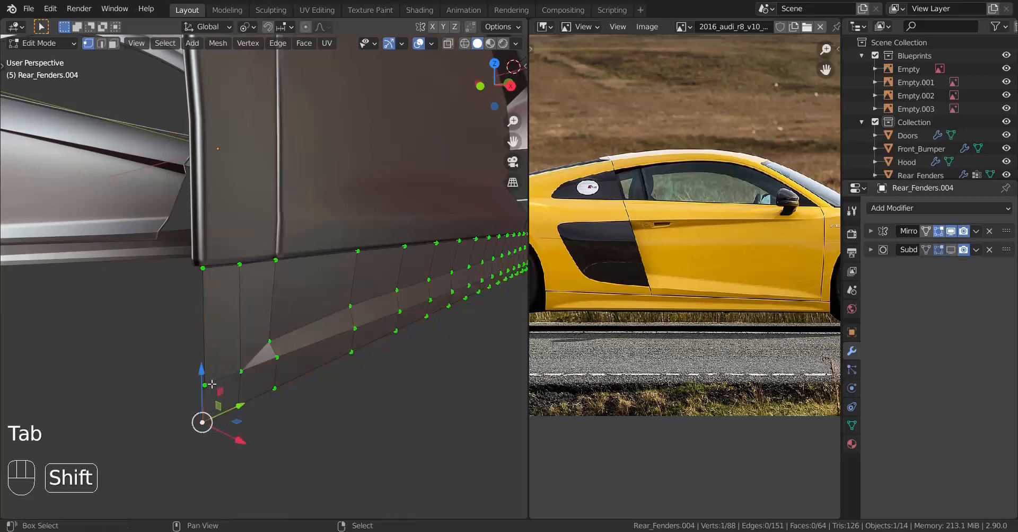
{"action": "middle_click_drag", "start_coordinate": [211, 384], "coordinate": [328, 353]}
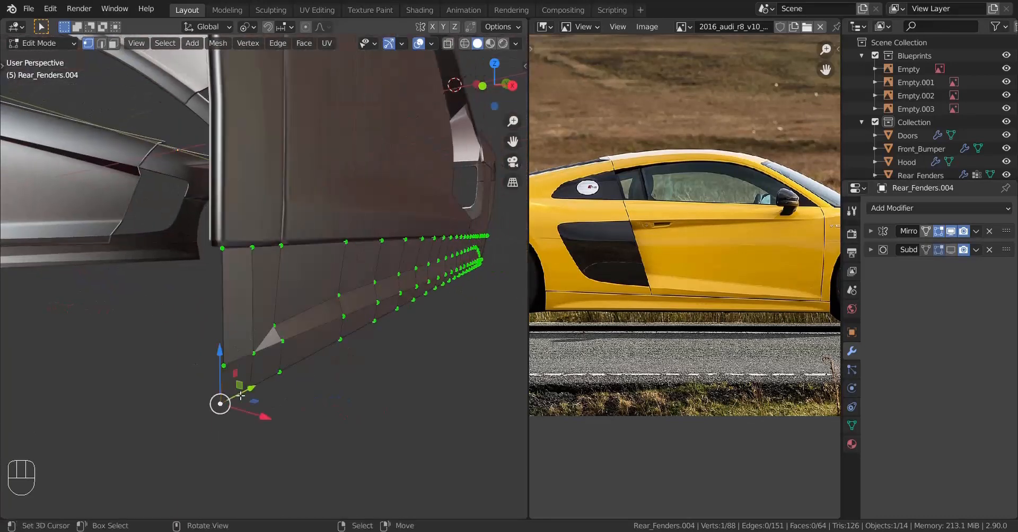
{"action": "middle_click_drag", "start_coordinate": [246, 375], "coordinate": [295, 370]}
{"action": "key", "text": "Tab"}
{"action": "key", "text": "Tab"}
{"action": "scroll", "coordinate": [294, 370], "scroll_direction": "up", "scroll_amount": 2}
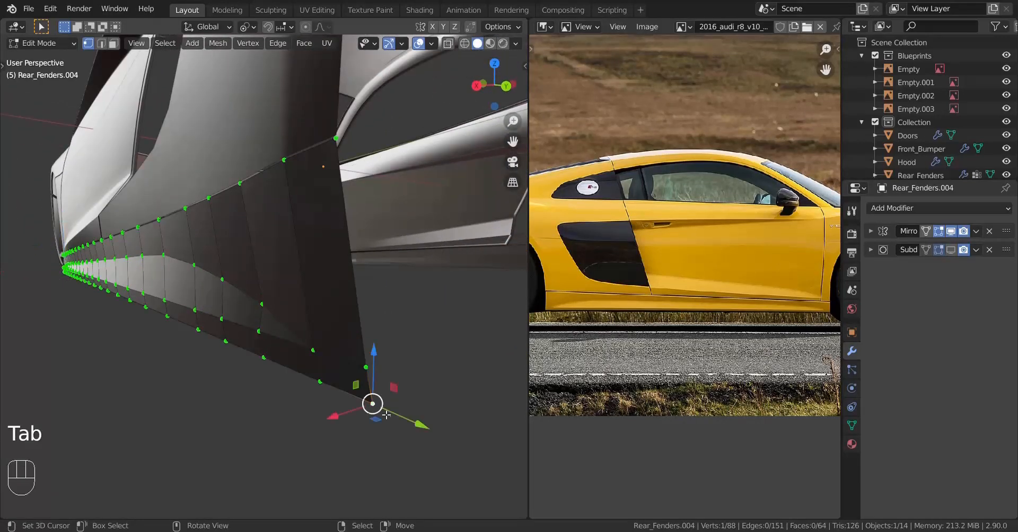
Align the skirt's lowest rear corner vertex with the vertex above it by flattening the pair along X.
{"action": "left_click", "coordinate": [366, 367], "text": "shift"}
{"action": "key", "text": "s"}
{"action": "key", "text": "x"}
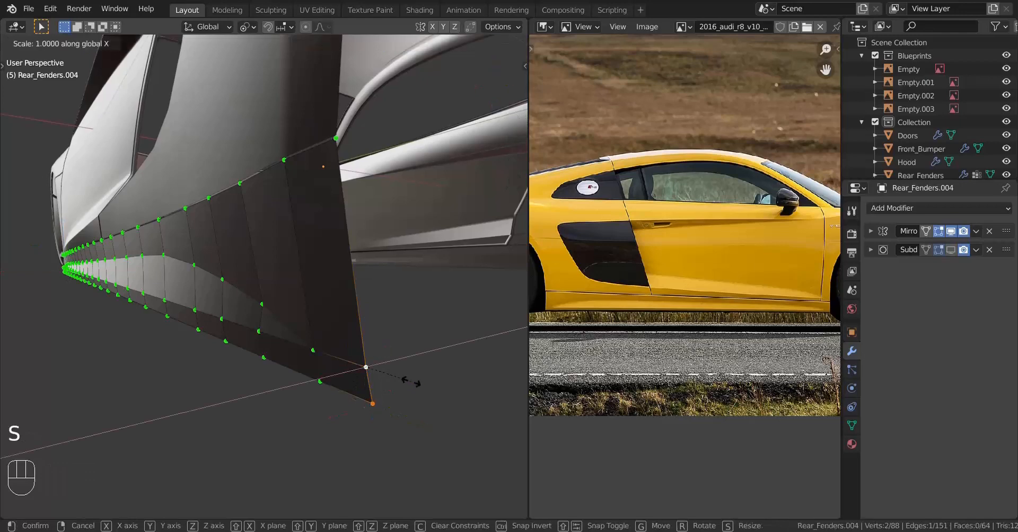
{"action": "key", "text": "Return"}
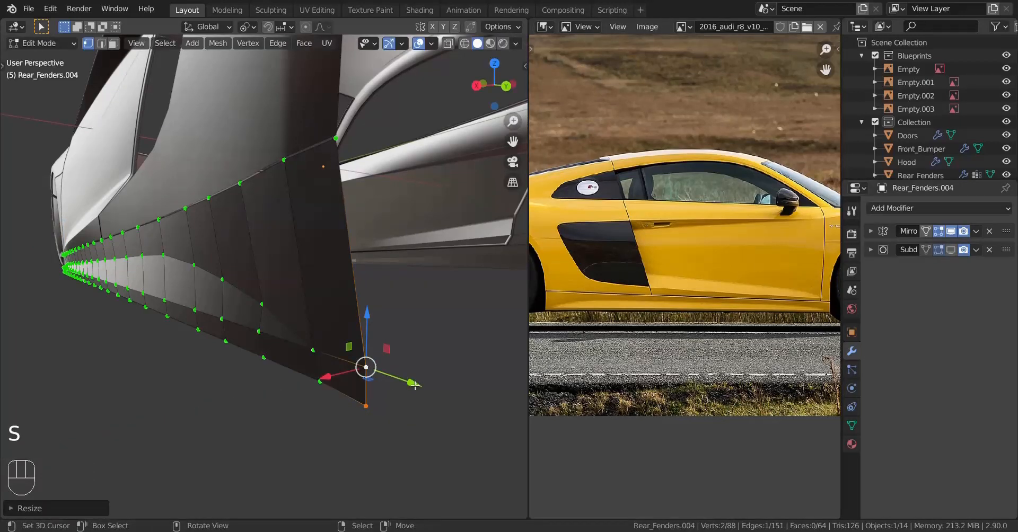
Repeat the X flattening on the next lower vertex pairs, working from the skirt's rear corner toward the front.
{"action": "right_click", "coordinate": [319, 383]}
{"action": "right_click", "coordinate": [319, 352], "text": "shift"}
{"action": "key", "text": "shift+r"}
{"action": "right_click", "coordinate": [268, 361]}
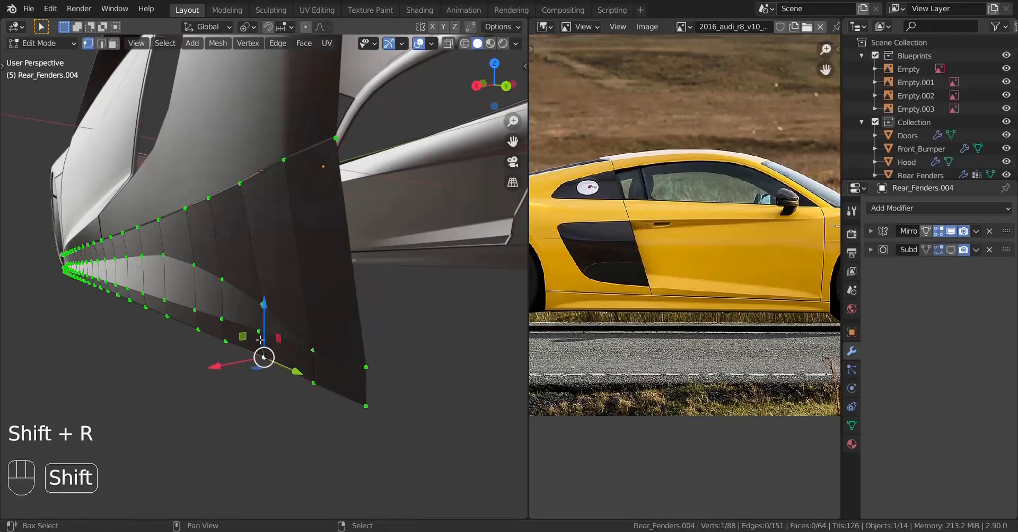
{"action": "key", "text": "shift+r"}
{"action": "right_click", "coordinate": [208, 342]}
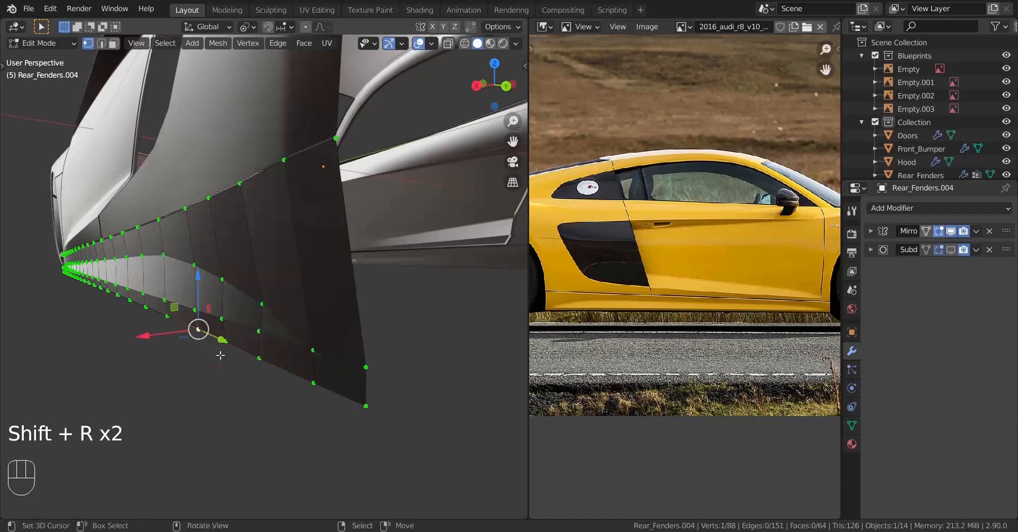
{"action": "right_click", "coordinate": [225, 348]}
{"action": "right_click", "coordinate": [232, 327], "text": "shift"}
{"action": "key", "text": "shift+r"}
{"action": "right_click", "coordinate": [356, 383]}
{"action": "middle_click_drag", "start_coordinate": [232, 327], "coordinate": [393, 333], "text": "shift"}
{"action": "right_click", "coordinate": [354, 362], "text": "shift"}
{"action": "key", "text": "s"}
{"action": "key", "text": "y"}
{"action": "key", "text": "0"}
{"action": "key", "text": "Return"}
Align the remaining lower vertex pairs along X up to the skirt's front end by repeating the same flattening.
{"action": "right_click", "coordinate": [408, 378], "text": "shift"}
{"action": "key", "text": "shift+r"}
{"action": "right_click", "coordinate": [379, 309]}
{"action": "key", "text": "shift+r"}
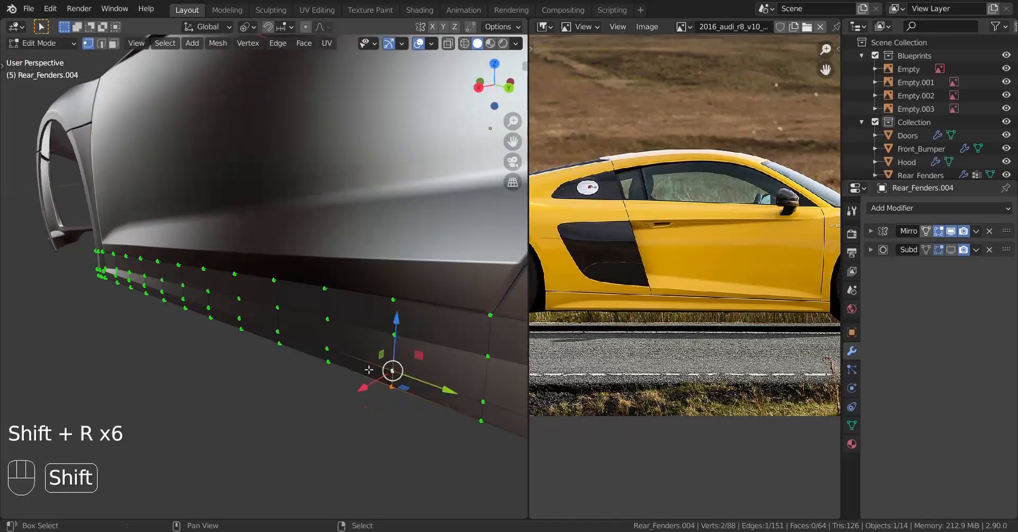
{"action": "key", "text": "shift+r"}
{"action": "key", "text": "shift+r"}
{"action": "key", "text": "shift+r"}
{"action": "key", "text": "shift+r"}
{"action": "key", "text": "shift+r"}
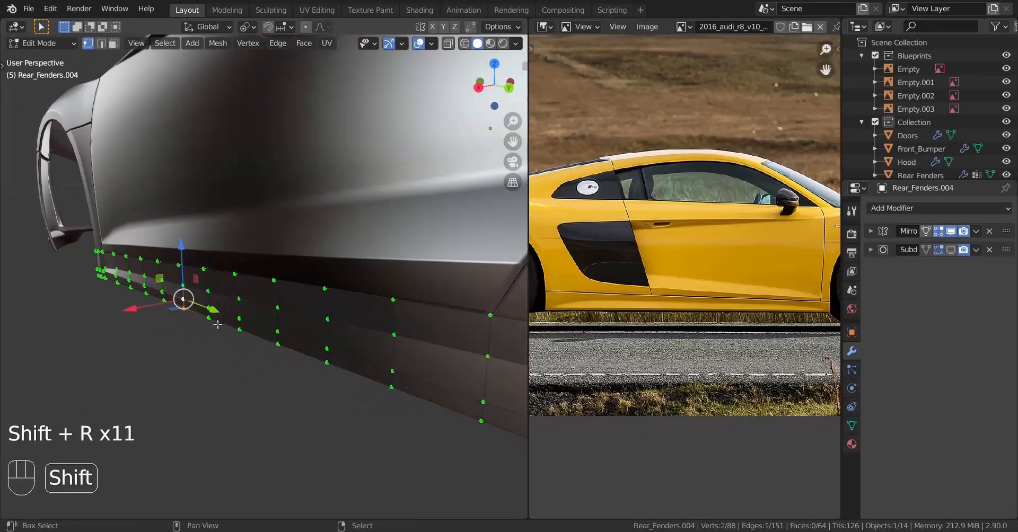
{"action": "key", "text": "shift+r"}
{"action": "key", "text": "shift+r"}
{"action": "key", "text": "shift+r"}
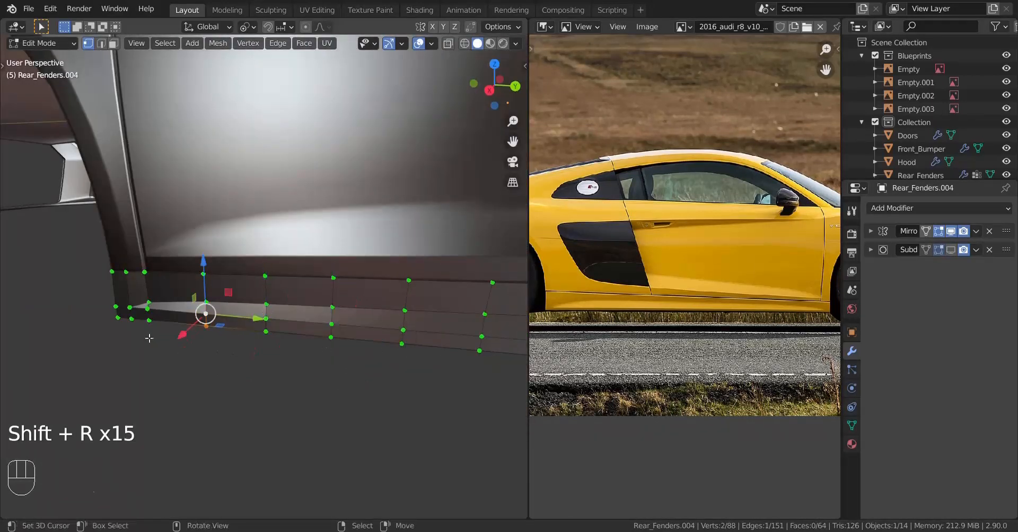
{"action": "key", "text": "shift+r"}
{"action": "key", "text": "shift+r"}
Flatten one more missed lower vertex pair along X and check the skirt in object mode.
{"action": "key", "text": "Tab"}
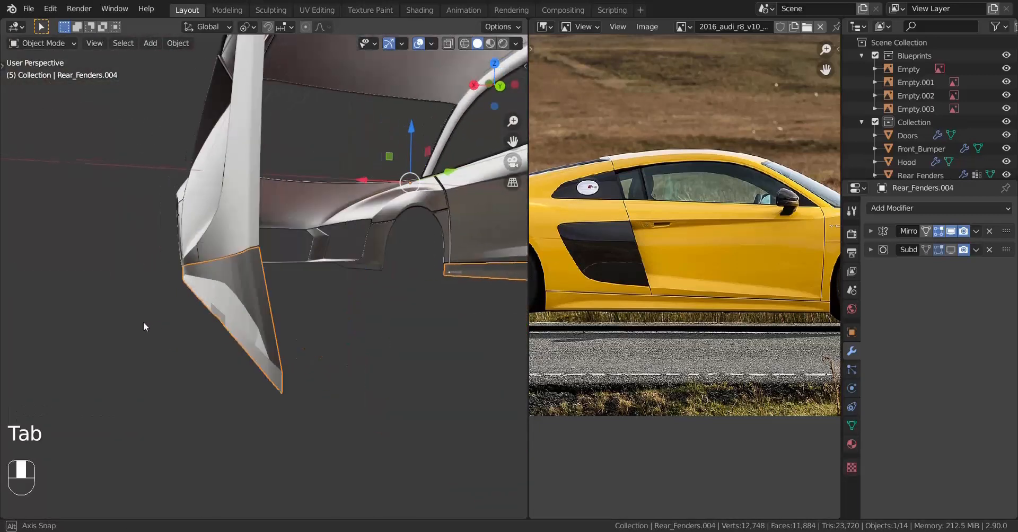
{"action": "key", "text": "Tab"}
{"action": "middle_click_drag", "start_coordinate": [143, 322], "coordinate": [185, 358], "text": "shift"}
{"action": "left_click", "coordinate": [224, 346]}
{"action": "left_click", "coordinate": [221, 324], "text": "shift"}
{"action": "key", "text": "shift+r"}
{"action": "key", "text": "Tab"}
{"action": "key", "text": "s"}
{"action": "key", "text": "Tab"}
Nudge the selected lower skirt geometry slightly along X and check the shading from the side in object mode.
{"action": "scroll", "coordinate": [255, 367], "scroll_direction": "down", "scroll_amount": 6}
{"action": "scroll", "coordinate": [186, 366], "scroll_direction": "down", "scroll_amount": 2}
{"action": "key", "text": "Tab"}
{"action": "scroll", "coordinate": [202, 356], "scroll_direction": "up", "scroll_amount": 2}
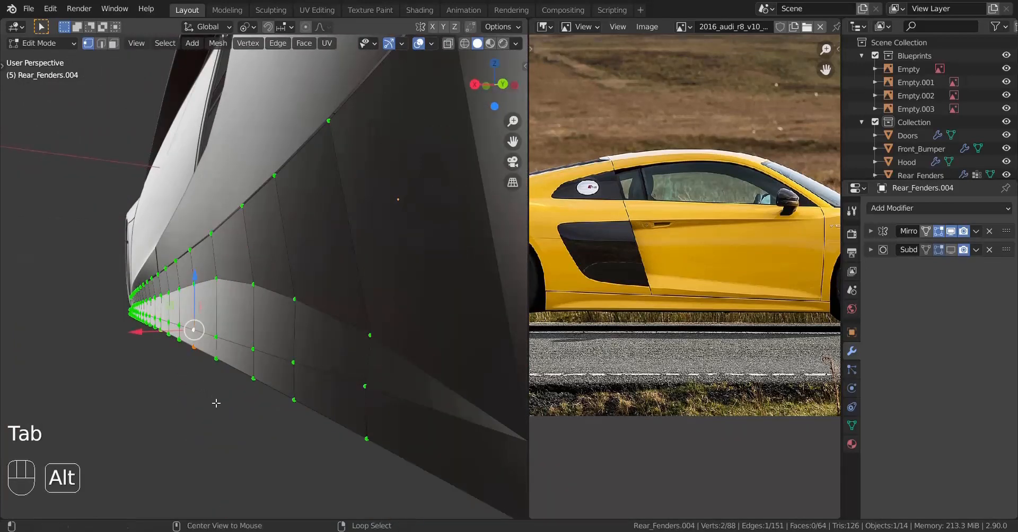
{"action": "left_click_drag", "start_coordinate": [157, 367], "coordinate": [174, 365], "text": "shift"}
{"action": "scroll", "coordinate": [188, 366], "scroll_direction": "down", "scroll_amount": 2}
{"action": "key", "text": "Tab"}
{"action": "middle_click_drag", "start_coordinate": [185, 367], "coordinate": [365, 369]}
{"action": "scroll", "coordinate": [272, 361], "scroll_direction": "down", "scroll_amount": 3}
{"action": "scroll", "coordinate": [347, 379], "scroll_direction": "up", "scroll_amount": 2}
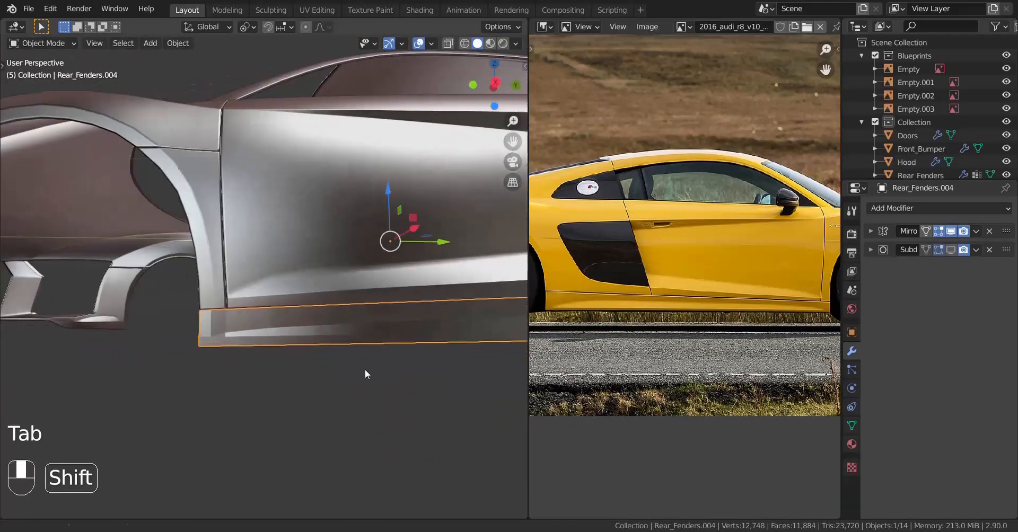
Adjust a lower vertex of the skirt slightly along X near its front end.
{"action": "key", "text": "Tab"}
{"action": "scroll", "coordinate": [233, 374], "scroll_direction": "up", "scroll_amount": 3}
{"action": "middle_click_drag", "start_coordinate": [232, 387], "coordinate": [213, 403]}
{"action": "middle_click_drag", "start_coordinate": [220, 398], "coordinate": [281, 341], "text": "shift"}
{"action": "scroll", "coordinate": [242, 387], "scroll_direction": "up", "scroll_amount": 2}
{"action": "scroll", "coordinate": [205, 404], "scroll_direction": "up", "scroll_amount": 2}
{"action": "left_click_drag", "start_coordinate": [192, 399], "coordinate": [127, 403], "text": "shift"}
{"action": "mouse_move", "coordinate": [128, 402]}
{"action": "middle_mouse_down"}
{"action": "mouse_move", "coordinate": [366, 386]}
{"action": "mouse_move", "coordinate": [218, 419]}
{"action": "middle_mouse_up"}
Move the crease-end vertex near the skirt's rear lower corner slightly outward along X.
{"action": "scroll", "coordinate": [366, 387], "scroll_direction": "down", "scroll_amount": 2}
{"action": "scroll", "coordinate": [254, 405], "scroll_direction": "down", "scroll_amount": 5}
{"action": "middle_click_drag", "start_coordinate": [371, 350], "coordinate": [204, 363], "text": "shift"}
{"action": "middle_click_drag", "start_coordinate": [422, 300], "coordinate": [103, 306], "text": "shift"}
{"action": "scroll", "coordinate": [265, 313], "scroll_direction": "up", "scroll_amount": 2}
{"action": "middle_click_drag", "start_coordinate": [438, 320], "coordinate": [120, 334], "text": "shift"}
{"action": "scroll", "coordinate": [213, 338], "scroll_direction": "up", "scroll_amount": 2}
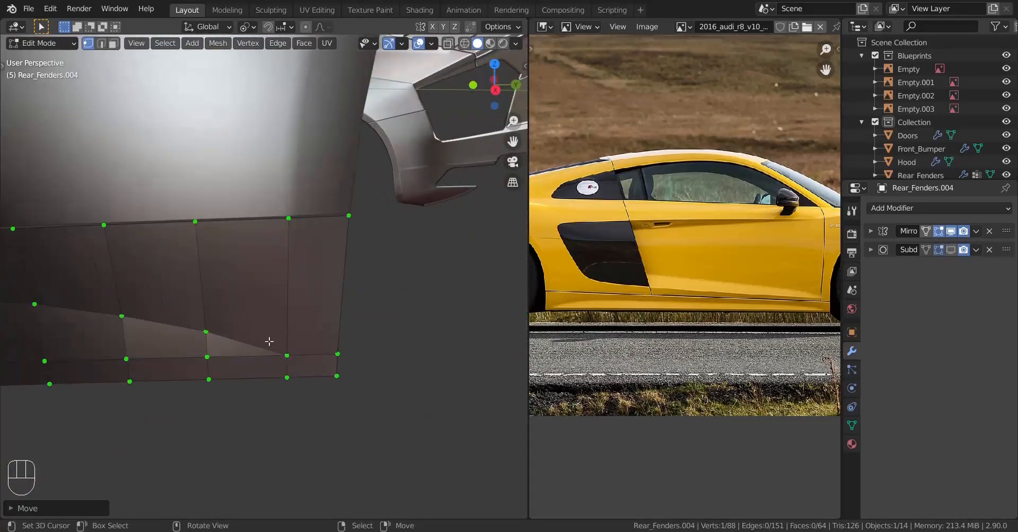
{"action": "middle_click_drag", "start_coordinate": [269, 341], "coordinate": [242, 347]}
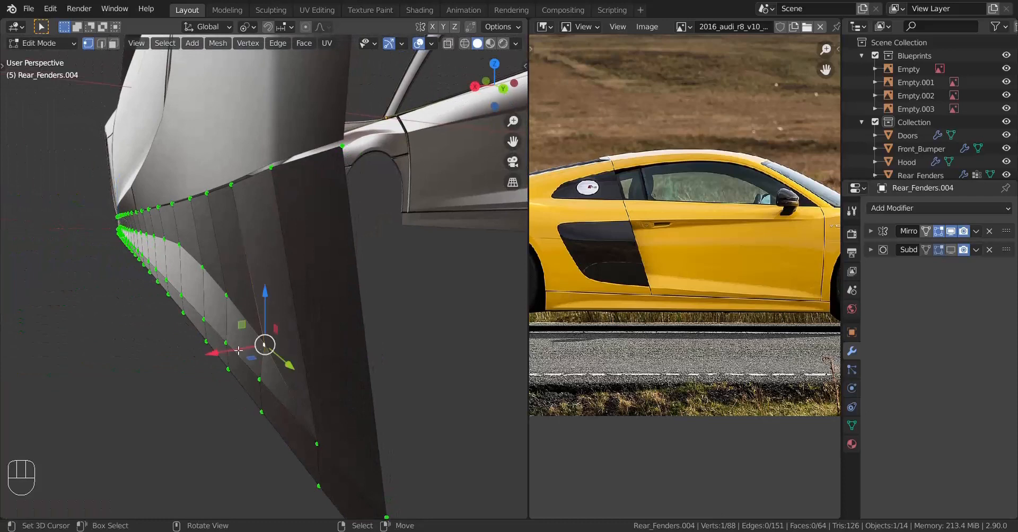
{"action": "left_click_drag", "start_coordinate": [215, 355], "coordinate": [201, 364], "text": "shift"}
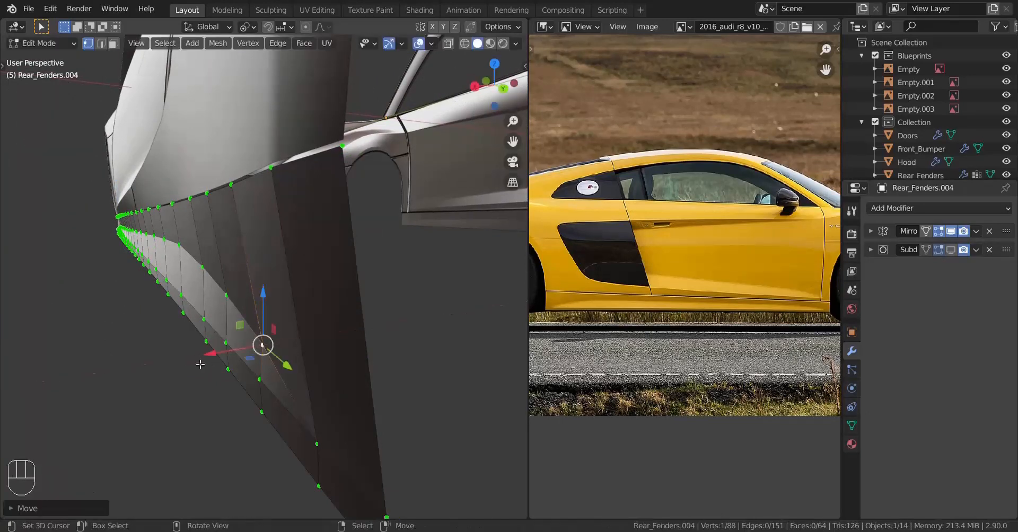
Inspect the skirt's surface and lower corners in object mode from the front, side and rear.
{"action": "scroll", "coordinate": [202, 364], "scroll_direction": "down", "scroll_amount": 3}
{"action": "key", "text": "Tab"}
{"action": "middle_click_drag", "start_coordinate": [133, 370], "coordinate": [429, 372]}
{"action": "scroll", "coordinate": [202, 369], "scroll_direction": "down", "scroll_amount": 3}
{"action": "middle_click_drag", "start_coordinate": [238, 364], "coordinate": [323, 366]}
{"action": "middle_click_drag", "start_coordinate": [196, 372], "coordinate": [364, 349], "text": "shift"}
{"action": "scroll", "coordinate": [360, 350], "scroll_direction": "up", "scroll_amount": 1}
{"action": "middle_click_drag", "start_coordinate": [288, 365], "coordinate": [196, 374]}
{"action": "scroll", "coordinate": [196, 374], "scroll_direction": "down", "scroll_amount": 3}
{"action": "scroll", "coordinate": [197, 374], "scroll_direction": "down", "scroll_amount": 3}
{"action": "middle_click_drag", "start_coordinate": [352, 350], "coordinate": [206, 370], "text": "shift"}
{"action": "scroll", "coordinate": [277, 349], "scroll_direction": "up", "scroll_amount": 3}
{"action": "scroll", "coordinate": [255, 344], "scroll_direction": "up", "scroll_amount": 2}
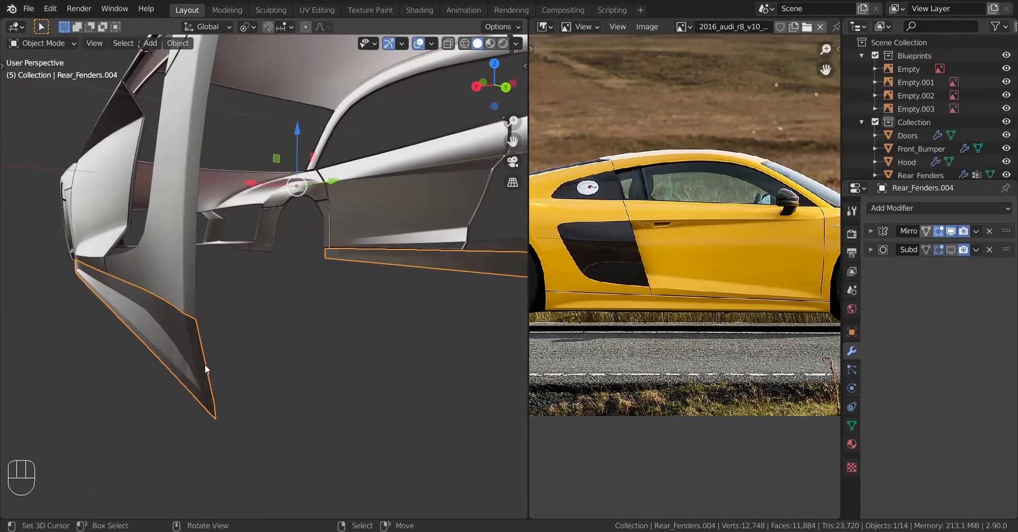
Try moving the four vertices of the skirt's rear lower corner face outward along X.
{"action": "key", "text": "Tab"}
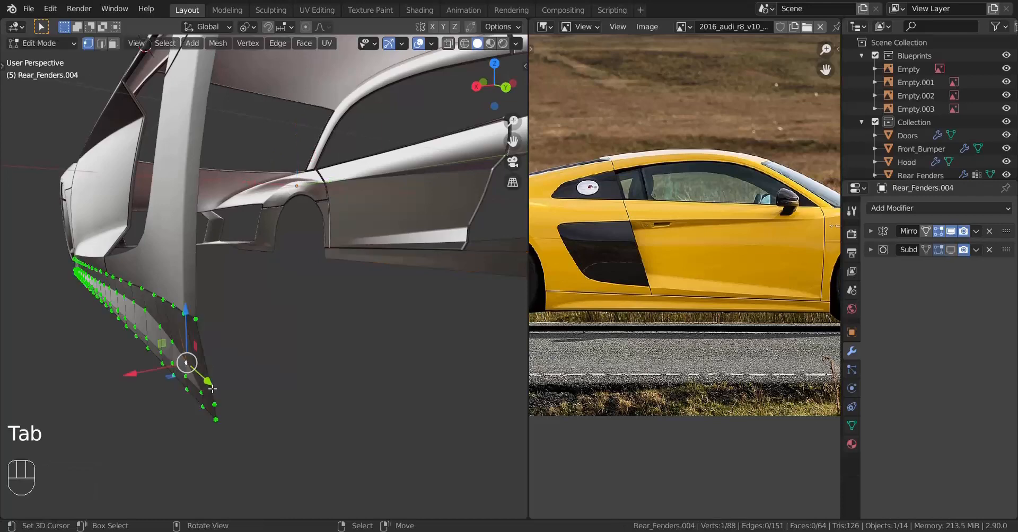
{"action": "key", "text": "KP_Decimal"}
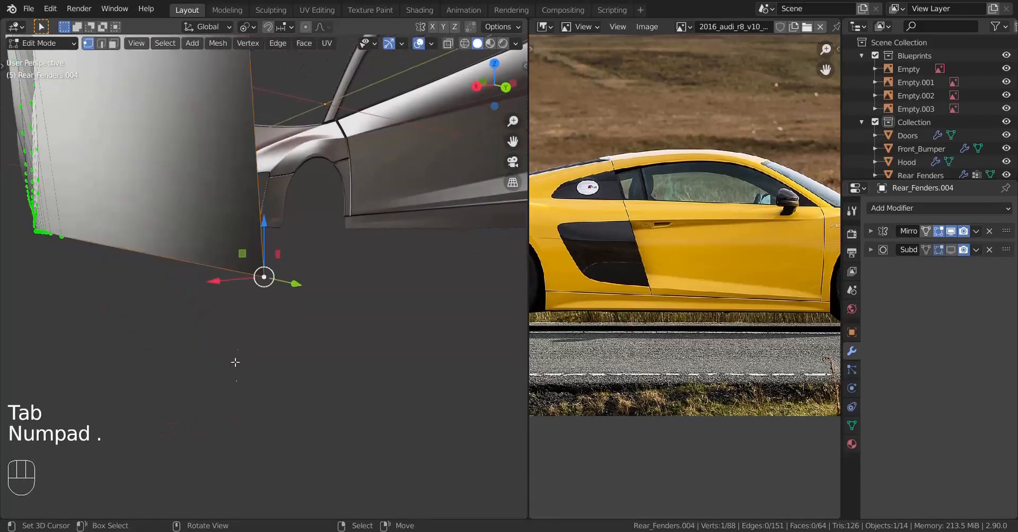
{"action": "middle_click_drag", "start_coordinate": [234, 359], "coordinate": [297, 363]}
{"action": "middle_click_drag", "start_coordinate": [270, 360], "coordinate": [270, 418], "text": "shift"}
{"action": "middle_click_drag", "start_coordinate": [266, 385], "coordinate": [222, 370]}
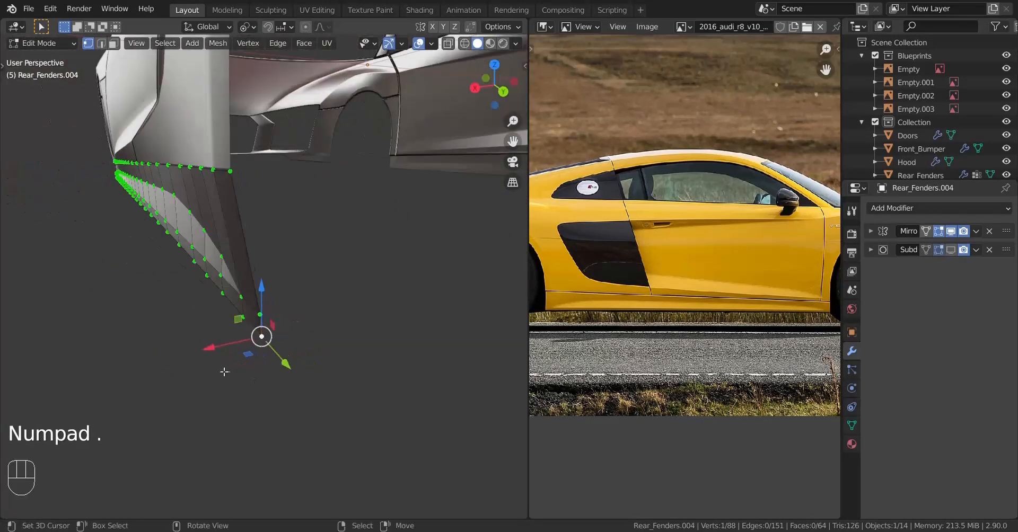
{"action": "scroll", "coordinate": [225, 365], "scroll_direction": "up", "scroll_amount": 1}
{"action": "right_click", "coordinate": [238, 302]}
{"action": "left_click", "coordinate": [261, 351], "text": "ctrl+shift"}
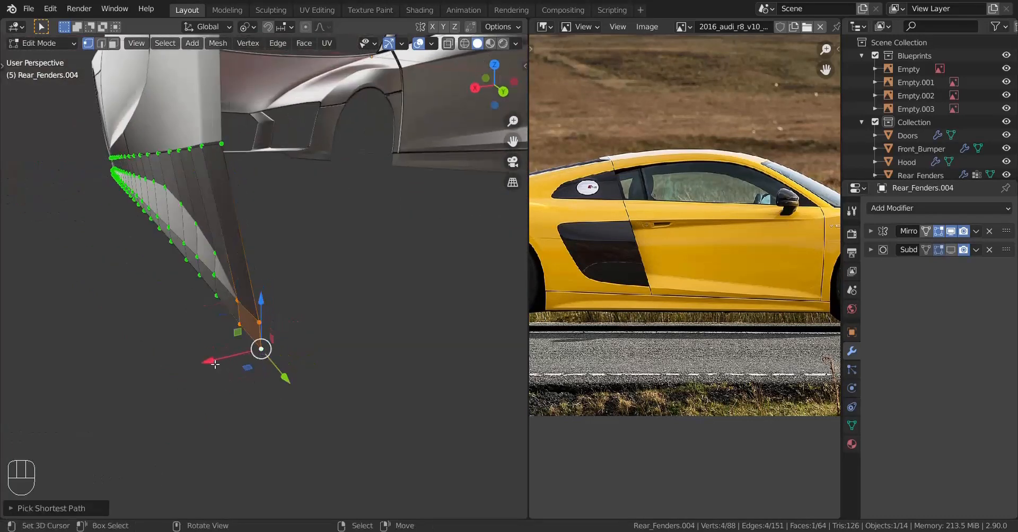
{"action": "left_click_drag", "start_coordinate": [215, 364], "coordinate": [160, 369], "text": "shift"}
{"action": "middle_click_drag", "start_coordinate": [169, 367], "coordinate": [435, 326]}
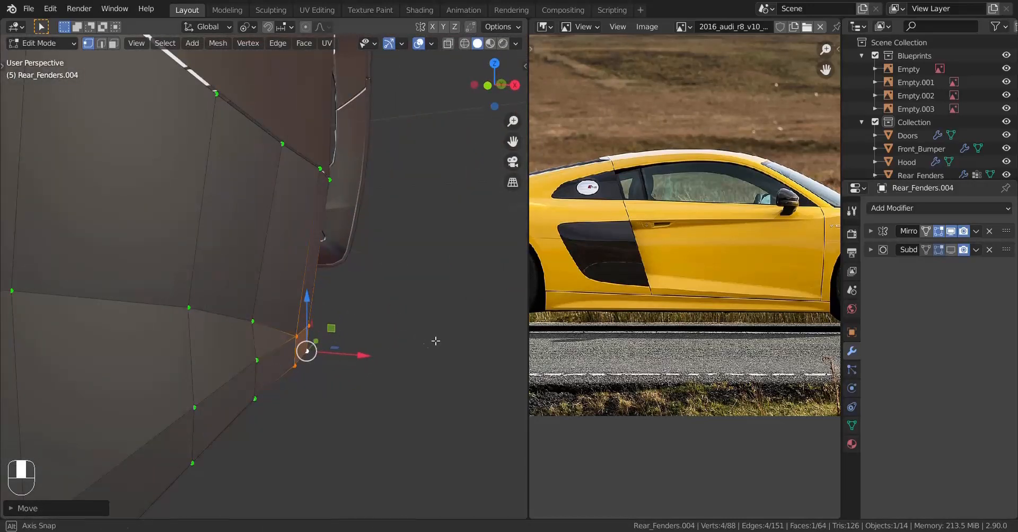
{"action": "scroll", "coordinate": [636, 292], "scroll_direction": "up", "scroll_amount": 2}
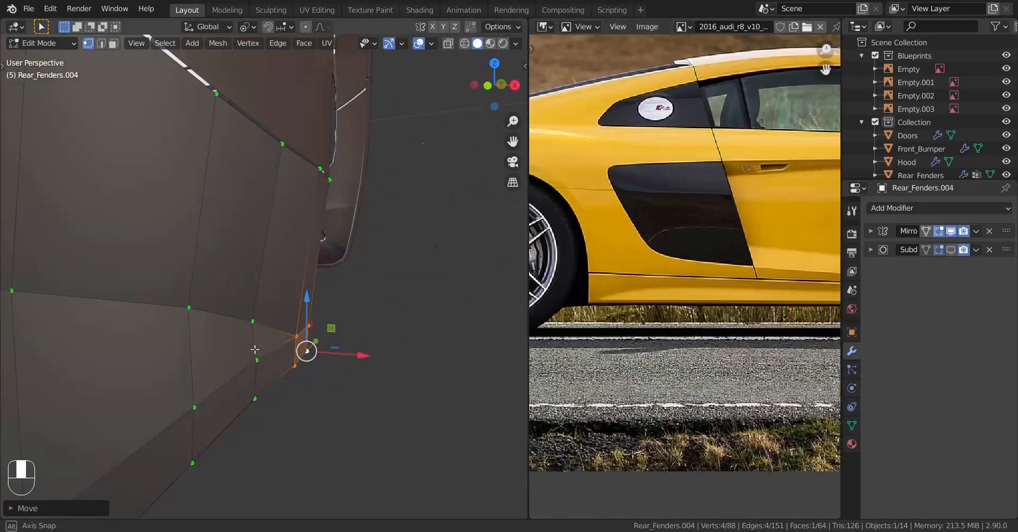
Try moving the crease-end vertex and the rear edge vertex beside it further outward along X.
{"action": "middle_click_drag", "start_coordinate": [127, 358], "coordinate": [170, 363]}
{"action": "right_click", "coordinate": [226, 346]}
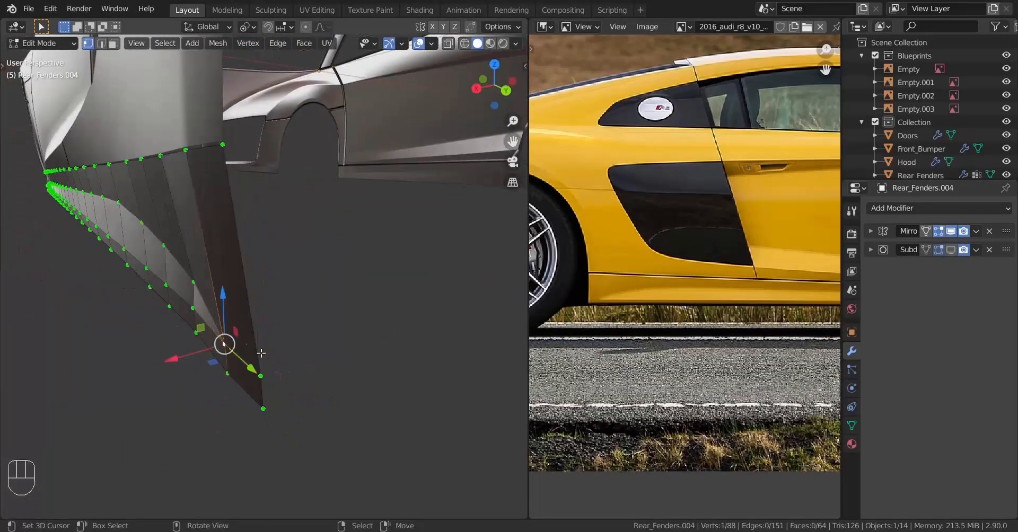
{"action": "right_click", "coordinate": [259, 376], "text": "shift"}
{"action": "left_click_drag", "start_coordinate": [212, 398], "coordinate": [172, 403], "text": "shift"}
{"action": "middle_click_drag", "start_coordinate": [172, 403], "coordinate": [181, 390]}
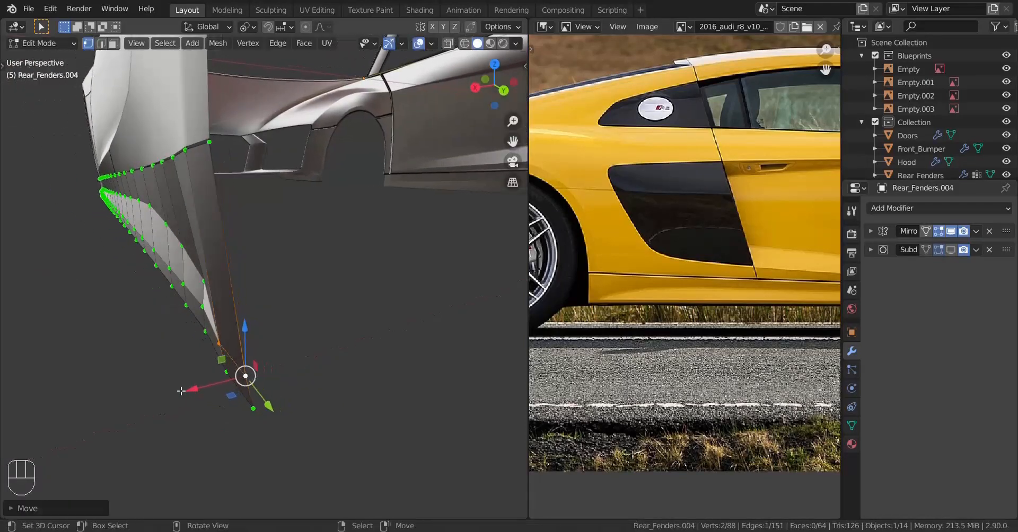
Undo the outward moves of the rear lower corner vertices.
{"action": "key", "text": "ctrl+z"}
{"action": "key", "text": "ctrl+z"}
{"action": "key", "text": "ctrl+z"}
{"action": "key", "text": "ctrl+z"}
{"action": "key", "text": "ctrl+z"}
{"action": "key", "text": "ctrl+z"}
{"action": "key", "text": "ctrl+z"}
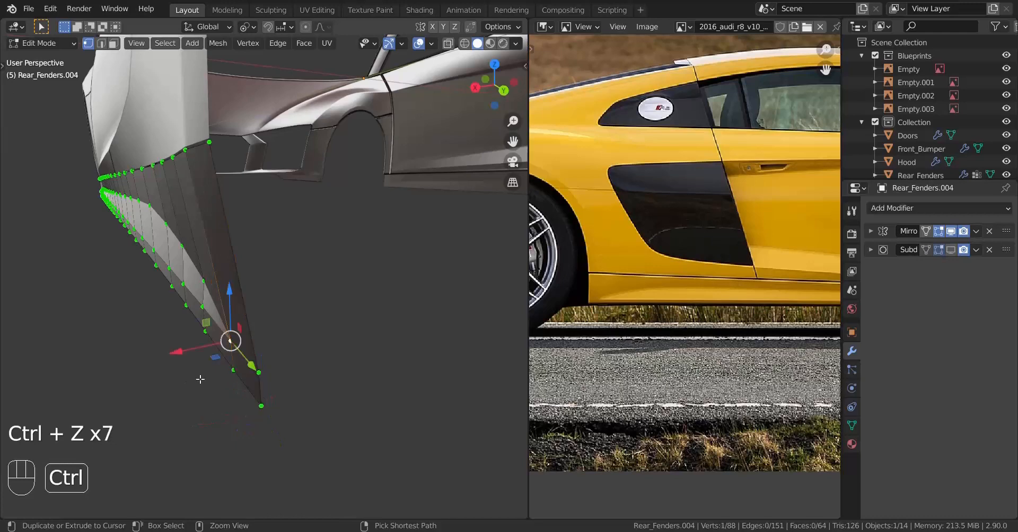
Select the skirt's second-lowest edge loop including its rear and front end vertices, with the front one active.
{"action": "left_click", "coordinate": [222, 329], "text": "alt"}
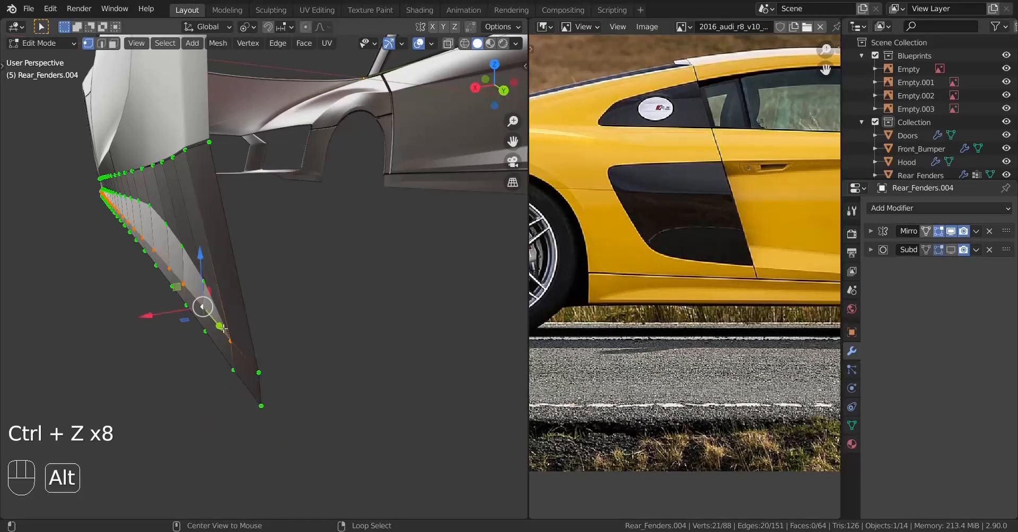
{"action": "right_click", "coordinate": [258, 371], "text": "shift"}
{"action": "middle_click_drag", "start_coordinate": [178, 370], "coordinate": [347, 288]}
{"action": "scroll", "coordinate": [409, 319], "scroll_direction": "up", "scroll_amount": 3}
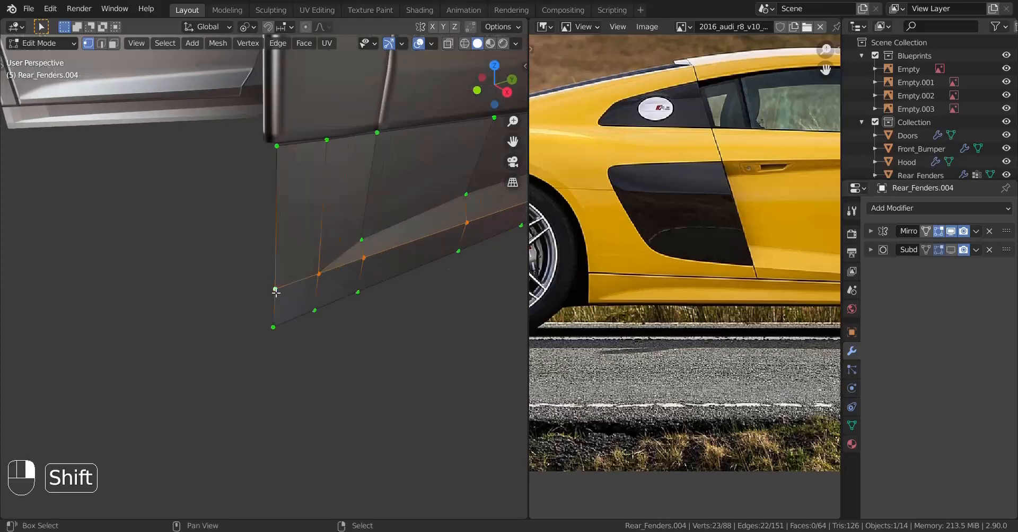
Try scaling the selected edge loop along X from its front end vertex.
{"action": "middle_click_drag", "start_coordinate": [276, 292], "coordinate": [196, 303]}
{"action": "key", "text": "s"}
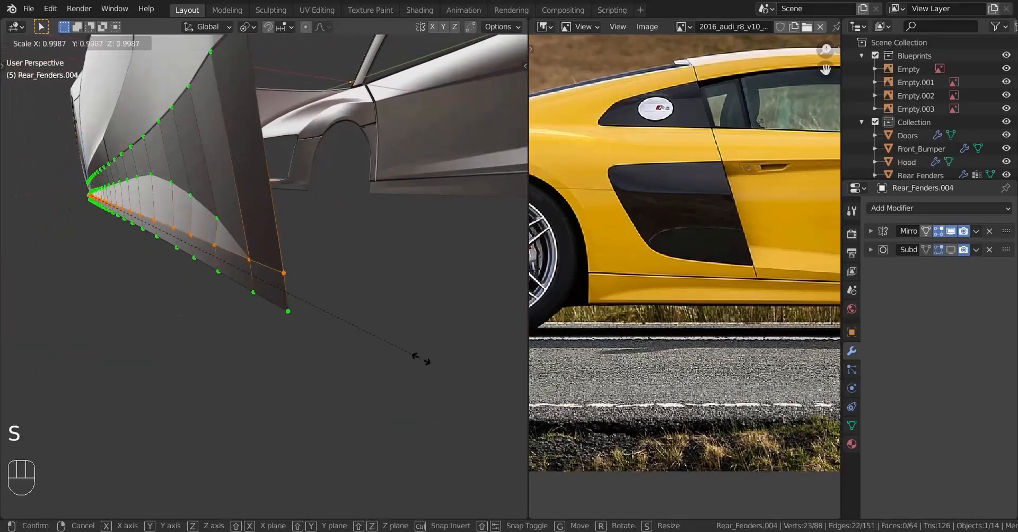
{"action": "key", "text": "x"}
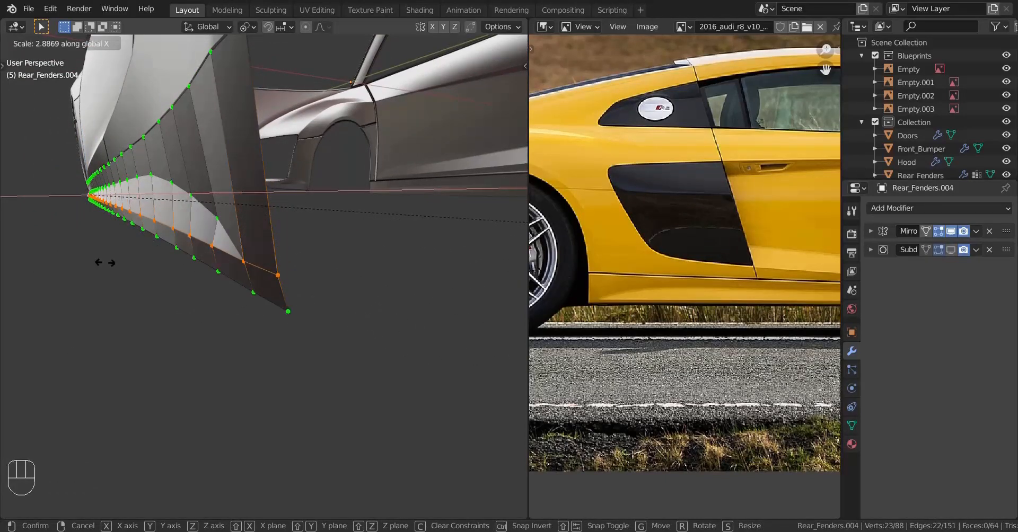
{"action": "left_click", "coordinate": [132, 265]}
{"action": "middle_click_drag", "start_coordinate": [176, 287], "coordinate": [173, 289]}
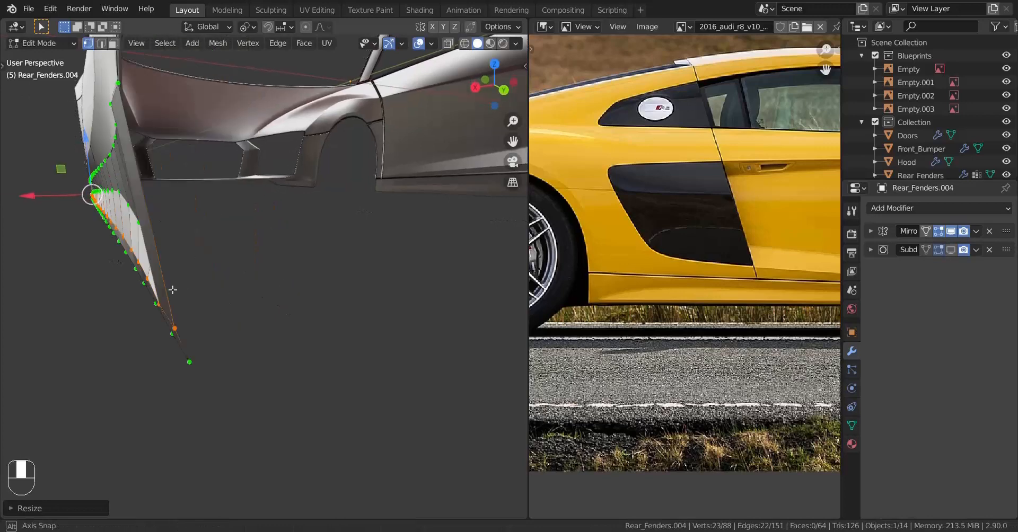
Compare the skirt with and without the X scaling of the loop, and leave the scaling undone.
{"action": "key", "text": "ctrl+z"}
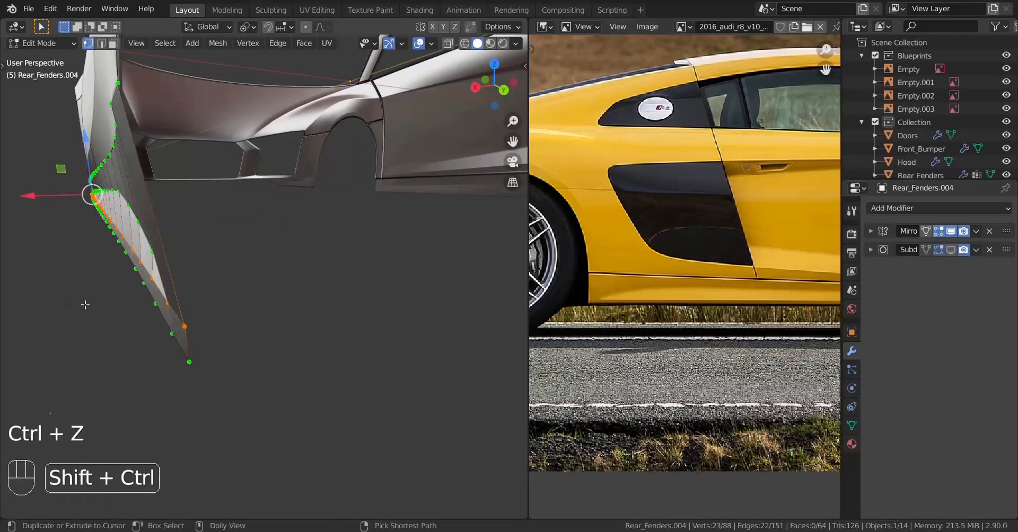
{"action": "key", "text": "ctrl+shift+z"}
{"action": "key", "text": "ctrl+z"}
{"action": "key", "text": "ctrl+shift+z"}
{"action": "key", "text": "ctrl+z"}
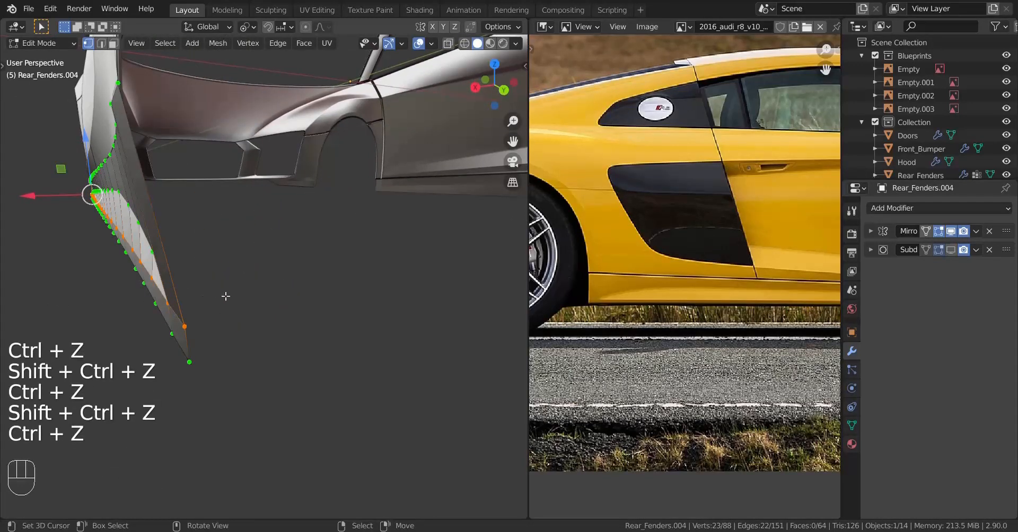
Rotate the selected edge loop about Z around its front end vertex by about -0.22°, and again by about -0.08°.
{"action": "key", "text": "r"}
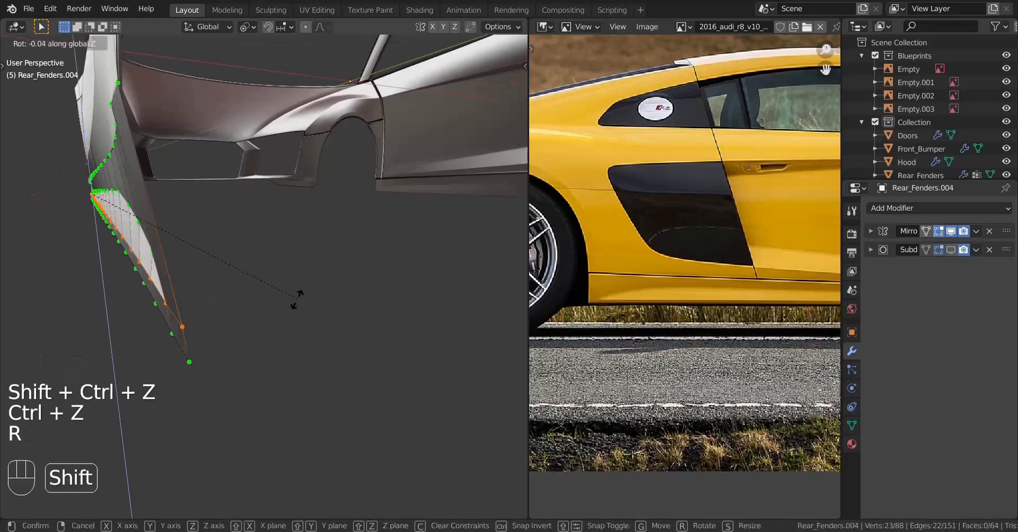
{"action": "key", "text": "r"}
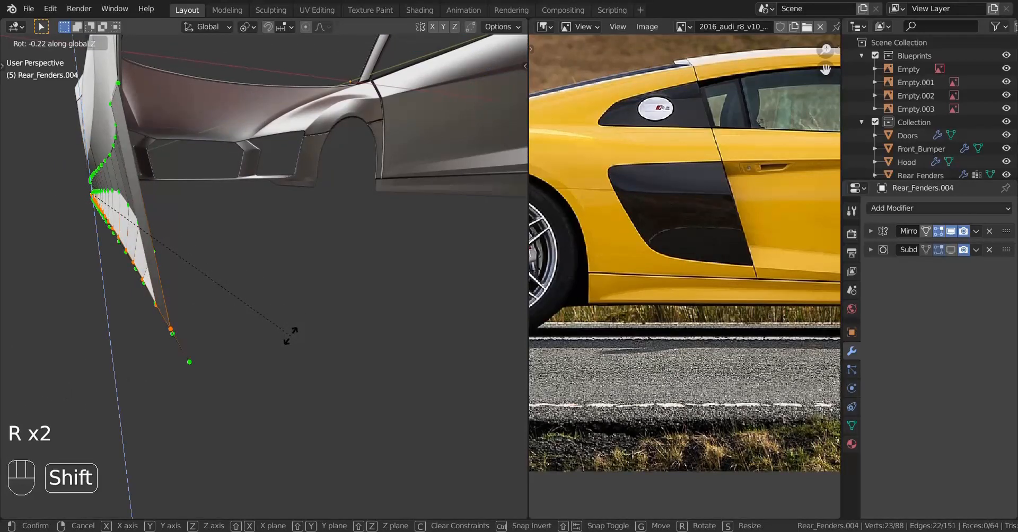
{"action": "left_click", "coordinate": [291, 335]}
{"action": "middle_click_drag", "start_coordinate": [191, 345], "coordinate": [274, 340]}
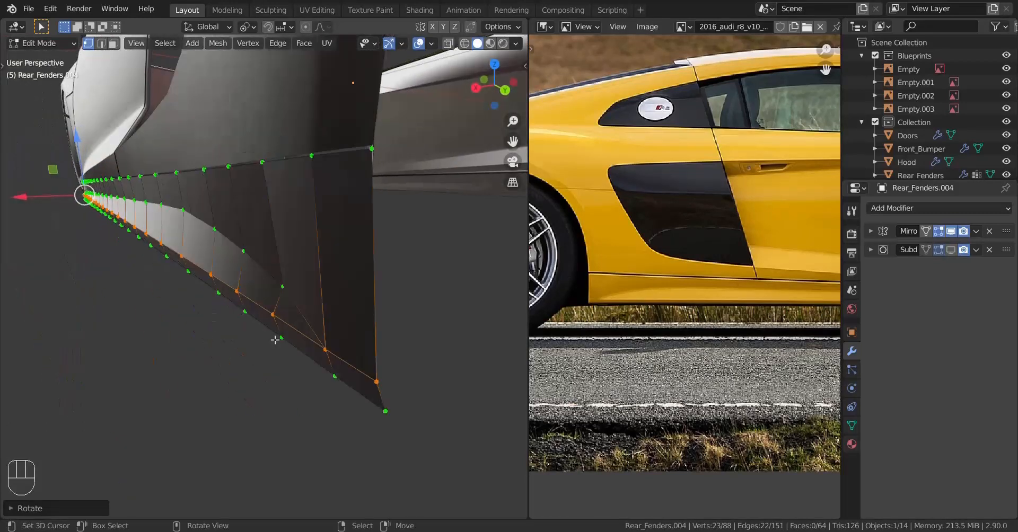
{"action": "key", "text": "r"}
{"action": "key", "text": "z"}
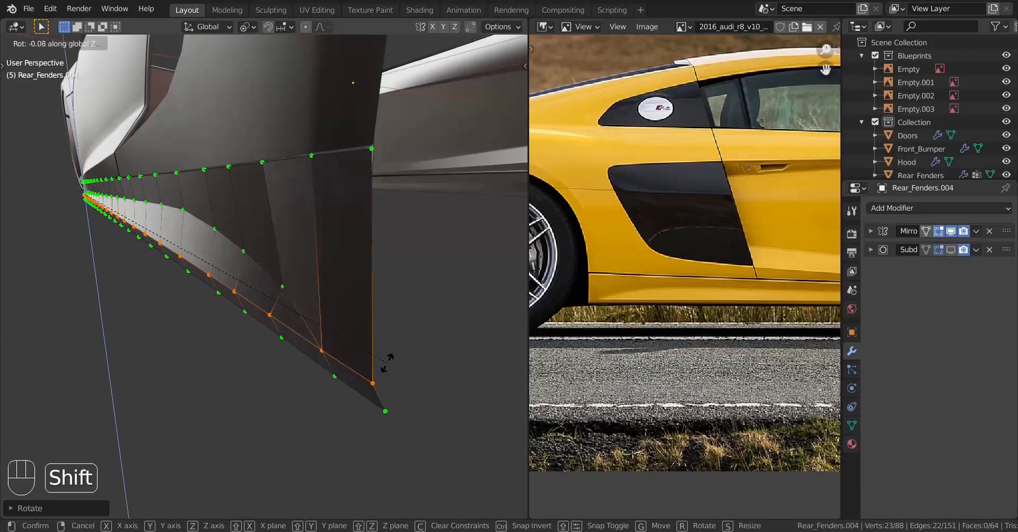
{"action": "left_click", "coordinate": [386, 364]}
Rotate the skirt's second-lowest edge loop a little further about Z around its front end vertex, keeping the whole loop selected.
{"action": "left_click", "coordinate": [372, 383]}
{"action": "key", "text": "KP_Decimal"}
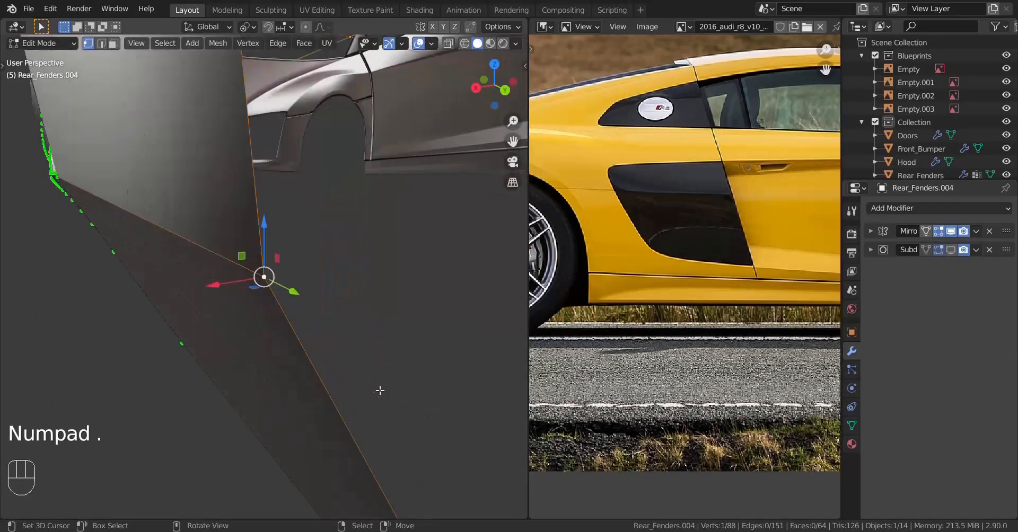
{"action": "key", "text": "ctrl+z"}
{"action": "middle_click_drag", "start_coordinate": [334, 320], "coordinate": [317, 348], "text": "shift"}
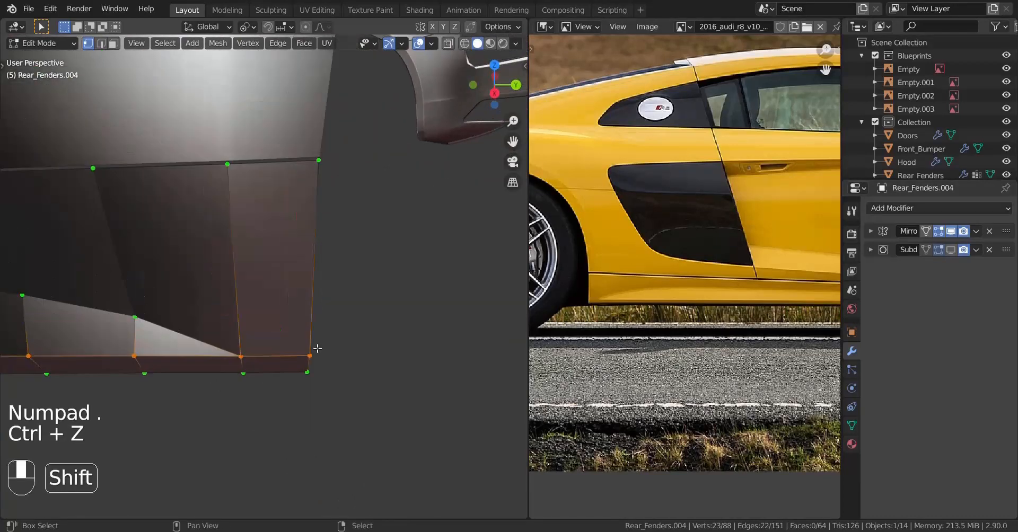
{"action": "scroll", "coordinate": [695, 277], "scroll_direction": "down", "scroll_amount": 2}
{"action": "middle_click_drag", "start_coordinate": [694, 284], "coordinate": [608, 281]}
{"action": "scroll", "coordinate": [602, 281], "scroll_direction": "up", "scroll_amount": 1}
{"action": "middle_click_drag", "start_coordinate": [521, 406], "coordinate": [454, 395]}
{"action": "scroll", "coordinate": [295, 437], "scroll_direction": "up", "scroll_amount": 1}
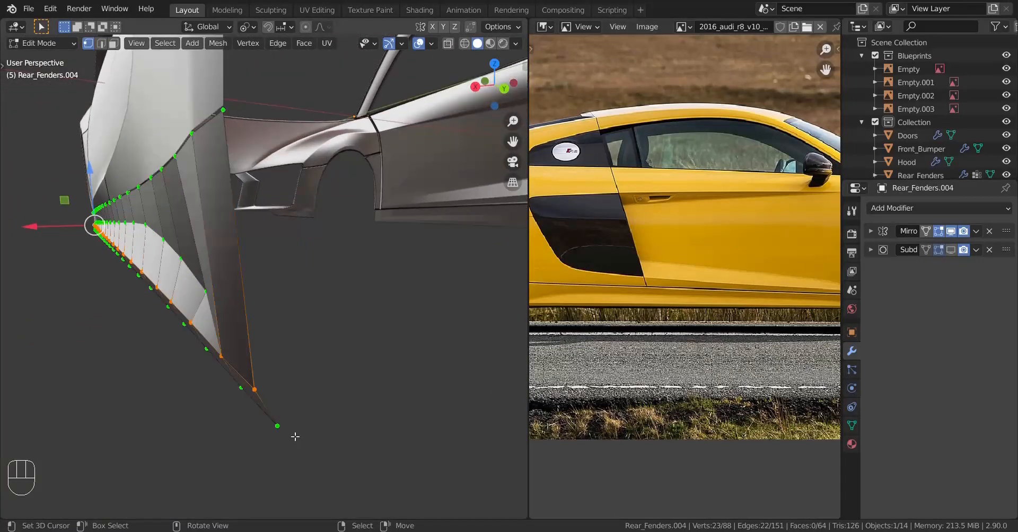
{"action": "key", "text": "r"}
{"action": "key", "text": "z"}
{"action": "left_click", "coordinate": [310, 432]}
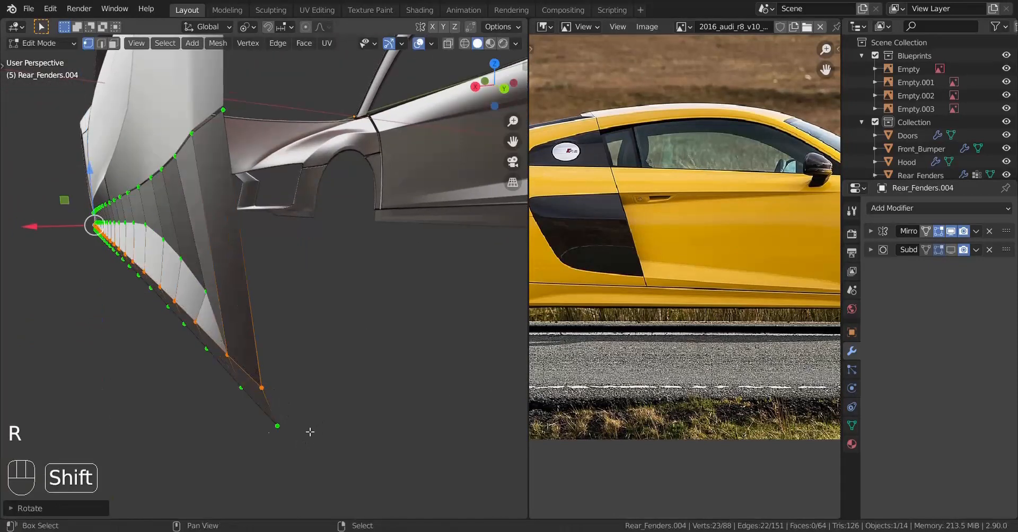
Select the skirt's lowest edge loop including its end vertices and rotate it slightly about Z around the front end vertex.
{"action": "right_click", "coordinate": [216, 375], "text": "alt"}
{"action": "middle_click_drag", "start_coordinate": [215, 375], "coordinate": [342, 366]}
{"action": "right_click", "coordinate": [338, 328], "text": "shift"}
{"action": "scroll", "coordinate": [443, 361], "scroll_direction": "down", "scroll_amount": 2}
{"action": "middle_click_drag", "start_coordinate": [344, 371], "coordinate": [337, 341], "text": "shift"}
{"action": "middle_click_drag", "start_coordinate": [322, 337], "coordinate": [281, 307], "text": "ctrl"}
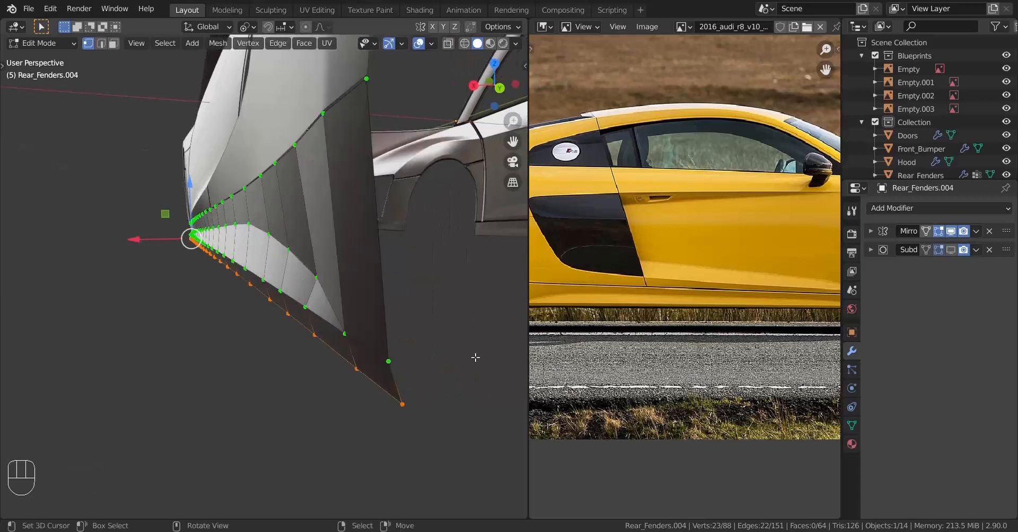
{"action": "key", "text": "r"}
{"action": "key", "text": "z"}
{"action": "left_click", "coordinate": [441, 412]}
Adjust the lowest edge loop with another small Z rotation around its front end vertex.
{"action": "key", "text": "KP_Decimal"}
{"action": "key", "text": "ctrl+z"}
{"action": "middle_click_drag", "start_coordinate": [419, 366], "coordinate": [329, 339]}
{"action": "key", "text": "r"}
{"action": "key", "text": "z"}
{"action": "left_click", "coordinate": [313, 361]}
Leave mesh editing and apply smooth shading to the side skirt.
{"action": "key", "text": "Tab"}
{"action": "key", "text": "Tab"}
{"action": "middle_click_drag", "start_coordinate": [329, 339], "coordinate": [171, 324], "text": "shift"}
{"action": "left_click_drag", "start_coordinate": [117, 333], "coordinate": [96, 342], "text": "shift"}
{"action": "middle_click_drag", "start_coordinate": [106, 313], "coordinate": [294, 316], "text": "ctrl"}
{"action": "key", "text": "Tab"}
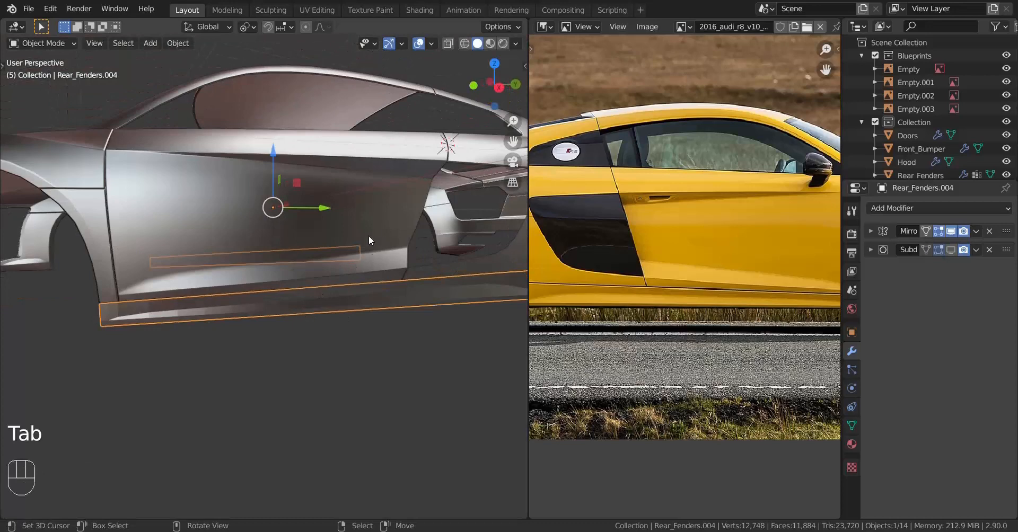
{"action": "left_click", "coordinate": [170, 46]}
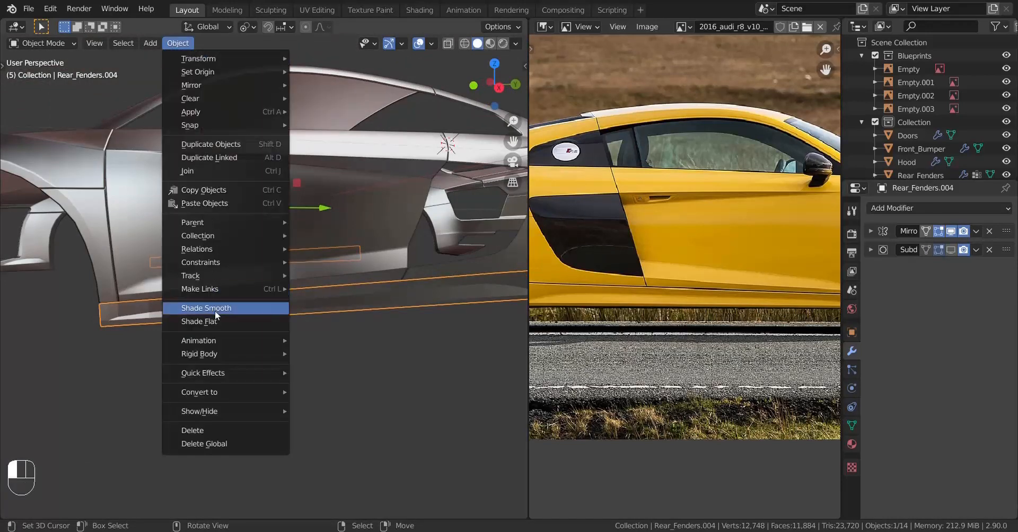
{"action": "left_click", "coordinate": [214, 311]}
Add the Side_Skirts_Piece panel behind the front wheel arch to the object selection together with the skirt.
{"action": "scroll", "coordinate": [197, 316], "scroll_direction": "up", "scroll_amount": 1}
{"action": "middle_click_drag", "start_coordinate": [198, 316], "coordinate": [287, 293], "text": "shift"}
{"action": "key", "text": "Tab"}
{"action": "scroll", "coordinate": [278, 303], "scroll_direction": "up", "scroll_amount": 4}
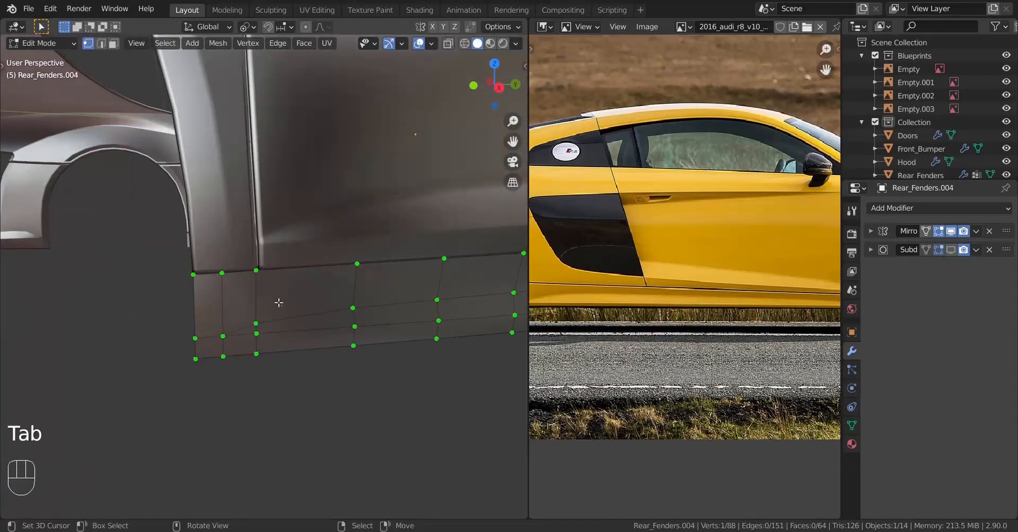
{"action": "middle_click_drag", "start_coordinate": [205, 317], "coordinate": [283, 233], "text": "shift"}
{"action": "middle_click_drag", "start_coordinate": [415, 282], "coordinate": [279, 276], "text": "shift"}
{"action": "key", "text": "Tab"}
{"action": "left_click", "coordinate": [192, 151], "text": "shift"}
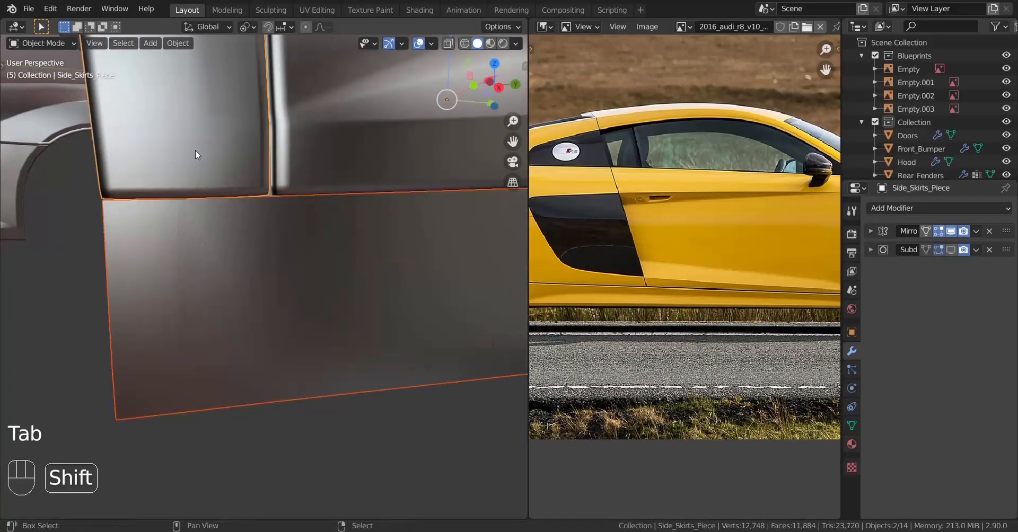
{"action": "middle_click_drag", "start_coordinate": [703, 304], "coordinate": [546, 317]}
{"action": "scroll", "coordinate": [669, 314], "scroll_direction": "up", "scroll_amount": 2}
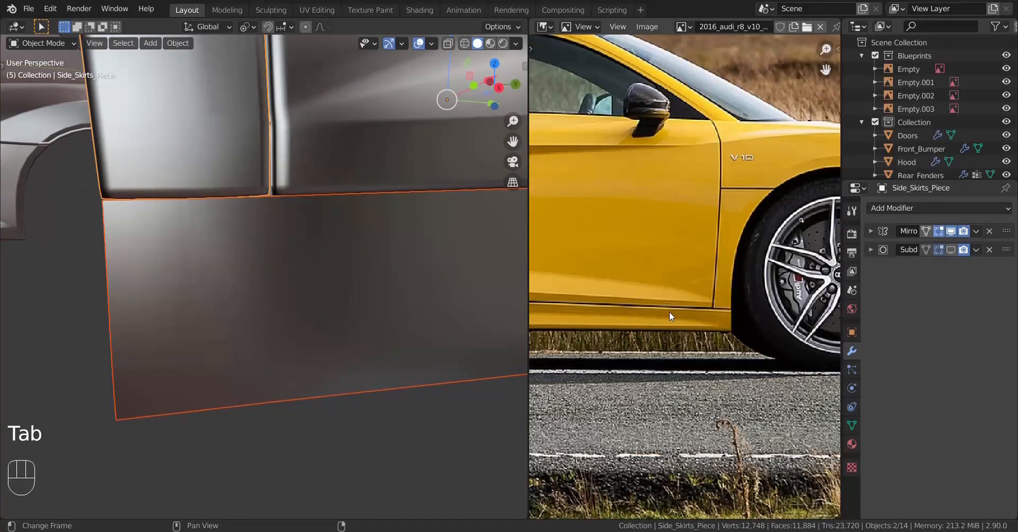
{"action": "scroll", "coordinate": [263, 293], "scroll_direction": "down", "scroll_amount": 5}
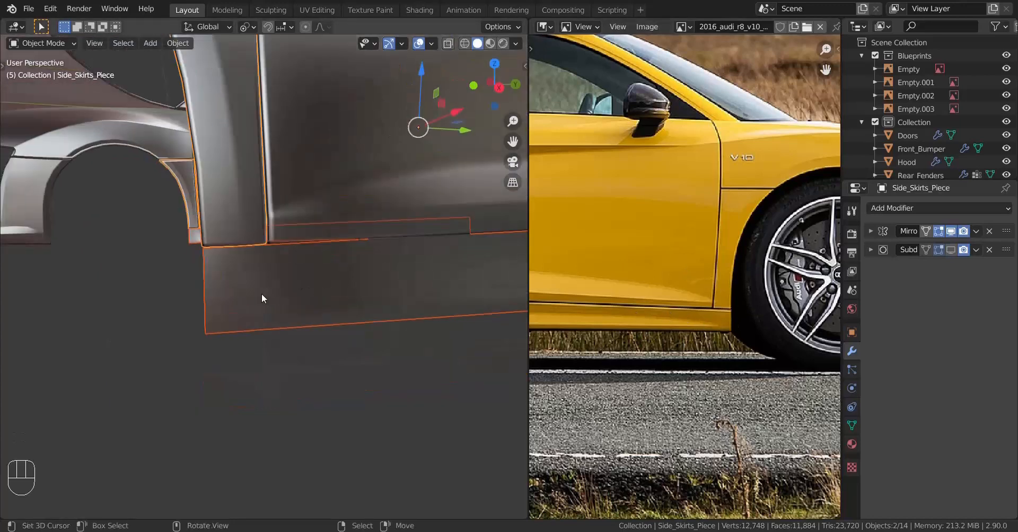
Edit both objects together and insert an edge loop just above the skirt's upper crease, slid evenly with Flipped on.
{"action": "key", "text": "Tab"}
{"action": "scroll", "coordinate": [268, 297], "scroll_direction": "up", "scroll_amount": 5}
{"action": "key", "text": "a"}
{"action": "key", "text": "a"}
{"action": "key", "text": "a"}
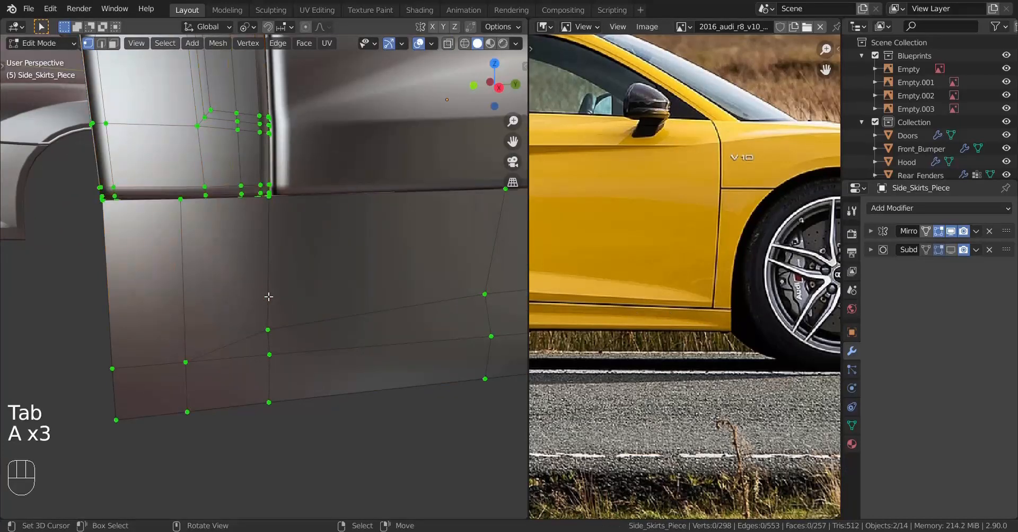
{"action": "key", "text": "ctrl+r"}
{"action": "left_click", "coordinate": [177, 315]}
{"action": "key", "text": "e"}
{"action": "key", "text": "f"}
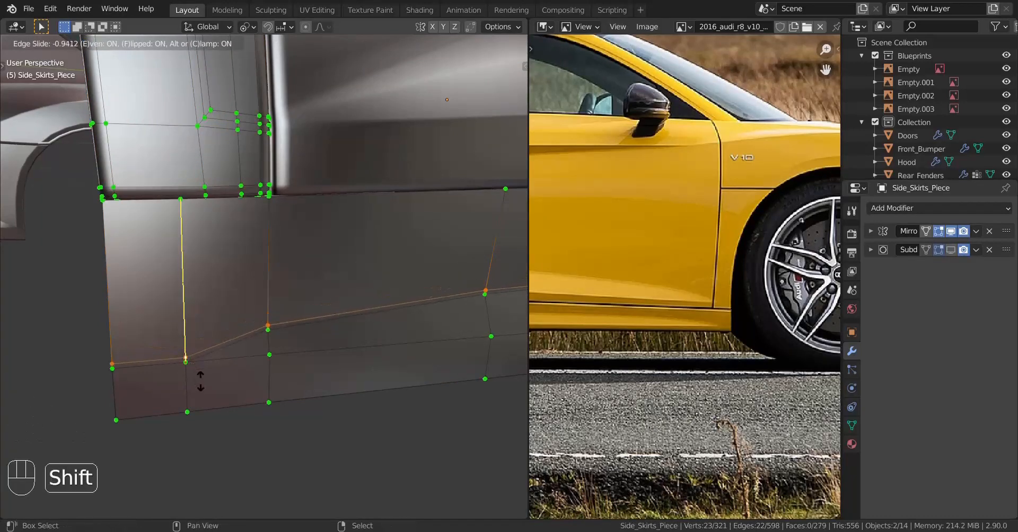
{"action": "left_click", "coordinate": [260, 202]}
Insert a second edge loop just below the skirt's lower crease, slid evenly close to the crease.
{"action": "scroll", "coordinate": [372, 302], "scroll_direction": "down", "scroll_amount": 9}
{"action": "middle_click_drag", "start_coordinate": [456, 303], "coordinate": [309, 304], "text": "shift"}
{"action": "scroll", "coordinate": [244, 289], "scroll_direction": "up", "scroll_amount": 4}
{"action": "scroll", "coordinate": [309, 304], "scroll_direction": "up", "scroll_amount": 4}
{"action": "scroll", "coordinate": [309, 304], "scroll_direction": "up", "scroll_amount": 2}
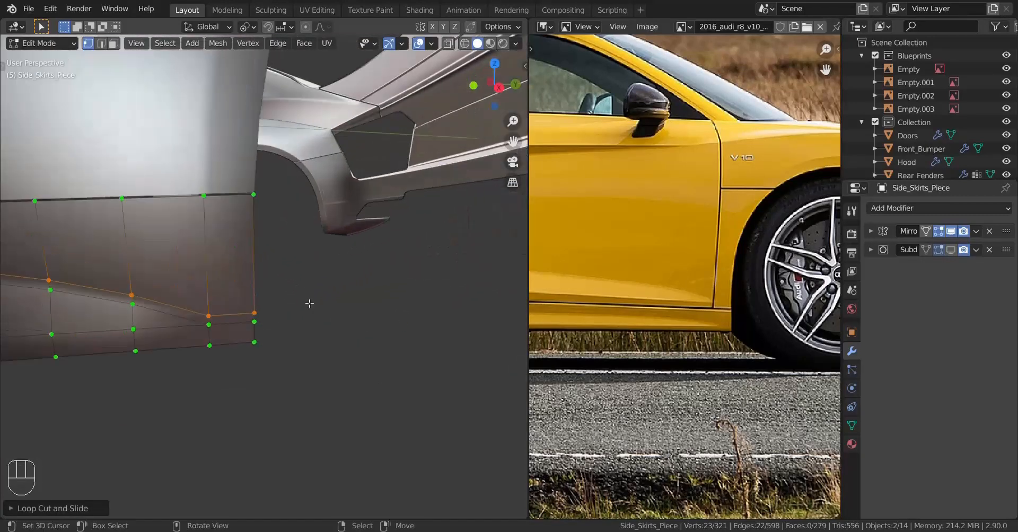
{"action": "scroll", "coordinate": [301, 297], "scroll_direction": "down", "scroll_amount": 7}
{"action": "middle_click_drag", "start_coordinate": [100, 323], "coordinate": [477, 319], "text": "shift"}
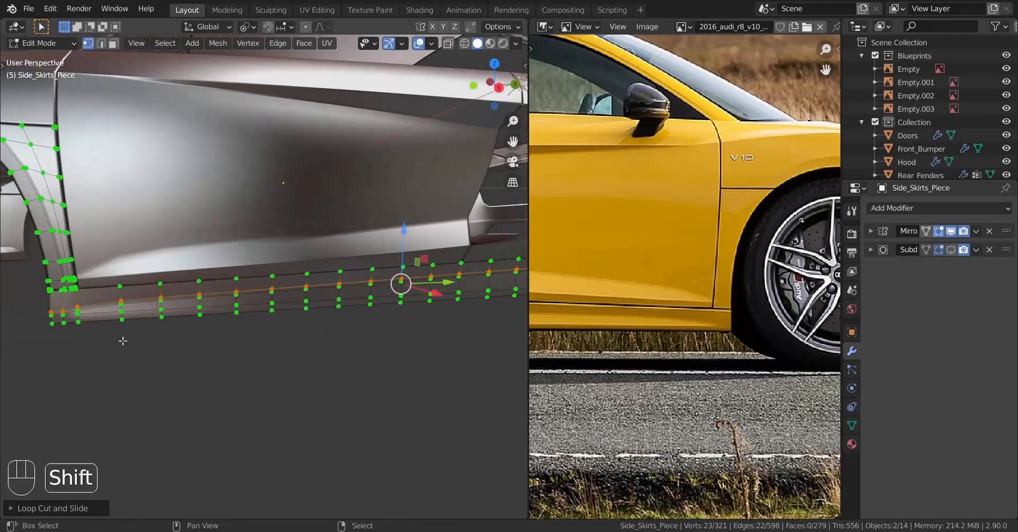
{"action": "middle_click_drag", "start_coordinate": [122, 341], "coordinate": [329, 328], "text": "shift"}
{"action": "scroll", "coordinate": [268, 313], "scroll_direction": "up", "scroll_amount": 9}
{"action": "middle_click_drag", "start_coordinate": [504, 310], "coordinate": [245, 311], "text": "shift"}
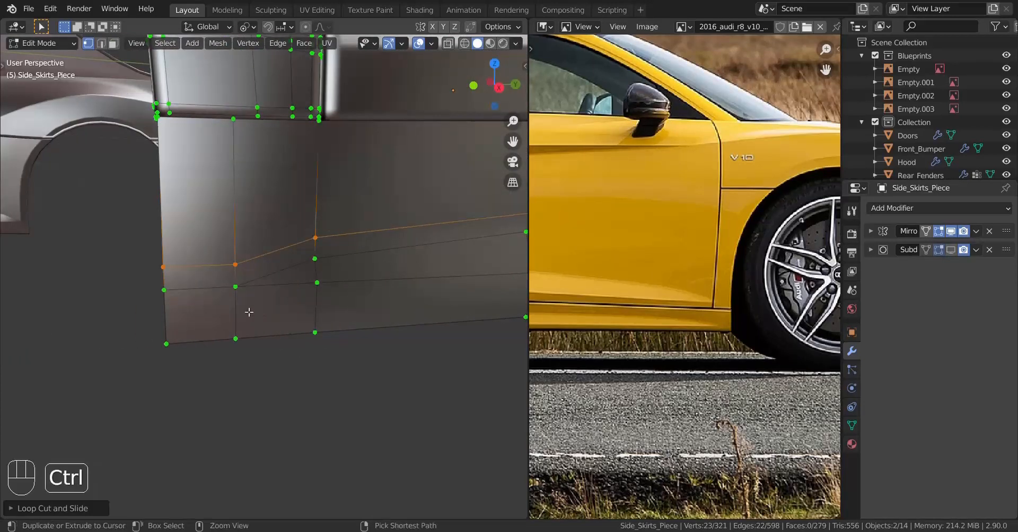
{"action": "key", "text": "ctrl+r"}
{"action": "left_click", "coordinate": [238, 309]}
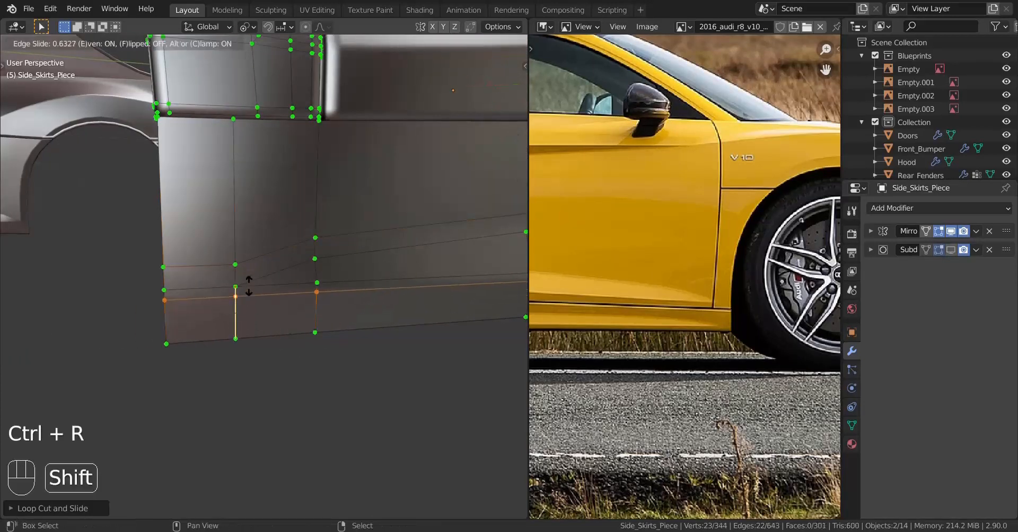
{"action": "left_click", "coordinate": [259, 258]}
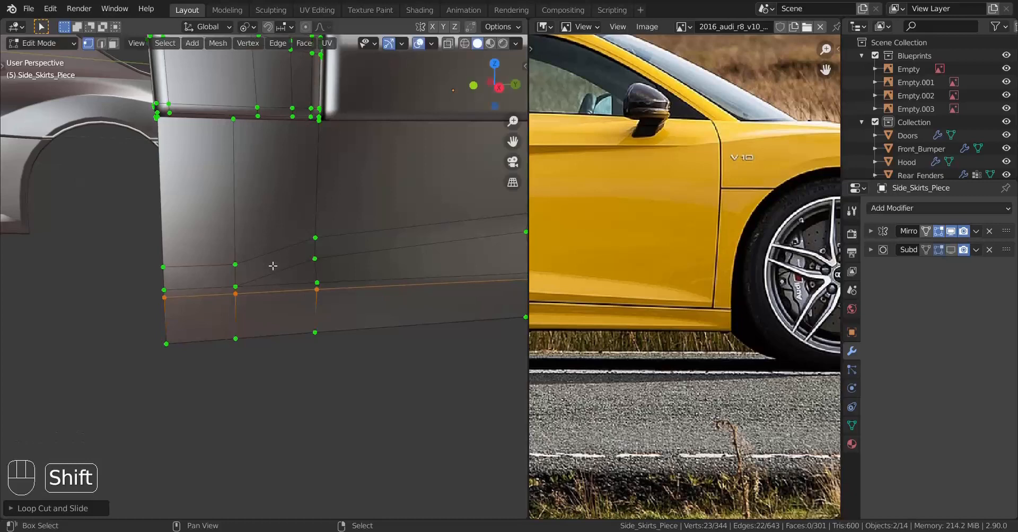
Insert an edge loop between the skirt's two creases, slid evenly with Flipped on toward the lower crease.
{"action": "key", "text": "ctrl+r"}
{"action": "left_click", "coordinate": [316, 268]}
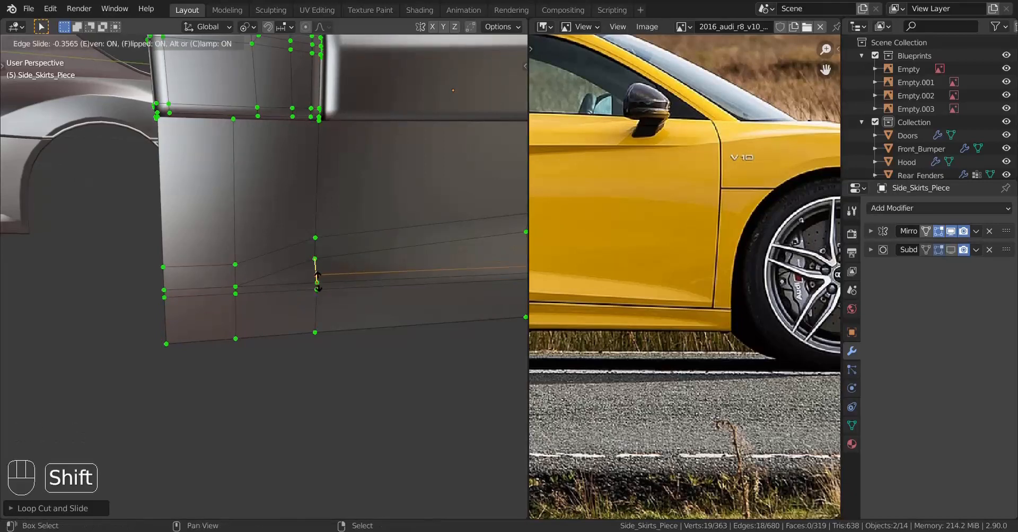
{"action": "left_click", "coordinate": [319, 291]}
{"action": "scroll", "coordinate": [347, 291], "scroll_direction": "down", "scroll_amount": 5}
{"action": "middle_click_drag", "start_coordinate": [350, 291], "coordinate": [184, 325], "text": "shift"}
{"action": "scroll", "coordinate": [184, 325], "scroll_direction": "down", "scroll_amount": 4}
{"action": "scroll", "coordinate": [270, 323], "scroll_direction": "up", "scroll_amount": 5}
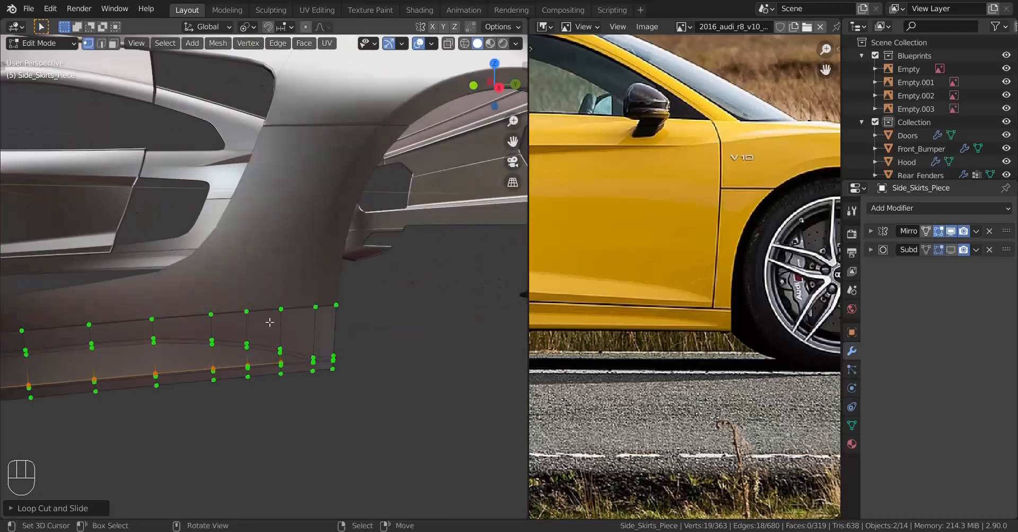
Extend the loop above the lower crease with a knife cut from its rear end vertex to the skirt's rear edge.
{"action": "middle_click_drag", "start_coordinate": [271, 323], "coordinate": [217, 318]}
{"action": "left_click", "coordinate": [141, 348]}
{"action": "key", "text": "KP_Decimal"}
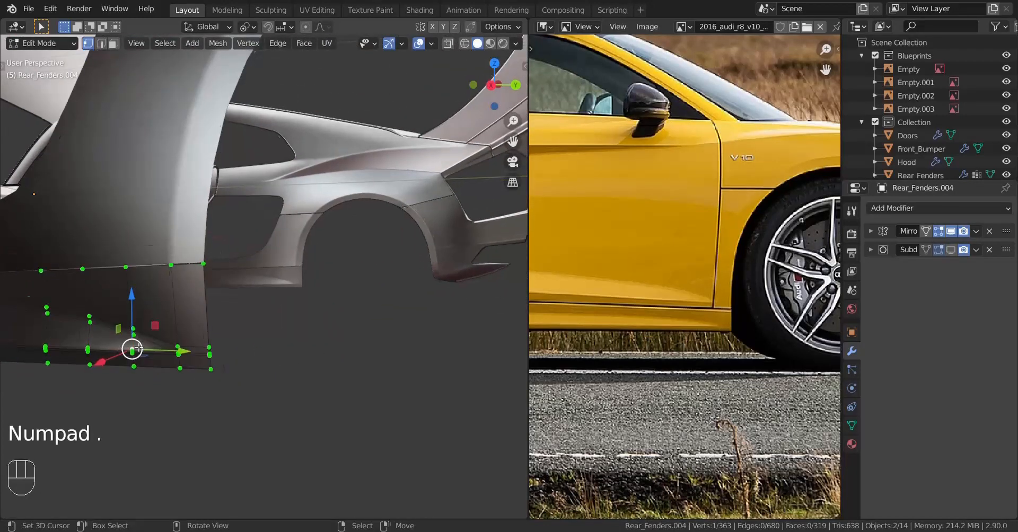
{"action": "scroll", "coordinate": [378, 275], "scroll_direction": "down", "scroll_amount": 11}
{"action": "middle_click_drag", "start_coordinate": [409, 248], "coordinate": [289, 291], "text": "shift"}
{"action": "key", "text": "k"}
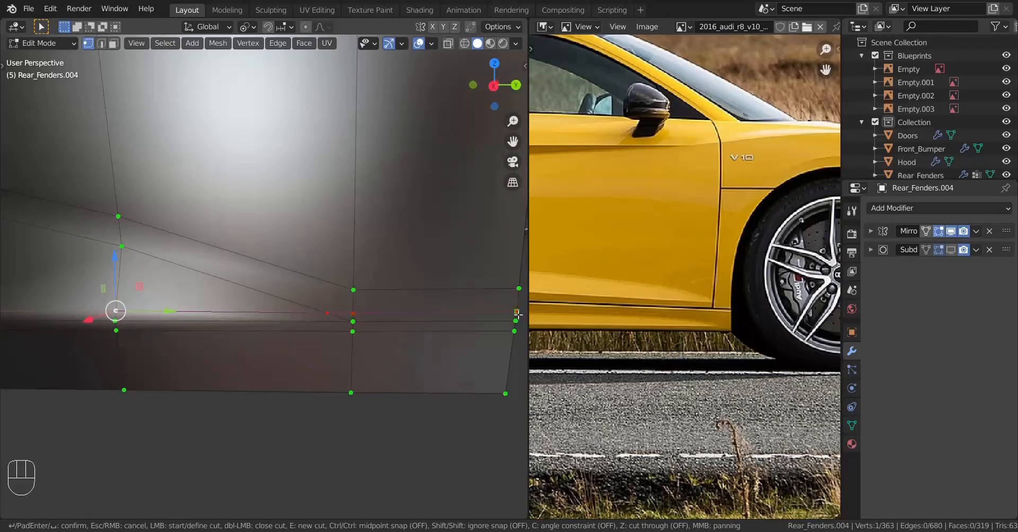
{"action": "key", "text": "space"}
Extend the same loop with a knife cut from its front end vertex to the skirt's front edge.
{"action": "key", "text": "Tab"}
{"action": "middle_click_drag", "start_coordinate": [313, 323], "coordinate": [445, 255]}
{"action": "scroll", "coordinate": [262, 323], "scroll_direction": "down", "scroll_amount": 5}
{"action": "scroll", "coordinate": [339, 370], "scroll_direction": "up", "scroll_amount": 6}
{"action": "scroll", "coordinate": [340, 366], "scroll_direction": "down", "scroll_amount": 5}
{"action": "scroll", "coordinate": [367, 271], "scroll_direction": "up", "scroll_amount": 4}
{"action": "middle_click_drag", "start_coordinate": [367, 270], "coordinate": [268, 292], "text": "shift"}
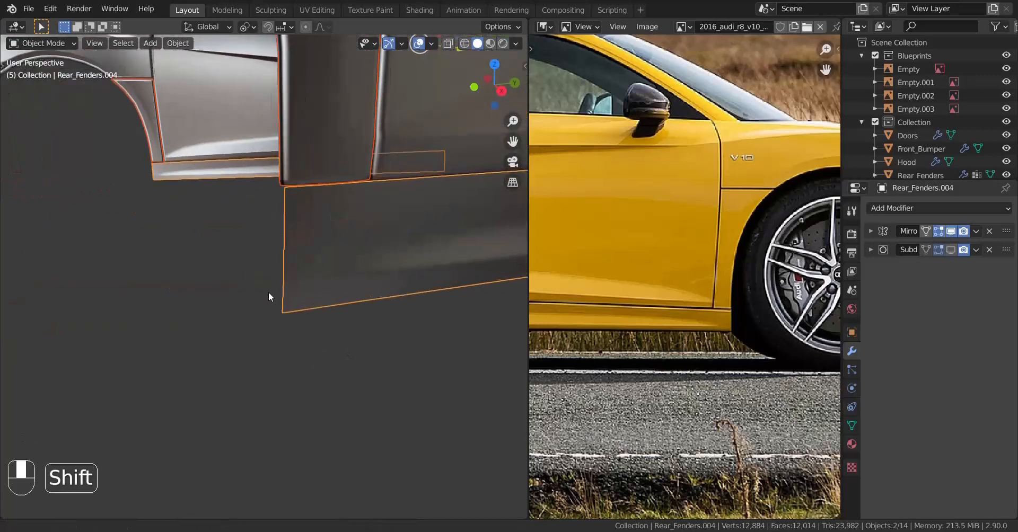
{"action": "scroll", "coordinate": [268, 292], "scroll_direction": "up", "scroll_amount": 3}
{"action": "key", "text": "Tab"}
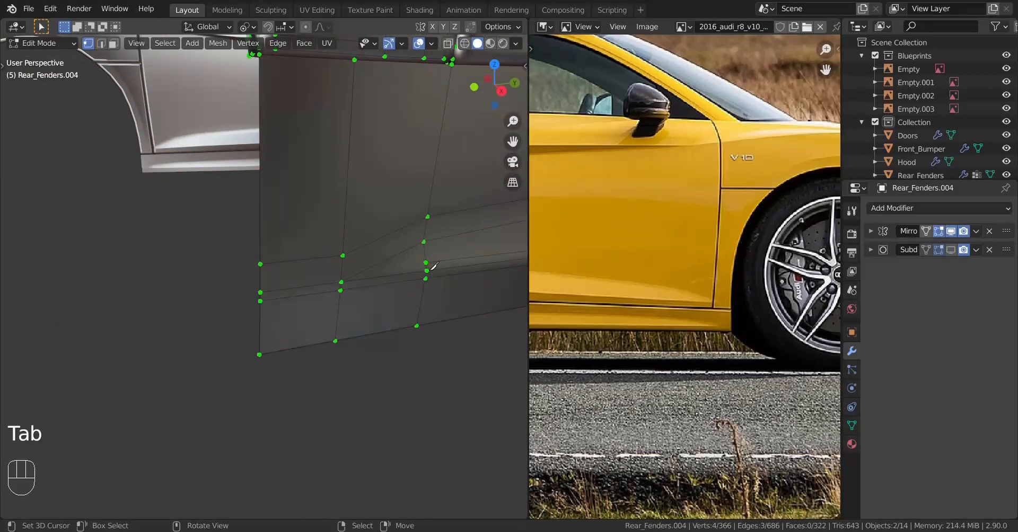
{"action": "key", "text": "k"}
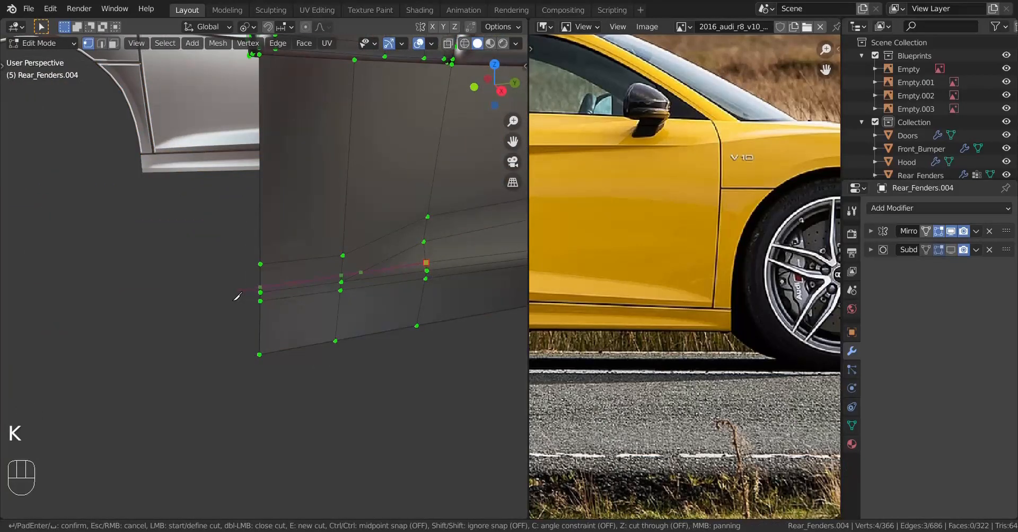
{"action": "left_click", "coordinate": [223, 300]}
{"action": "key", "text": "Return"}
Examine the smooth-shaded skirt in object mode from its front end to its rear end.
{"action": "scroll", "coordinate": [318, 290], "scroll_direction": "down", "scroll_amount": 7}
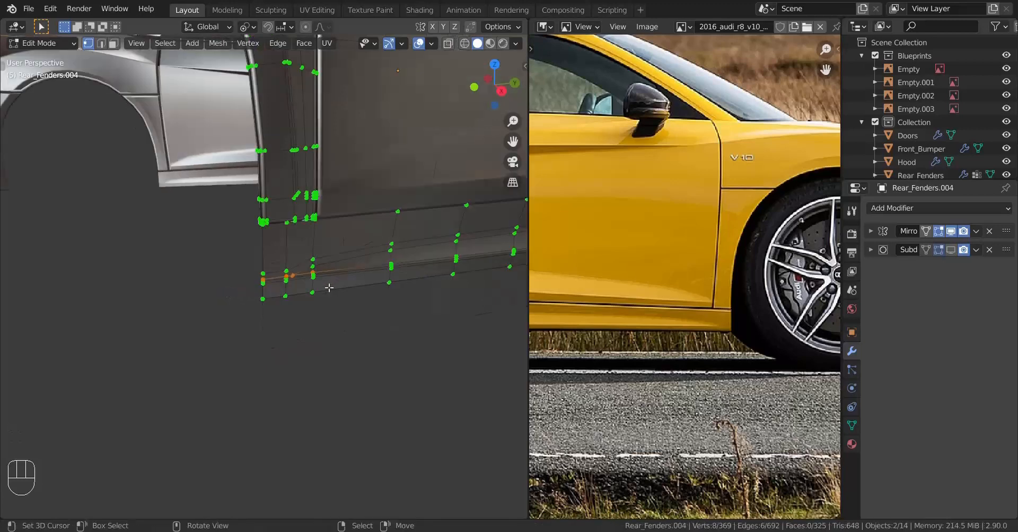
{"action": "middle_click_drag", "start_coordinate": [330, 288], "coordinate": [241, 258]}
{"action": "key", "text": "Tab"}
{"action": "scroll", "coordinate": [318, 245], "scroll_direction": "down", "scroll_amount": 5}
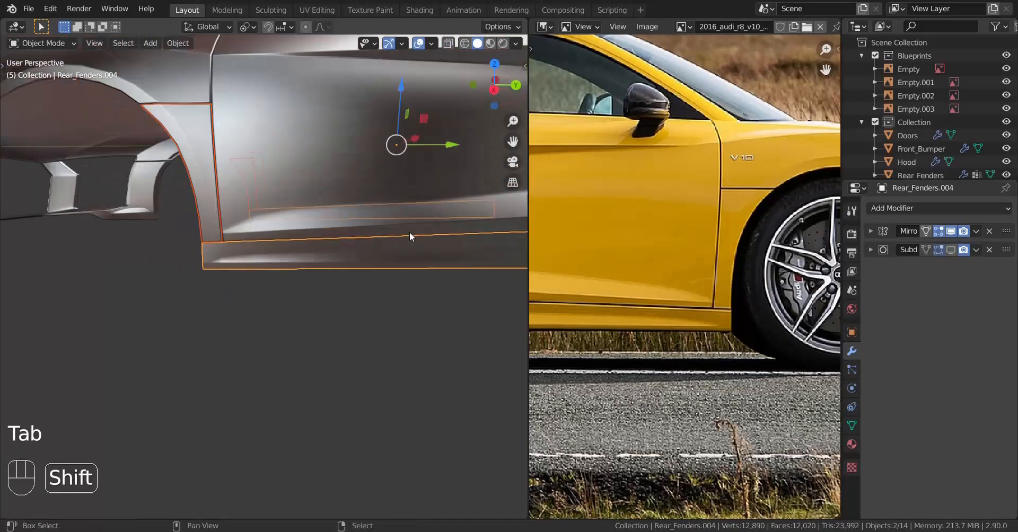
{"action": "middle_click_drag", "start_coordinate": [409, 231], "coordinate": [228, 241], "text": "shift"}
{"action": "scroll", "coordinate": [228, 240], "scroll_direction": "up", "scroll_amount": 2}
{"action": "middle_click_drag", "start_coordinate": [329, 245], "coordinate": [167, 251], "text": "shift"}
{"action": "scroll", "coordinate": [168, 251], "scroll_direction": "up", "scroll_amount": 2}
Insert a vertical edge loop near the skirt's rear end, slid evenly close to the existing vertical edge ahead of it.
{"action": "key", "text": "Tab"}
{"action": "middle_click_drag", "start_coordinate": [233, 252], "coordinate": [240, 258], "text": "shift"}
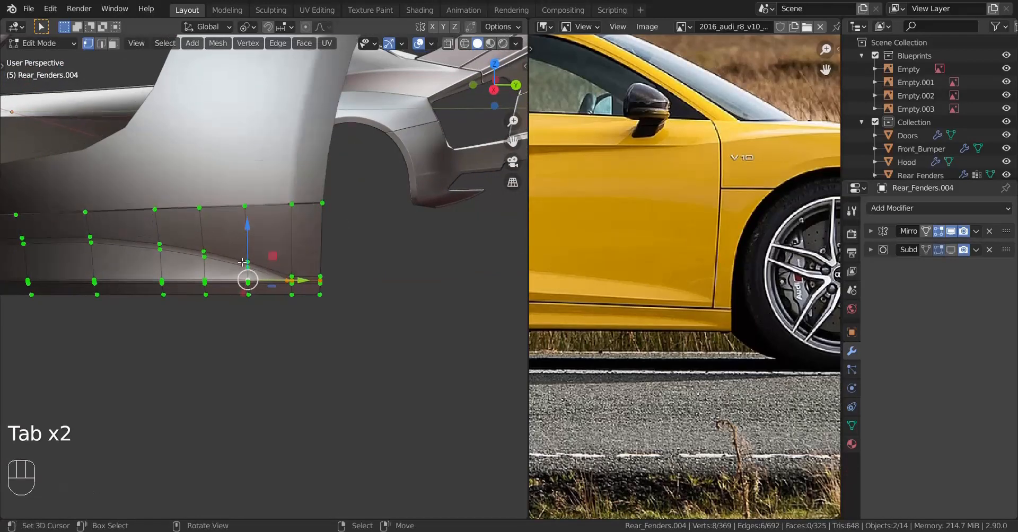
{"action": "scroll", "coordinate": [265, 253], "scroll_direction": "up", "scroll_amount": 2}
{"action": "middle_click_drag", "start_coordinate": [320, 242], "coordinate": [307, 262], "text": "shift"}
{"action": "scroll", "coordinate": [307, 263], "scroll_direction": "up", "scroll_amount": 3}
{"action": "key", "text": "ctrl+r"}
{"action": "left_click", "coordinate": [355, 329]}
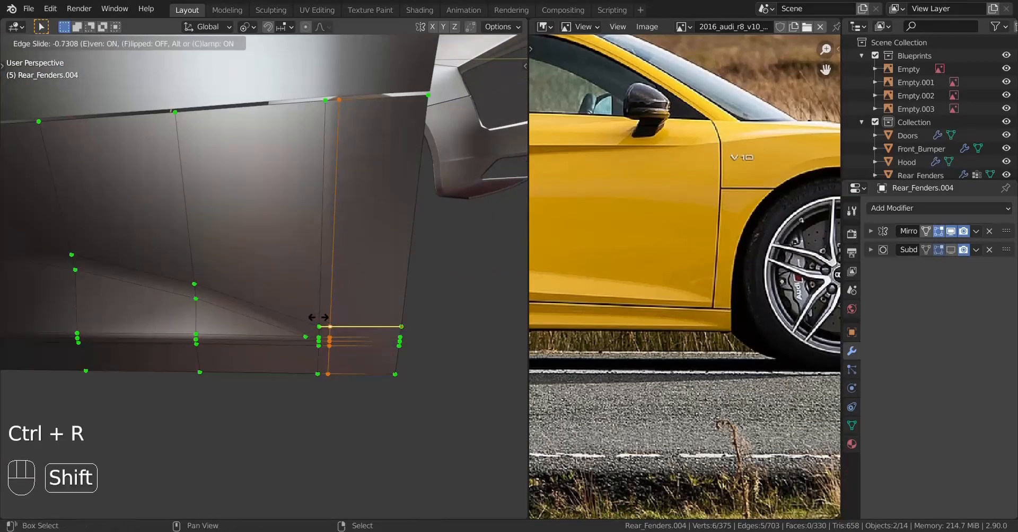
{"action": "left_click", "coordinate": [300, 309]}
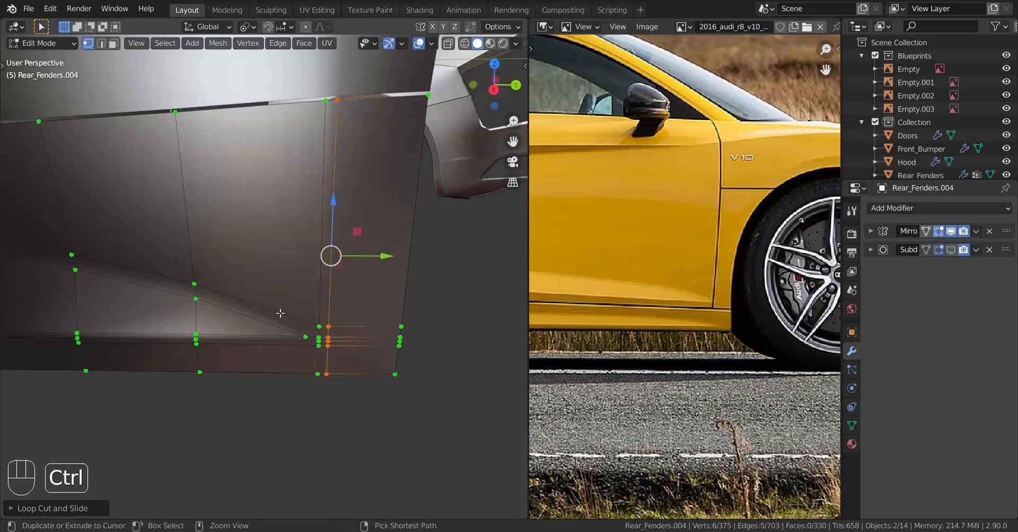
{"action": "key", "text": "ctrl+r"}
{"action": "left_click", "coordinate": [290, 307]}
{"action": "key", "text": "ctrl+z"}
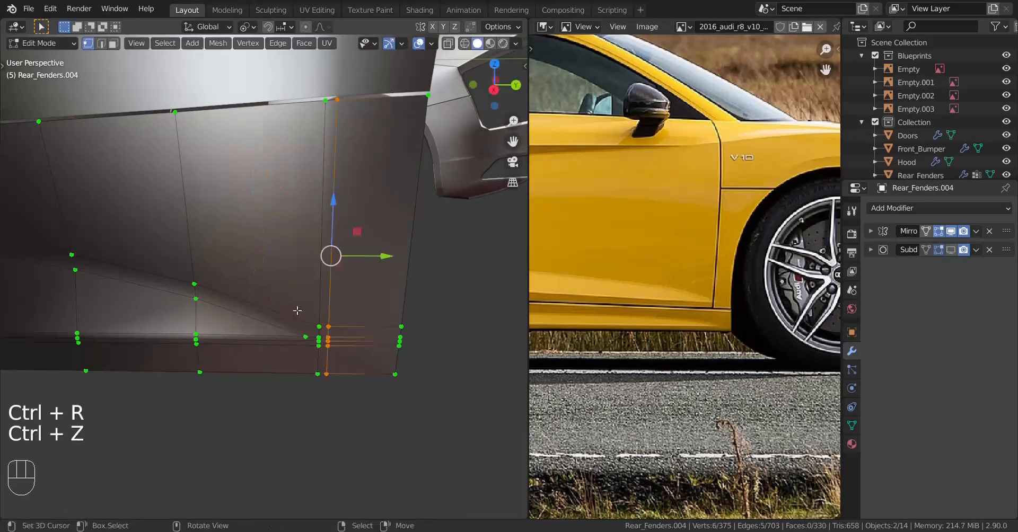
Switch to the right orthographic view and include the rear fender above the skirt in the multi-object mesh editing.
{"action": "key", "text": "KP_3"}
{"action": "middle_click_drag", "start_coordinate": [354, 147], "coordinate": [369, 216], "text": "shift"}
{"action": "scroll", "coordinate": [369, 217], "scroll_direction": "up", "scroll_amount": 6}
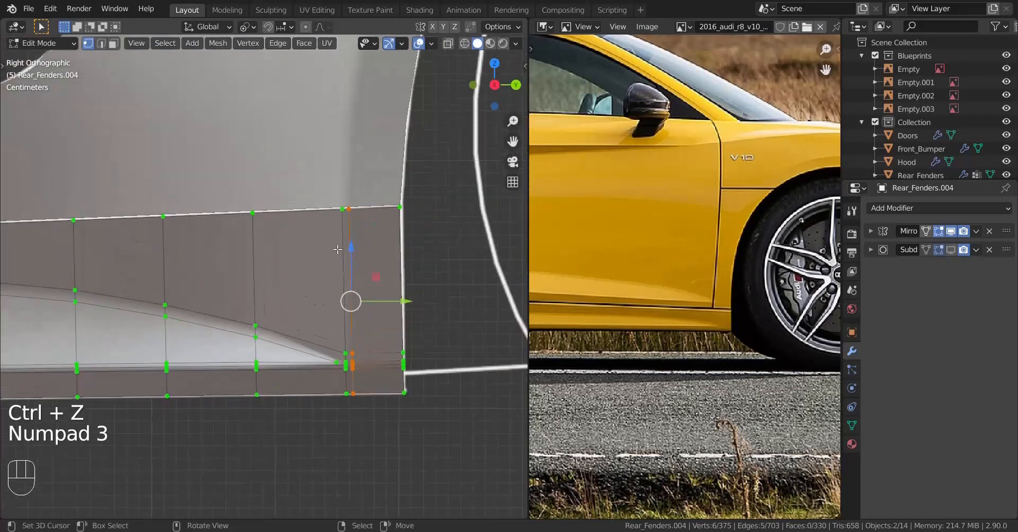
{"action": "key", "text": "Tab"}
{"action": "left_click", "coordinate": [373, 175], "text": "shift"}
{"action": "key", "text": "Tab"}
{"action": "scroll", "coordinate": [373, 175], "scroll_direction": "up", "scroll_amount": 2}
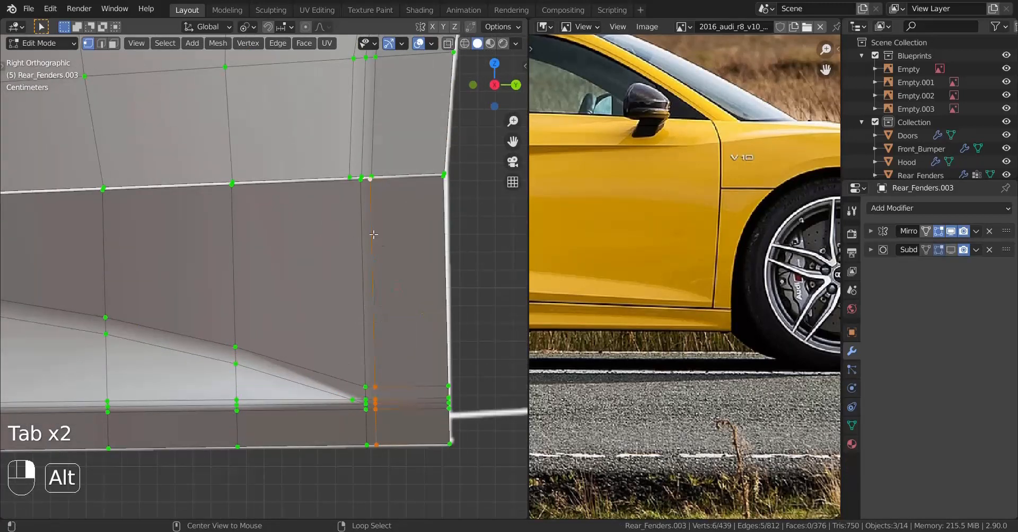
{"action": "key", "text": "g"}
{"action": "key", "text": "g"}
{"action": "key", "text": "e"}
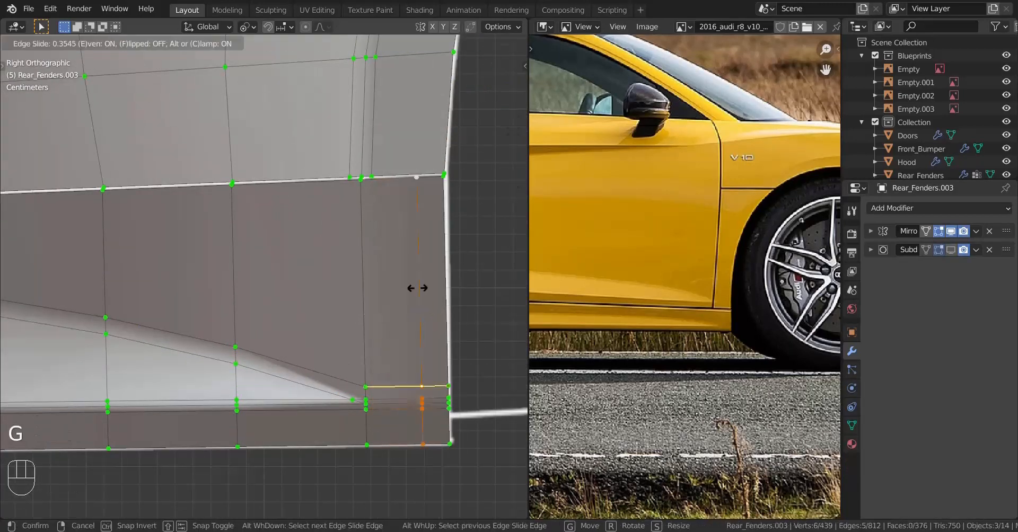
{"action": "right_click", "coordinate": [404, 275]}
Slide the skirt's rearmost vertical edge loop evenly until its top end lines up with the matching loop on the rear fender above.
{"action": "key", "text": "g"}
{"action": "key", "text": "g"}
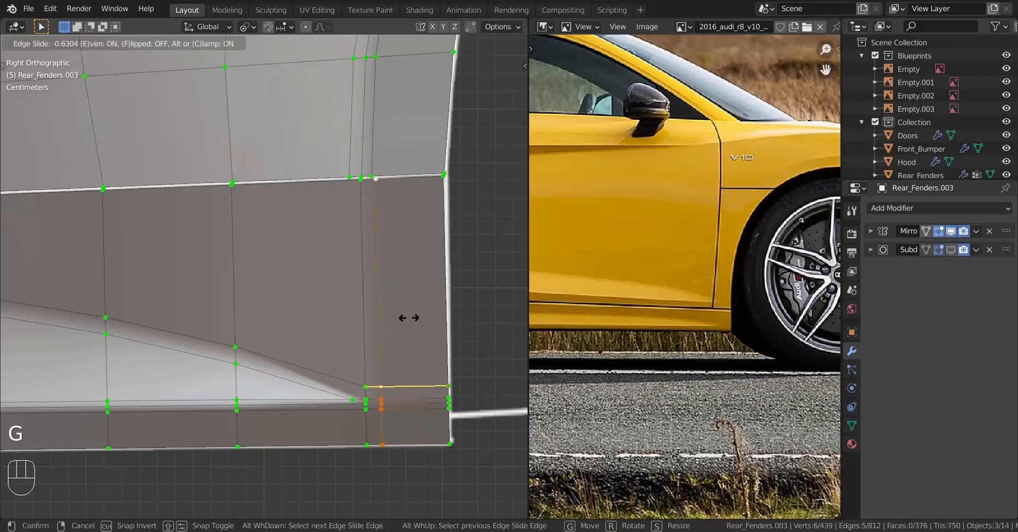
{"action": "left_click", "coordinate": [364, 282]}
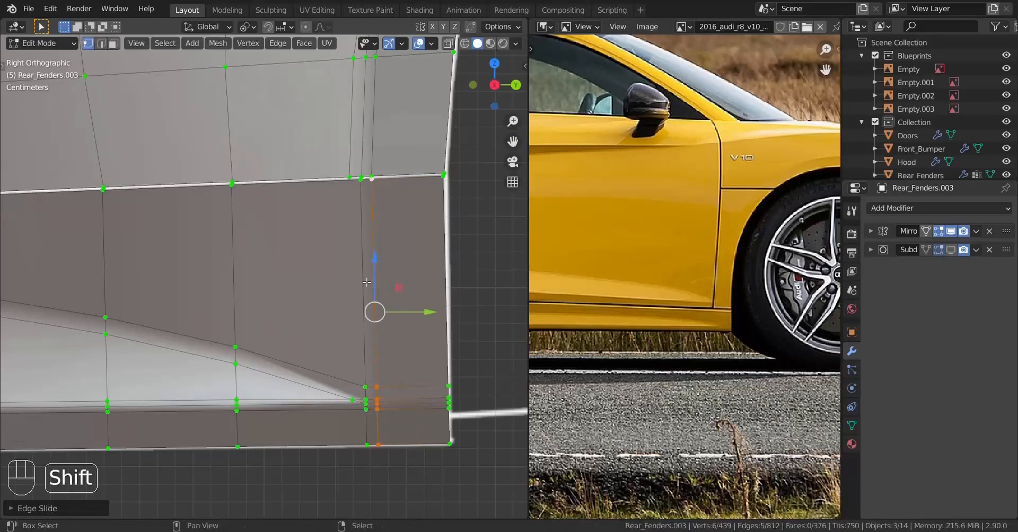
{"action": "key", "text": "ctrl+r"}
{"action": "left_click", "coordinate": [291, 338]}
{"action": "right_click", "coordinate": [310, 339]}
{"action": "key", "text": "ctrl+z"}
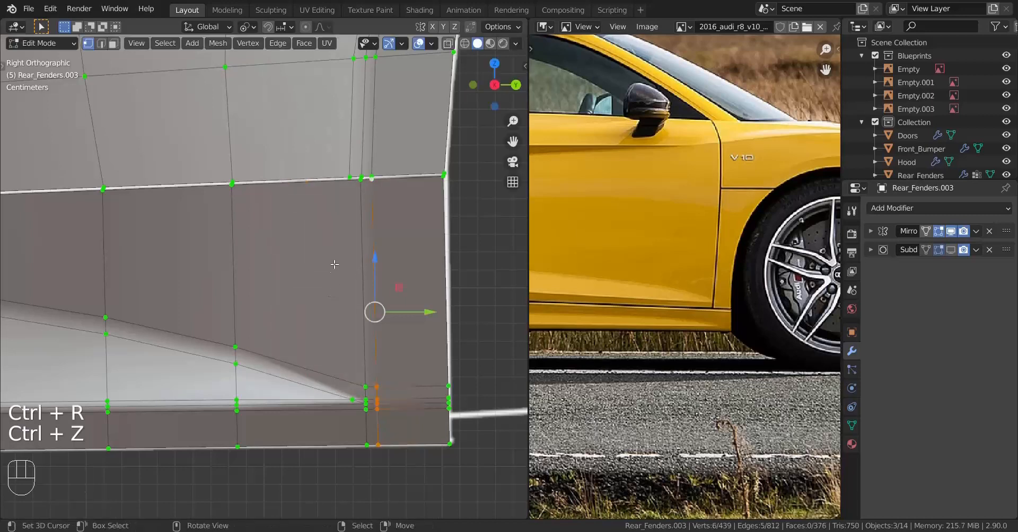
{"action": "key", "text": "k"}
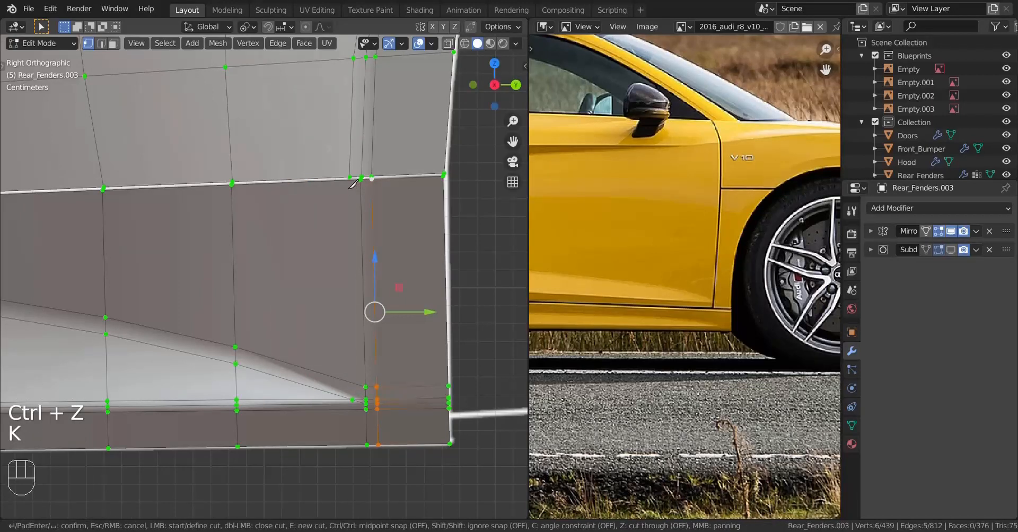
{"action": "right_click", "coordinate": [355, 218]}
{"action": "middle_click_drag", "start_coordinate": [350, 201], "coordinate": [387, 284], "text": "shift"}
{"action": "scroll", "coordinate": [386, 284], "scroll_direction": "up", "scroll_amount": 5}
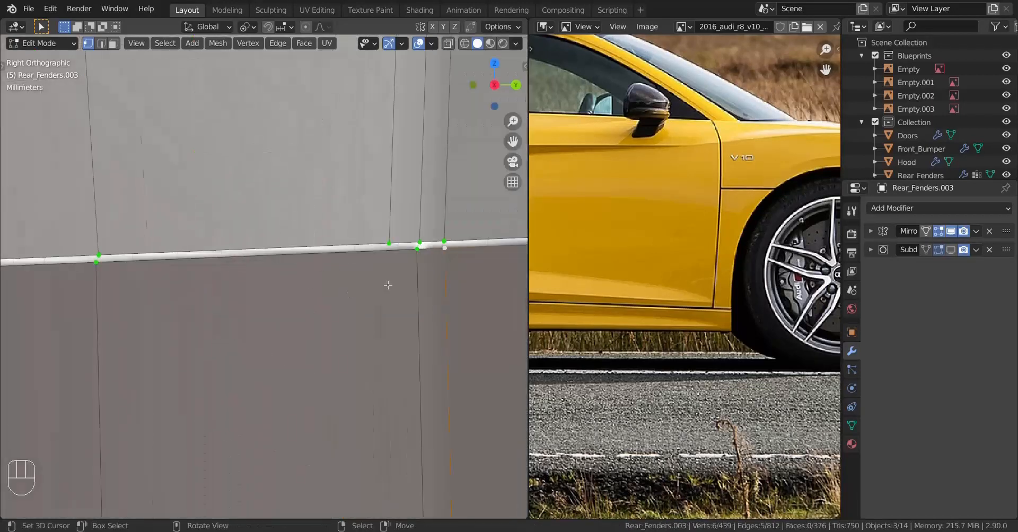
Edit the skirt alone in wireframe and knife a vertical cut from its upper to its lower edge, just ahead of the rear vertical edge.
{"action": "key", "text": "z"}
{"action": "key", "text": "k"}
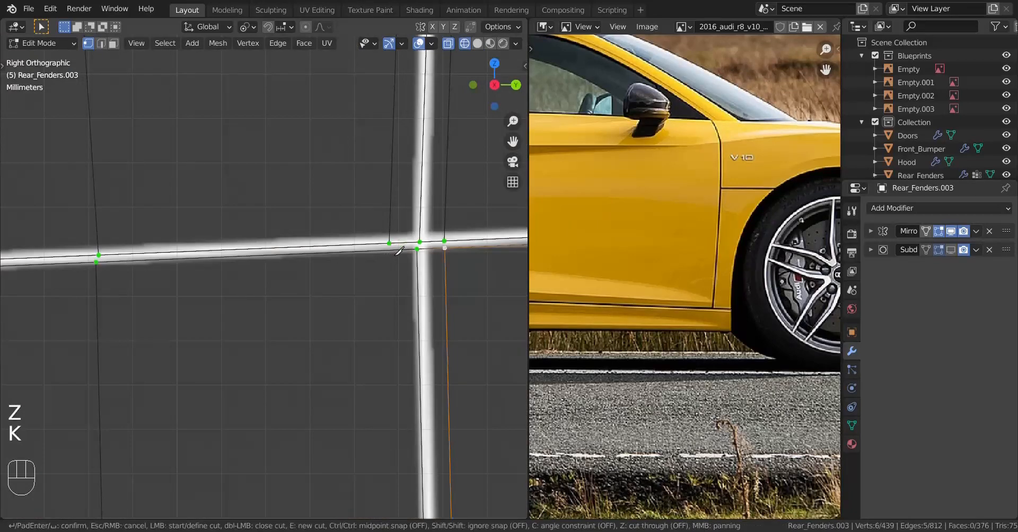
{"action": "key", "text": "Tab"}
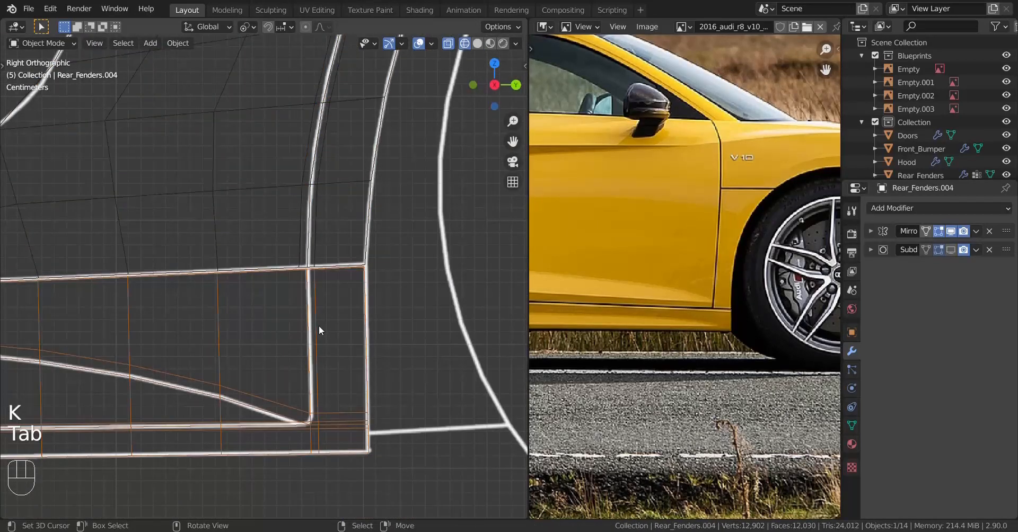
{"action": "key", "text": "Tab"}
{"action": "middle_click_drag", "start_coordinate": [316, 315], "coordinate": [318, 266], "text": "shift"}
{"action": "key", "text": "k"}
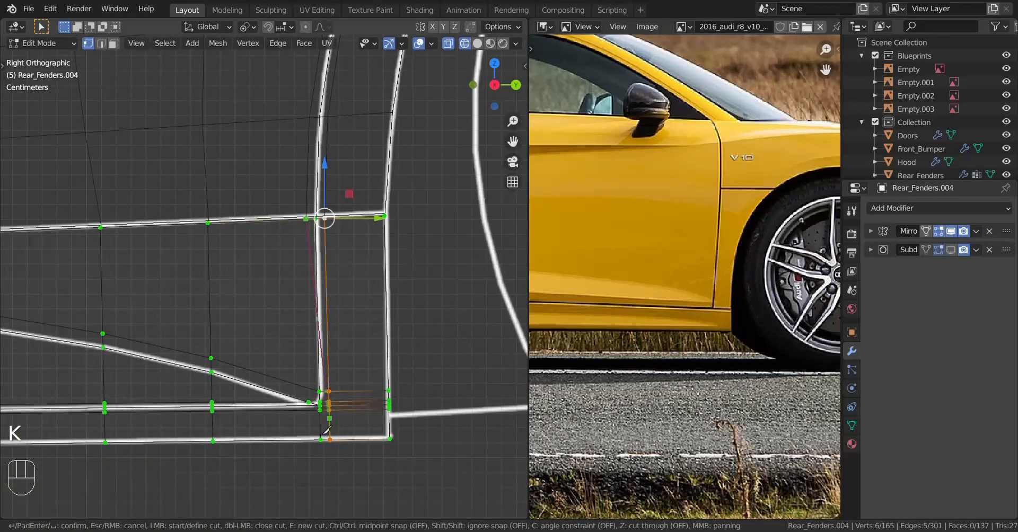
{"action": "left_click", "coordinate": [311, 466]}
{"action": "key", "text": "Return"}
{"action": "scroll", "coordinate": [324, 431], "scroll_direction": "up", "scroll_amount": 1}
{"action": "key", "text": "z"}
{"action": "middle_click_drag", "start_coordinate": [362, 388], "coordinate": [358, 327], "text": "shift"}
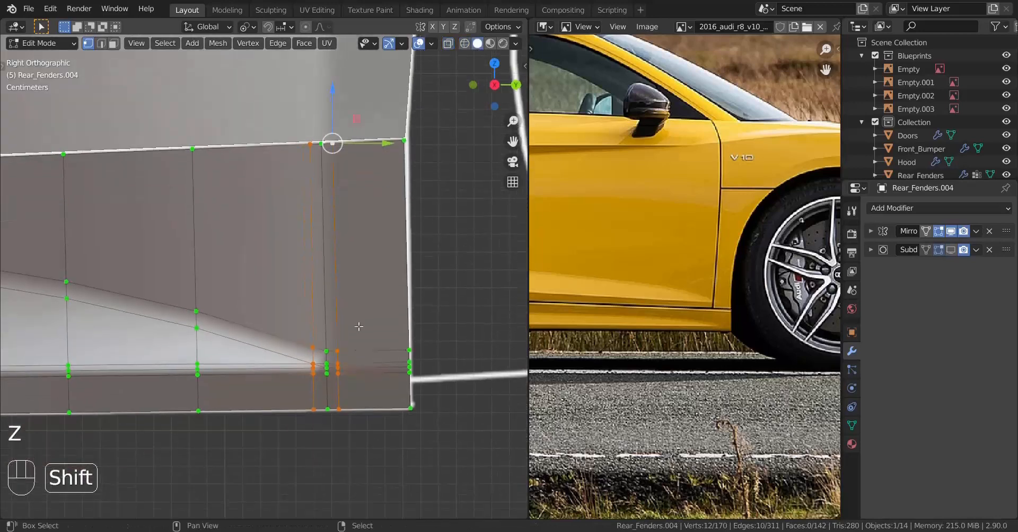
Select the new cut's upper edges and include the rear fender in the multi-object mesh editing again.
{"action": "left_click", "coordinate": [307, 215], "text": "alt"}
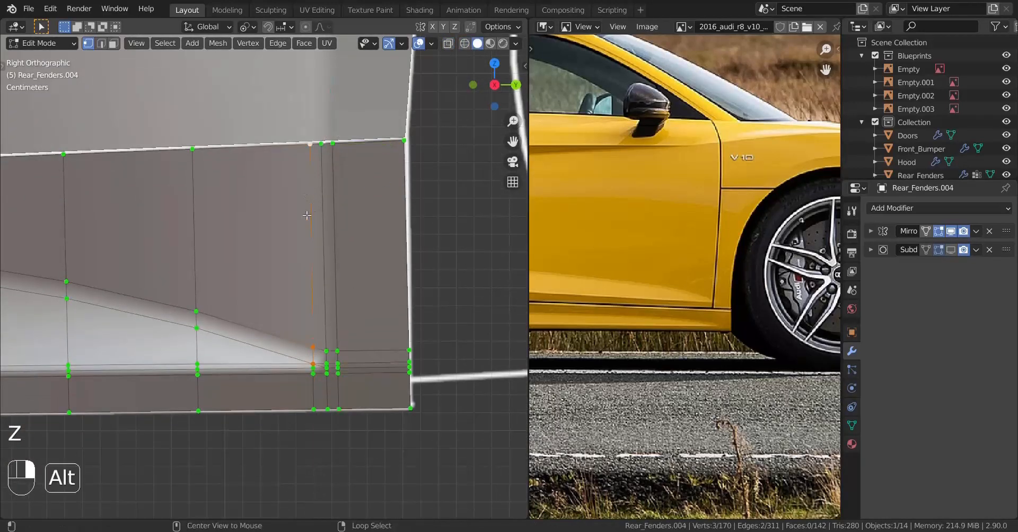
{"action": "key", "text": "Tab"}
{"action": "right_click", "coordinate": [333, 103], "text": "shift"}
{"action": "key", "text": "Tab"}
{"action": "scroll", "coordinate": [354, 312], "scroll_direction": "up", "scroll_amount": 2}
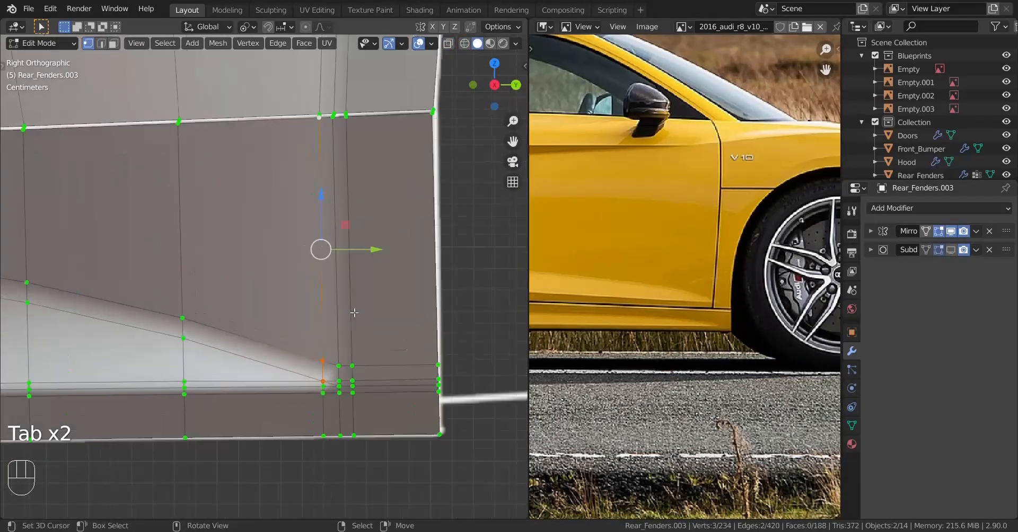
Extend the selection down to the skirt's lower edge and slide the whole new cut evenly closer to the vertical edge behind it.
{"action": "middle_click_drag", "start_coordinate": [344, 347], "coordinate": [316, 241], "text": "shift"}
{"action": "right_click", "coordinate": [316, 347], "text": "alt+shift"}
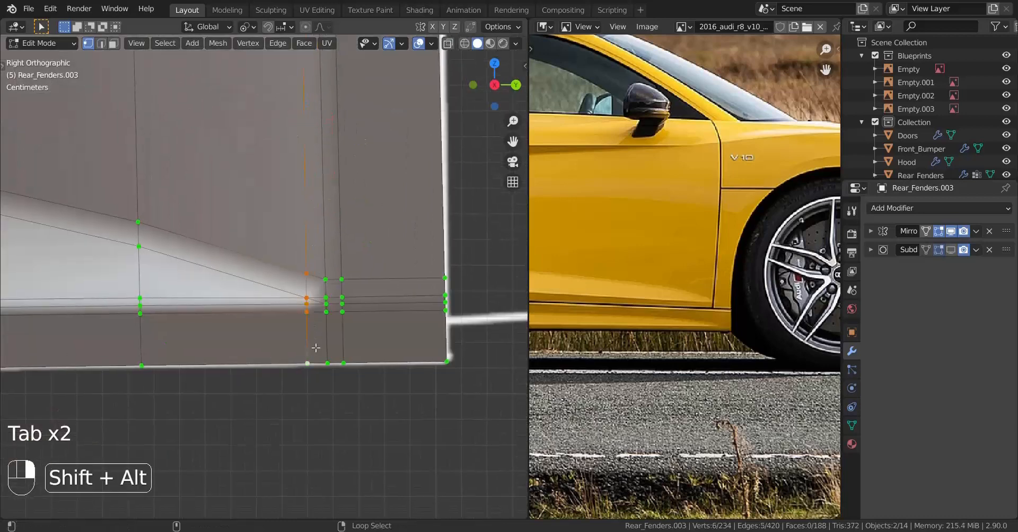
{"action": "scroll", "coordinate": [308, 346], "scroll_direction": "down", "scroll_amount": 2}
{"action": "middle_click_drag", "start_coordinate": [303, 345], "coordinate": [281, 452], "text": "shift"}
{"action": "key", "text": "g"}
{"action": "key", "text": "g"}
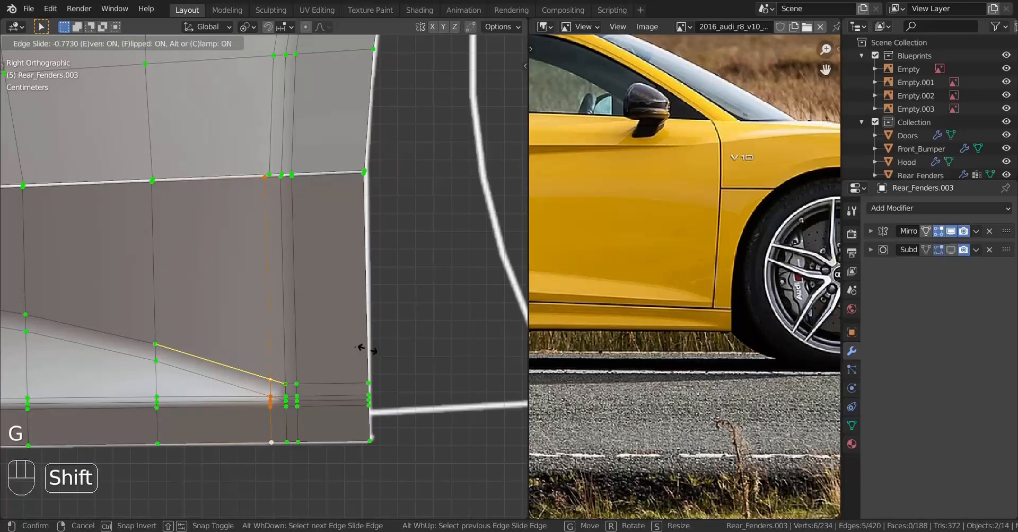
{"action": "left_click", "coordinate": [423, 321]}
Select the four vertices at the rear tip of the skirt's crease and remove the stray diagonal edge between them.
{"action": "scroll", "coordinate": [363, 345], "scroll_direction": "up", "scroll_amount": 2}
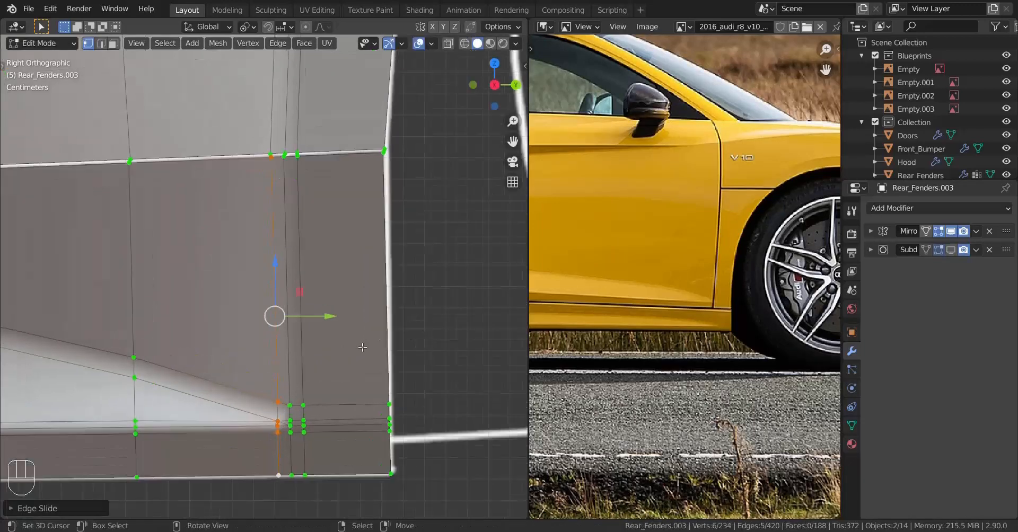
{"action": "middle_click_drag", "start_coordinate": [351, 383], "coordinate": [345, 297], "text": "shift"}
{"action": "scroll", "coordinate": [347, 303], "scroll_direction": "up", "scroll_amount": 1}
{"action": "middle_click_drag", "start_coordinate": [359, 359], "coordinate": [360, 324], "text": "shift"}
{"action": "scroll", "coordinate": [360, 347], "scroll_direction": "up", "scroll_amount": 3}
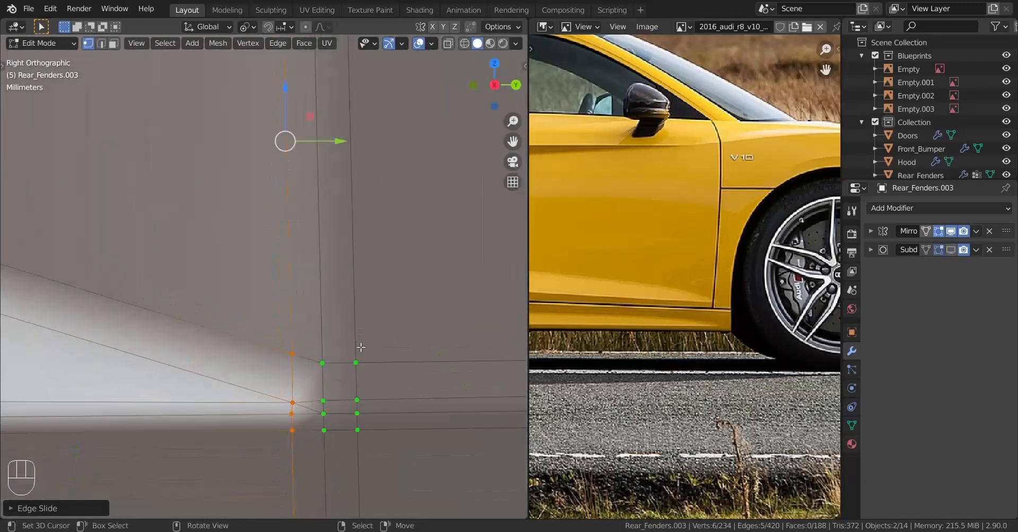
{"action": "right_click", "coordinate": [290, 408]}
{"action": "right_click", "coordinate": [294, 414], "text": "shift"}
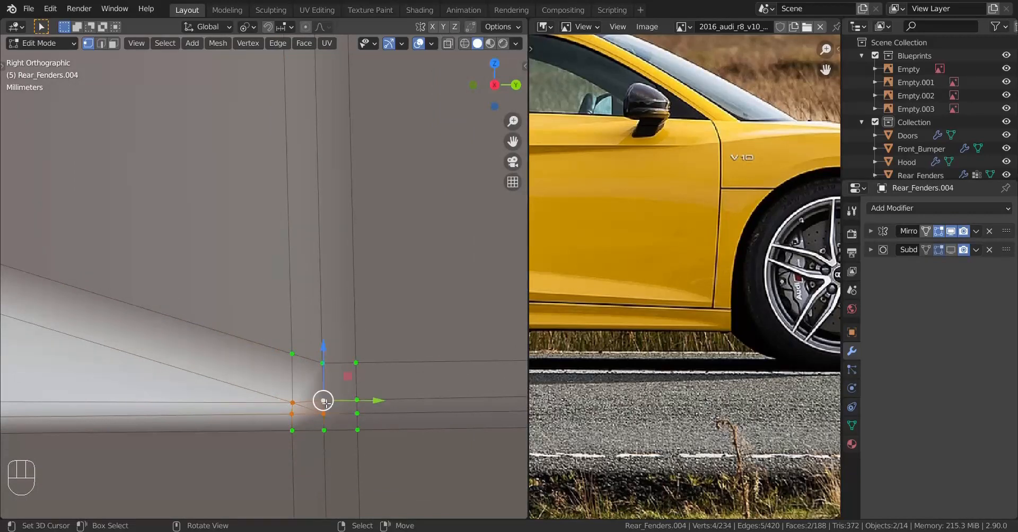
{"action": "key", "text": "Tab"}
{"action": "key", "text": "Tab"}
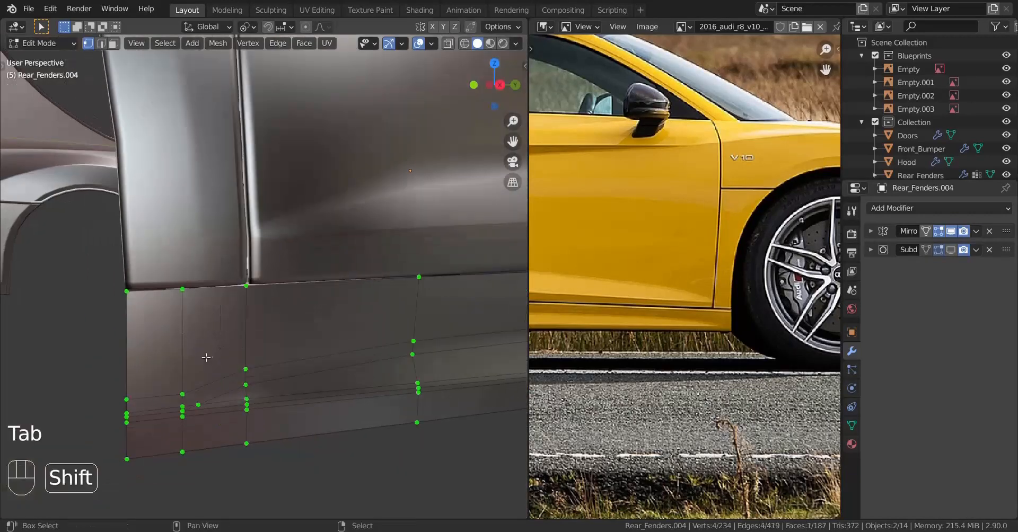
Insert a vertical edge loop near the skirt's front end, slid close to the existing vertical edge behind it.
{"action": "middle_click_drag", "start_coordinate": [205, 357], "coordinate": [223, 345], "text": "shift"}
{"action": "key", "text": "ctrl+r"}
{"action": "left_click", "coordinate": [193, 384]}
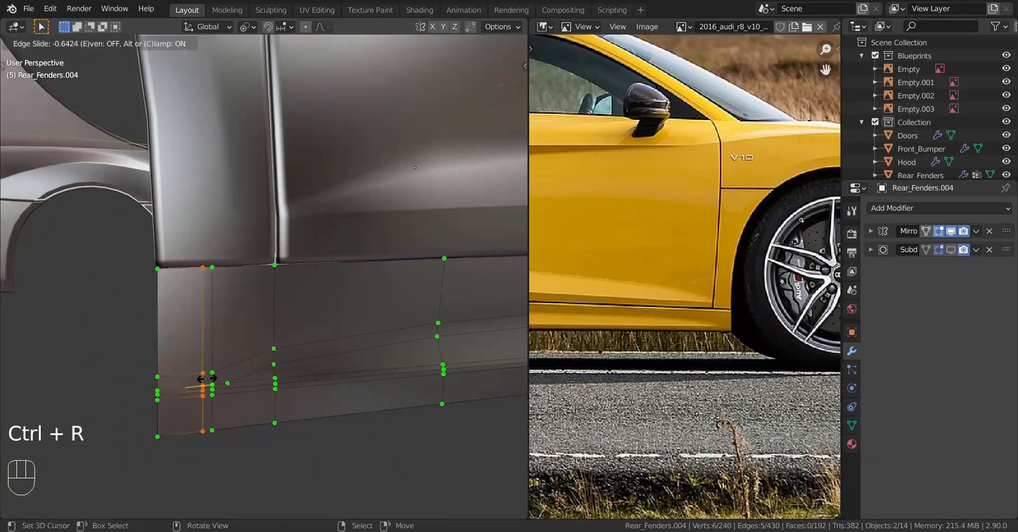
{"action": "left_click", "coordinate": [224, 368]}
Examine the skirt's shading in object mode around the new support loops at its front and rear ends.
{"action": "key", "text": "Tab"}
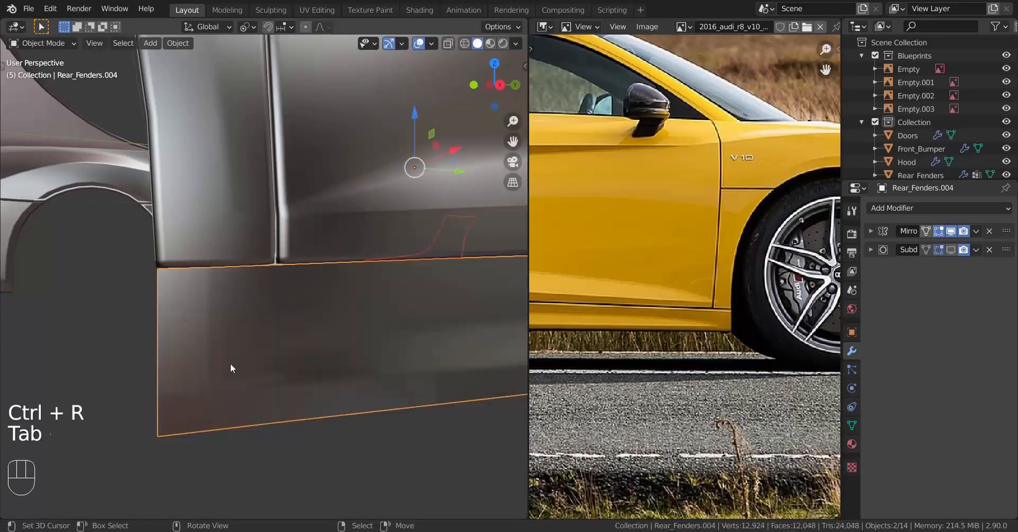
{"action": "middle_click_drag", "start_coordinate": [230, 363], "coordinate": [208, 362]}
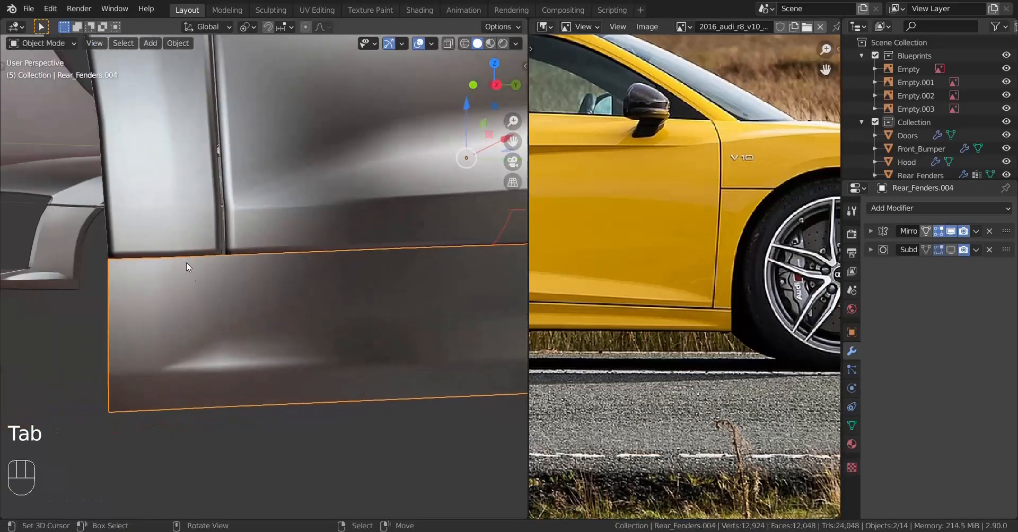
{"action": "scroll", "coordinate": [187, 355], "scroll_direction": "down", "scroll_amount": 5}
{"action": "scroll", "coordinate": [269, 343], "scroll_direction": "up", "scroll_amount": 1}
{"action": "scroll", "coordinate": [259, 325], "scroll_direction": "up", "scroll_amount": 5}
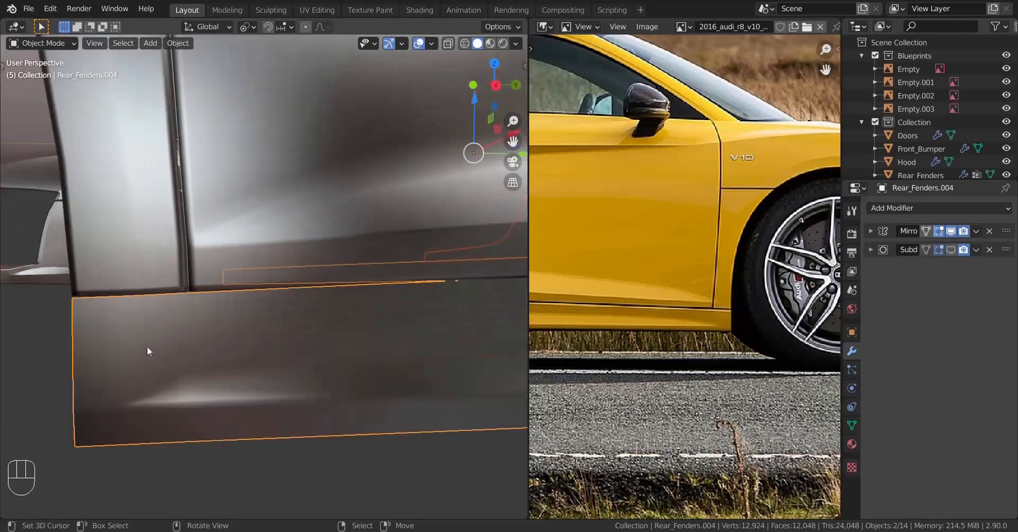
{"action": "scroll", "coordinate": [148, 345], "scroll_direction": "down", "scroll_amount": 3}
{"action": "middle_click_drag", "start_coordinate": [380, 307], "coordinate": [284, 320]}
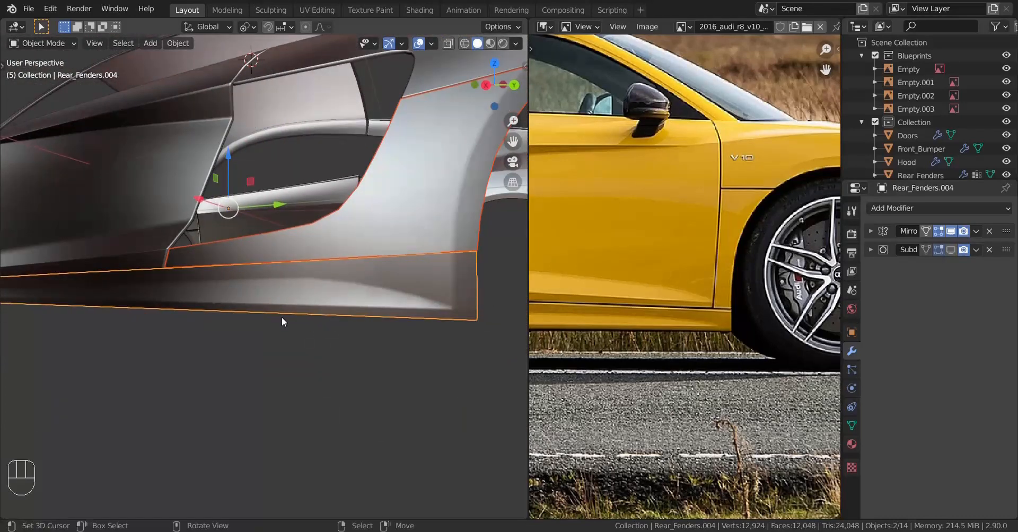
Insert a lengthwise edge loop across the skirt's recessed face, slid evenly toward the upper crease.
{"action": "key", "text": "Tab"}
{"action": "middle_click_drag", "start_coordinate": [371, 323], "coordinate": [338, 323]}
{"action": "middle_click_drag", "start_coordinate": [338, 322], "coordinate": [293, 320], "text": "shift"}
{"action": "scroll", "coordinate": [297, 322], "scroll_direction": "up", "scroll_amount": 3}
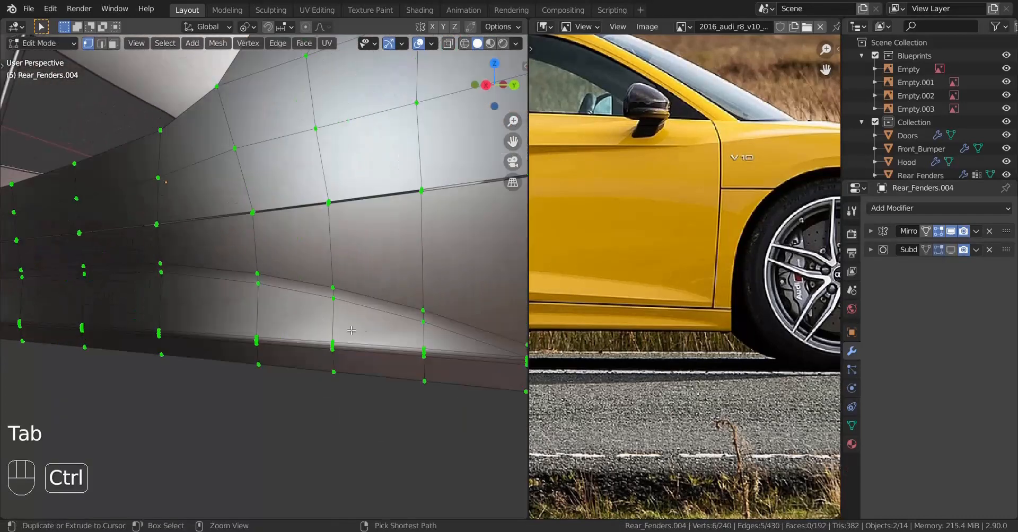
{"action": "key", "text": "ctrl+r"}
{"action": "left_click", "coordinate": [331, 327]}
{"action": "key", "text": "e"}
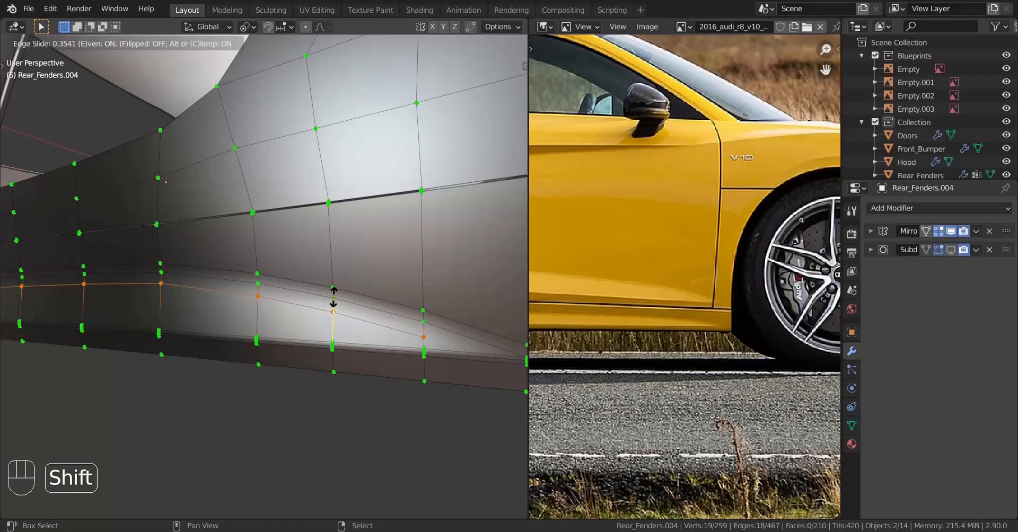
{"action": "left_click", "coordinate": [334, 301]}
{"action": "middle_click_drag", "start_coordinate": [334, 301], "coordinate": [335, 330]}
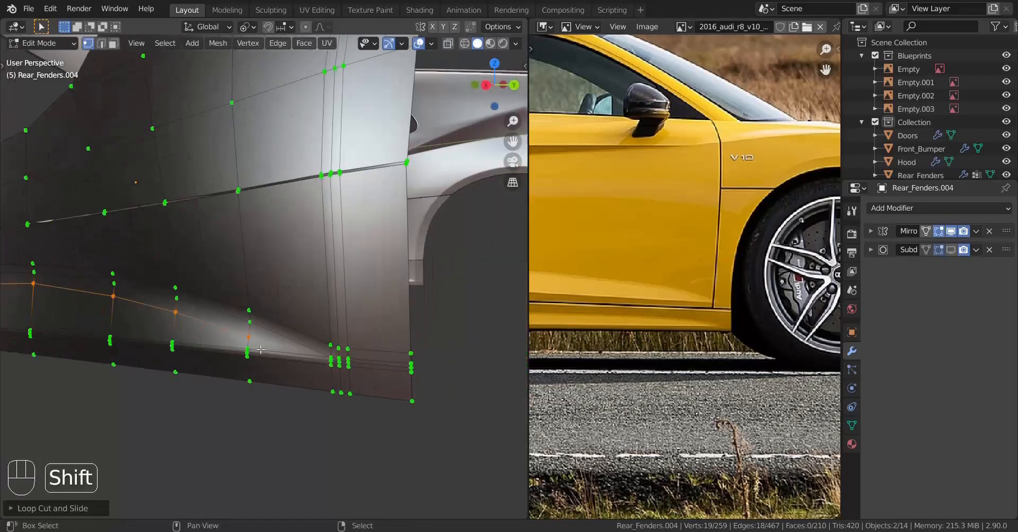
Slide the new lengthwise loop's front end vertex upward along its vertical edge, away from the lower crease edges.
{"action": "middle_click_drag", "start_coordinate": [260, 350], "coordinate": [295, 286], "text": "shift"}
{"action": "scroll", "coordinate": [252, 325], "scroll_direction": "down", "scroll_amount": 6}
{"action": "middle_click_drag", "start_coordinate": [253, 325], "coordinate": [196, 336]}
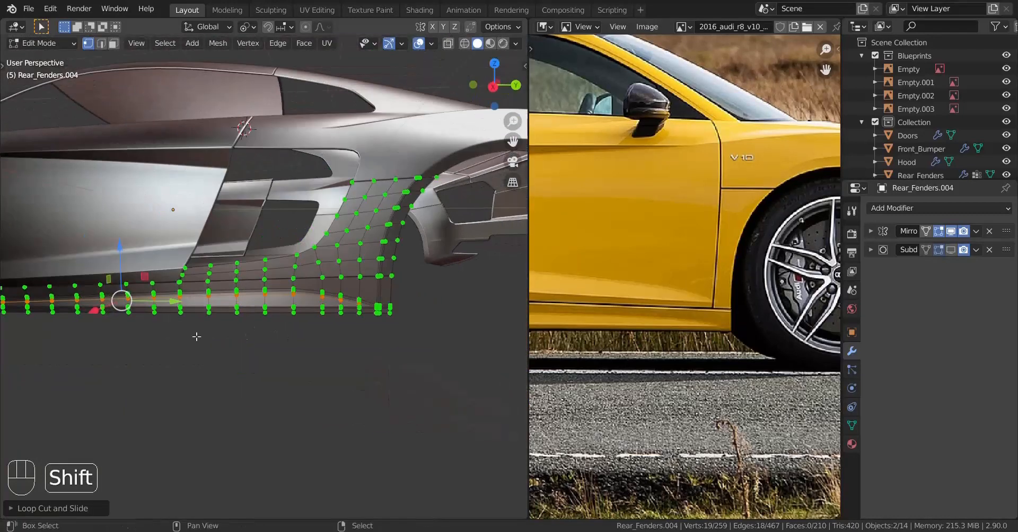
{"action": "middle_click_drag", "start_coordinate": [93, 345], "coordinate": [418, 312], "text": "shift"}
{"action": "scroll", "coordinate": [418, 312], "scroll_direction": "up", "scroll_amount": 2}
{"action": "middle_click_drag", "start_coordinate": [325, 296], "coordinate": [344, 343], "text": "shift"}
{"action": "scroll", "coordinate": [365, 327], "scroll_direction": "up", "scroll_amount": 6}
{"action": "scroll", "coordinate": [343, 336], "scroll_direction": "up", "scroll_amount": 4}
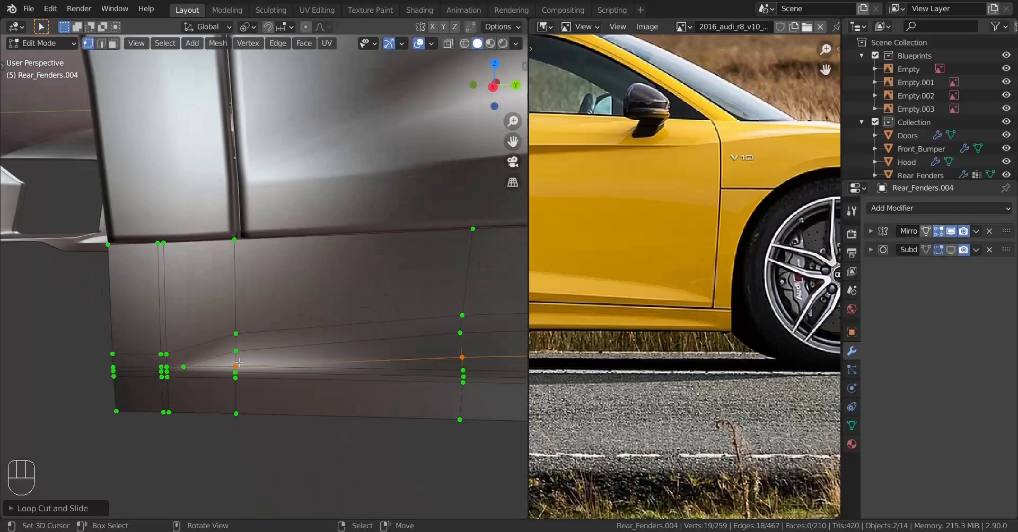
{"action": "key", "text": "g"}
{"action": "key", "text": "g"}
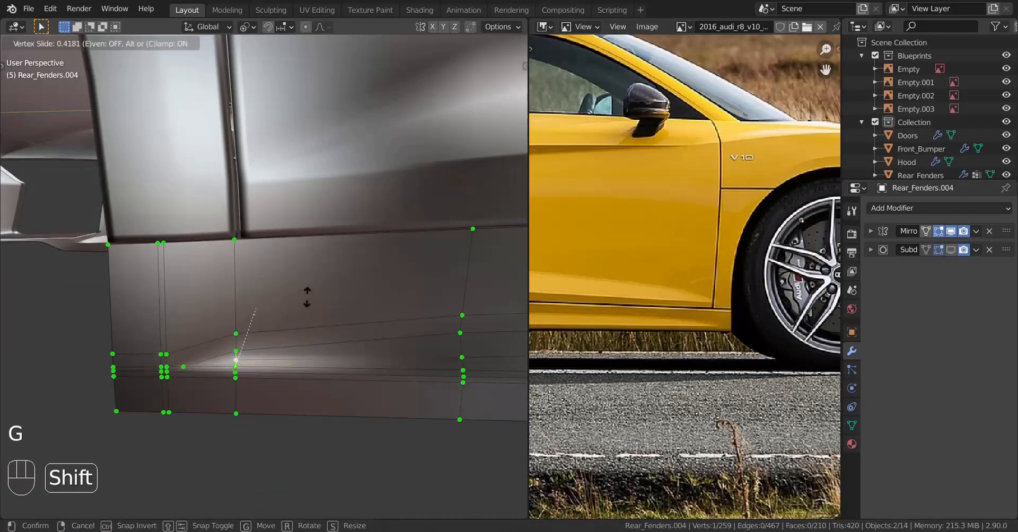
{"action": "left_click", "coordinate": [309, 300]}
Preview the skirt's front end with its Subdivision modifier shown in the viewport, inspect it in object mode, and hide the modifier again.
{"action": "left_click", "coordinate": [951, 249]}
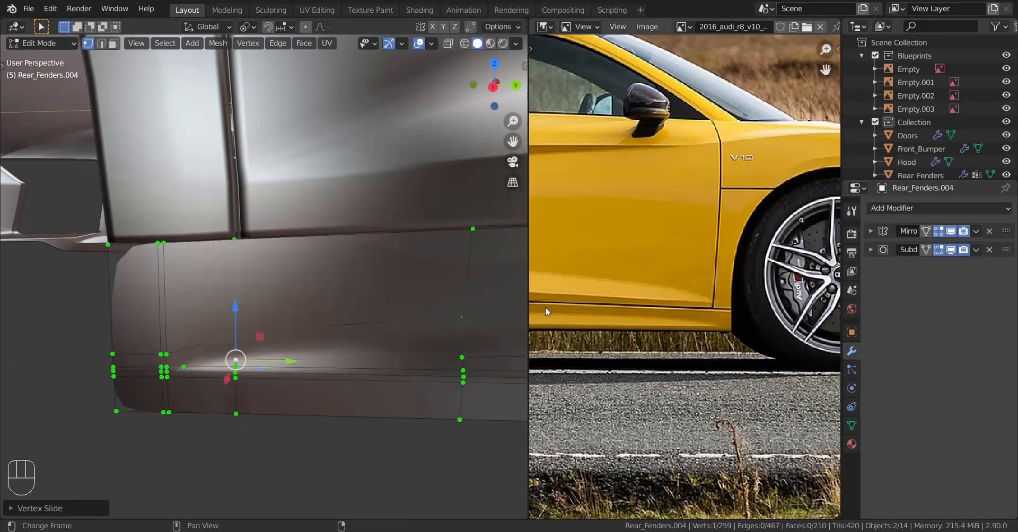
{"action": "key", "text": "Tab"}
{"action": "middle_click_drag", "start_coordinate": [276, 345], "coordinate": [223, 325]}
{"action": "scroll", "coordinate": [271, 324], "scroll_direction": "down", "scroll_amount": 2}
{"action": "scroll", "coordinate": [159, 330], "scroll_direction": "up", "scroll_amount": 2}
{"action": "scroll", "coordinate": [173, 327], "scroll_direction": "up", "scroll_amount": 3}
{"action": "middle_click_drag", "start_coordinate": [135, 332], "coordinate": [245, 348], "text": "shift"}
{"action": "scroll", "coordinate": [174, 328], "scroll_direction": "down", "scroll_amount": 4}
{"action": "left_click", "coordinate": [951, 249]}
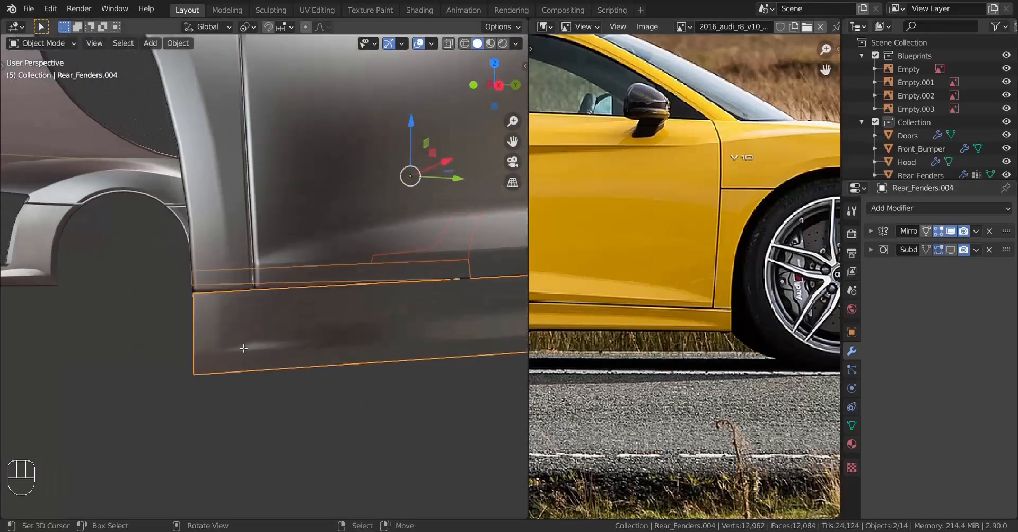
Insert a vertical support loop in the skirt's front section, slid evenly close to its front edge.
{"action": "key", "text": "Tab"}
{"action": "scroll", "coordinate": [246, 348], "scroll_direction": "up", "scroll_amount": 3}
{"action": "middle_click_drag", "start_coordinate": [201, 377], "coordinate": [252, 348], "text": "shift"}
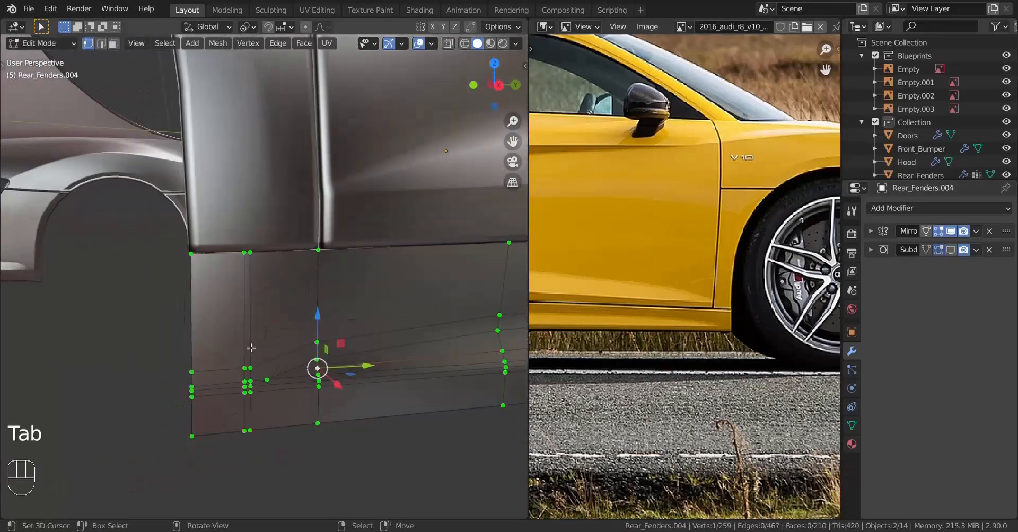
{"action": "key", "text": "ctrl+r"}
{"action": "left_click", "coordinate": [235, 382]}
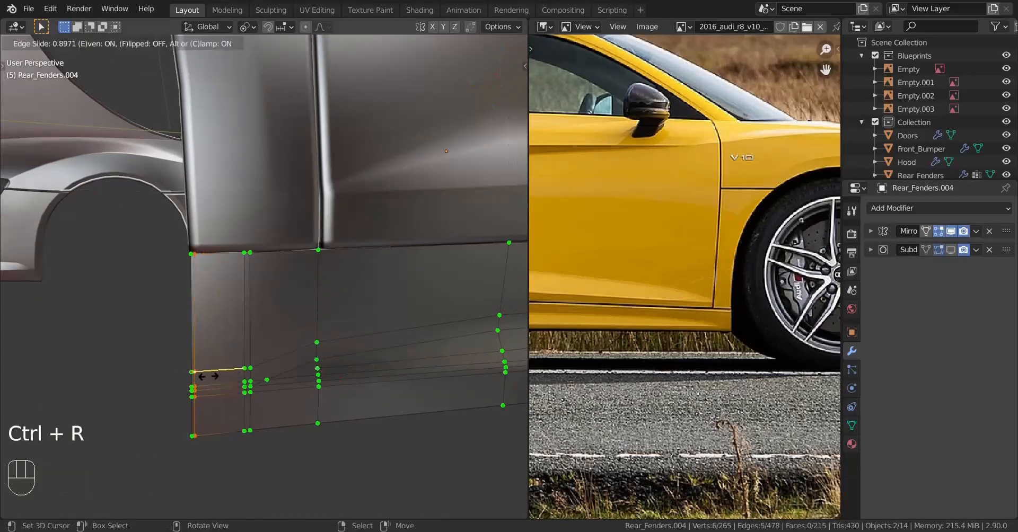
{"action": "left_click", "coordinate": [204, 339]}
Insert a lengthwise support loop along the skirt, slid close to its upper edge.
{"action": "key", "text": "ctrl+r"}
{"action": "left_click", "coordinate": [196, 328]}
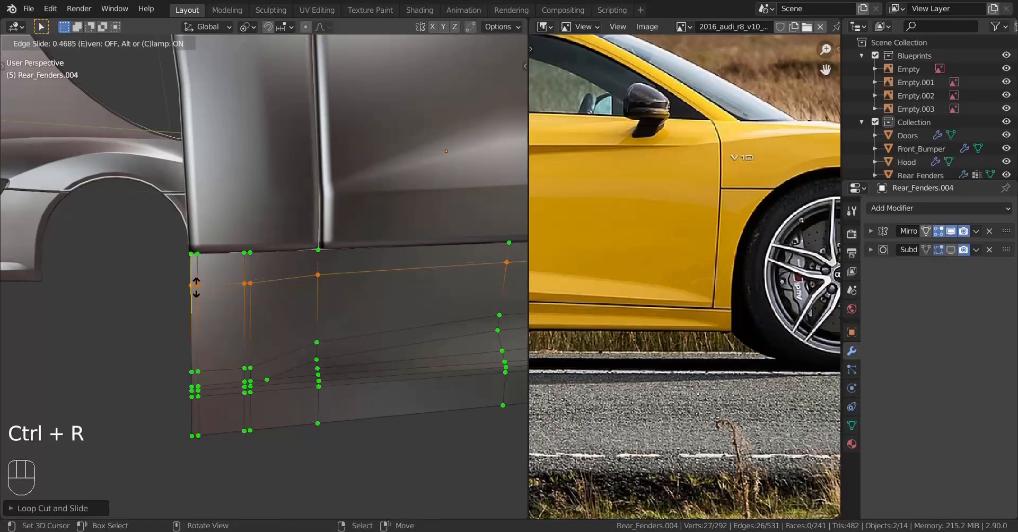
{"action": "left_click", "coordinate": [212, 260]}
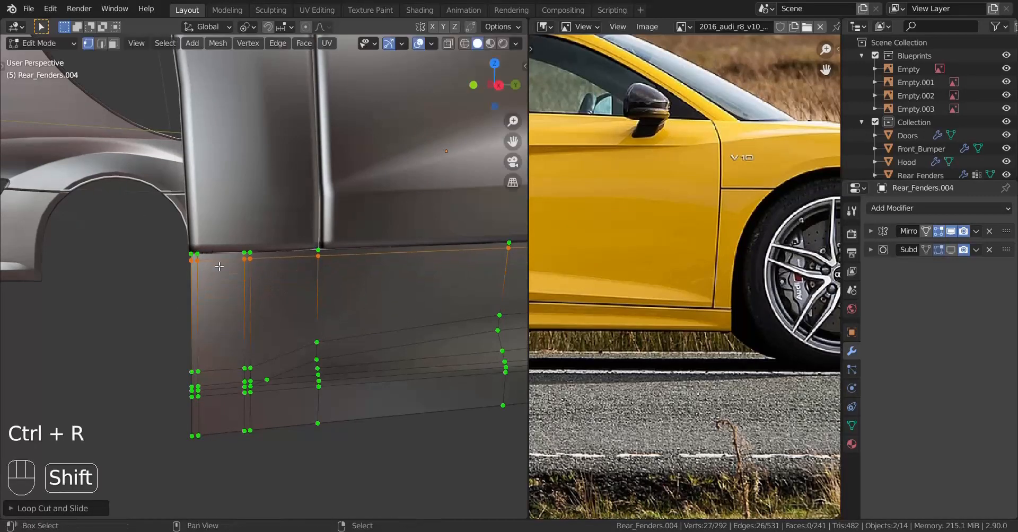
Insert a lengthwise support loop along the skirt, slid evenly close to its lower edge.
{"action": "middle_click_drag", "start_coordinate": [218, 266], "coordinate": [229, 222]}
{"action": "middle_click_drag", "start_coordinate": [239, 289], "coordinate": [248, 320]}
{"action": "key", "text": "ctrl+r"}
{"action": "left_click", "coordinate": [247, 327]}
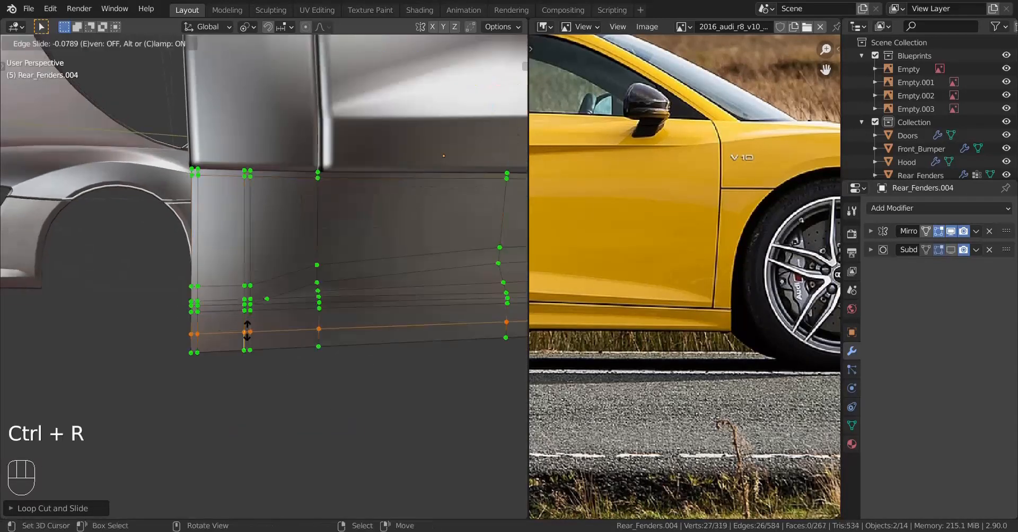
{"action": "key", "text": "shift"}
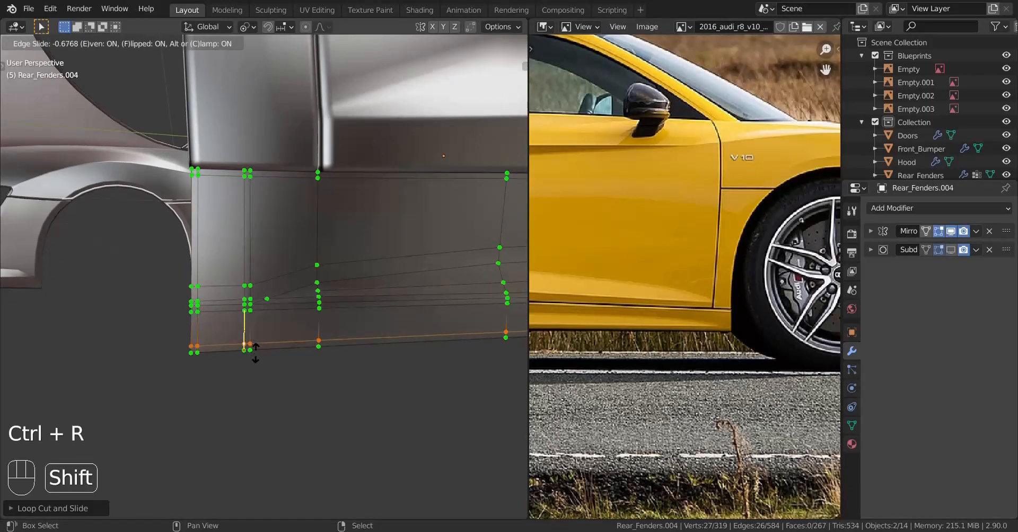
{"action": "left_click", "coordinate": [259, 358]}
Insert a vertical support loop at the skirt's rear end, slid evenly close to its rear edge.
{"action": "scroll", "coordinate": [279, 350], "scroll_direction": "down", "scroll_amount": 6}
{"action": "middle_click_drag", "start_coordinate": [318, 342], "coordinate": [102, 354], "text": "shift"}
{"action": "middle_click_drag", "start_coordinate": [393, 339], "coordinate": [164, 338], "text": "shift"}
{"action": "scroll", "coordinate": [212, 328], "scroll_direction": "up", "scroll_amount": 1}
{"action": "scroll", "coordinate": [229, 325], "scroll_direction": "up", "scroll_amount": 4}
{"action": "key", "text": "ctrl+r"}
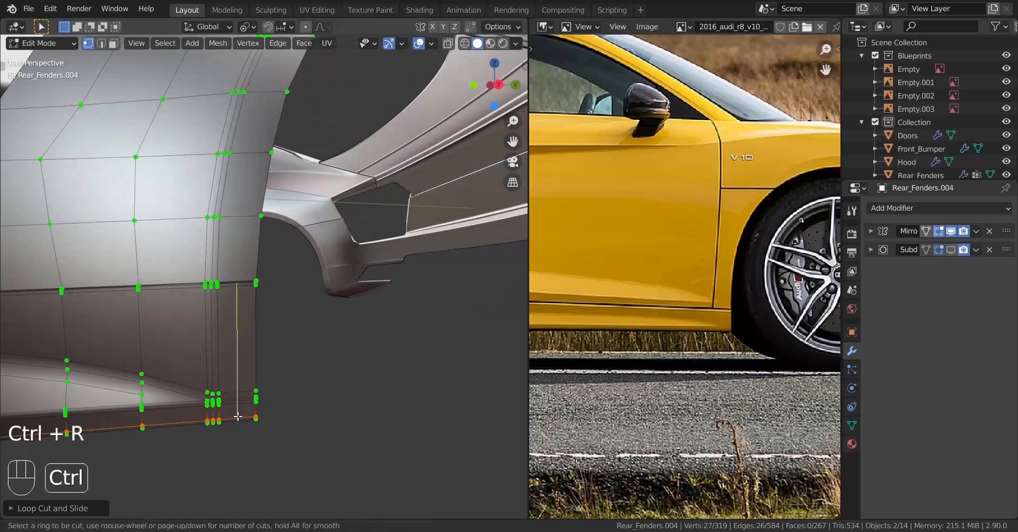
{"action": "left_click", "coordinate": [242, 406]}
{"action": "key", "text": "shift"}
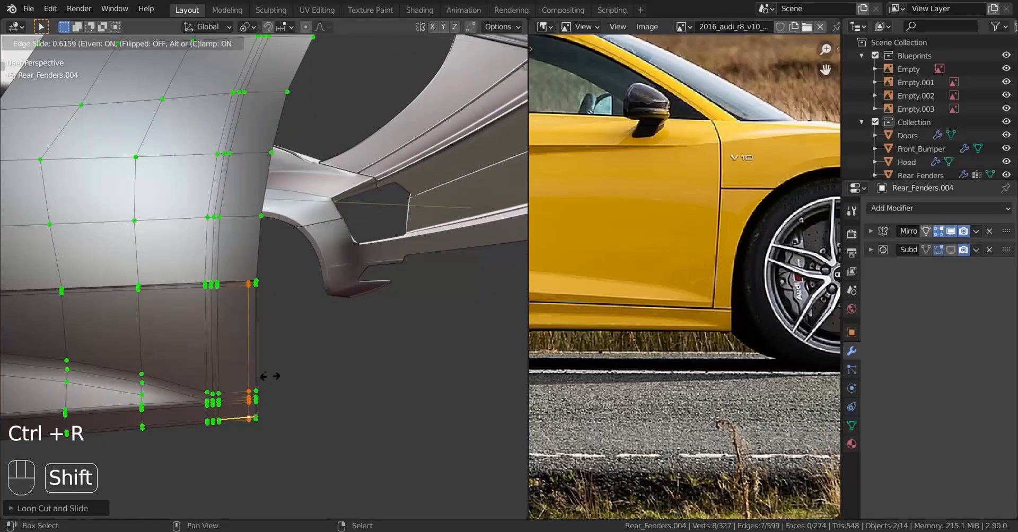
{"action": "left_click", "coordinate": [289, 360]}
Insert a vertical support loop in the rear side panel above the skirt, slid evenly close to its wheel arch edge.
{"action": "middle_click_drag", "start_coordinate": [278, 313], "coordinate": [260, 334], "text": "shift"}
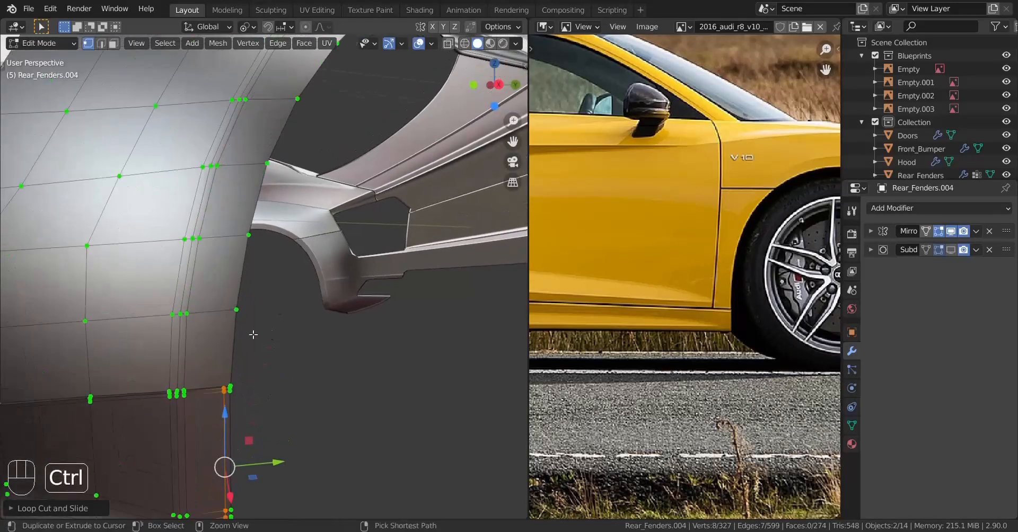
{"action": "key", "text": "ctrl+r"}
{"action": "left_click", "coordinate": [219, 311]}
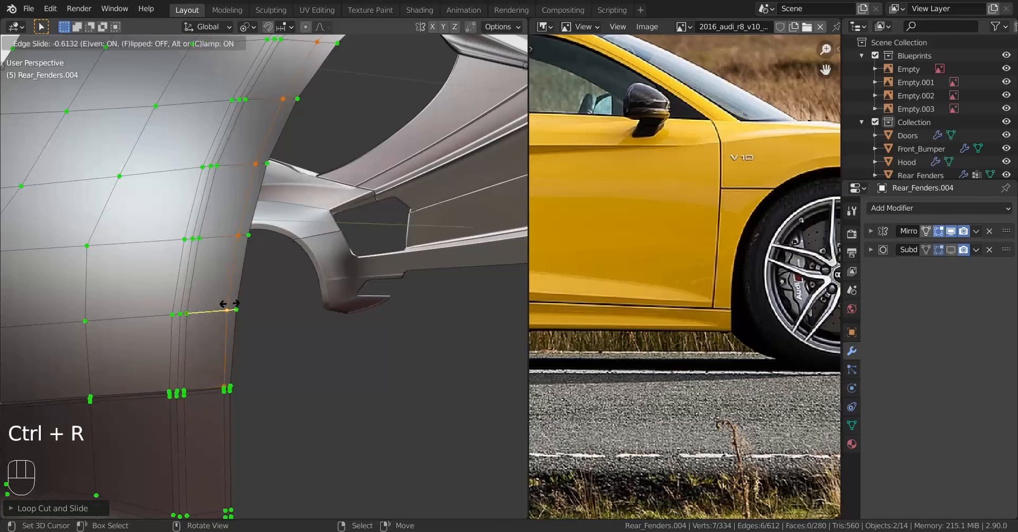
{"action": "left_click", "coordinate": [254, 293]}
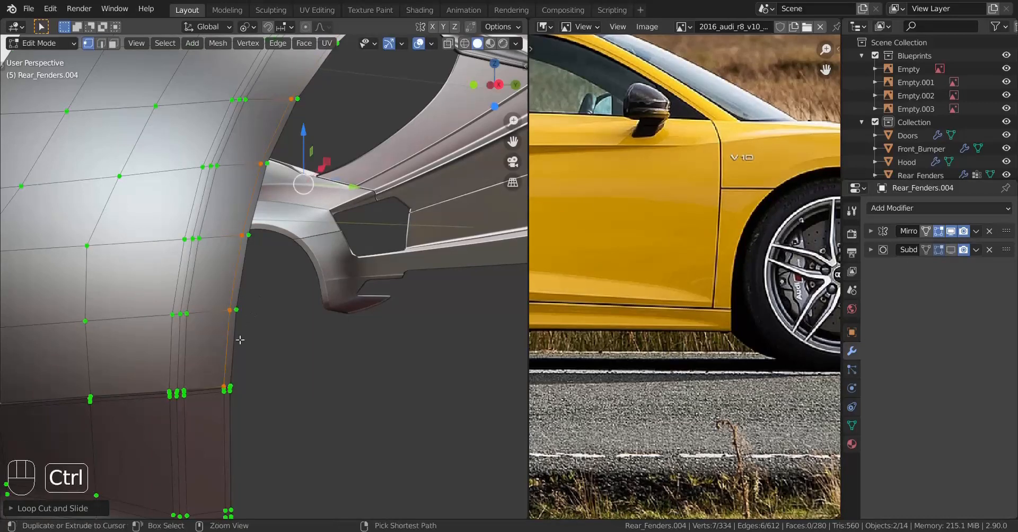
Insert a lengthwise support loop in the rear side panel, slid evenly close to its lower edge along the skirt.
{"action": "key", "text": "ctrl+r"}
{"action": "left_click", "coordinate": [181, 348]}
{"action": "key", "text": "e"}
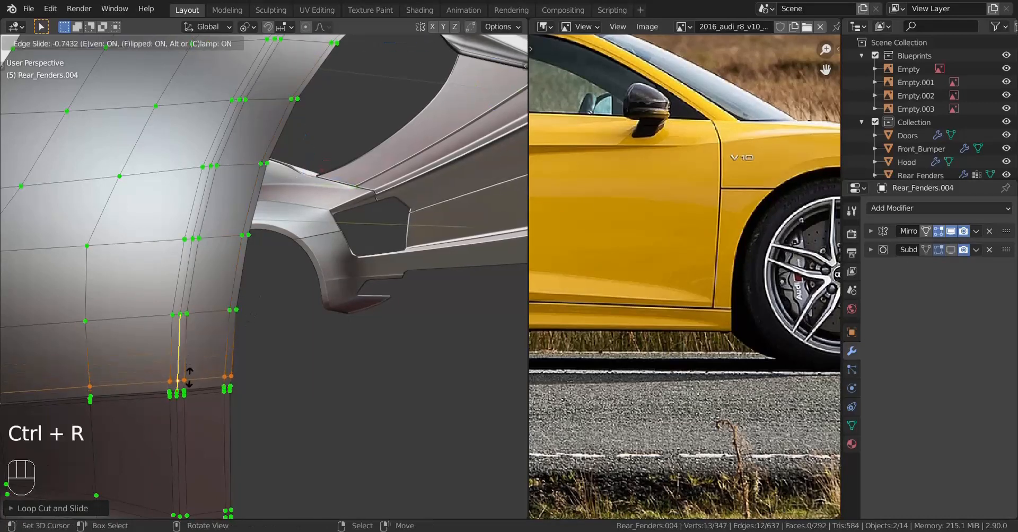
{"action": "key", "text": "shift"}
{"action": "left_click", "coordinate": [202, 404], "text": "shift"}
Insert a support loop at the rear side panel's front tip, slid evenly close to the slanted edge along the door.
{"action": "middle_click_drag", "start_coordinate": [78, 401], "coordinate": [400, 365], "text": "shift"}
{"action": "key", "text": "ctrl+r"}
{"action": "left_click", "coordinate": [305, 378]}
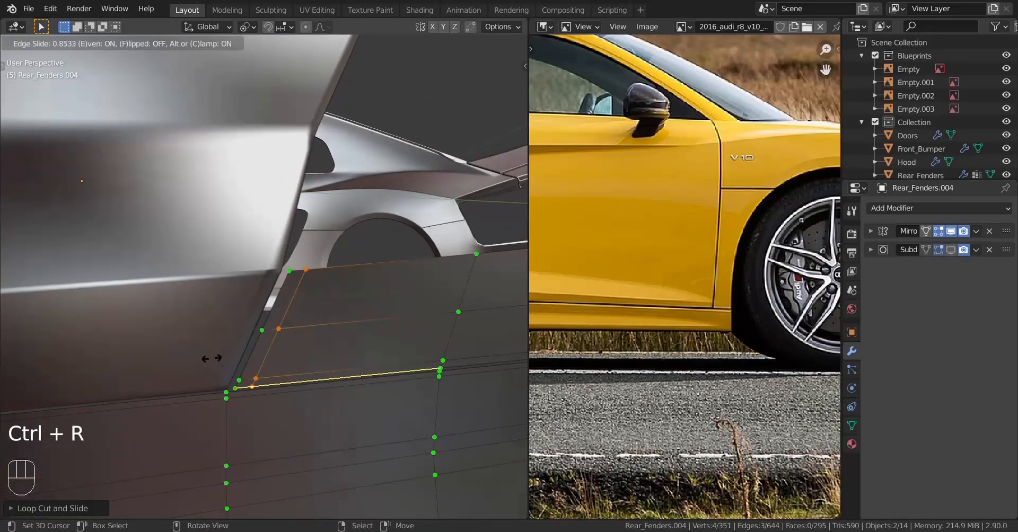
{"action": "key", "text": "shift"}
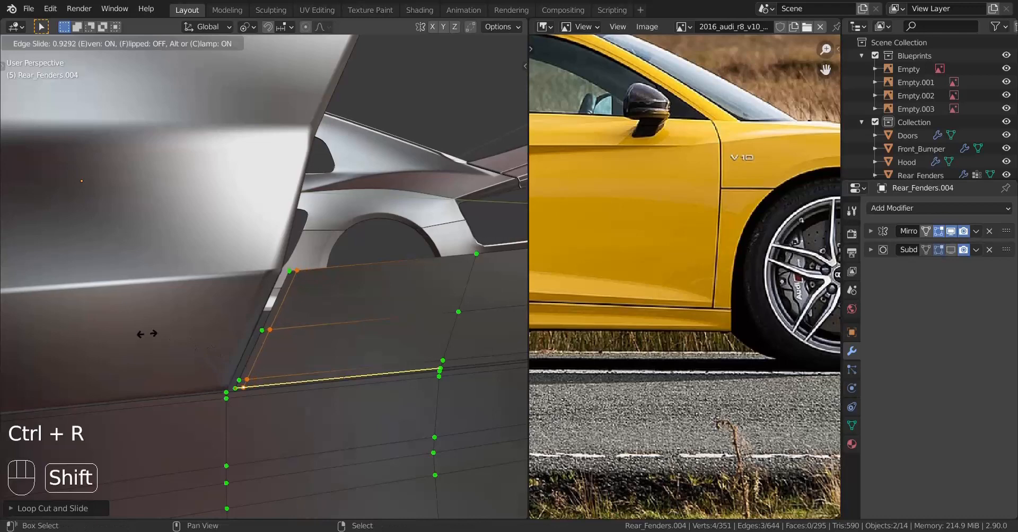
{"action": "left_click", "coordinate": [146, 333]}
Insert a lengthwise support loop just below the upper edge of the rear side panel's low front section, slid evenly.
{"action": "key", "text": "ctrl+r"}
{"action": "left_click", "coordinate": [279, 289]}
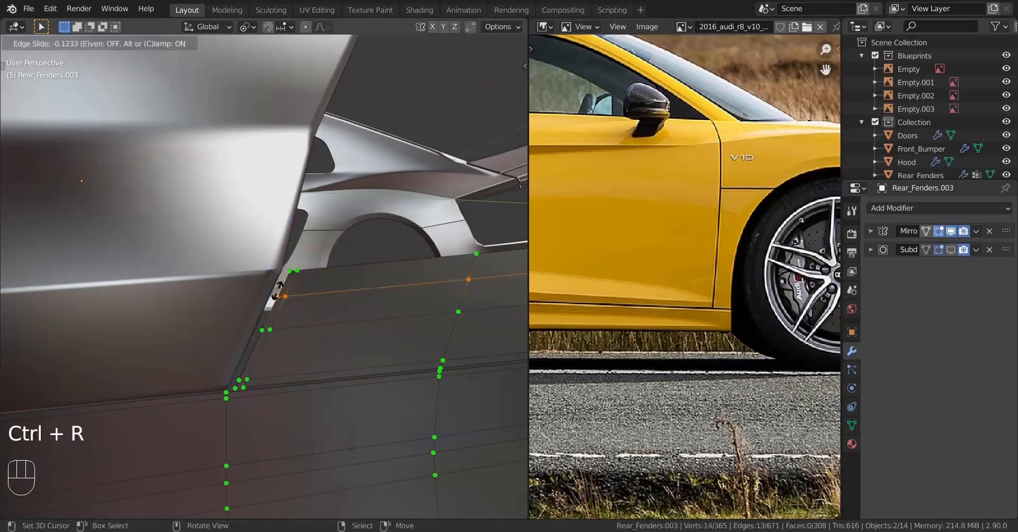
{"action": "key", "text": "shift"}
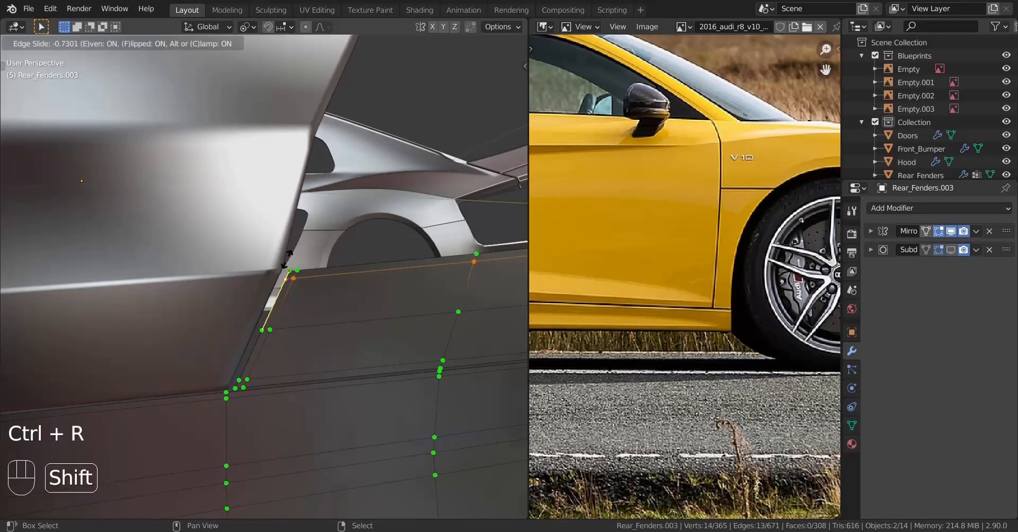
{"action": "left_click", "coordinate": [291, 251]}
Hide the new lengthwise loop, insert an even support loop close to the panel's air intake edge, and reveal the hidden geometry.
{"action": "scroll", "coordinate": [291, 252], "scroll_direction": "down", "scroll_amount": 6}
{"action": "middle_click_drag", "start_coordinate": [308, 265], "coordinate": [273, 310], "text": "shift"}
{"action": "scroll", "coordinate": [236, 321], "scroll_direction": "up", "scroll_amount": 4}
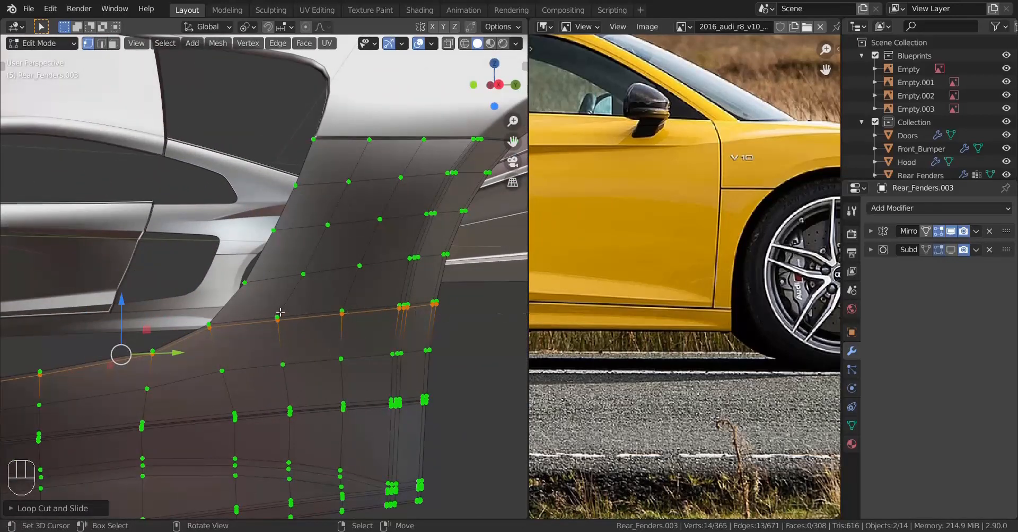
{"action": "key", "text": "h"}
{"action": "scroll", "coordinate": [281, 336], "scroll_direction": "up", "scroll_amount": 2}
{"action": "key", "text": "ctrl+r"}
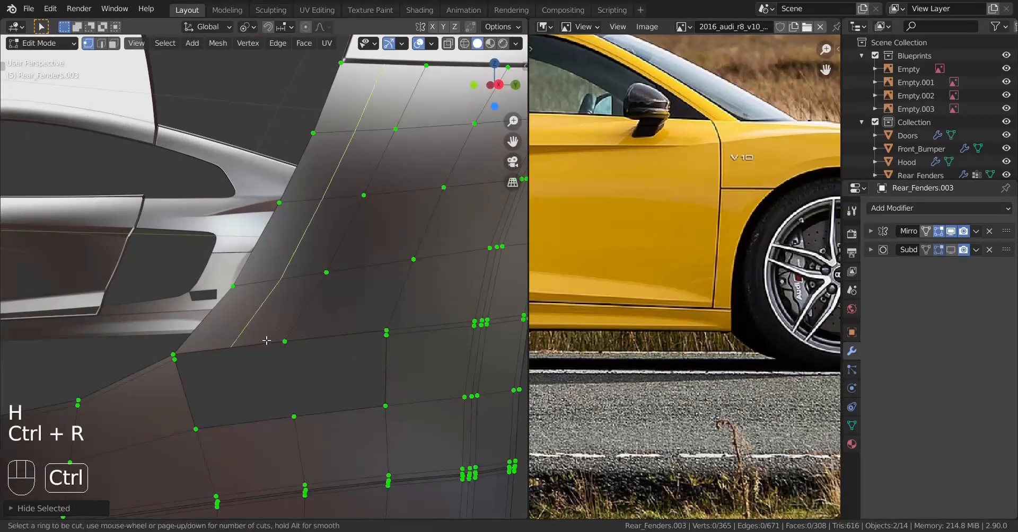
{"action": "left_click", "coordinate": [232, 329]}
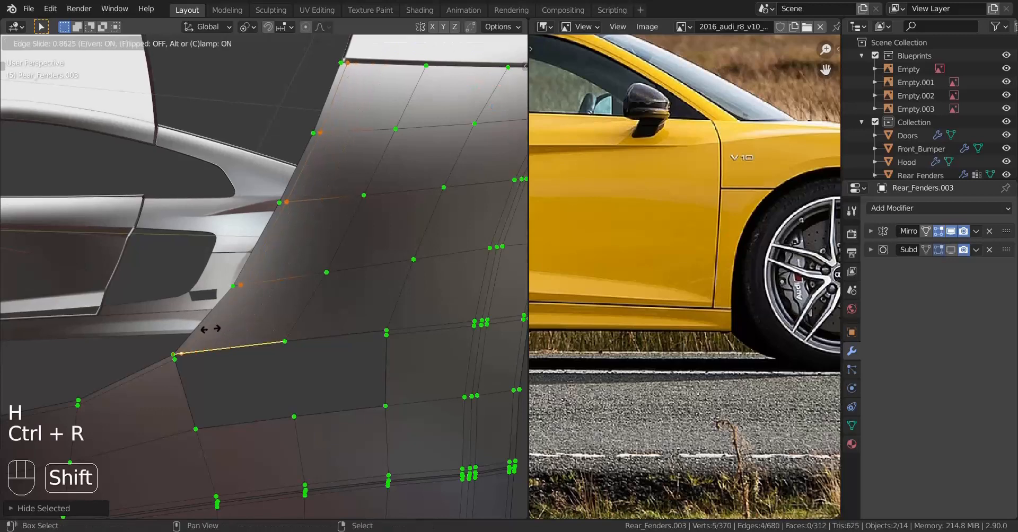
{"action": "left_click", "coordinate": [225, 339], "text": "shift"}
{"action": "key", "text": "alt+h"}
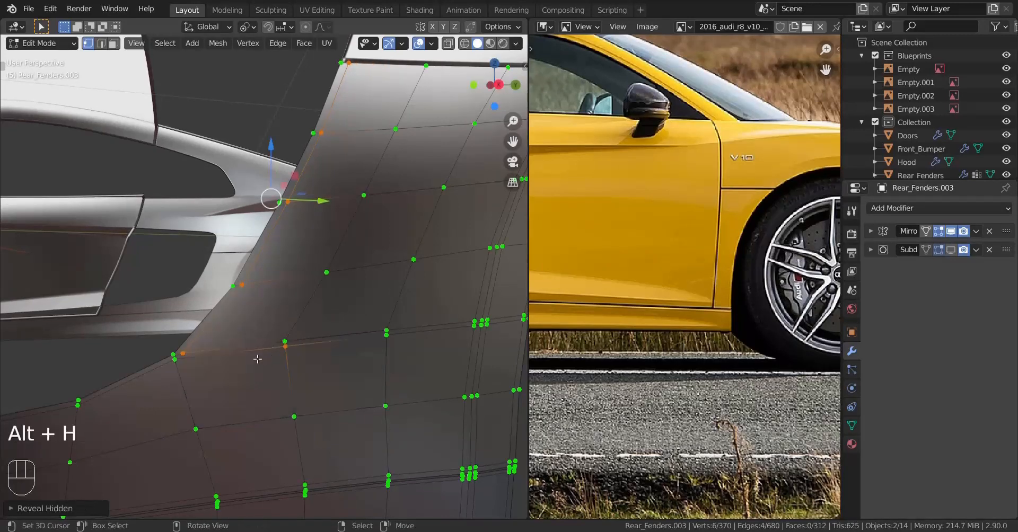
Dissolve the surplus loop edges running across the rear side panel from the intake corner to the wheel arch edge.
{"action": "right_click", "coordinate": [178, 367]}
{"action": "scroll", "coordinate": [393, 341], "scroll_direction": "down", "scroll_amount": 5}
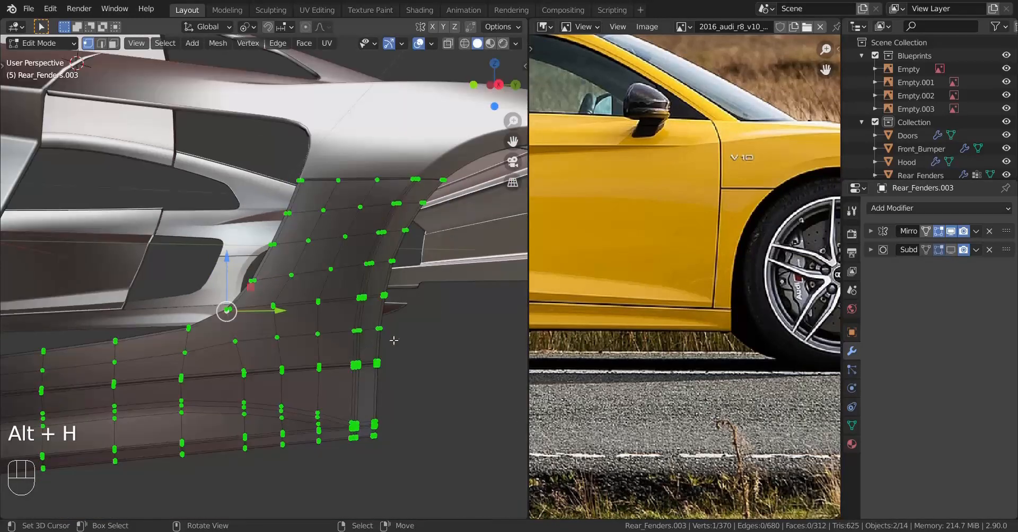
{"action": "scroll", "coordinate": [393, 327], "scroll_direction": "up", "scroll_amount": 2}
{"action": "right_click", "coordinate": [446, 314], "text": "ctrl"}
{"action": "key", "text": "ctrl+z"}
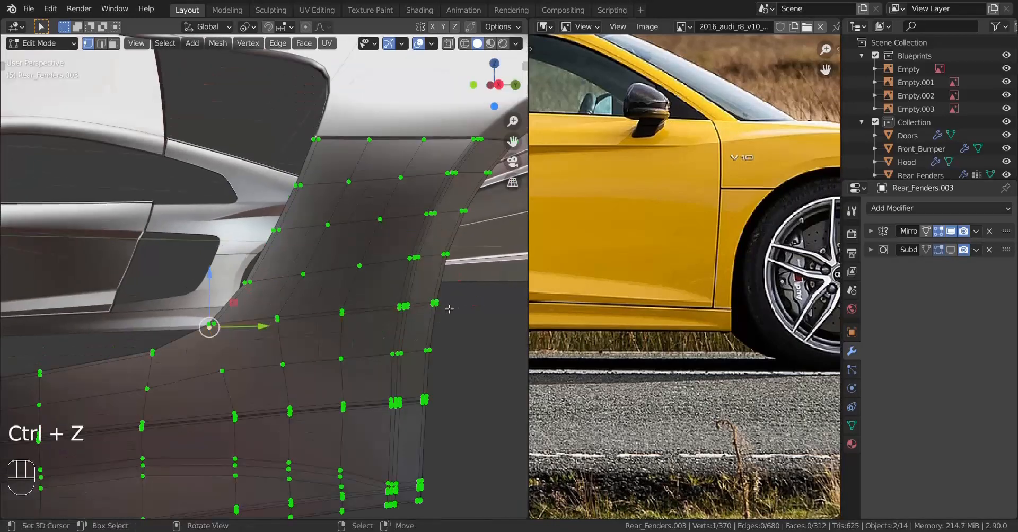
{"action": "right_click", "coordinate": [446, 313], "text": "ctrl"}
{"action": "key", "text": "ctrl+z"}
{"action": "right_click", "coordinate": [444, 314], "text": "ctrl"}
{"action": "key", "text": "x"}
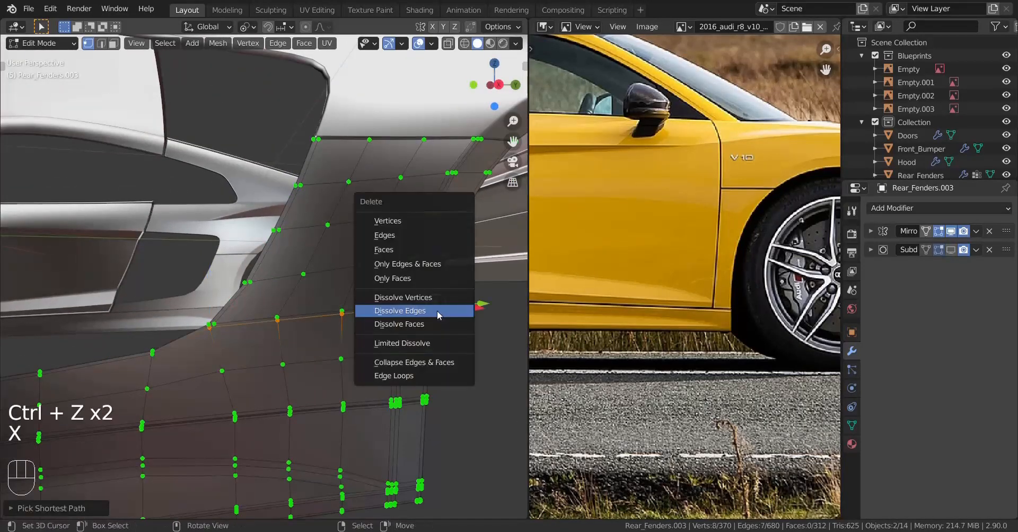
{"action": "left_click", "coordinate": [441, 315]}
Merge the two close support-loop vertices at the intake opening's lower corner into one.
{"action": "scroll", "coordinate": [250, 361], "scroll_direction": "up", "scroll_amount": 2}
{"action": "middle_click_drag", "start_coordinate": [250, 362], "coordinate": [266, 350], "text": "shift"}
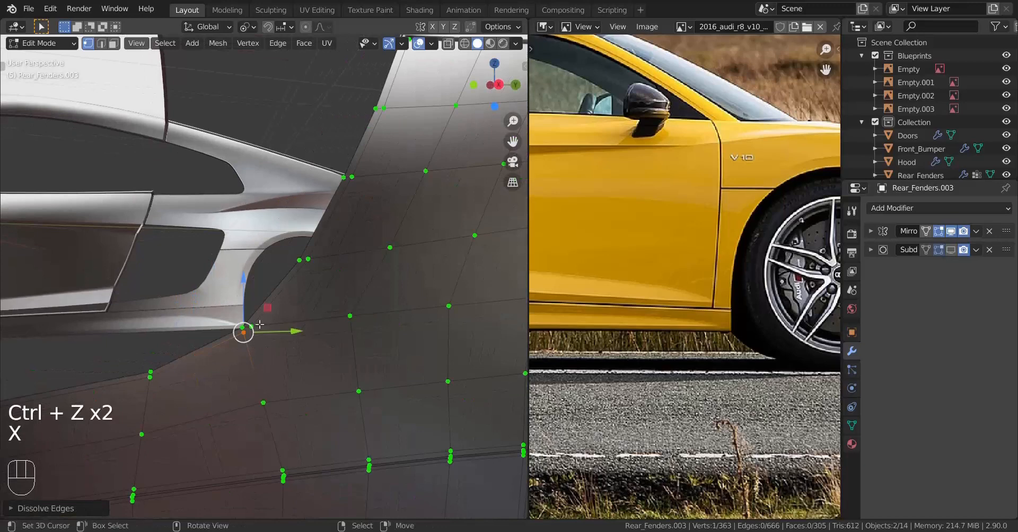
{"action": "right_click", "coordinate": [251, 327], "text": "shift"}
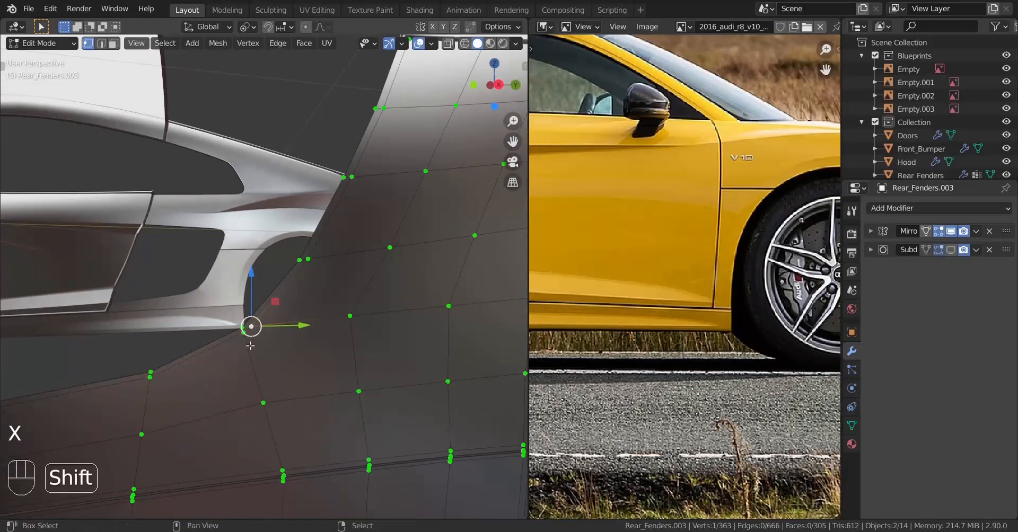
{"action": "key", "text": "m"}
{"action": "left_click", "coordinate": [242, 352]}
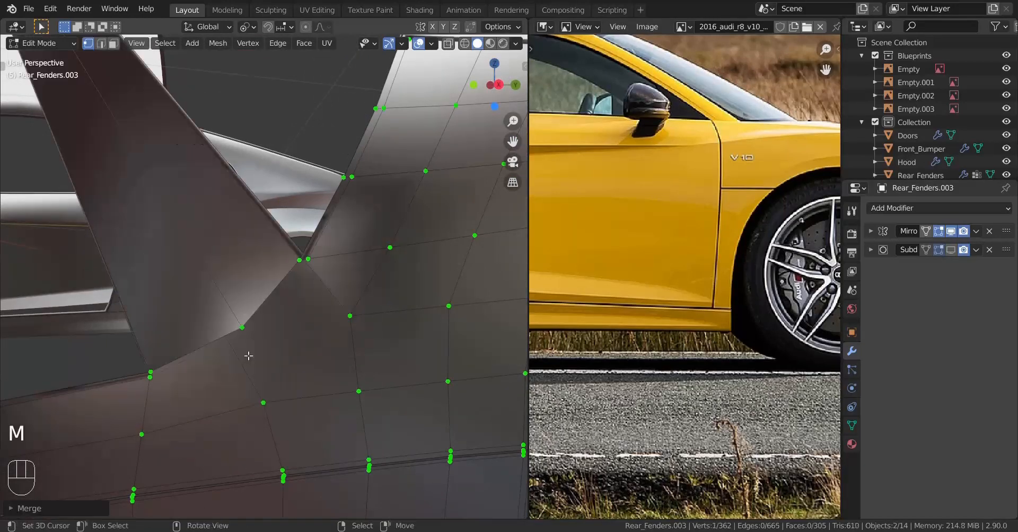
{"action": "key", "text": "ctrl+z"}
{"action": "key", "text": "m"}
{"action": "left_click", "coordinate": [225, 331]}
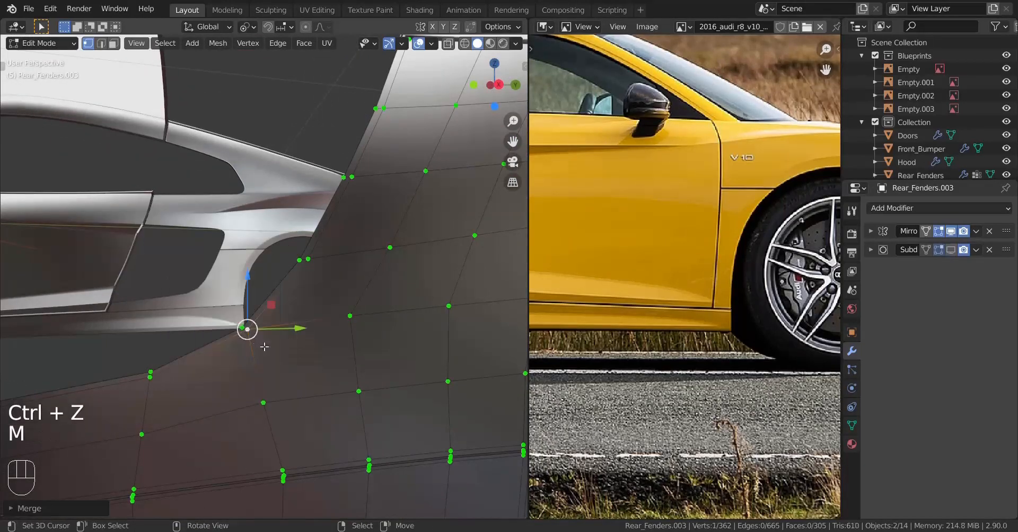
Slide the merged intake corner vertex slightly inward along its connecting edge.
{"action": "key", "text": "g"}
{"action": "key", "text": "g"}
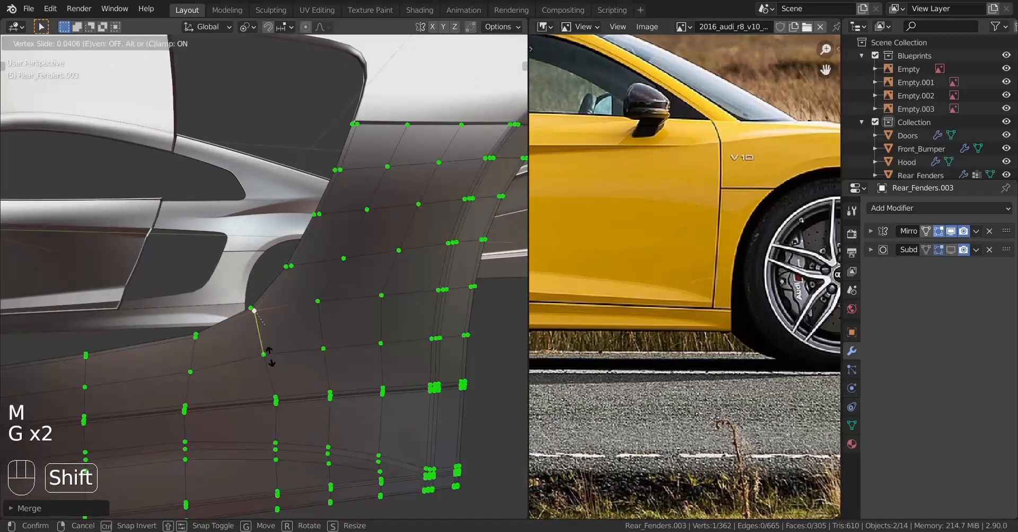
{"action": "left_click", "coordinate": [264, 335]}
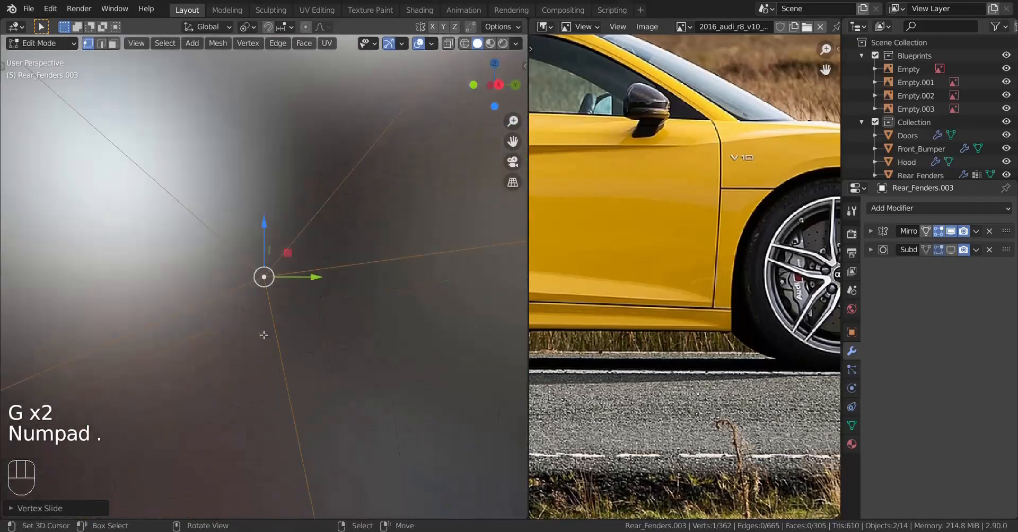
Insert a support loop across the rear side panel's upright section, slid close to its upper edge.
{"action": "scroll", "coordinate": [337, 249], "scroll_direction": "down", "scroll_amount": 10}
{"action": "middle_click_drag", "start_coordinate": [429, 114], "coordinate": [268, 315], "text": "shift"}
{"action": "middle_click_drag", "start_coordinate": [398, 220], "coordinate": [300, 309], "text": "shift"}
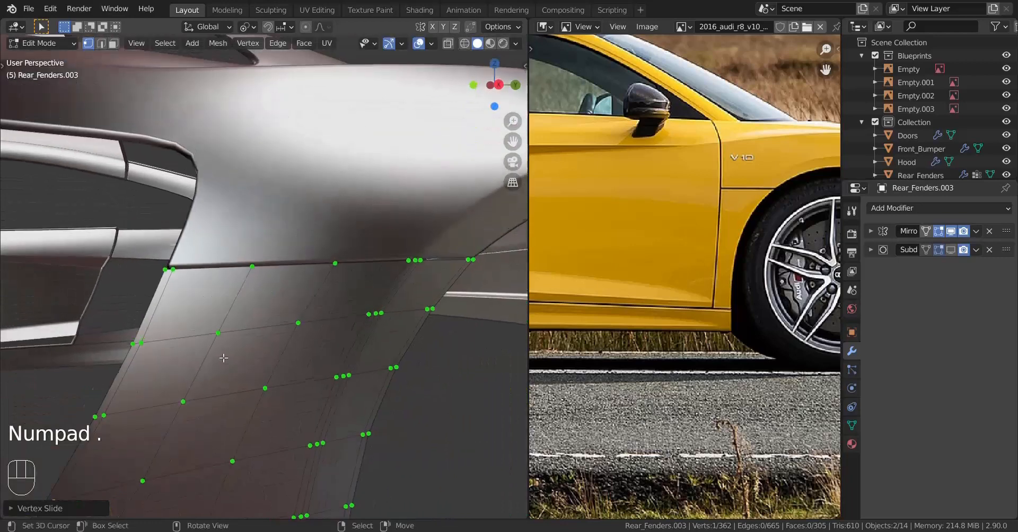
{"action": "scroll", "coordinate": [300, 309], "scroll_direction": "up", "scroll_amount": 2}
{"action": "key", "text": "ctrl+r"}
{"action": "key", "text": "ctrl+r"}
{"action": "left_click", "coordinate": [238, 297]}
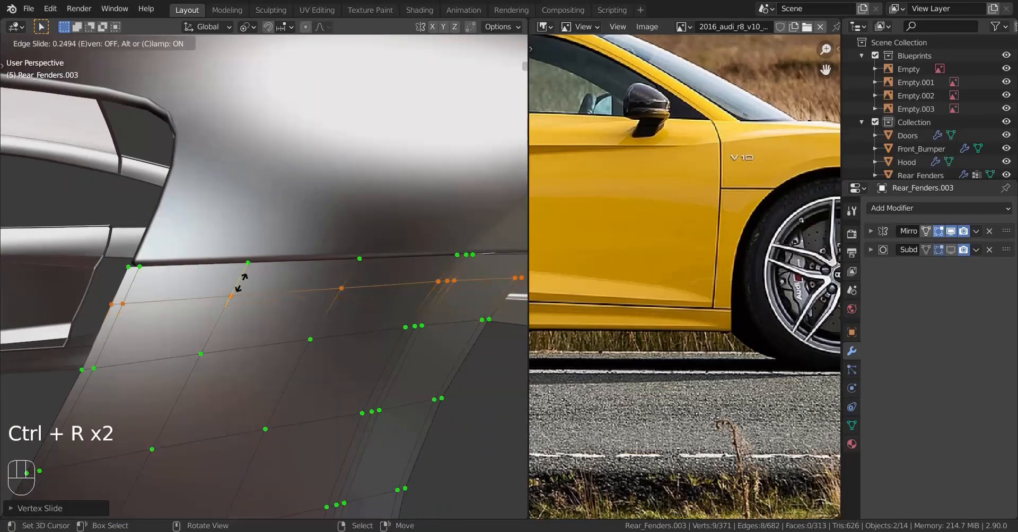
{"action": "left_click", "coordinate": [266, 223]}
Inspect the rear side panel and the skirt in object mode, checking the skirt's rear end and the seam between them.
{"action": "key", "text": "Tab"}
{"action": "scroll", "coordinate": [233, 282], "scroll_direction": "down", "scroll_amount": 6}
{"action": "middle_click_drag", "start_coordinate": [233, 282], "coordinate": [183, 289]}
{"action": "key", "text": "a"}
{"action": "key", "text": "a"}
{"action": "key", "text": "a"}
{"action": "right_click", "coordinate": [285, 400]}
{"action": "middle_click_drag", "start_coordinate": [284, 399], "coordinate": [266, 367], "text": "shift"}
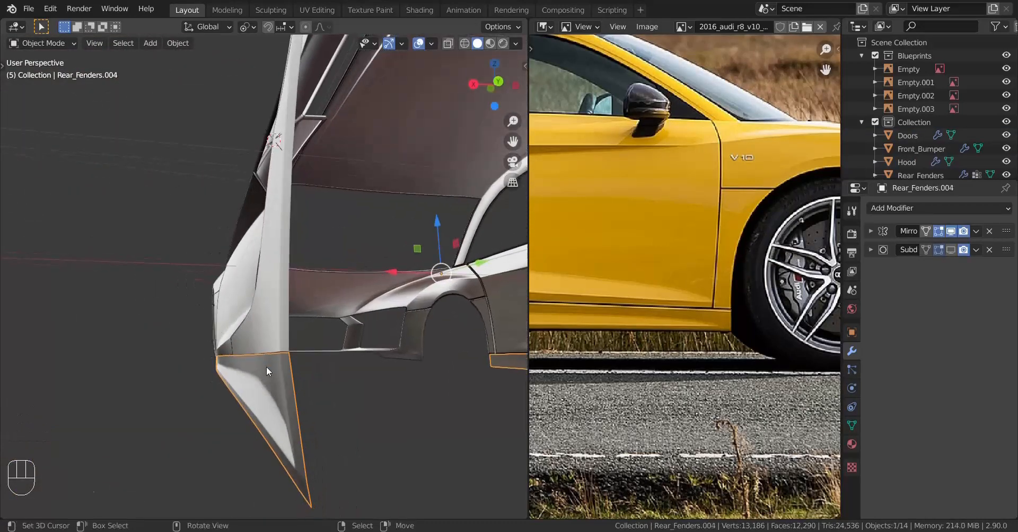
{"action": "key", "text": "Tab"}
{"action": "scroll", "coordinate": [270, 371], "scroll_direction": "up", "scroll_amount": 3}
{"action": "scroll", "coordinate": [280, 373], "scroll_direction": "down", "scroll_amount": 4}
{"action": "key", "text": "Tab"}
{"action": "key", "text": "a"}
{"action": "key", "text": "a"}
{"action": "key", "text": "a"}
Add a Solidify modifier to the rear side panel above the skirt and enable Only Rim.
{"action": "middle_click_drag", "start_coordinate": [244, 297], "coordinate": [339, 273]}
{"action": "right_click", "coordinate": [304, 278]}
{"action": "scroll", "coordinate": [428, 262], "scroll_direction": "up", "scroll_amount": 3}
{"action": "left_click", "coordinate": [953, 208]}
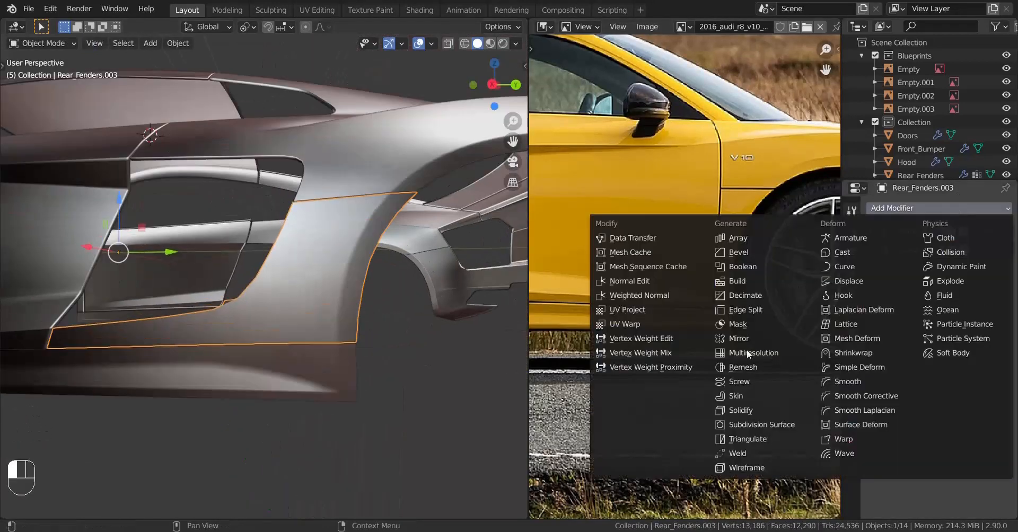
{"action": "left_click", "coordinate": [742, 410]}
{"action": "middle_click_drag", "start_coordinate": [365, 331], "coordinate": [228, 347]}
{"action": "left_click", "coordinate": [924, 368]}
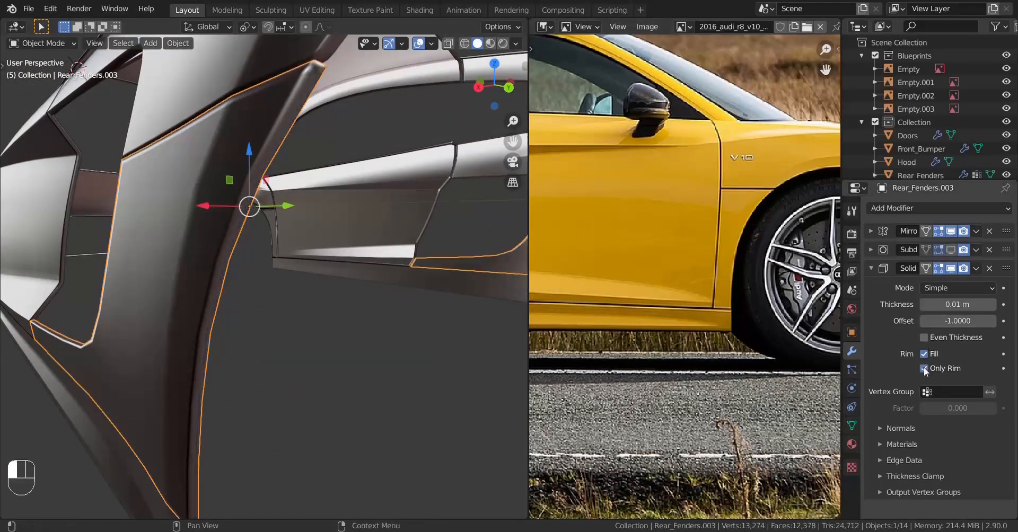
Add a Solidify modifier to the side skirt with Even Thickness and Only Rim enabled, and deselect everything.
{"action": "scroll", "coordinate": [236, 240], "scroll_direction": "down", "scroll_amount": 3}
{"action": "middle_click_drag", "start_coordinate": [237, 239], "coordinate": [304, 257]}
{"action": "middle_click_drag", "start_coordinate": [303, 257], "coordinate": [308, 229], "text": "shift"}
{"action": "middle_click_drag", "start_coordinate": [303, 350], "coordinate": [180, 297]}
{"action": "left_click", "coordinate": [313, 329]}
{"action": "middle_click_drag", "start_coordinate": [281, 289], "coordinate": [302, 269]}
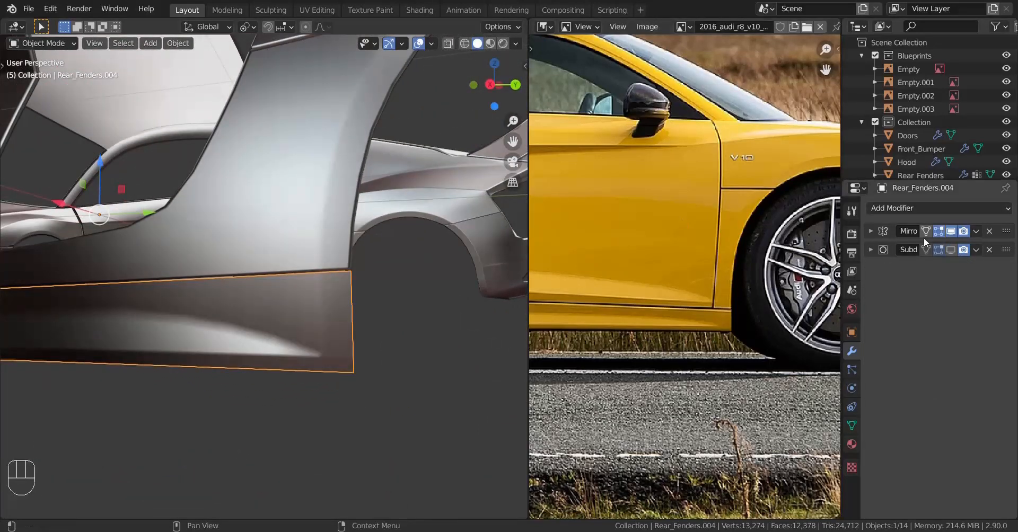
{"action": "left_click", "coordinate": [943, 207]}
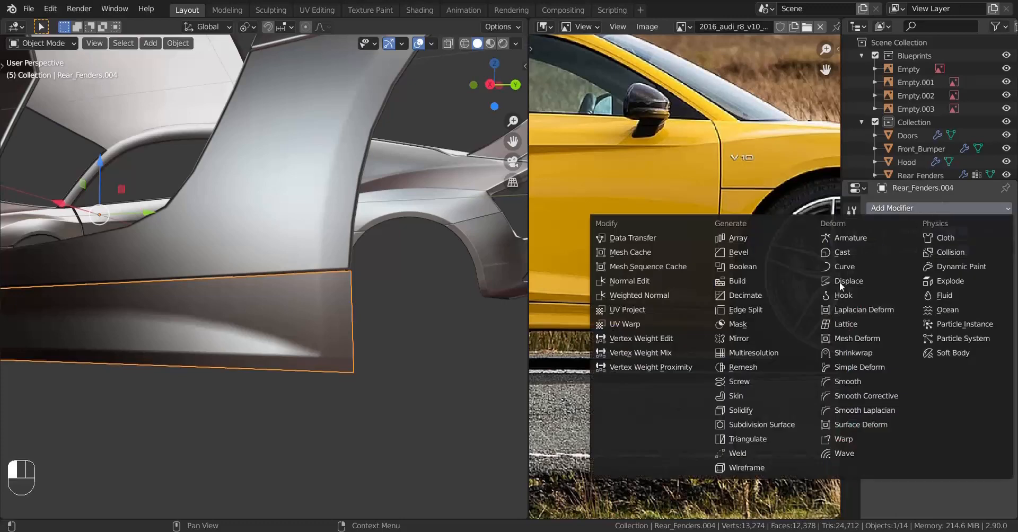
{"action": "left_click", "coordinate": [764, 413]}
{"action": "middle_click_drag", "start_coordinate": [312, 359], "coordinate": [244, 355]}
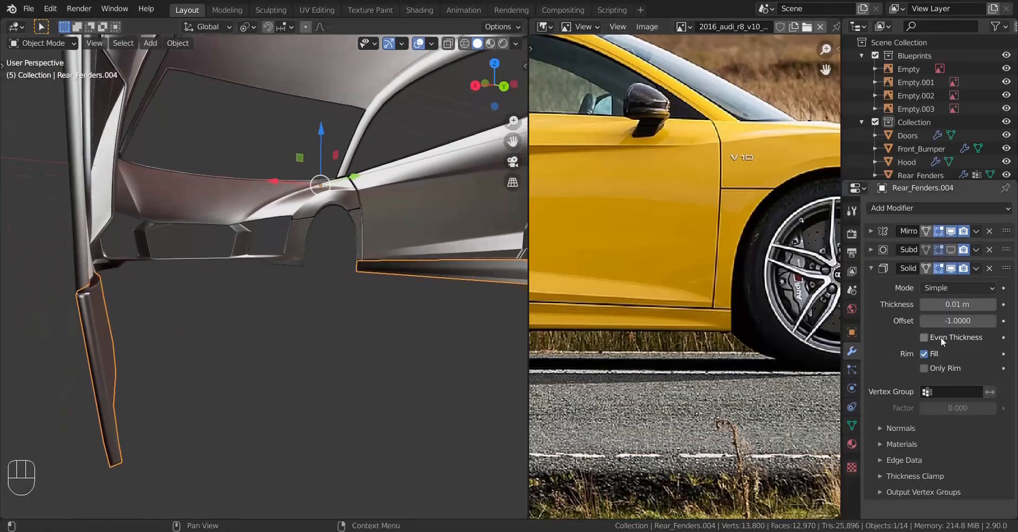
{"action": "left_click", "coordinate": [924, 372]}
{"action": "middle_click_drag", "start_coordinate": [185, 364], "coordinate": [297, 297]}
{"action": "key", "text": "a"}
{"action": "key", "text": "a"}
{"action": "key", "text": "a"}
Set the viewport MatCap to the glossy red material and examine the reflections along the car's side.
{"action": "scroll", "coordinate": [297, 297], "scroll_direction": "up", "scroll_amount": 1}
{"action": "scroll", "coordinate": [323, 306], "scroll_direction": "down", "scroll_amount": 4}
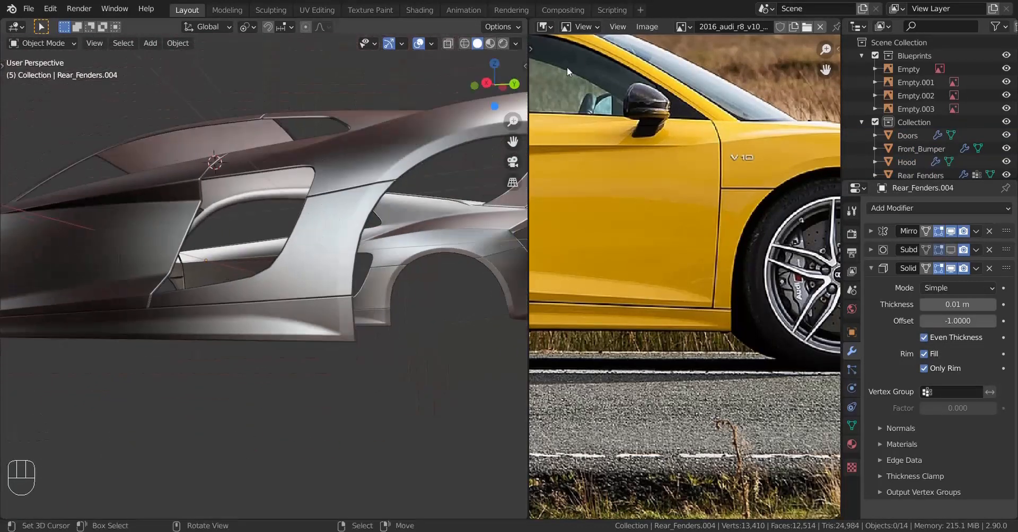
{"action": "left_click", "coordinate": [515, 43]}
{"action": "left_click", "coordinate": [536, 119]}
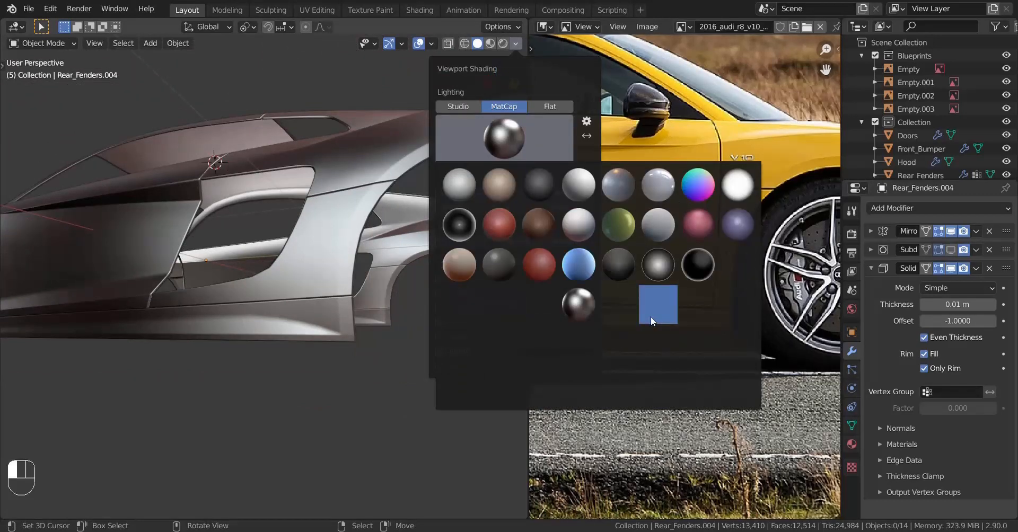
{"action": "left_click", "coordinate": [652, 316]}
{"action": "middle_click_drag", "start_coordinate": [232, 320], "coordinate": [255, 349]}
{"action": "scroll", "coordinate": [260, 339], "scroll_direction": "up", "scroll_amount": 2}
{"action": "mouse_move", "coordinate": [310, 321]}
{"action": "middle_mouse_down"}
{"action": "mouse_move", "coordinate": [278, 314]}
{"action": "mouse_move", "coordinate": [317, 305]}
{"action": "middle_mouse_up"}
{"action": "middle_click_drag", "start_coordinate": [154, 298], "coordinate": [291, 281], "text": "shift"}
{"action": "scroll", "coordinate": [295, 268], "scroll_direction": "down", "scroll_amount": 4}
{"action": "mouse_move", "coordinate": [373, 274]}
{"action": "middle_mouse_down"}
{"action": "mouse_move", "coordinate": [400, 266]}
{"action": "mouse_move", "coordinate": [389, 255]}
{"action": "mouse_move", "coordinate": [282, 254]}
{"action": "mouse_move", "coordinate": [412, 209]}
{"action": "middle_mouse_up"}
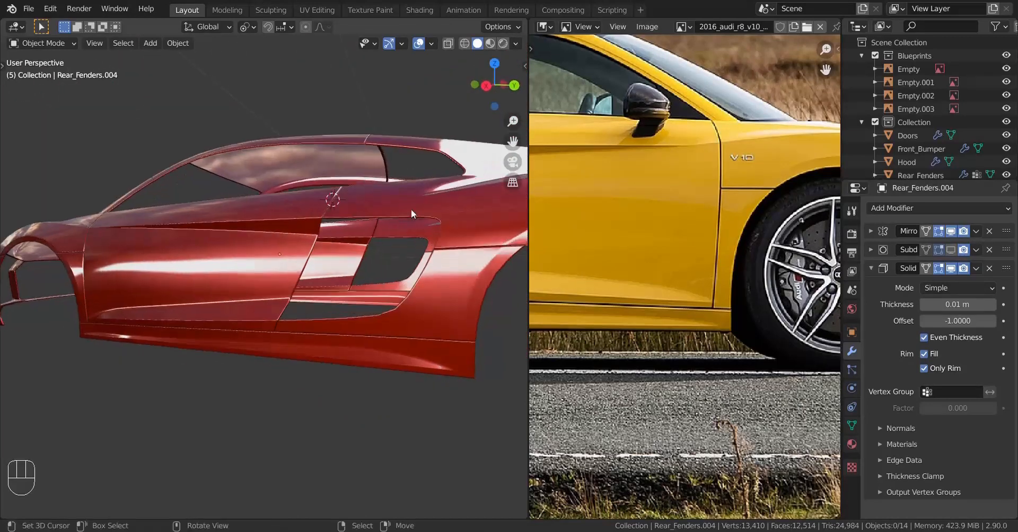
Switch the viewport MatCap back to the dark metallic material and examine the car's side panels.
{"action": "left_click", "coordinate": [516, 43]}
{"action": "left_click", "coordinate": [523, 138]}
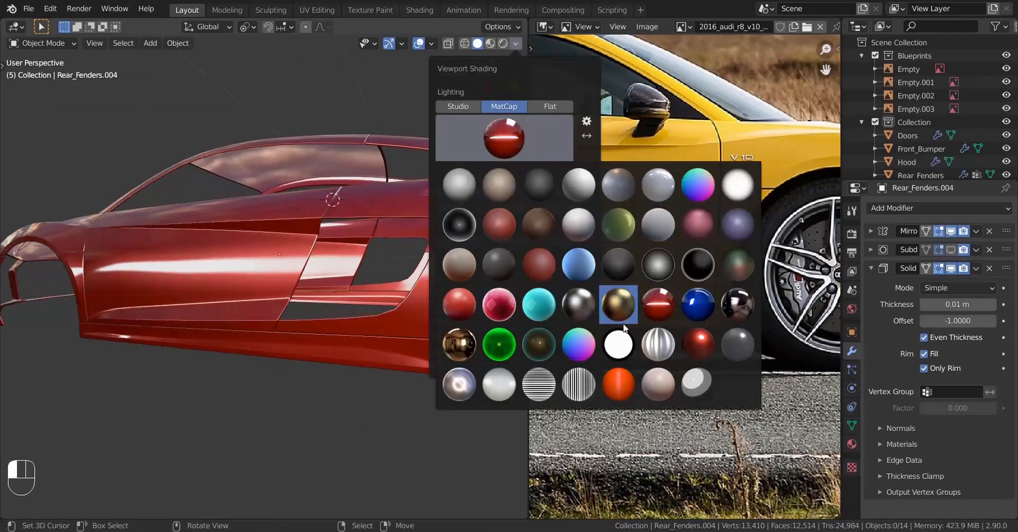
{"action": "left_click", "coordinate": [577, 305]}
{"action": "mouse_move", "coordinate": [324, 309]}
{"action": "middle_mouse_down"}
{"action": "mouse_move", "coordinate": [236, 291]}
{"action": "mouse_move", "coordinate": [306, 256]}
{"action": "mouse_move", "coordinate": [313, 277]}
{"action": "mouse_move", "coordinate": [366, 280]}
{"action": "middle_mouse_up"}
{"action": "middle_click_drag", "start_coordinate": [122, 288], "coordinate": [305, 282], "text": "shift"}
{"action": "middle_click_drag", "start_coordinate": [259, 275], "coordinate": [179, 231]}
{"action": "scroll", "coordinate": [265, 278], "scroll_direction": "up", "scroll_amount": 3}
{"action": "scroll", "coordinate": [265, 278], "scroll_direction": "down", "scroll_amount": 6}
Compare the side skirt's rear corner with the side blueprint in the right view, using wireframe shading before returning to solid.
{"action": "key", "text": "KP_3"}
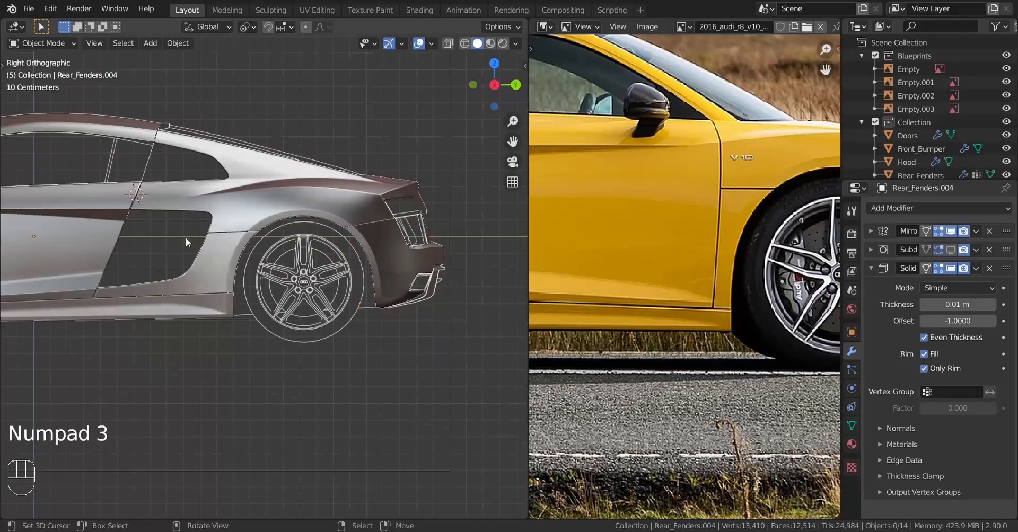
{"action": "scroll", "coordinate": [187, 240], "scroll_direction": "up", "scroll_amount": 4}
{"action": "middle_click_drag", "start_coordinate": [231, 279], "coordinate": [310, 224], "text": "shift"}
{"action": "scroll", "coordinate": [310, 225], "scroll_direction": "up", "scroll_amount": 4}
{"action": "key", "text": "z"}
{"action": "key", "text": "z"}
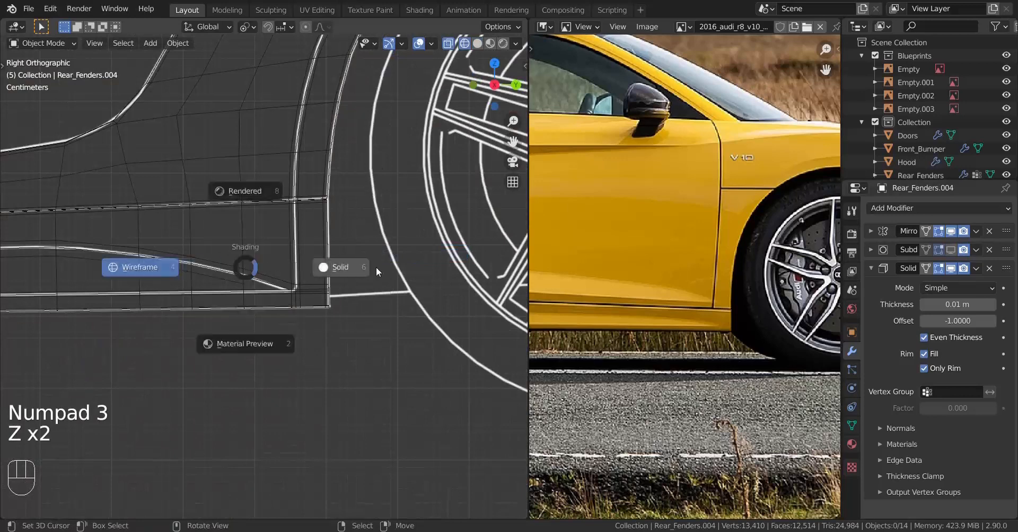
{"action": "left_click", "coordinate": [325, 266]}
Examine the outer edges of the side panels and skirt against the blueprint from the top view.
{"action": "scroll", "coordinate": [294, 264], "scroll_direction": "down", "scroll_amount": 10}
{"action": "mouse_move", "coordinate": [207, 270]}
{"action": "middle_mouse_down", "text": "shift"}
{"action": "mouse_move", "coordinate": [361, 292]}
{"action": "mouse_move", "coordinate": [345, 272]}
{"action": "mouse_move", "coordinate": [212, 414]}
{"action": "middle_mouse_up", "text": "shift"}
{"action": "scroll", "coordinate": [360, 291], "scroll_direction": "up", "scroll_amount": 2}
{"action": "key", "text": "KP_7"}
{"action": "scroll", "coordinate": [308, 332], "scroll_direction": "up", "scroll_amount": 7}
{"action": "scroll", "coordinate": [499, 307], "scroll_direction": "up", "scroll_amount": 5}
{"action": "middle_click_drag", "start_coordinate": [309, 332], "coordinate": [337, 373], "text": "shift"}
{"action": "middle_click_drag", "start_coordinate": [350, 254], "coordinate": [328, 392], "text": "shift"}
{"action": "scroll", "coordinate": [380, 195], "scroll_direction": "down", "scroll_amount": 3}
{"action": "middle_click_drag", "start_coordinate": [379, 196], "coordinate": [370, 450], "text": "shift"}
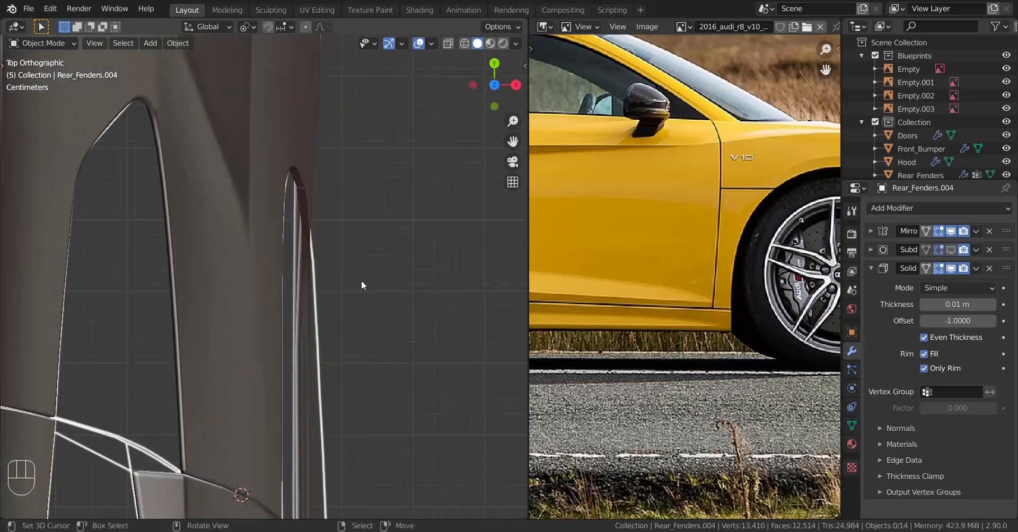
{"action": "scroll", "coordinate": [361, 281], "scroll_direction": "up", "scroll_amount": 4}
Examine the car's side profile from the front view, toggling wireframe shading to compare it with the blueprint.
{"action": "middle_click_drag", "start_coordinate": [320, 321], "coordinate": [112, 299]}
{"action": "key", "text": "KP_1"}
{"action": "scroll", "coordinate": [278, 287], "scroll_direction": "up", "scroll_amount": 9}
{"action": "middle_click_drag", "start_coordinate": [279, 262], "coordinate": [142, 264], "text": "shift"}
{"action": "key", "text": "z"}
{"action": "key", "text": "z"}
{"action": "middle_click_drag", "start_coordinate": [249, 245], "coordinate": [212, 251], "text": "shift"}
{"action": "scroll", "coordinate": [296, 248], "scroll_direction": "up", "scroll_amount": 2}
Review the whole car body in perspective and bring the reference photo's door and side air intake into view for comparison.
{"action": "middle_click_drag", "start_coordinate": [270, 295], "coordinate": [328, 286]}
{"action": "middle_click_drag", "start_coordinate": [329, 286], "coordinate": [381, 308], "text": "shift"}
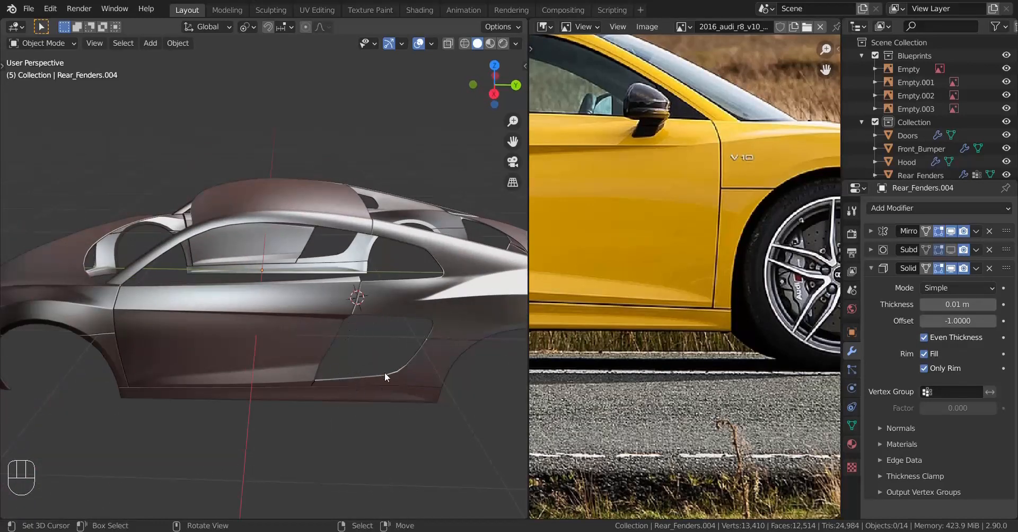
{"action": "middle_click_drag", "start_coordinate": [398, 346], "coordinate": [387, 345], "text": "shift"}
{"action": "middle_click_drag", "start_coordinate": [588, 281], "coordinate": [710, 269]}
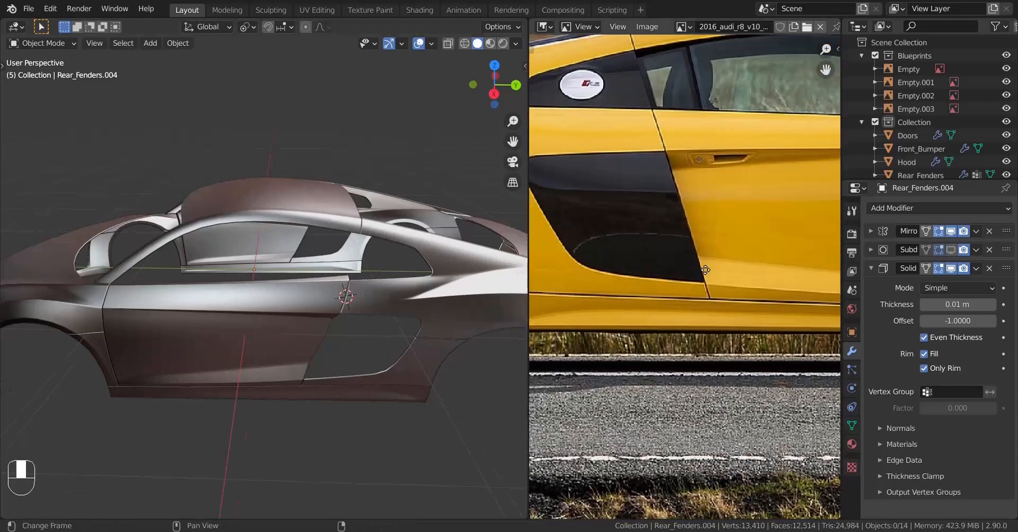
{"action": "middle_click_drag", "start_coordinate": [339, 347], "coordinate": [236, 267]}
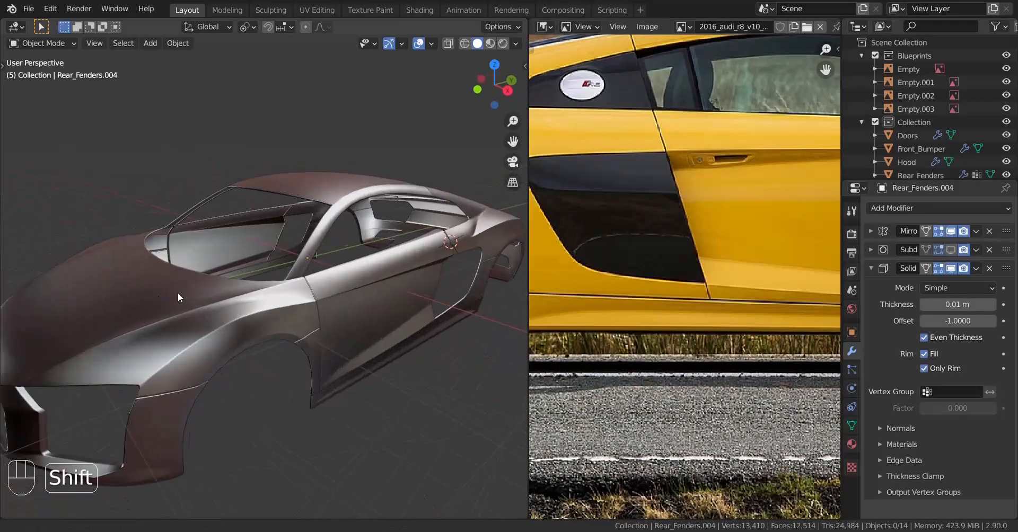
{"action": "middle_click_drag", "start_coordinate": [177, 293], "coordinate": [238, 277], "text": "shift"}
{"action": "middle_click_drag", "start_coordinate": [238, 276], "coordinate": [256, 260]}
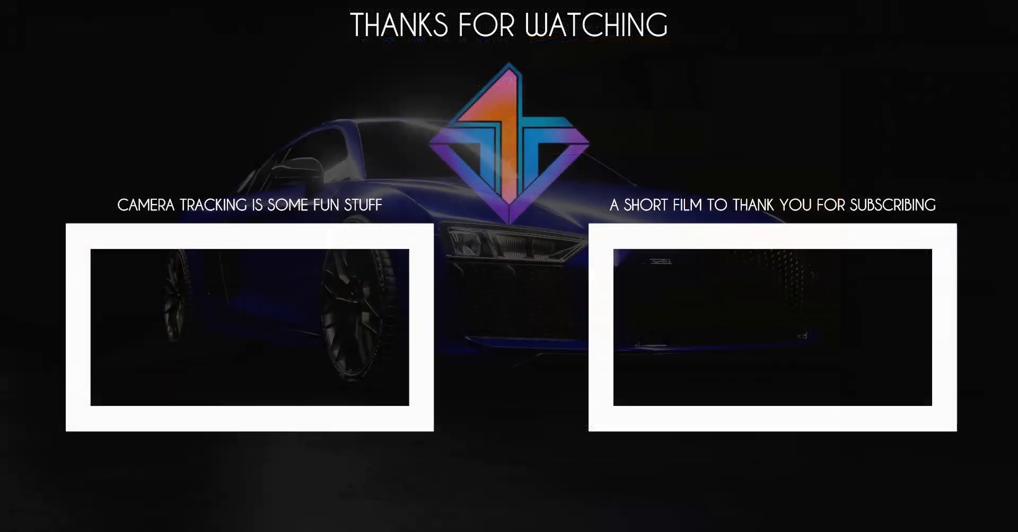